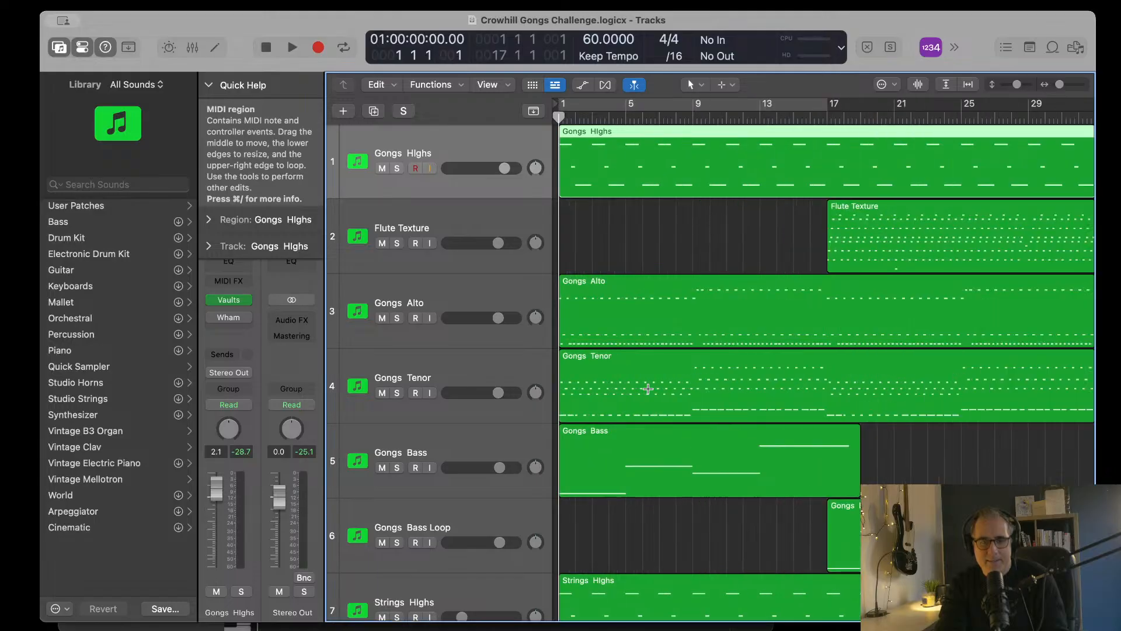
Step: Reorder the tracks so Gongs Alto, Gongs Tenor and Gongs Bass follow Gongs Highs, and Flute Texture sits last below Strings Altos
key(super+Left)
key(super+Left)
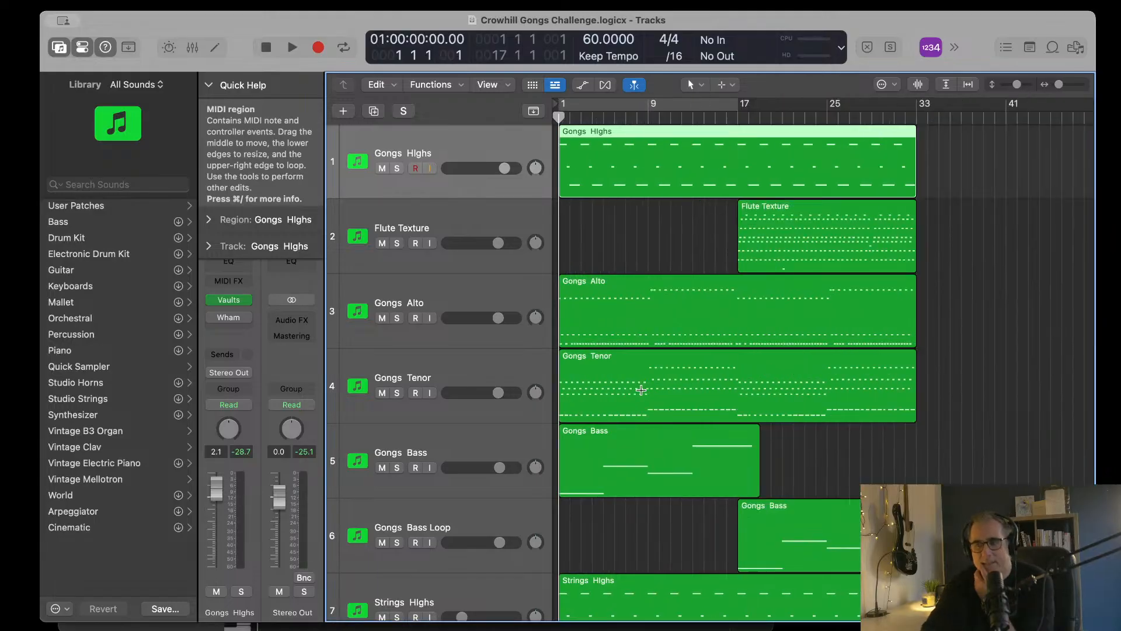
scroll(648, 388, down, 5)
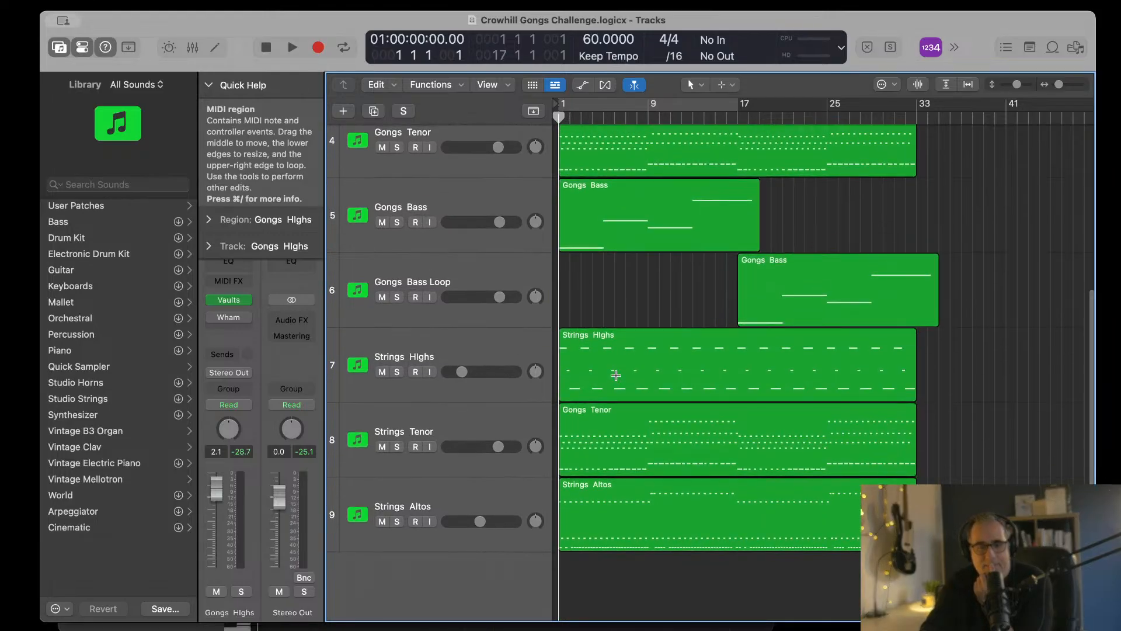
scroll(537, 369, up, 5)
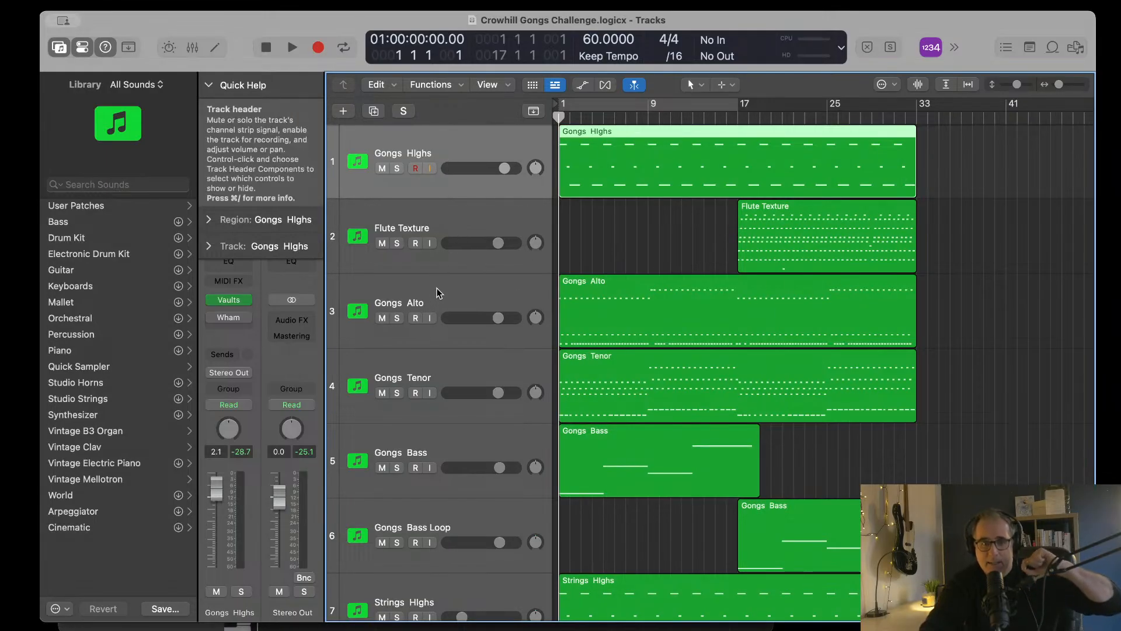
drag(438, 293, 450, 228)
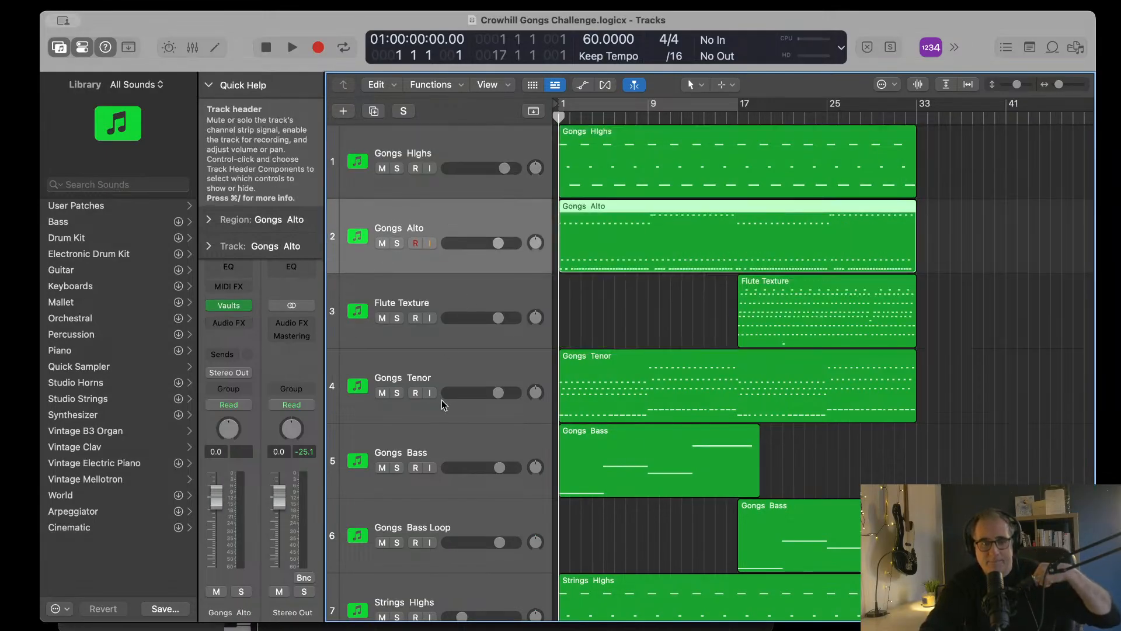
drag(453, 377, 479, 318)
drag(458, 432, 485, 409)
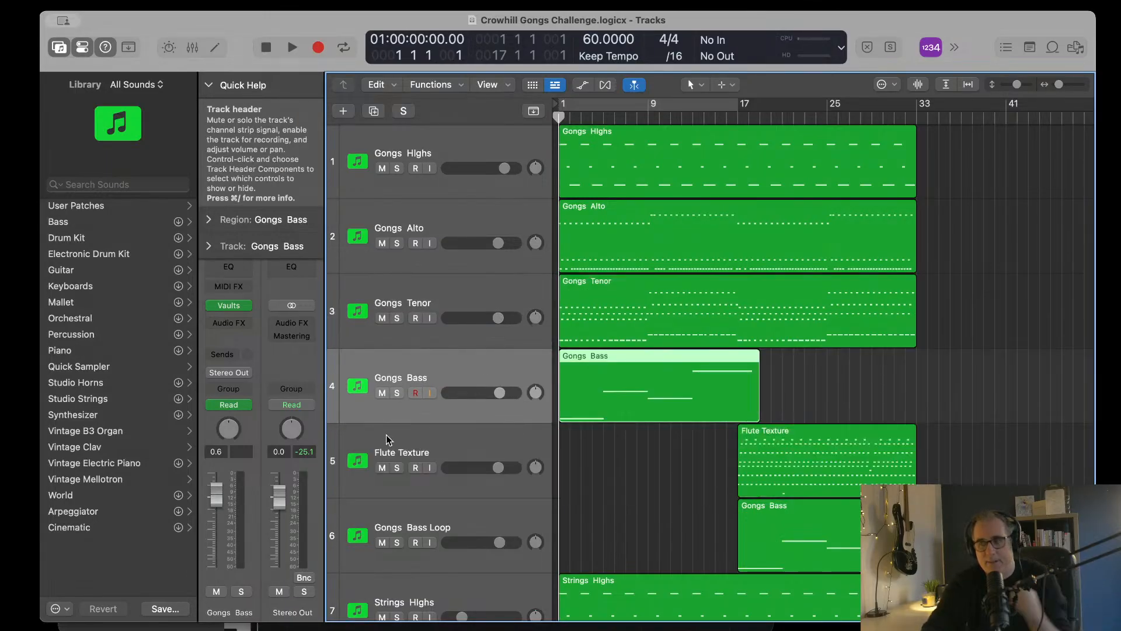
scroll(459, 436, down, 3)
drag(460, 358, 451, 540)
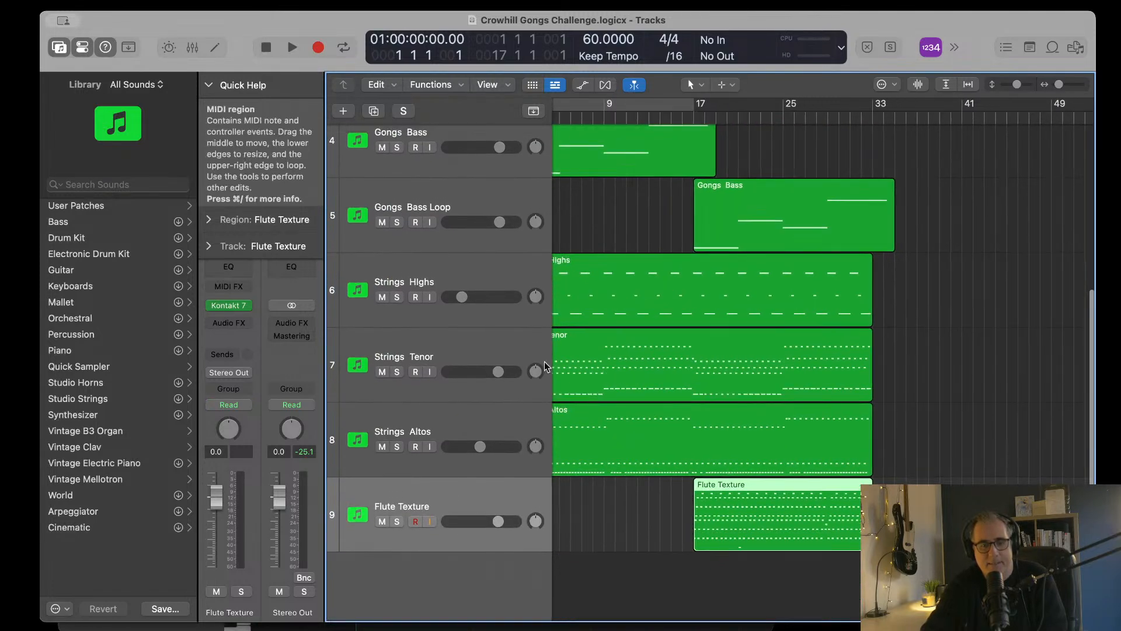
Step: Rename the Gongs Tenor region on the Strings Tenor track to match its track name
click(505, 344)
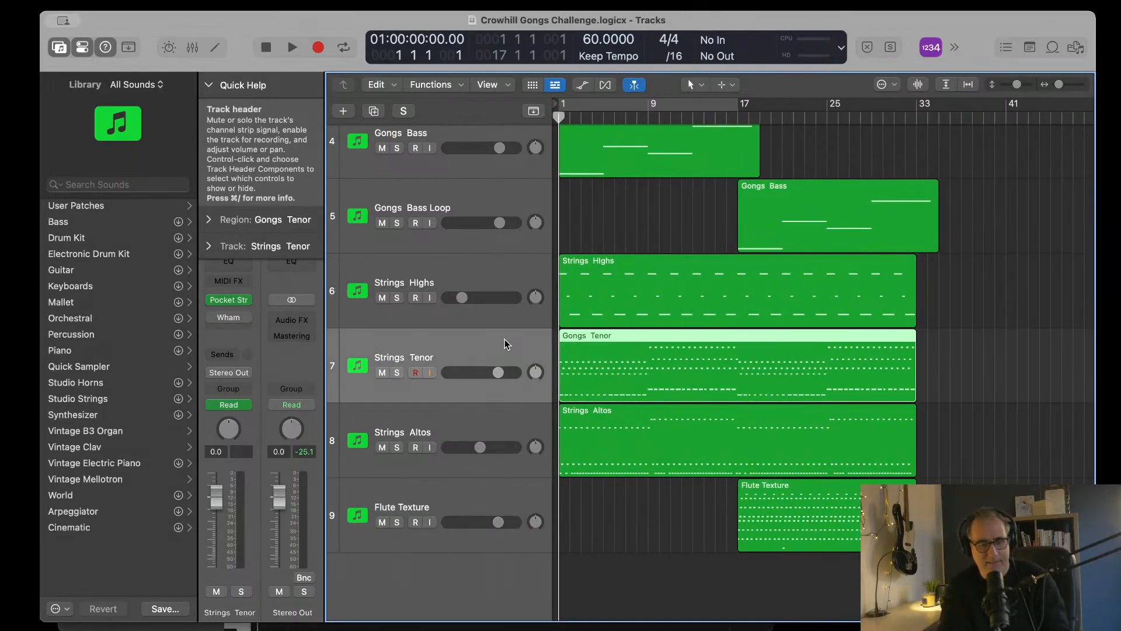
key(alt+shift+n)
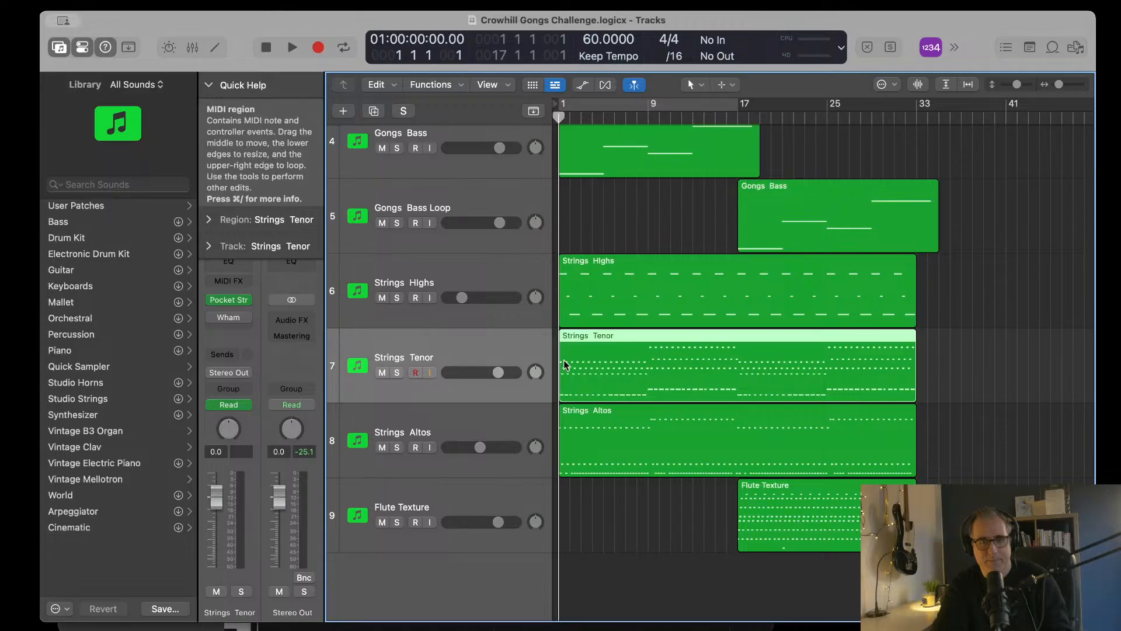
Step: Move the Strings Altos track above Strings Tenor, directly below Strings Highs
scroll(640, 426, up, 5)
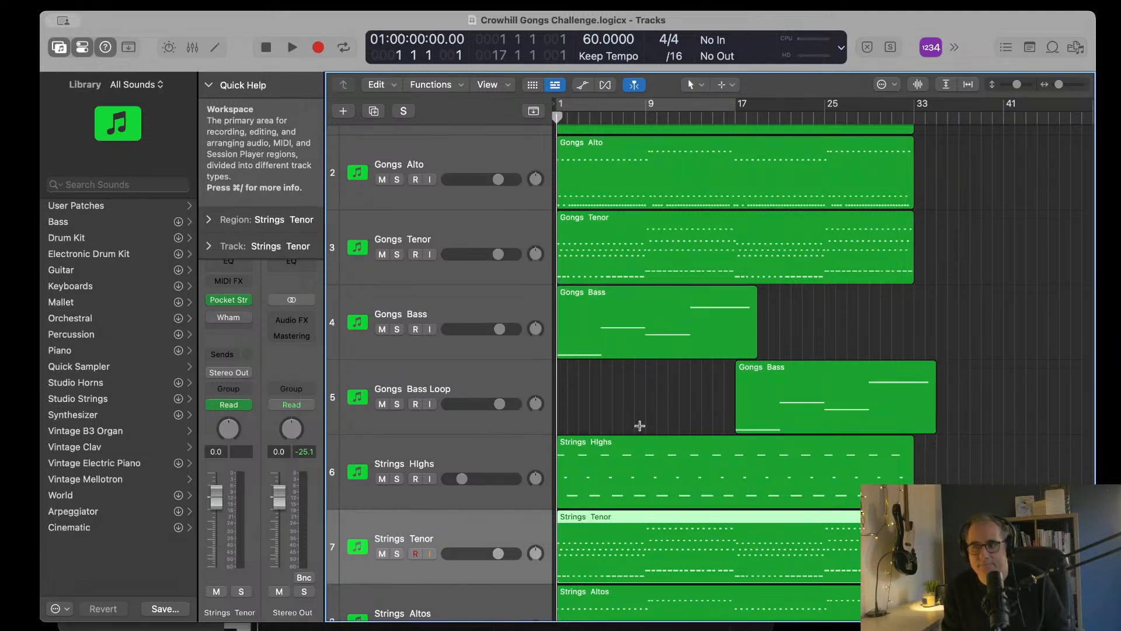
scroll(640, 426, up, 3)
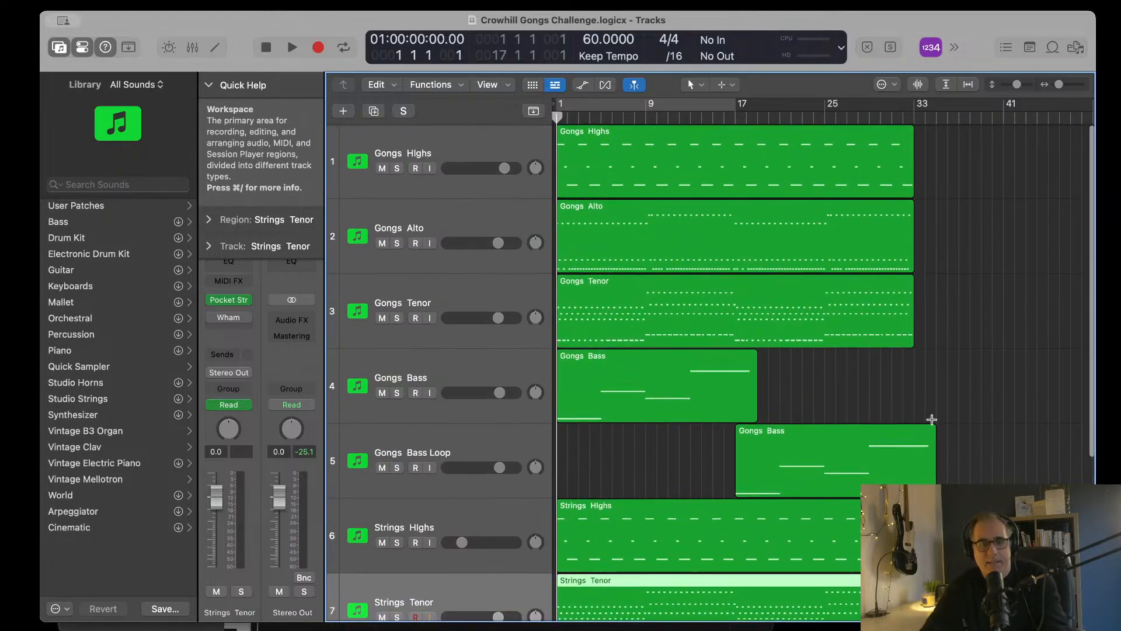
scroll(932, 420, down, 5)
scroll(931, 419, up, 5)
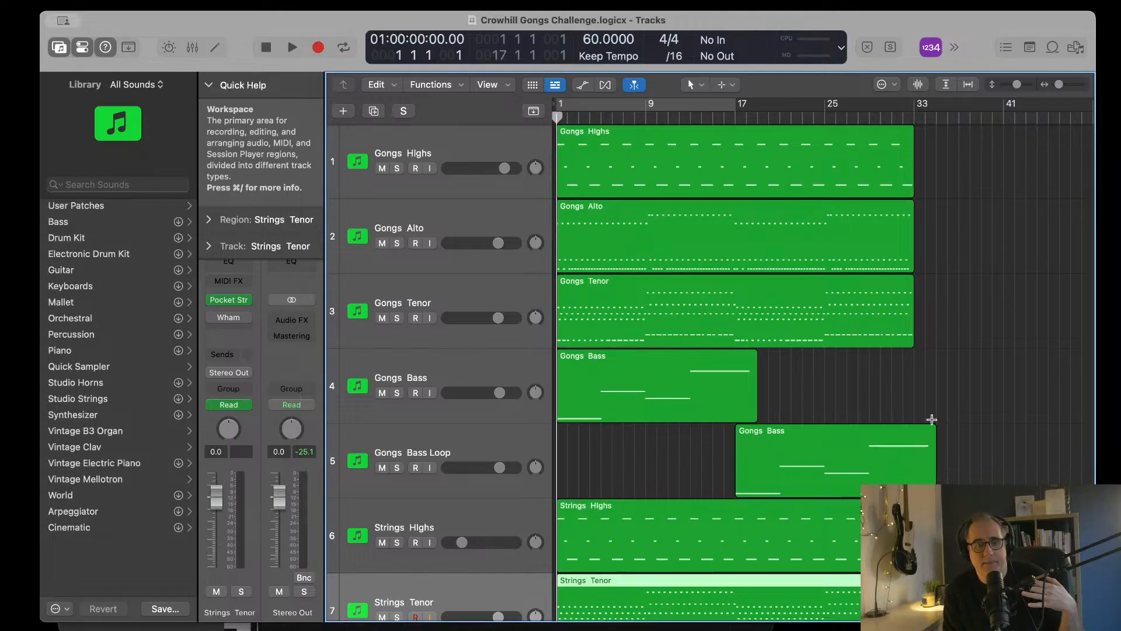
scroll(931, 419, down, 5)
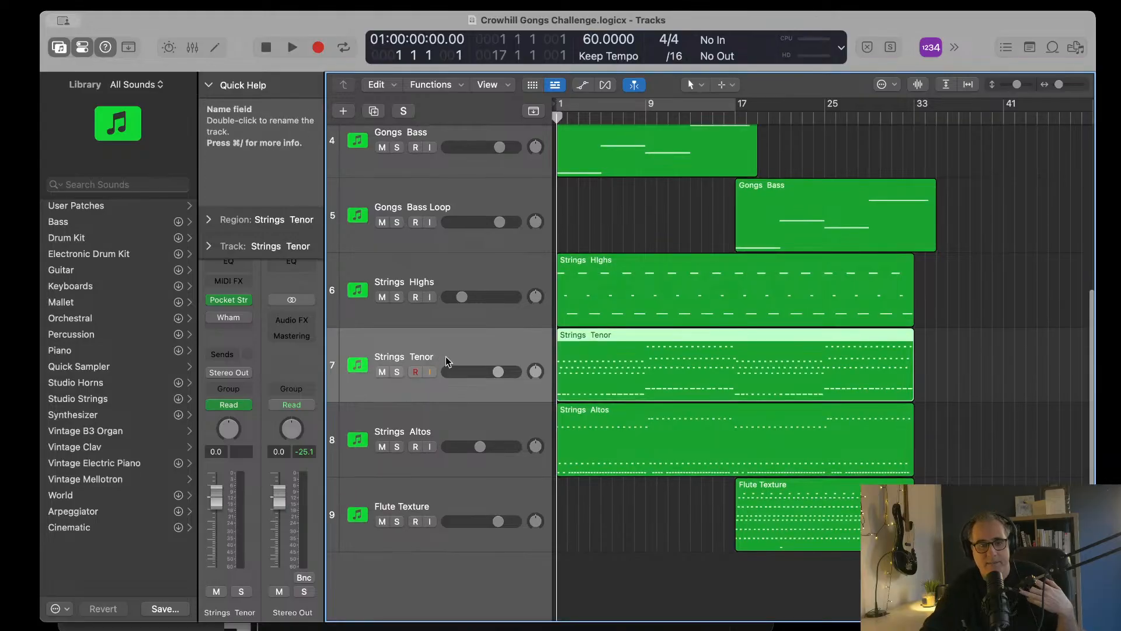
scroll(479, 368, up, 1)
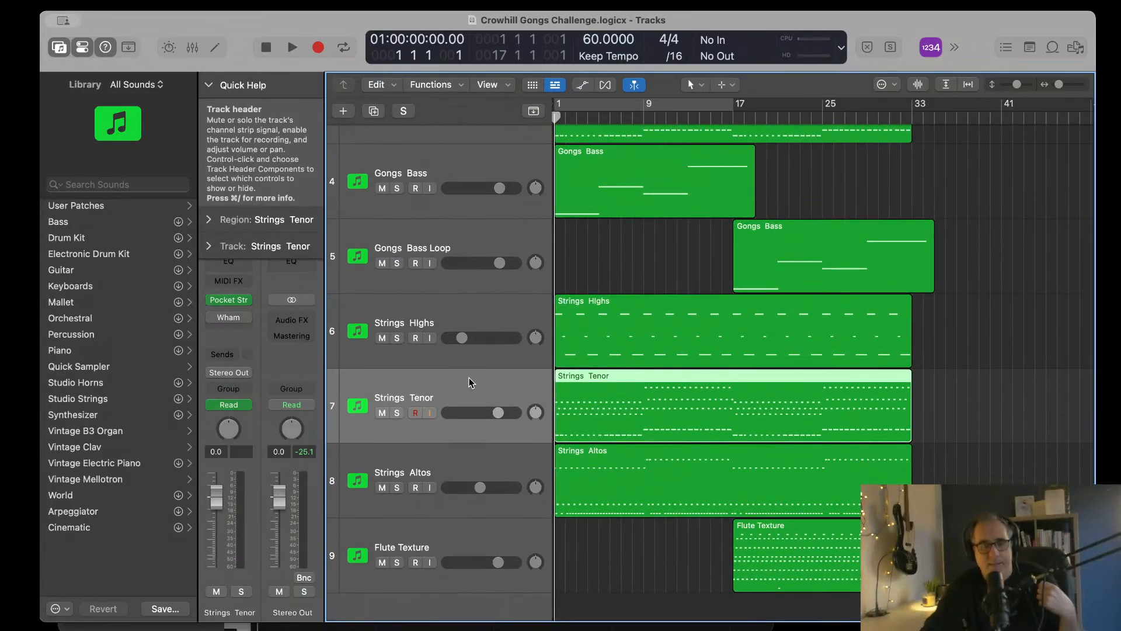
drag(451, 460, 446, 393)
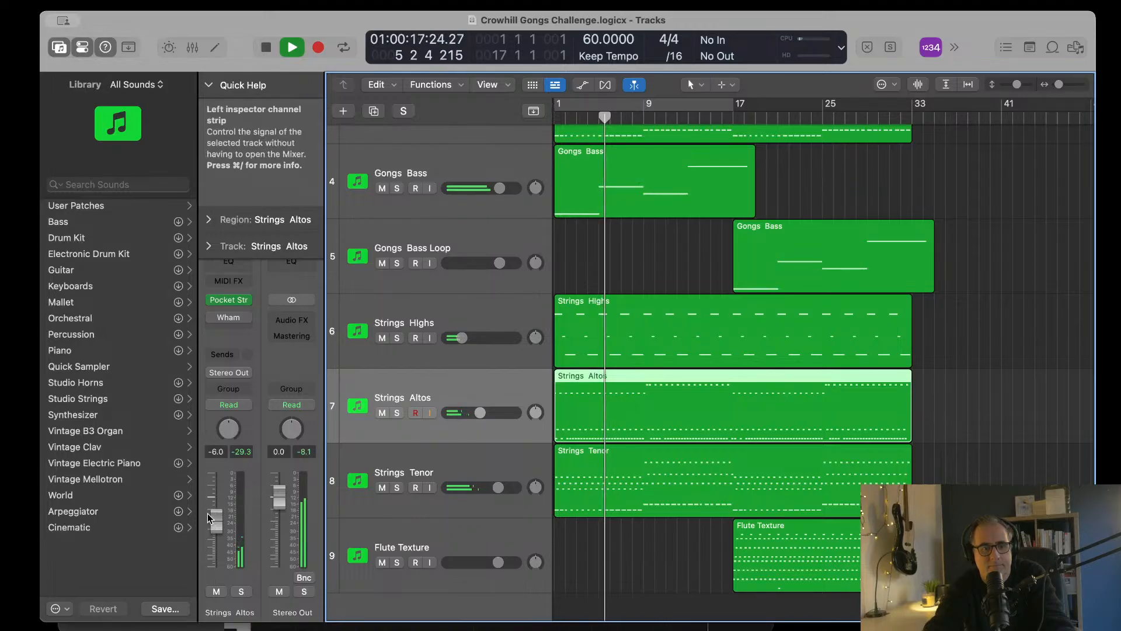
Step: Raise the Stereo Out level to 0.8 dB during playback
drag(279, 497, 279, 497)
Step: Play the arrangement past bar 17 and examine the gong, string and Flute Texture tracks and their level meters
scroll(705, 530, up, 2)
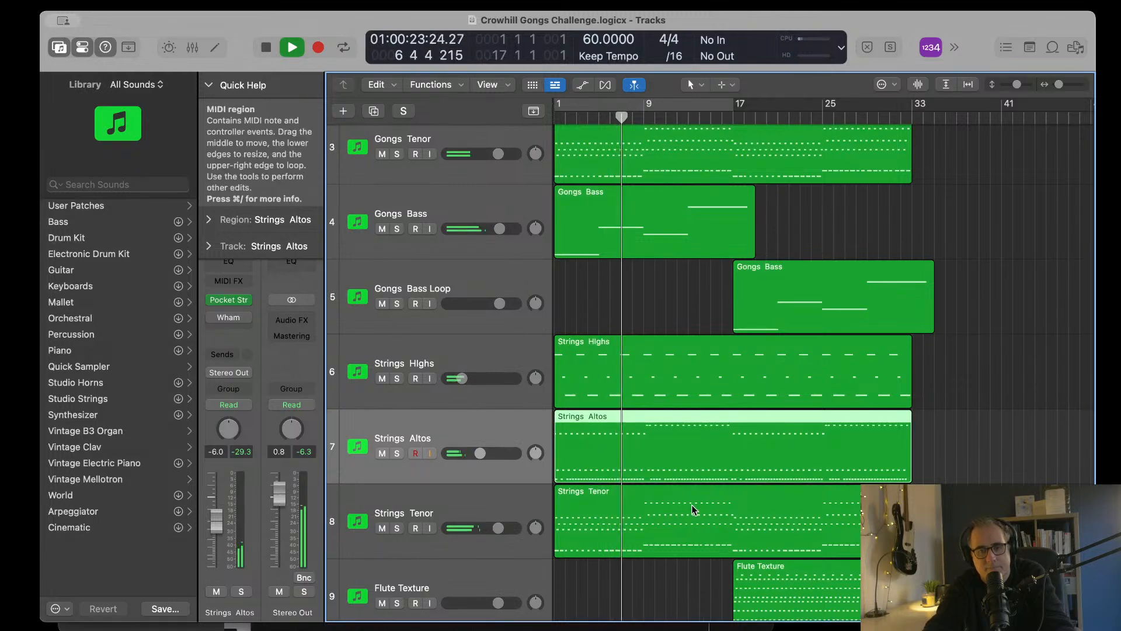
scroll(695, 505, right, 4)
scroll(695, 504, left, 4)
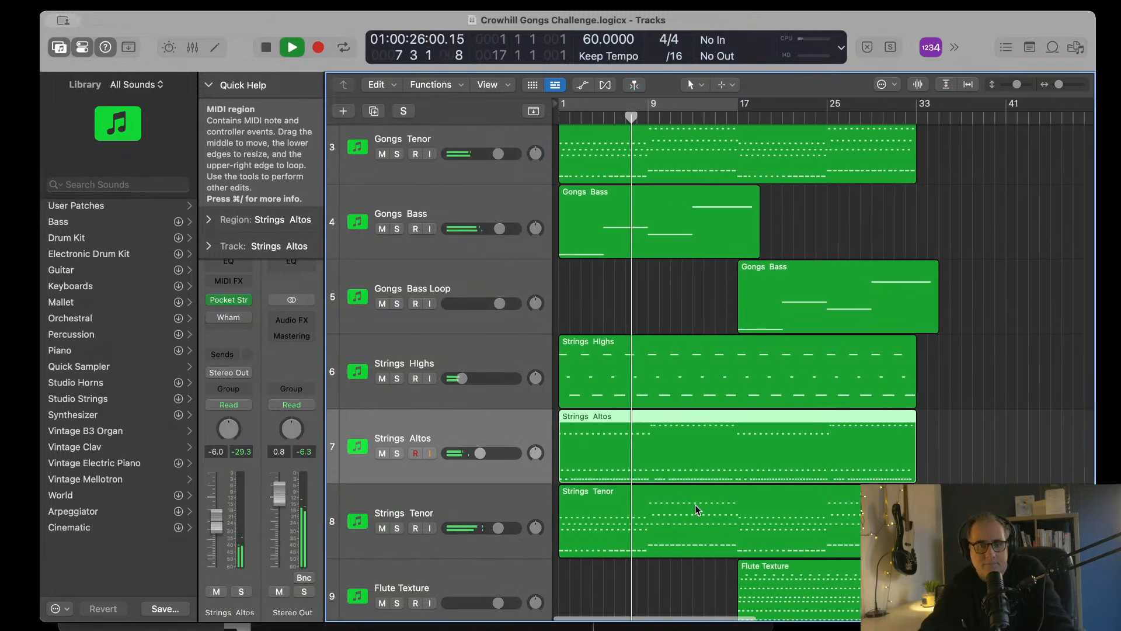
scroll(695, 505, right, 2)
scroll(695, 504, up, 8)
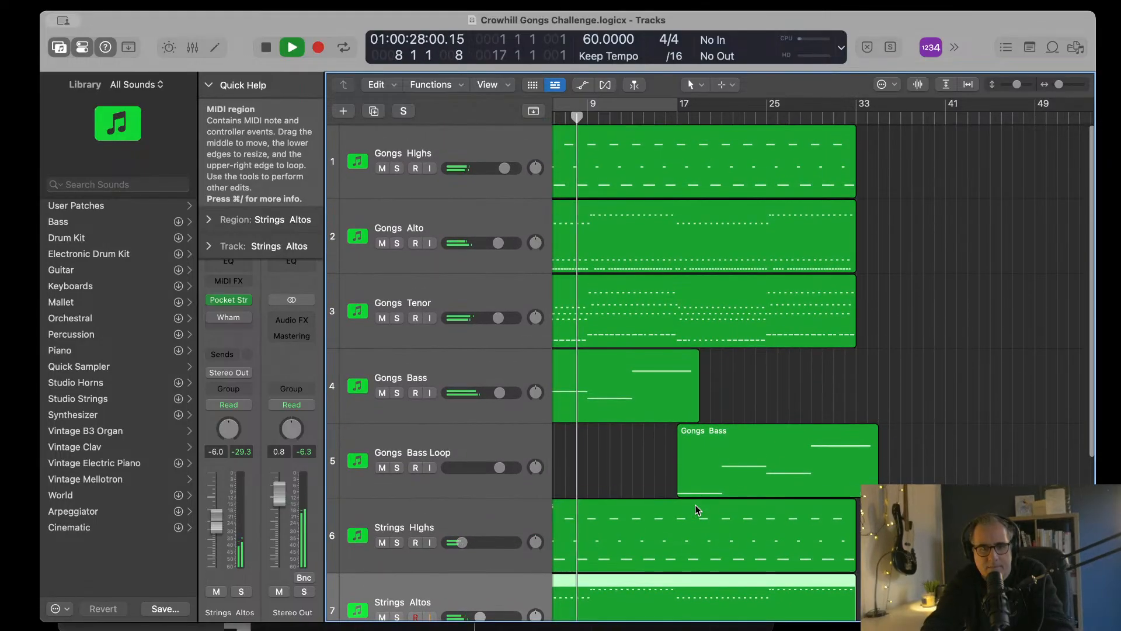
scroll(695, 505, left, 1)
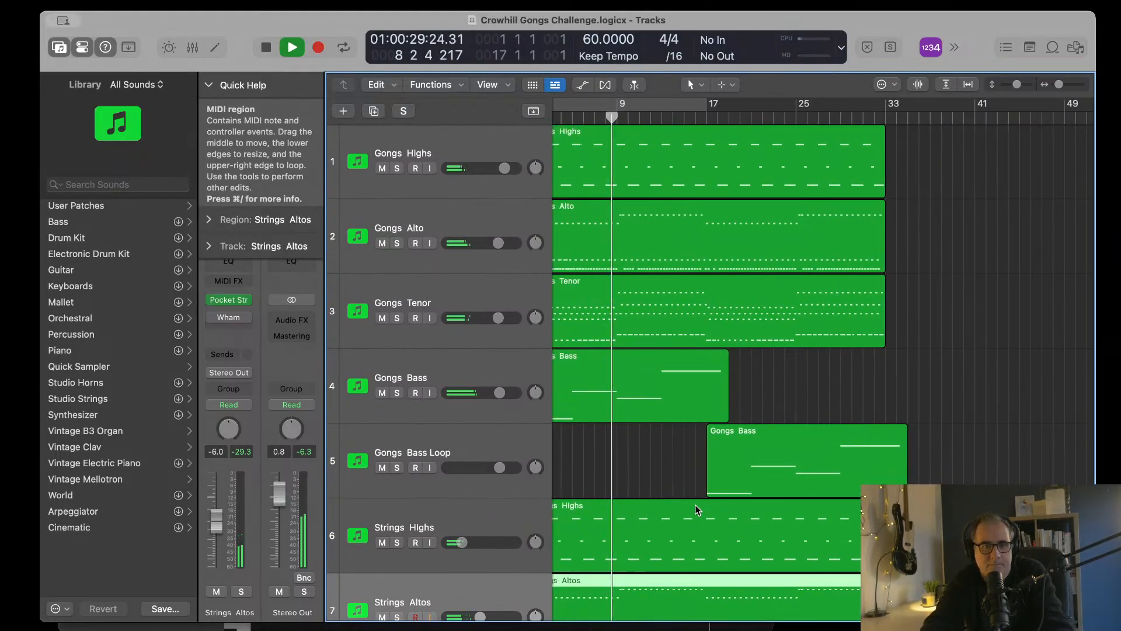
scroll(694, 505, right, 2)
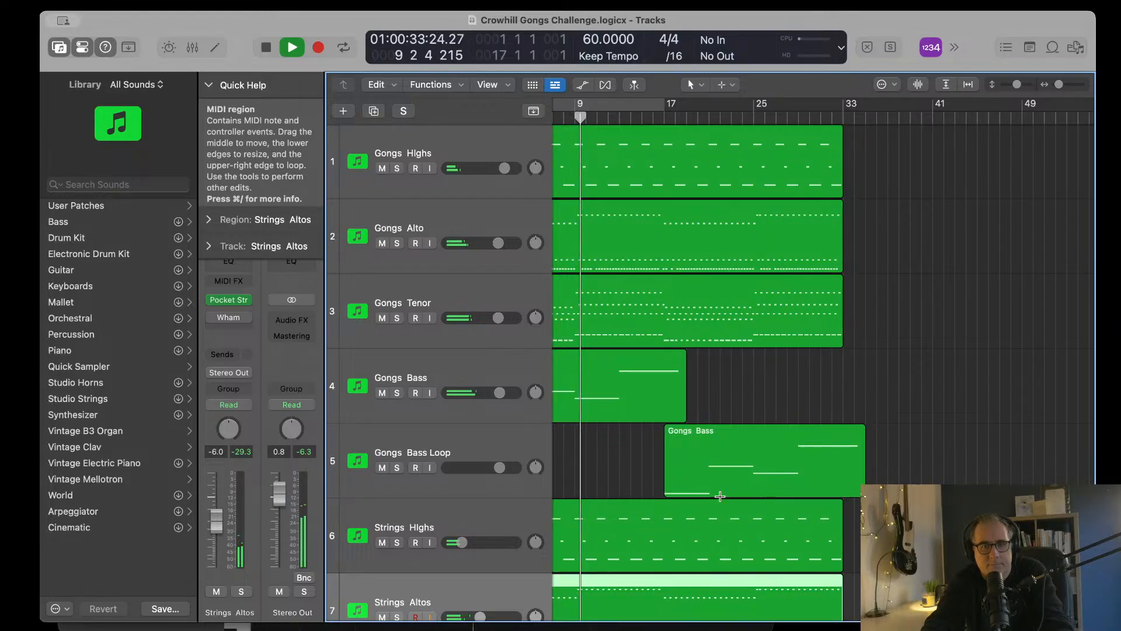
scroll(720, 496, down, 5)
scroll(712, 514, left, 3)
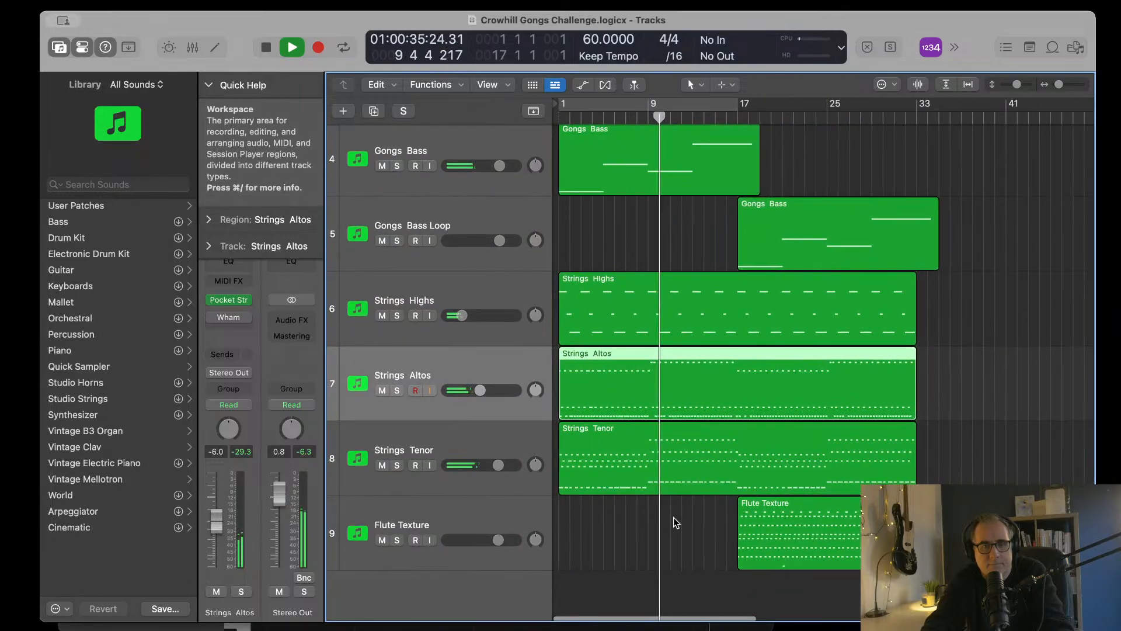
scroll(672, 510, up, 5)
scroll(788, 486, right, 1)
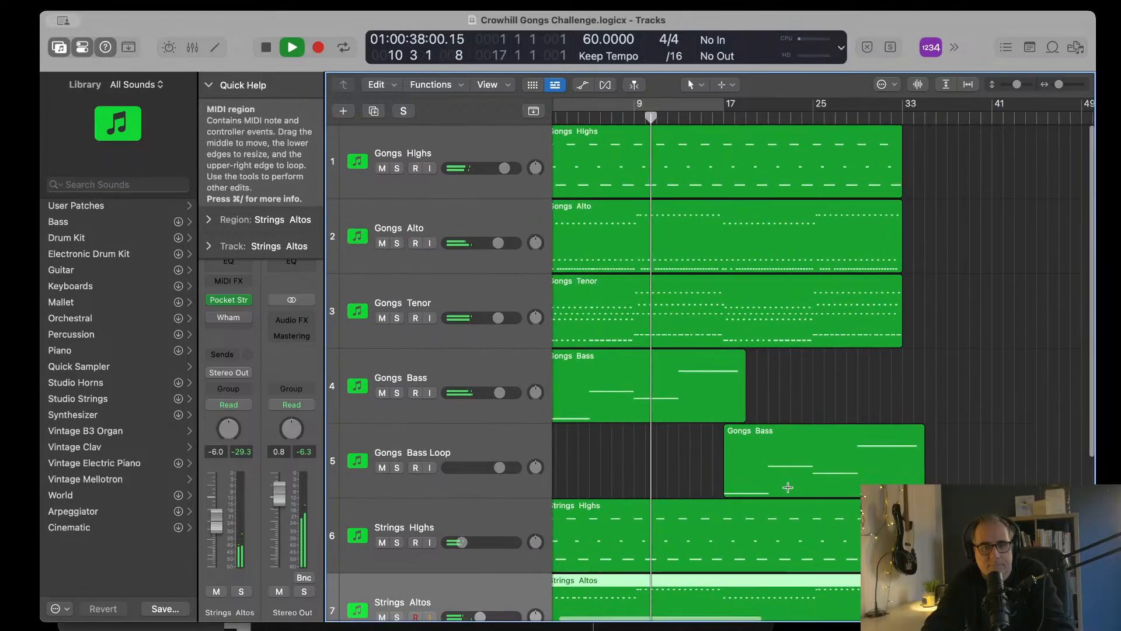
scroll(788, 487, right, 1)
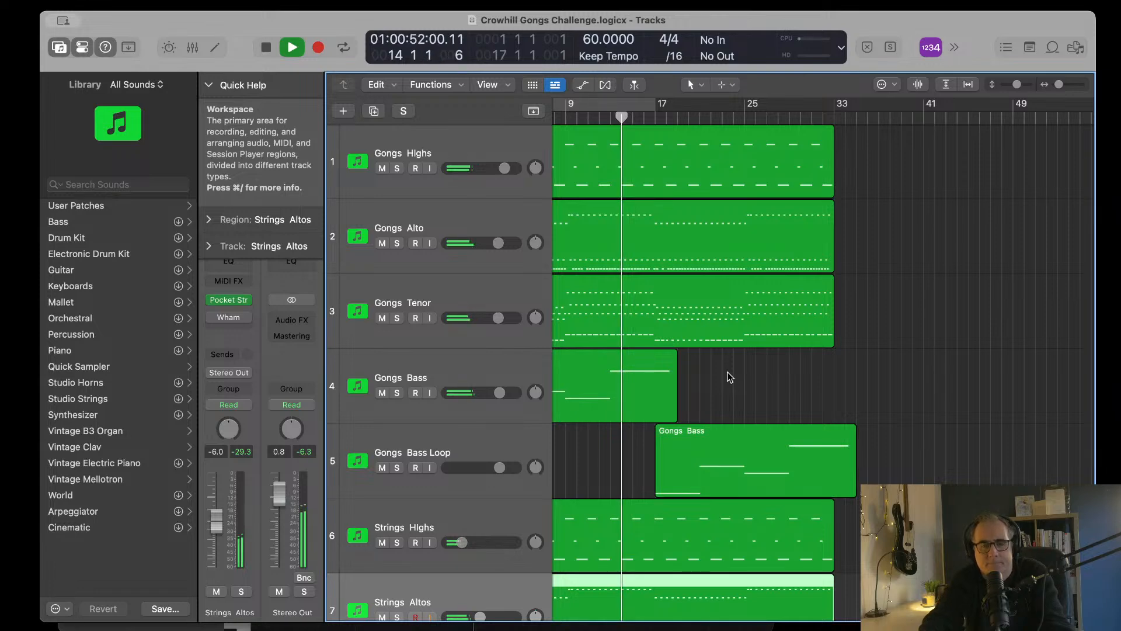
scroll(730, 377, down, 5)
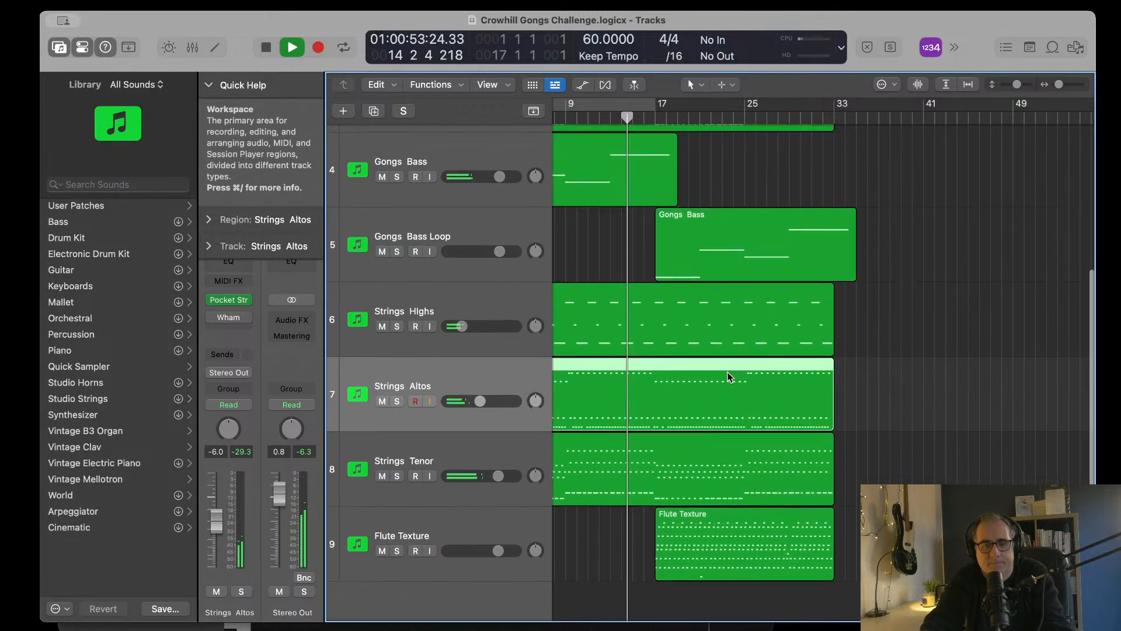
scroll(730, 377, up, 5)
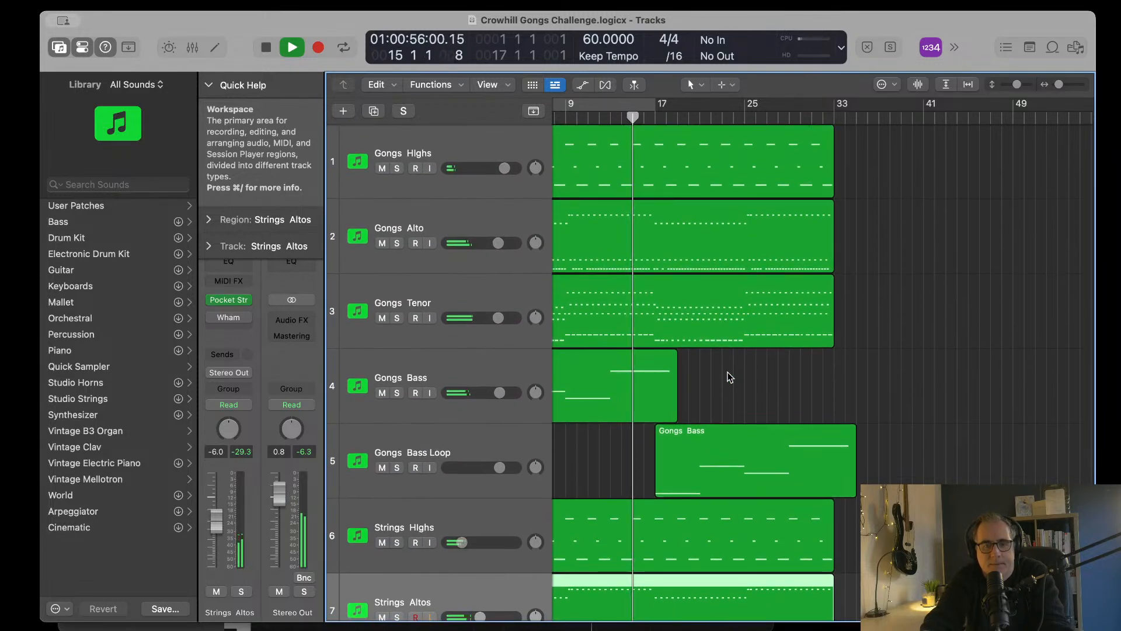
scroll(730, 377, down, 5)
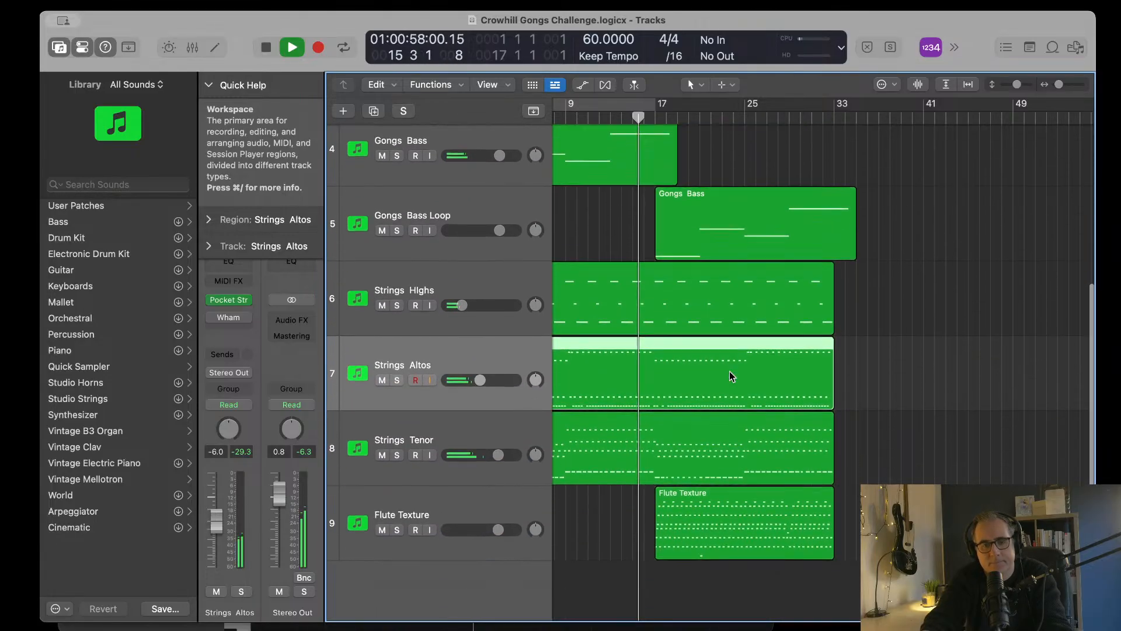
scroll(730, 371, up, 5)
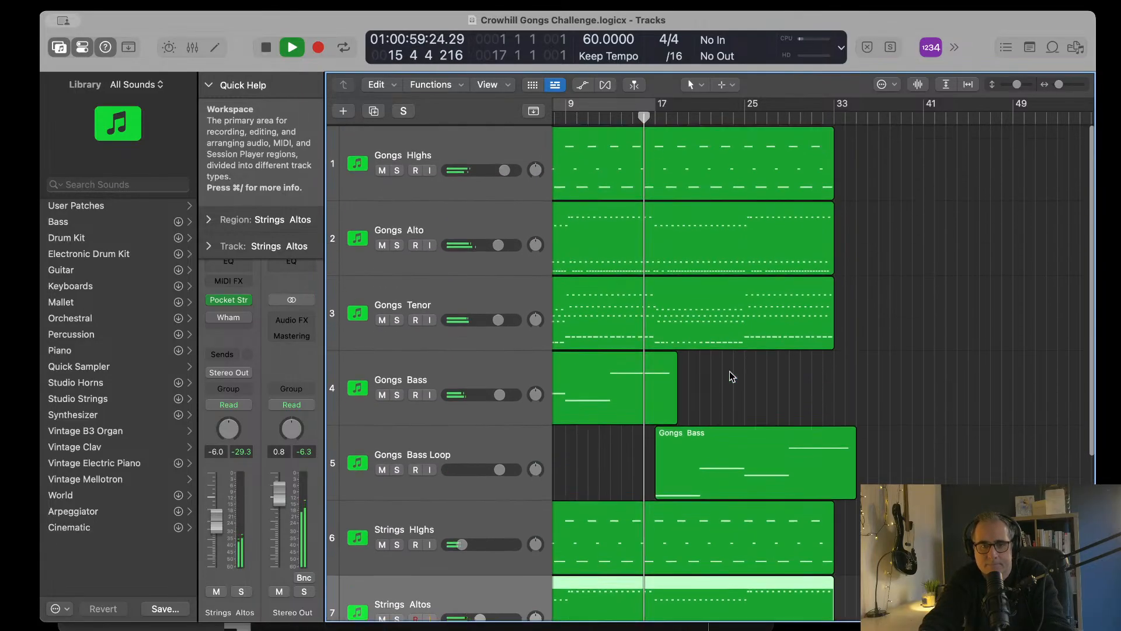
scroll(730, 374, down, 3)
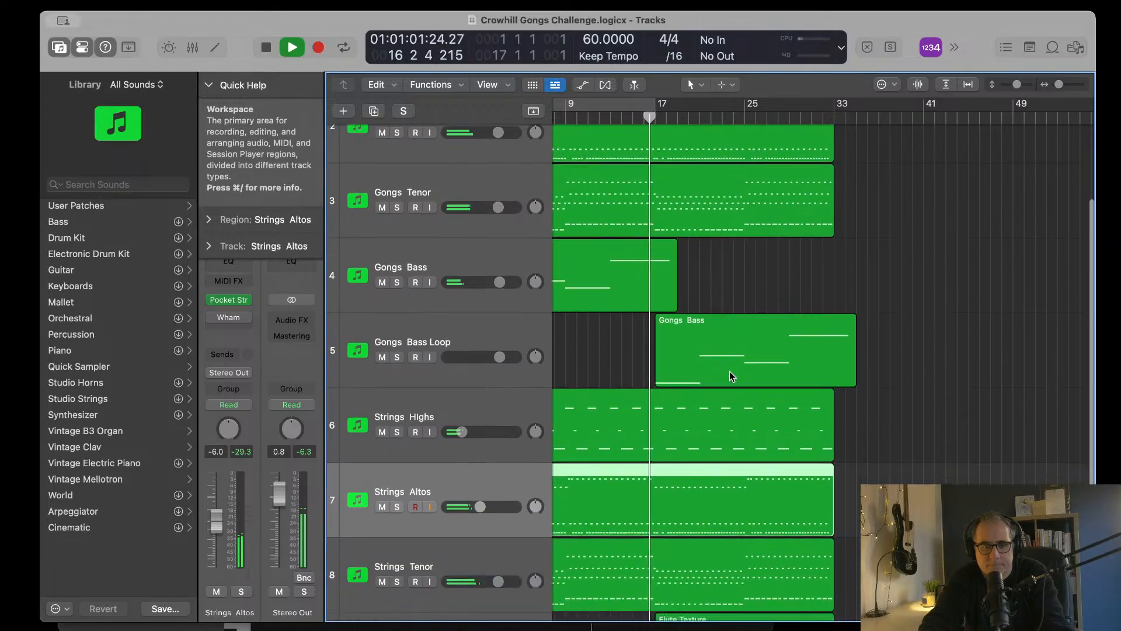
scroll(730, 370, down, 2)
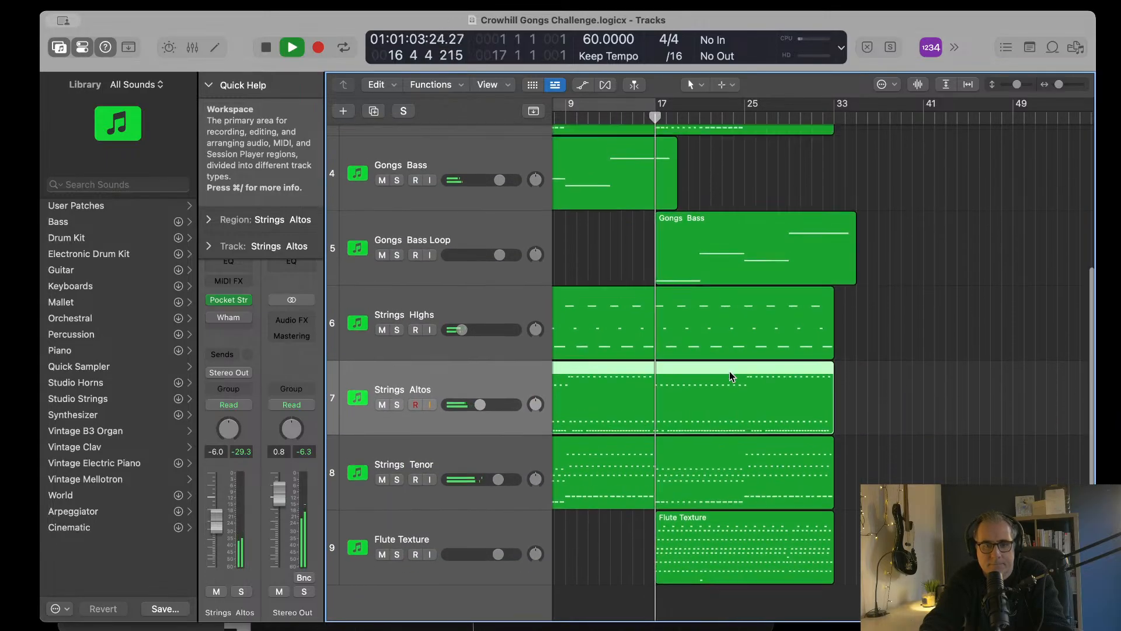
scroll(730, 371, up, 5)
scroll(730, 376, down, 5)
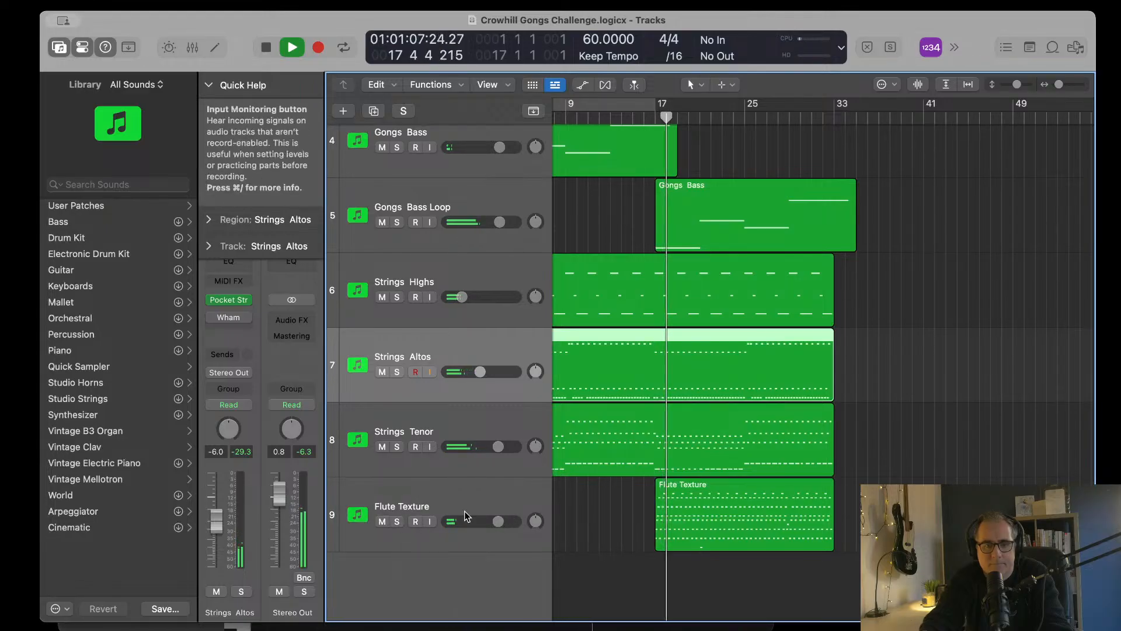
Step: Fine-tune the Flute Texture track's volume slightly upward during playback, soloing the track briefly to check it
drag(492, 524, 505, 522)
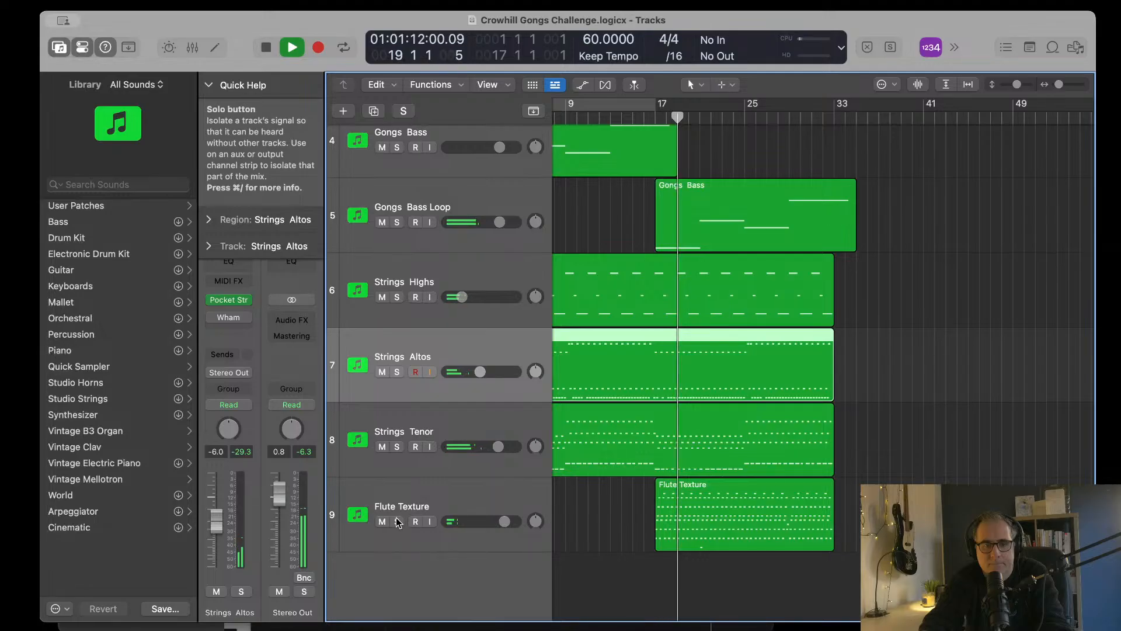
drag(505, 522, 503, 522)
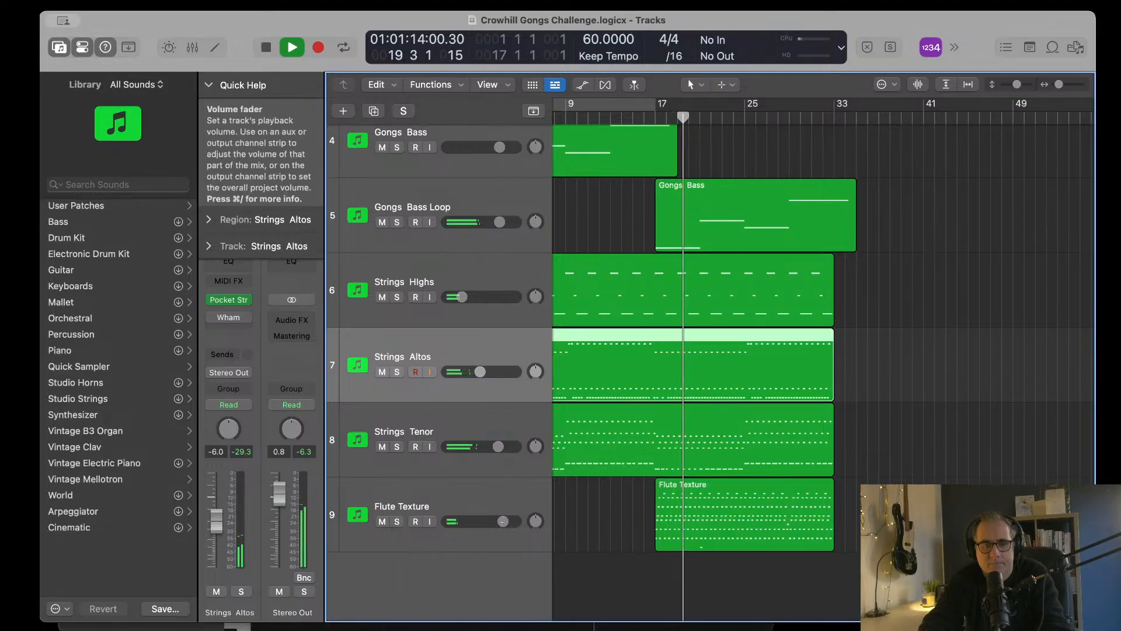
click(396, 522)
click(396, 523)
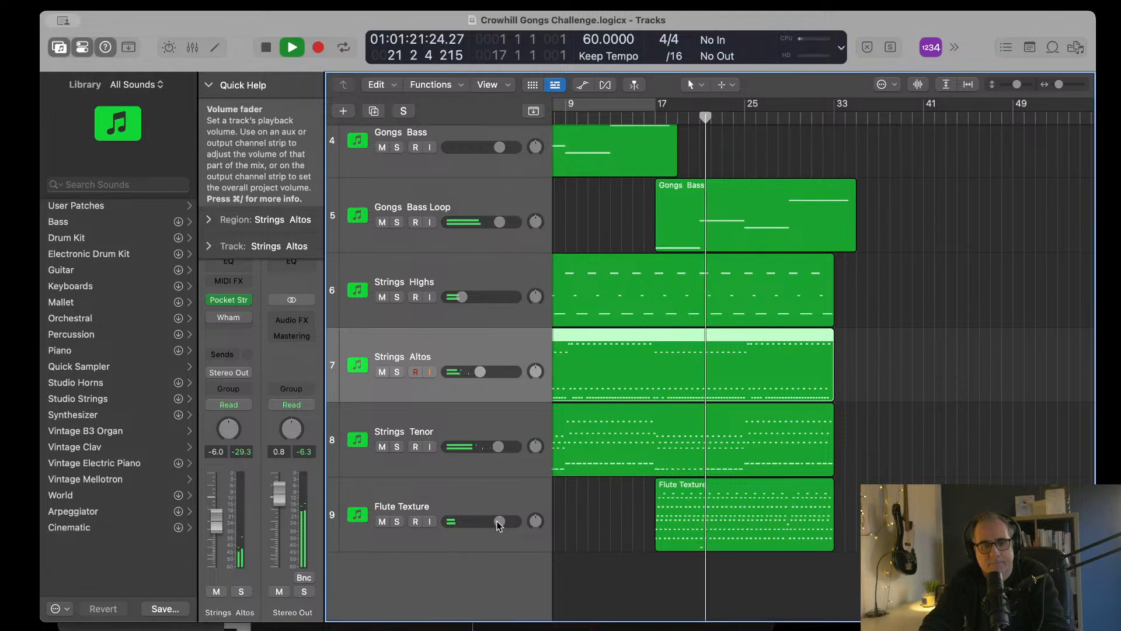
Step: Stop playback in bar 22 and bring the start of the arrangement back into view
scroll(566, 476, up, 5)
scroll(566, 477, right, 5)
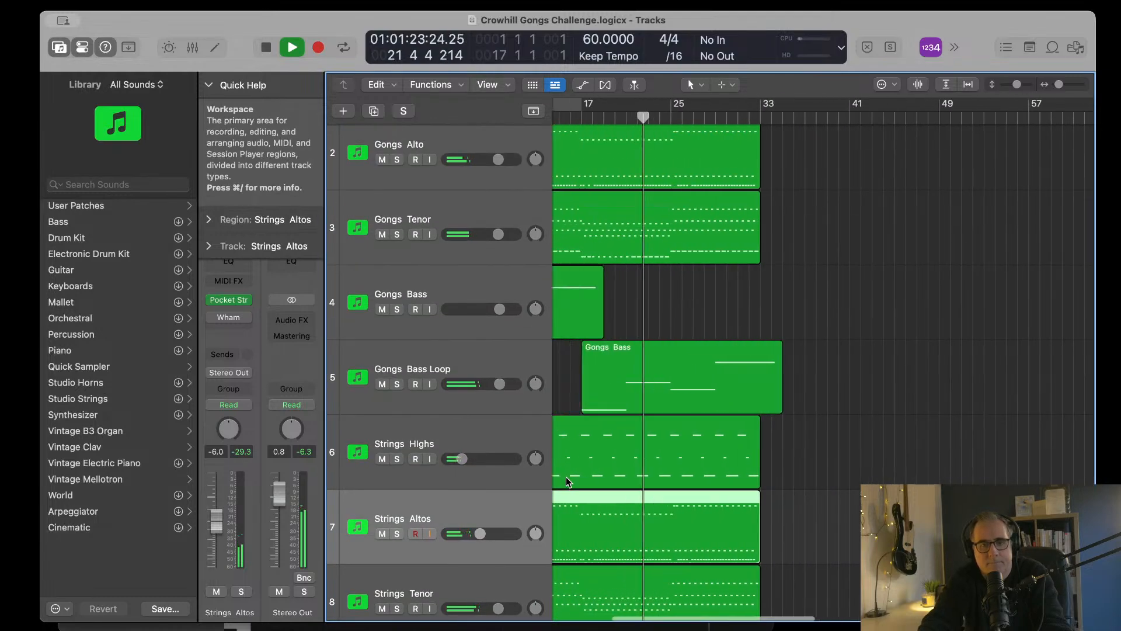
key(space)
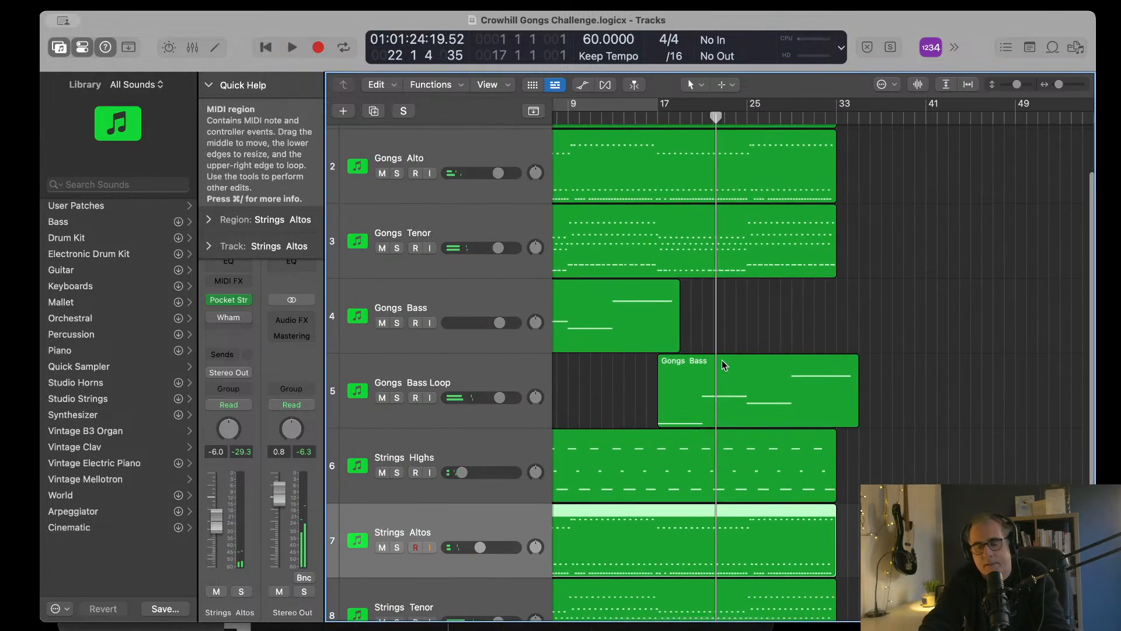
scroll(751, 333, left, 5)
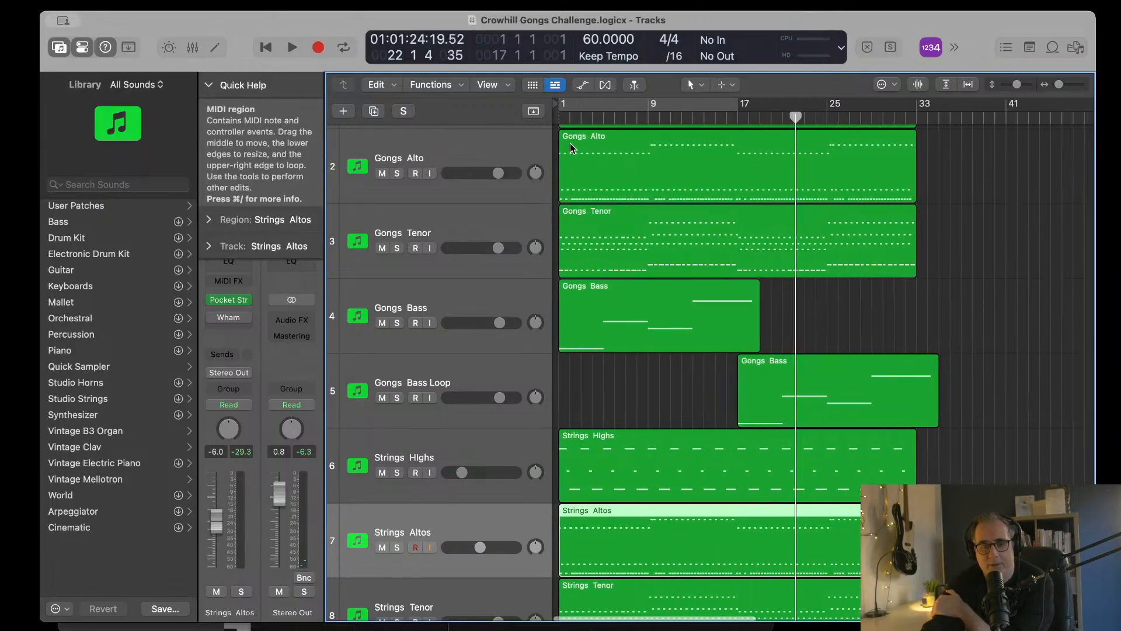
Step: Return the playhead to bar 1 and reduce the track heights so the lower tracks down to Flute Texture fit in view
click(558, 117)
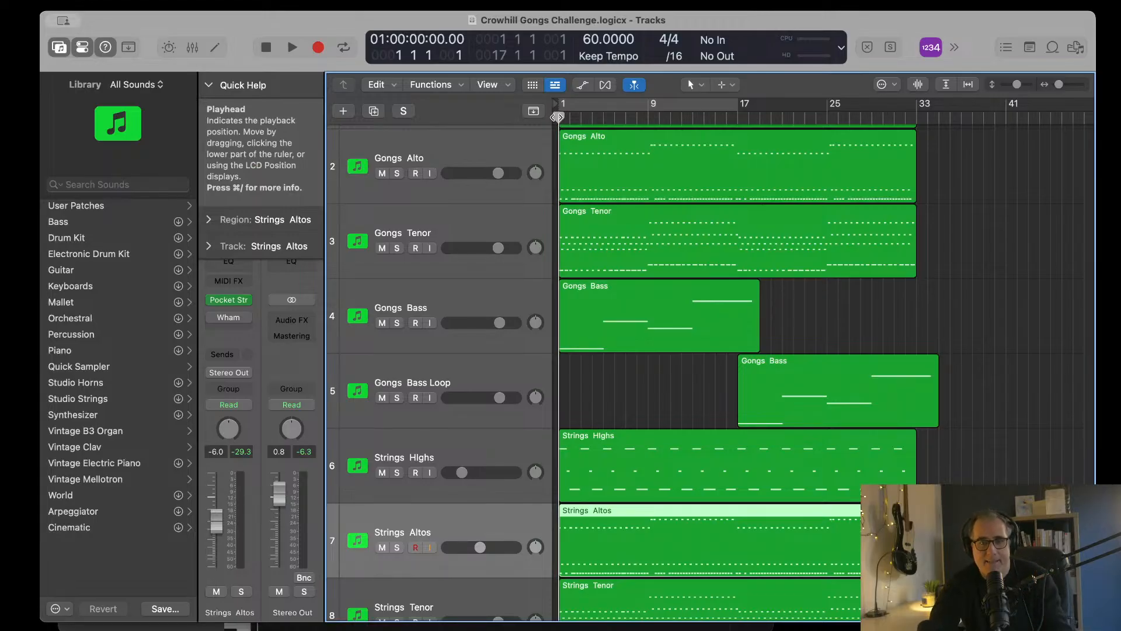
key(super+Down)
key(super+Down)
key(super+Down)
key(super+Down)
key(super+Up)
key(super+Up)
key(super+Up)
key(super+Up)
key(super+Up)
key(super+Up)
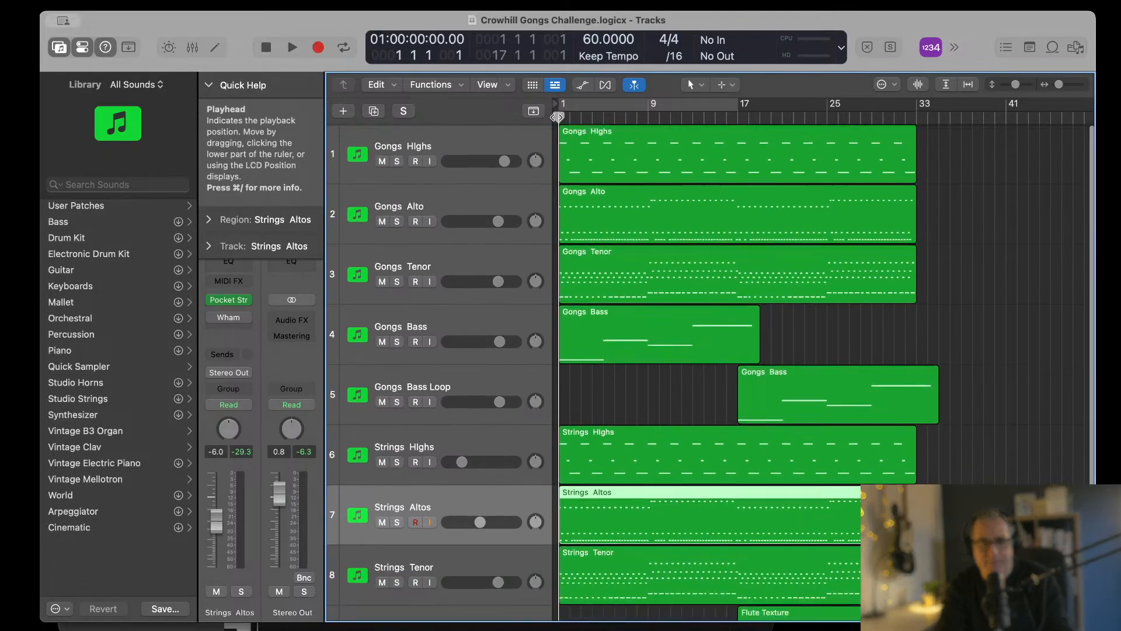
key(super+Up)
key(super+Left)
key(super+Left)
key(super+Down)
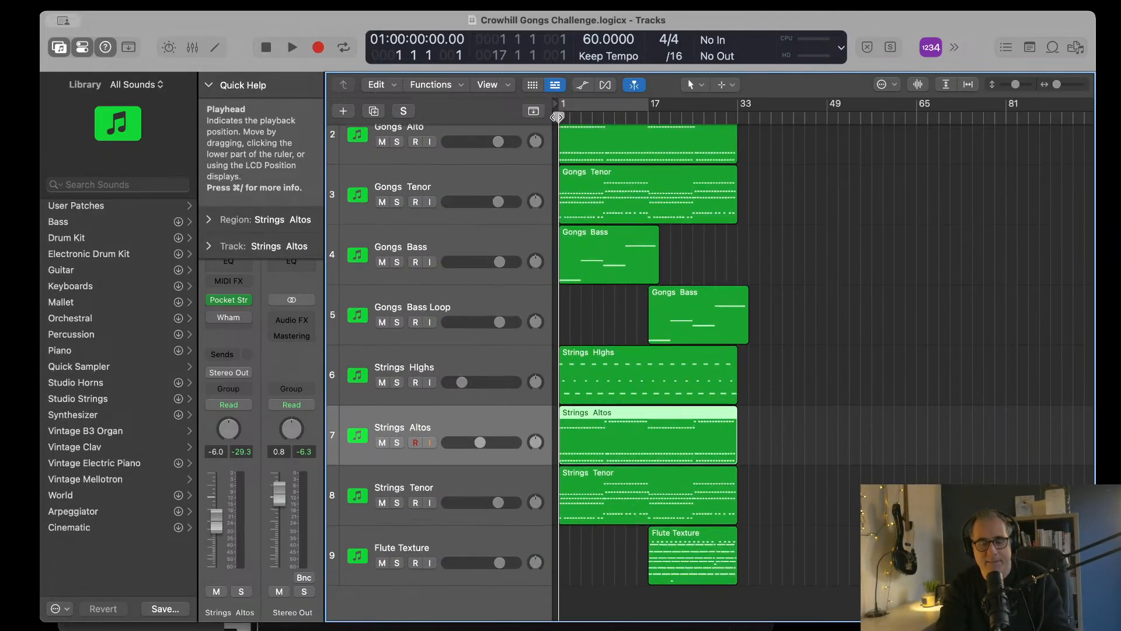
key(super+Right)
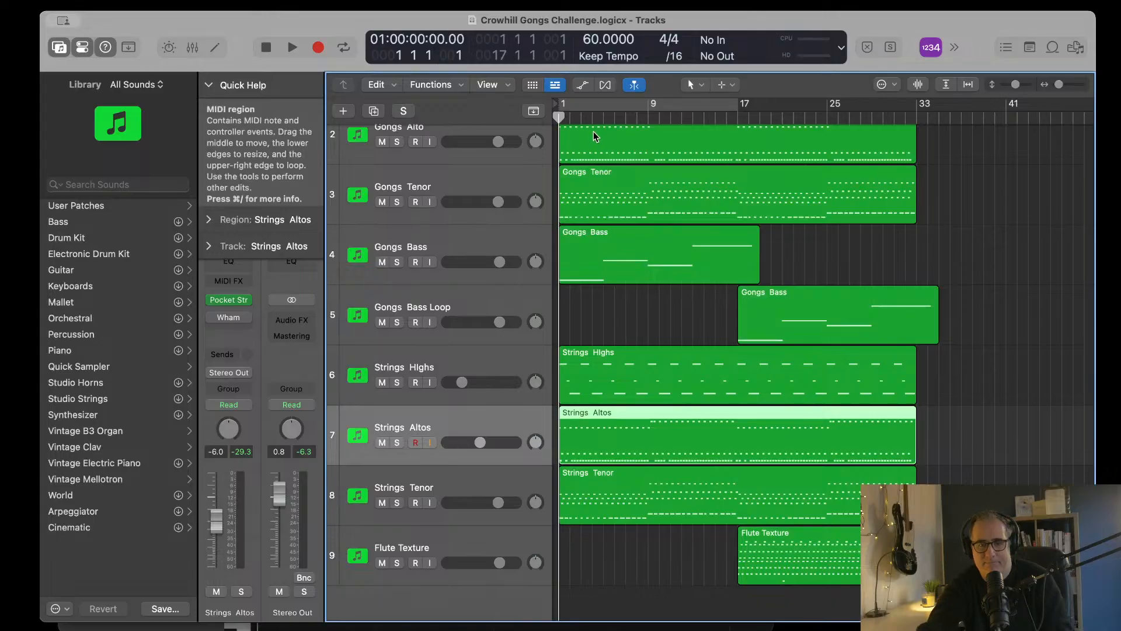
Step: Show the global tracks and add an eight-bar Intro arrangement marker at bar 1
click(534, 112)
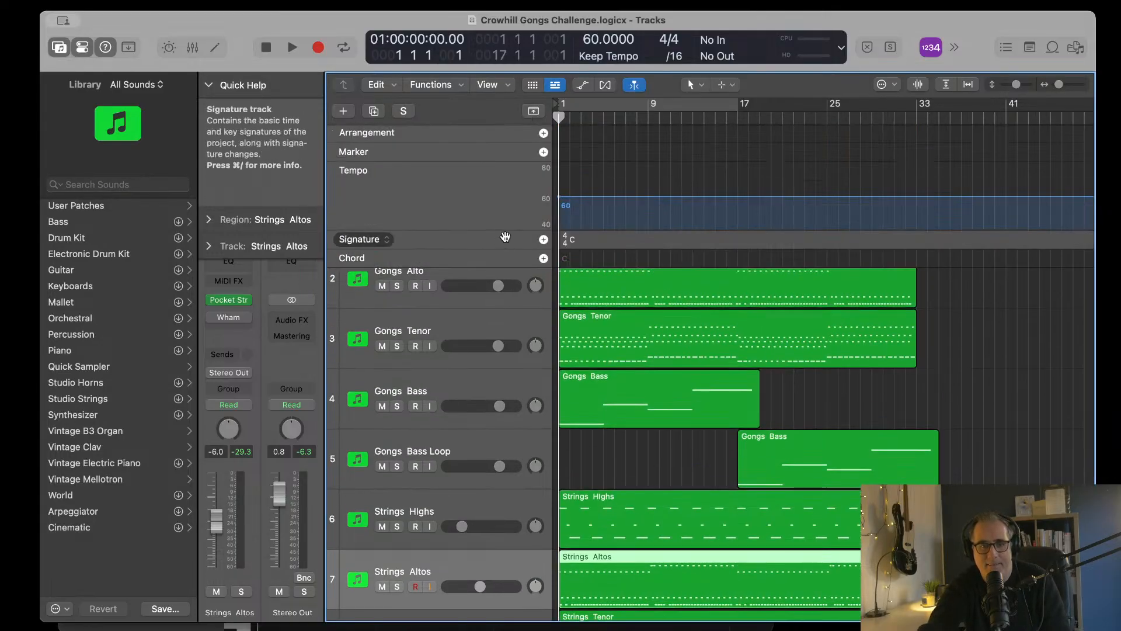
click(544, 134)
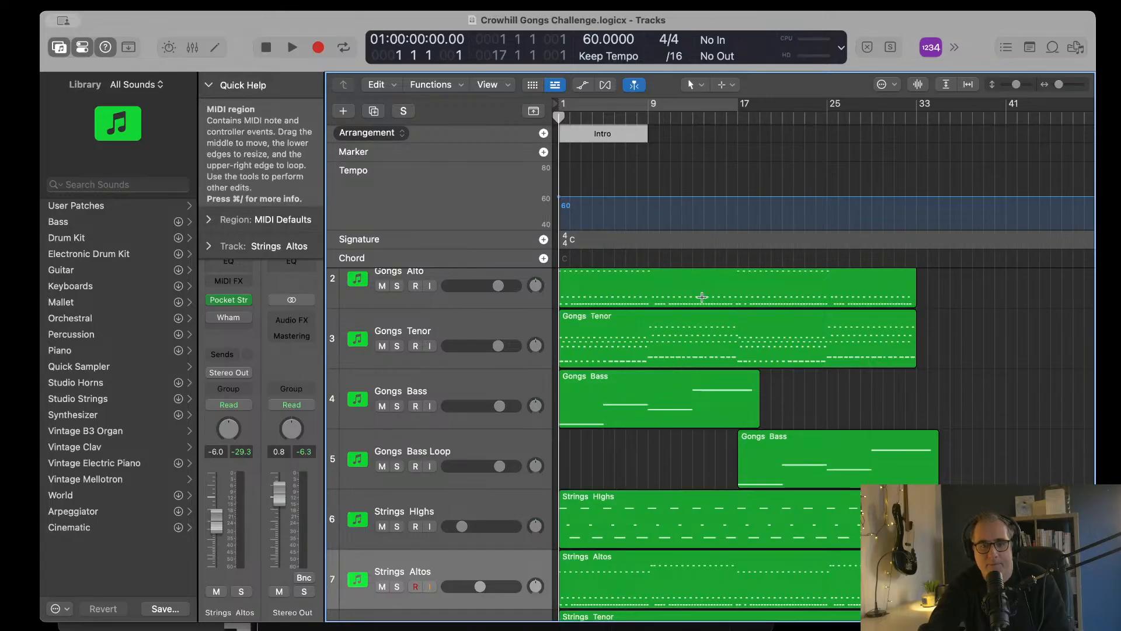
Step: Solo the Gongs Bass track and play it from bar 1, restarting once from the beginning
scroll(701, 295, up, 3)
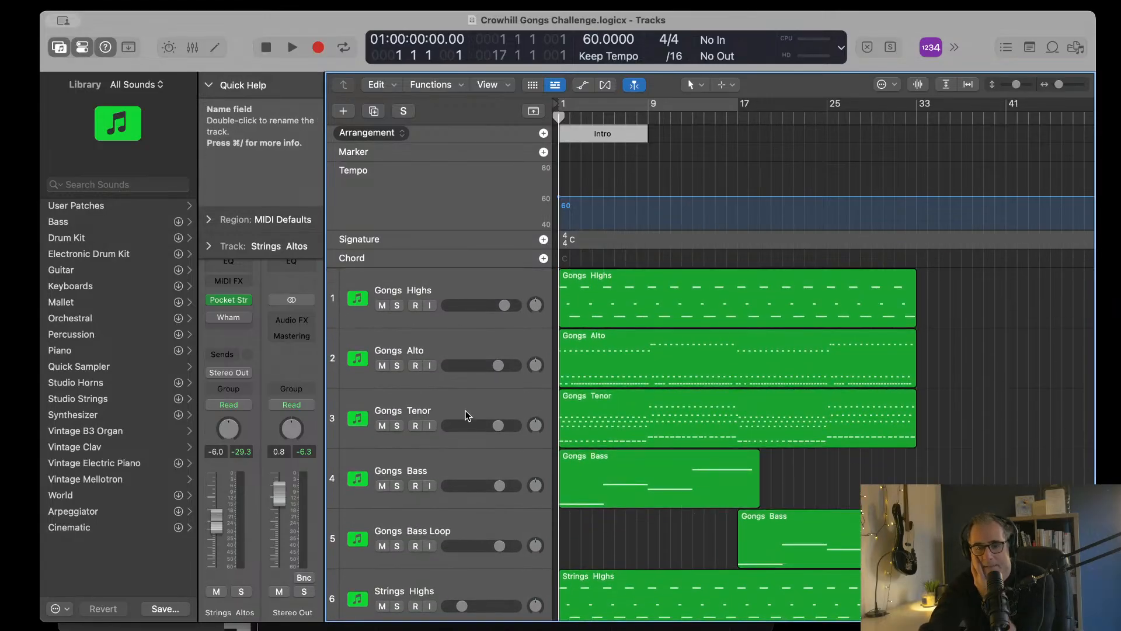
click(398, 486)
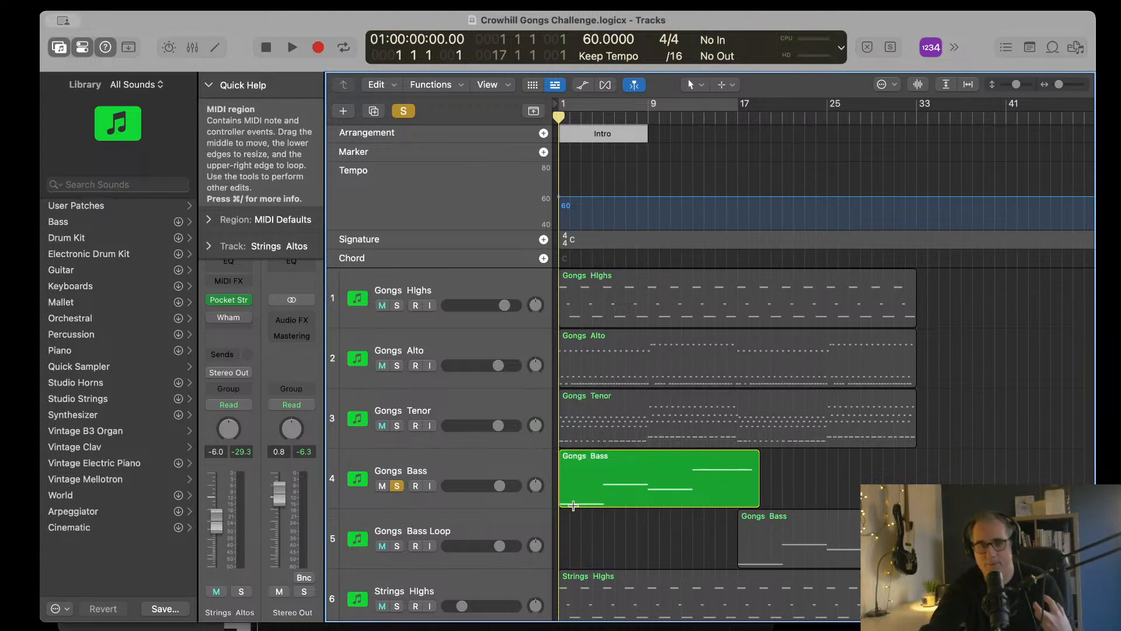
key(space)
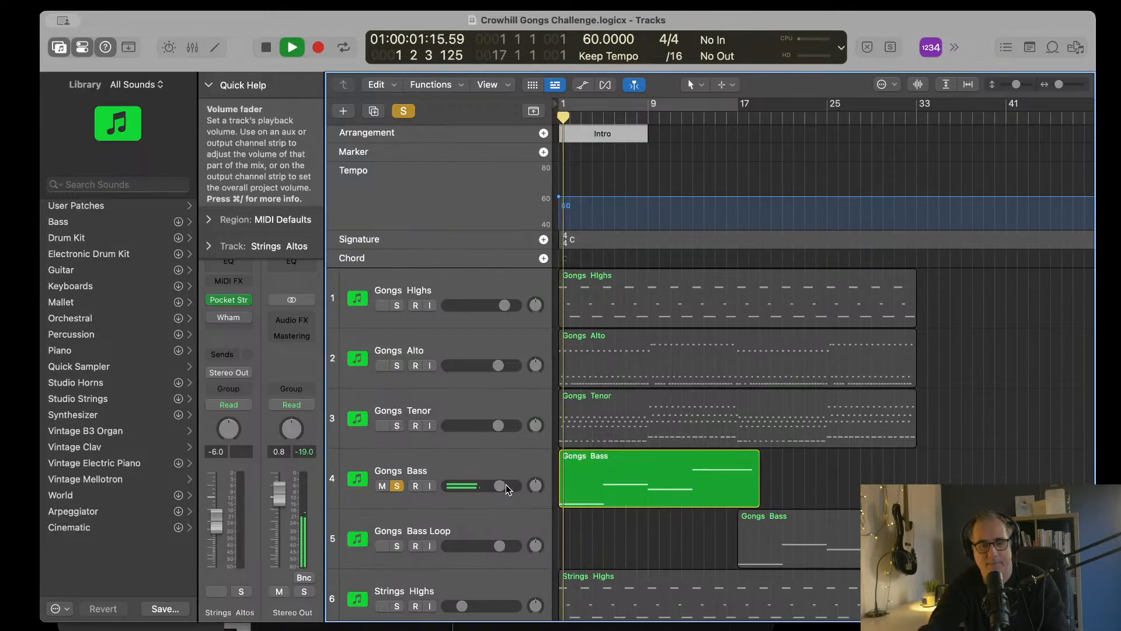
key(space)
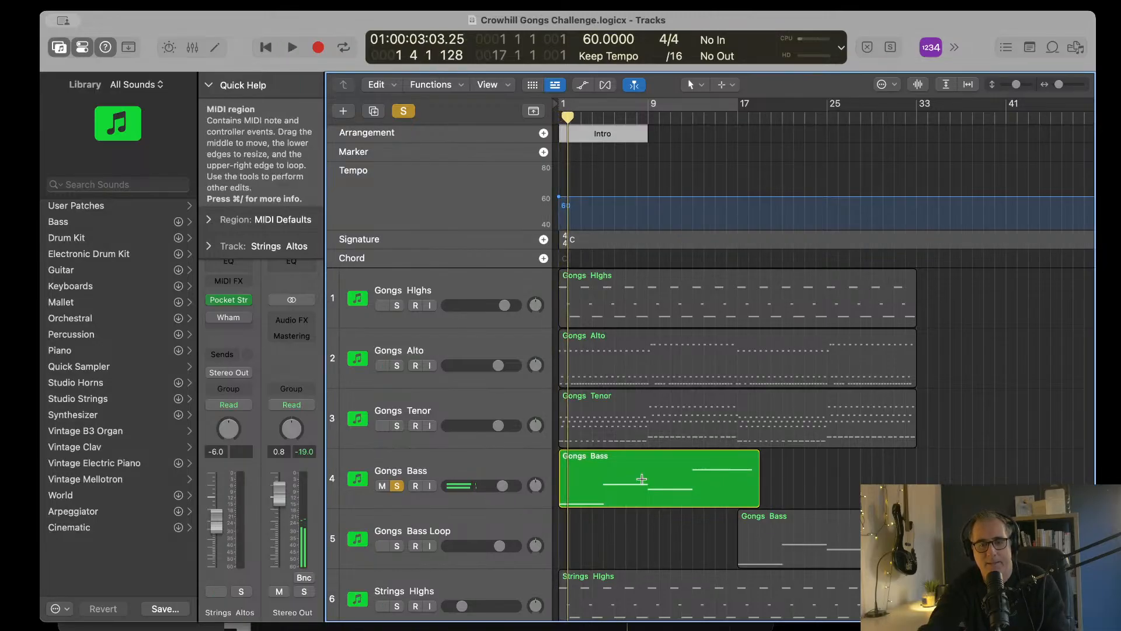
key(Return)
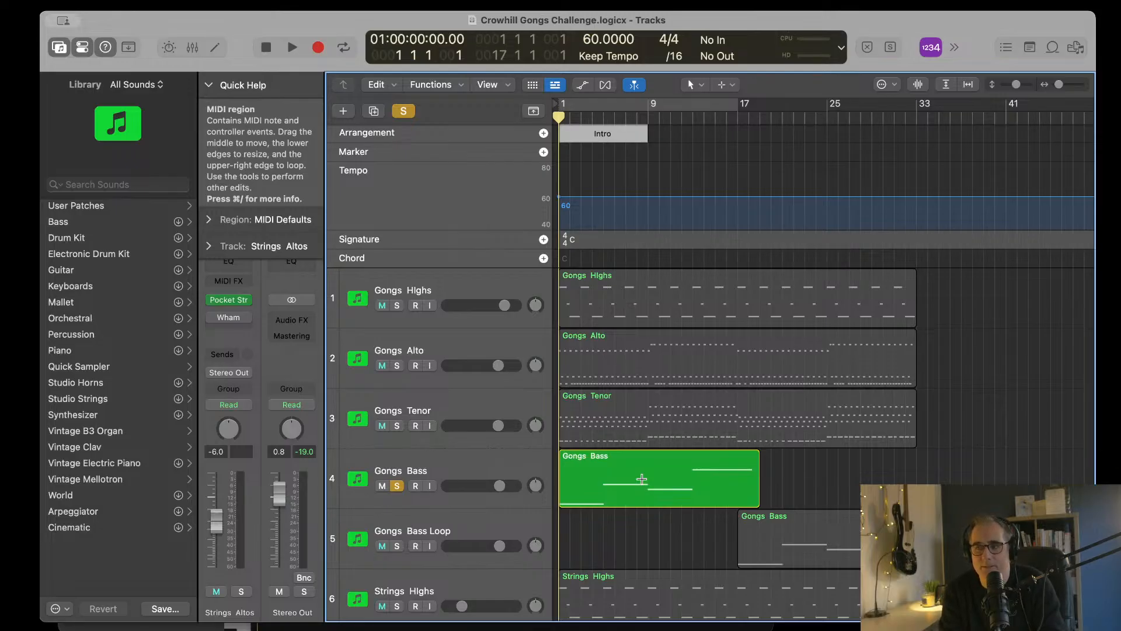
key(space)
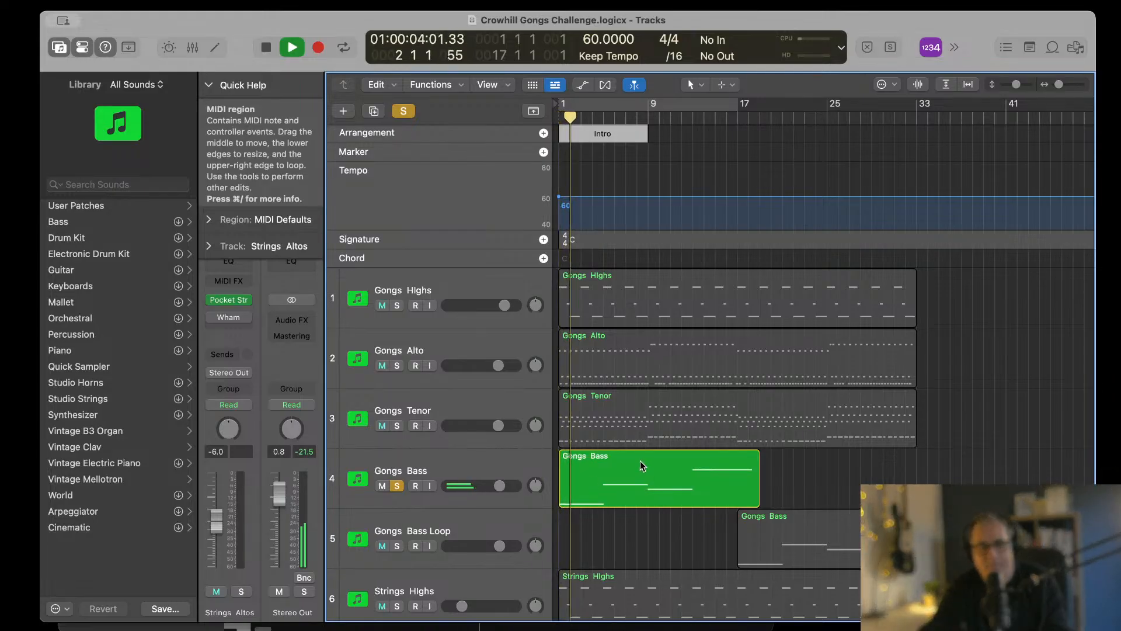
Step: Raise the Stereo Out level to 1.3 dB, then select the Gongs Bass region and stop playback
drag(283, 491, 283, 489)
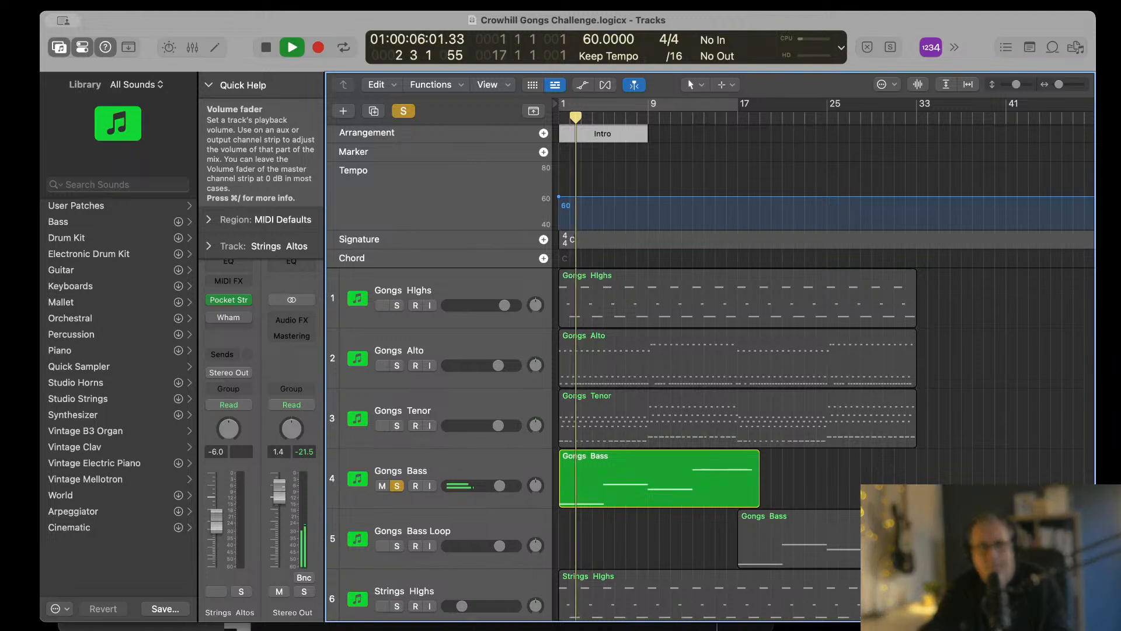
click(648, 466)
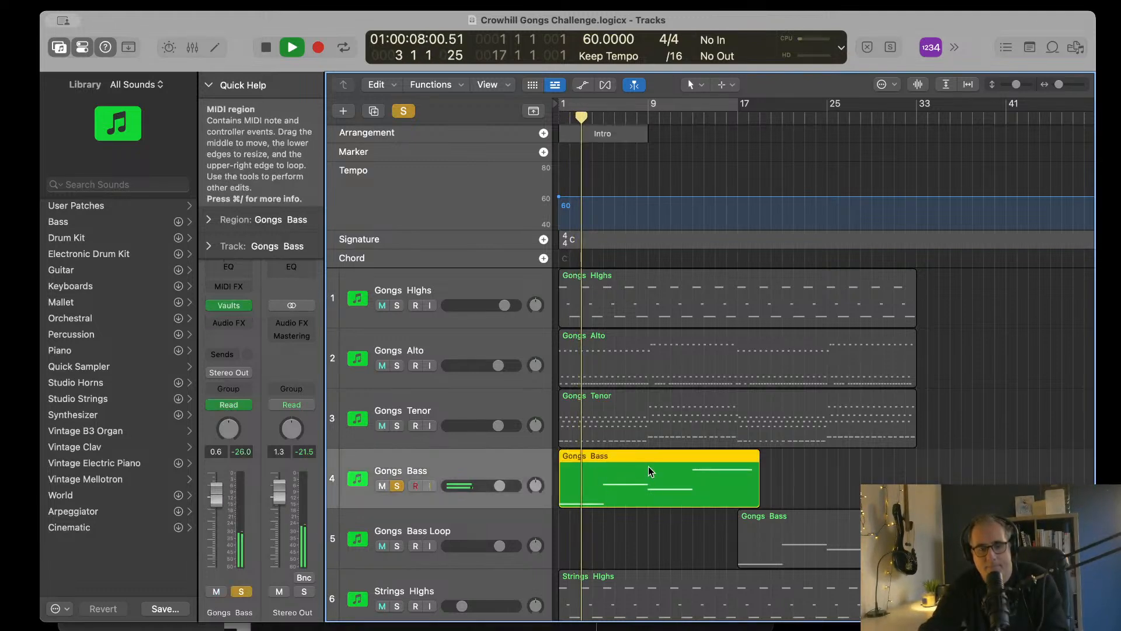
key(space)
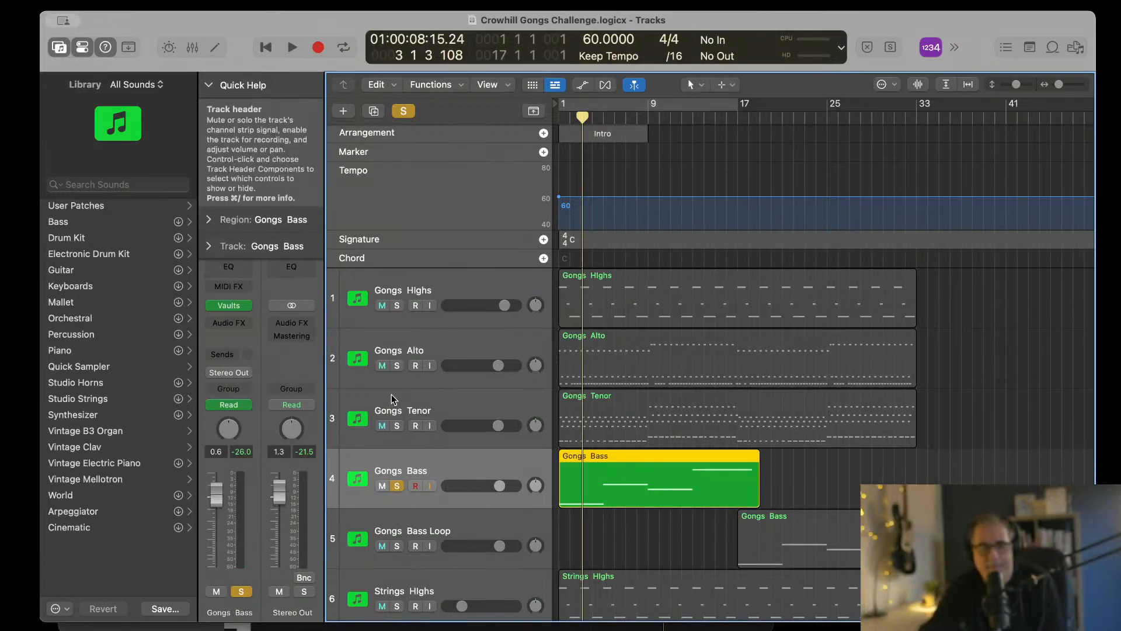
Step: Solo the Gongs Highs, Gongs Alto and Gongs Tenor tracks alongside Gongs Bass and return the playhead to bar 1
click(397, 306)
click(397, 366)
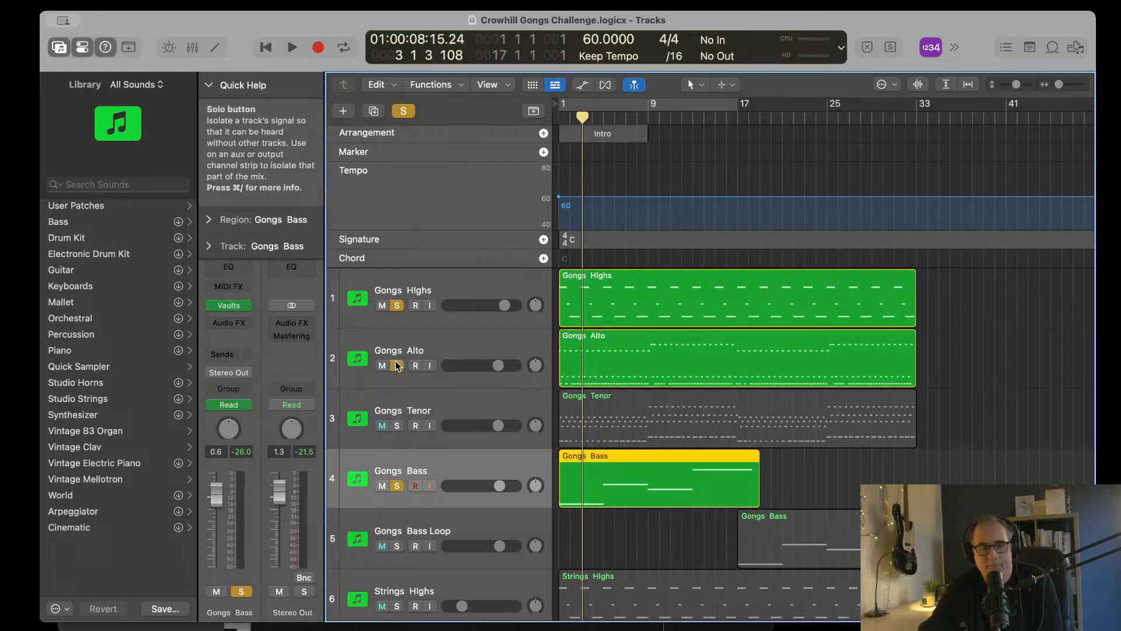
click(398, 426)
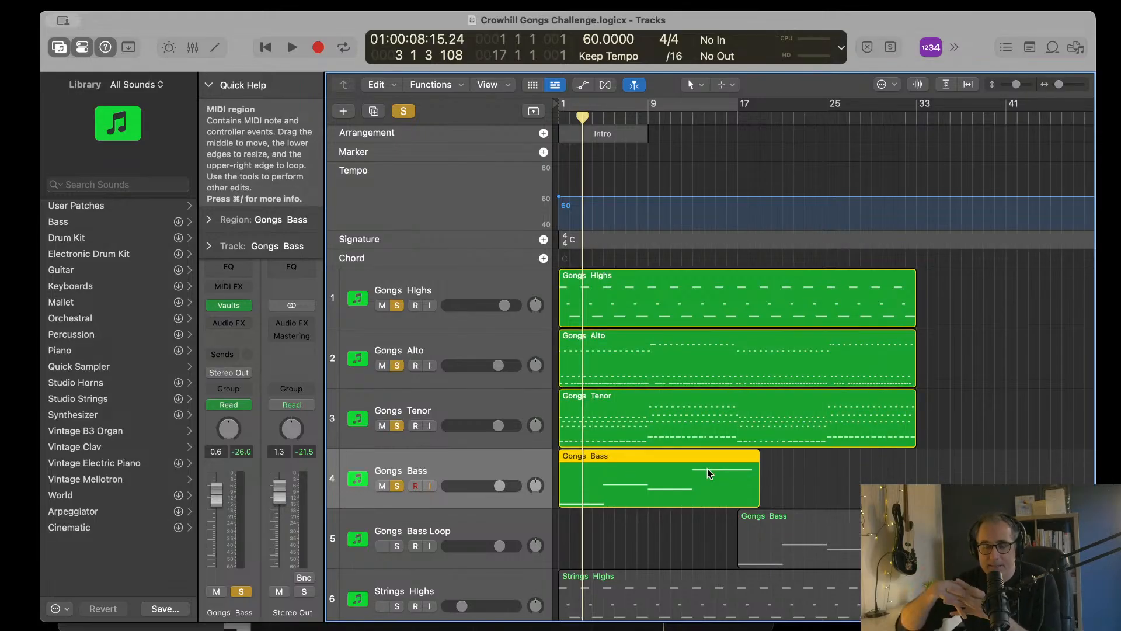
key(Return)
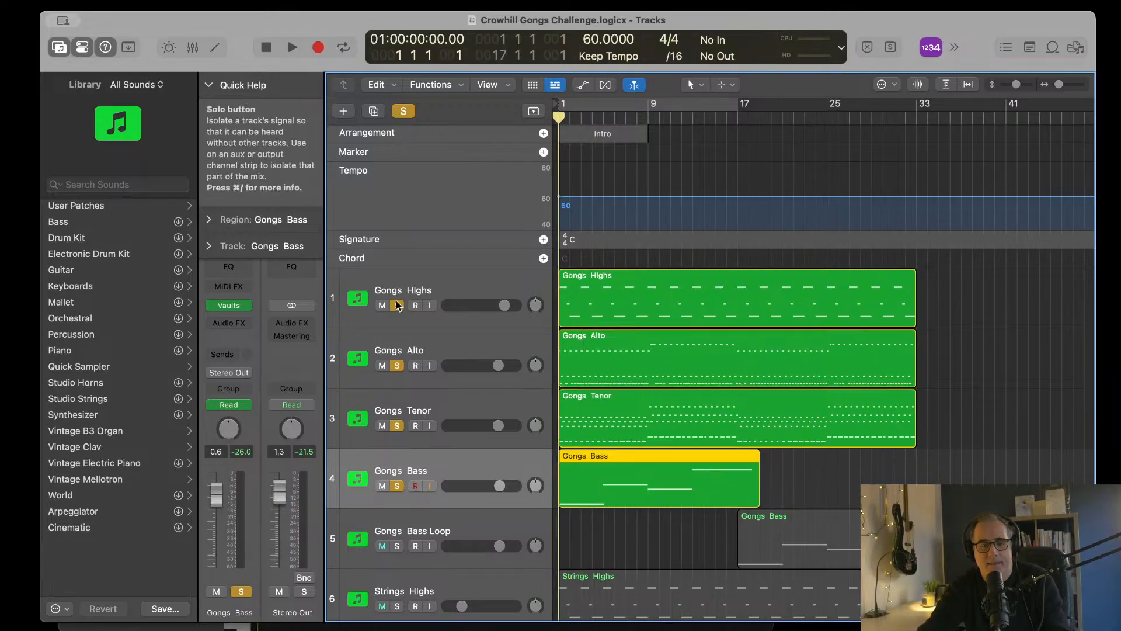
Step: Take Gongs Highs out of solo and play the alto, tenor and bass gongs together into bar 4
click(397, 306)
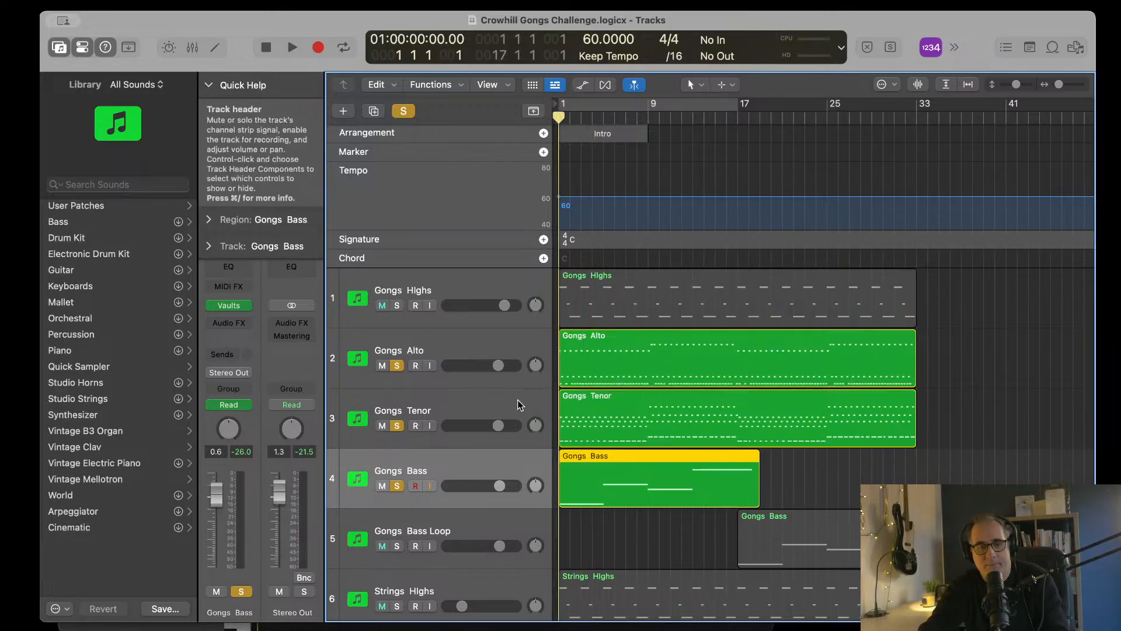
key(space)
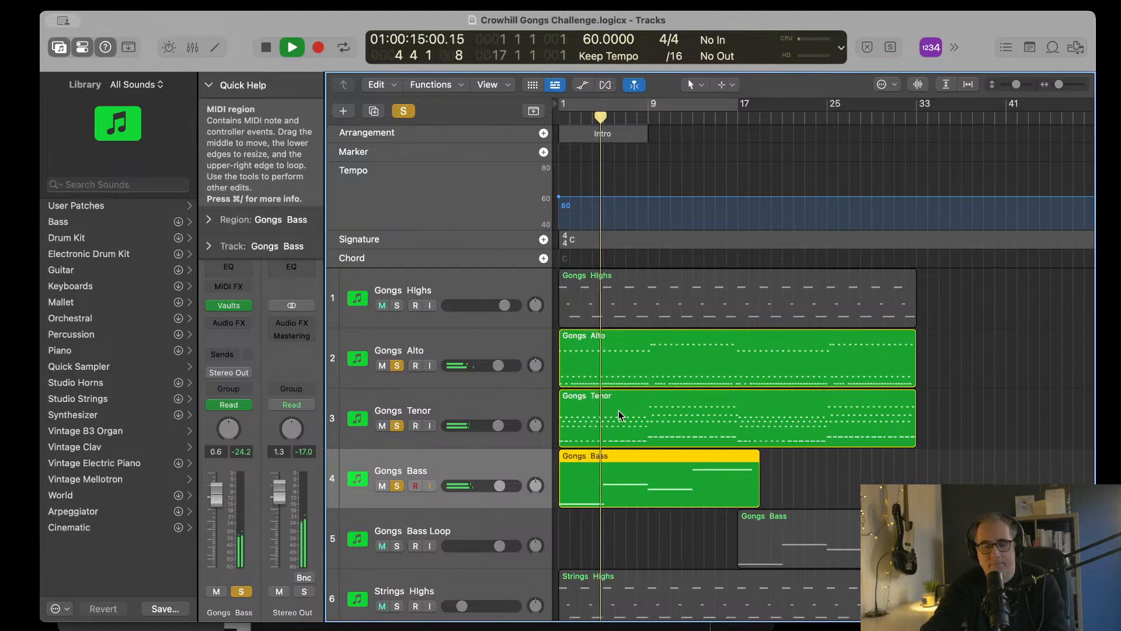
key(space)
Step: Solo Gongs Highs again and play all four soloed gong tracks from bar 1
scroll(618, 411, down, 3)
scroll(618, 411, down, 4)
scroll(618, 411, up, 5)
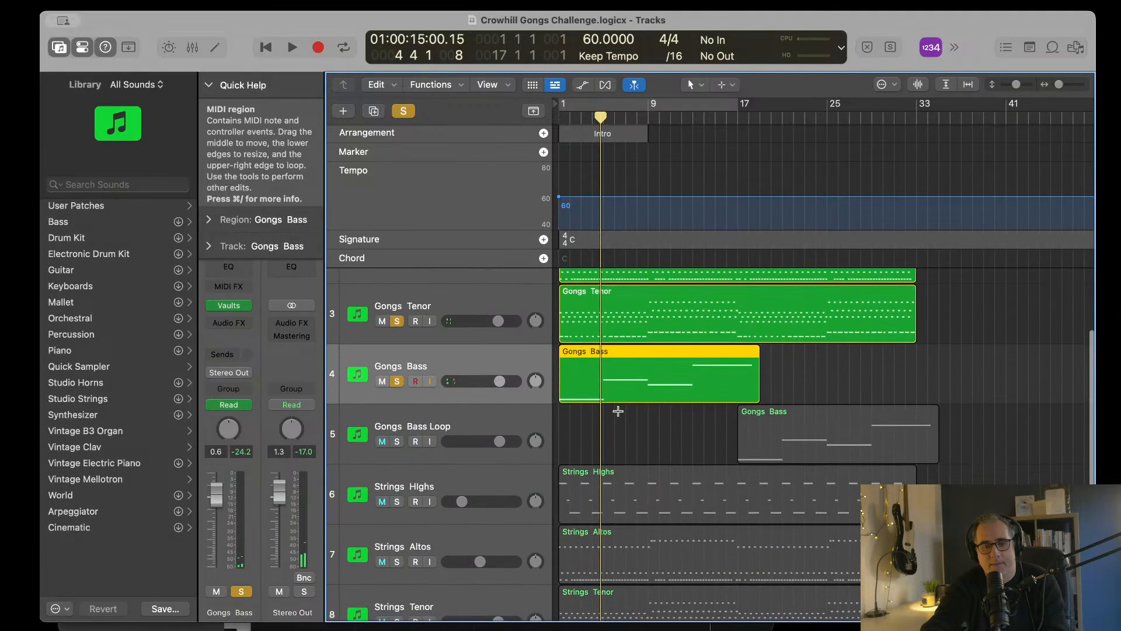
scroll(618, 411, up, 1)
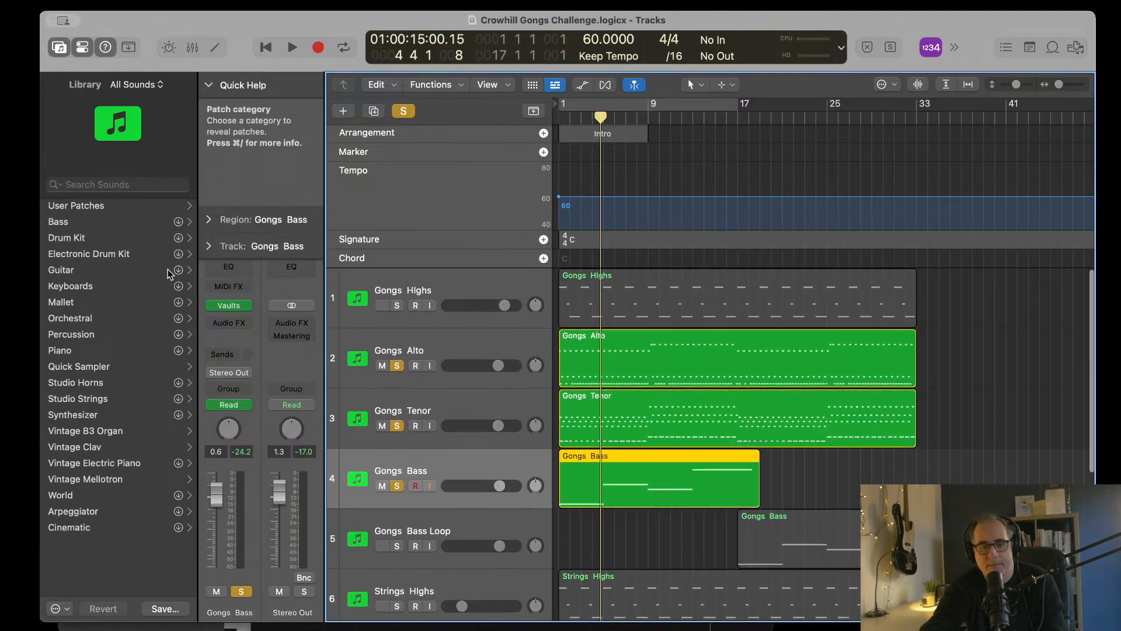
click(396, 306)
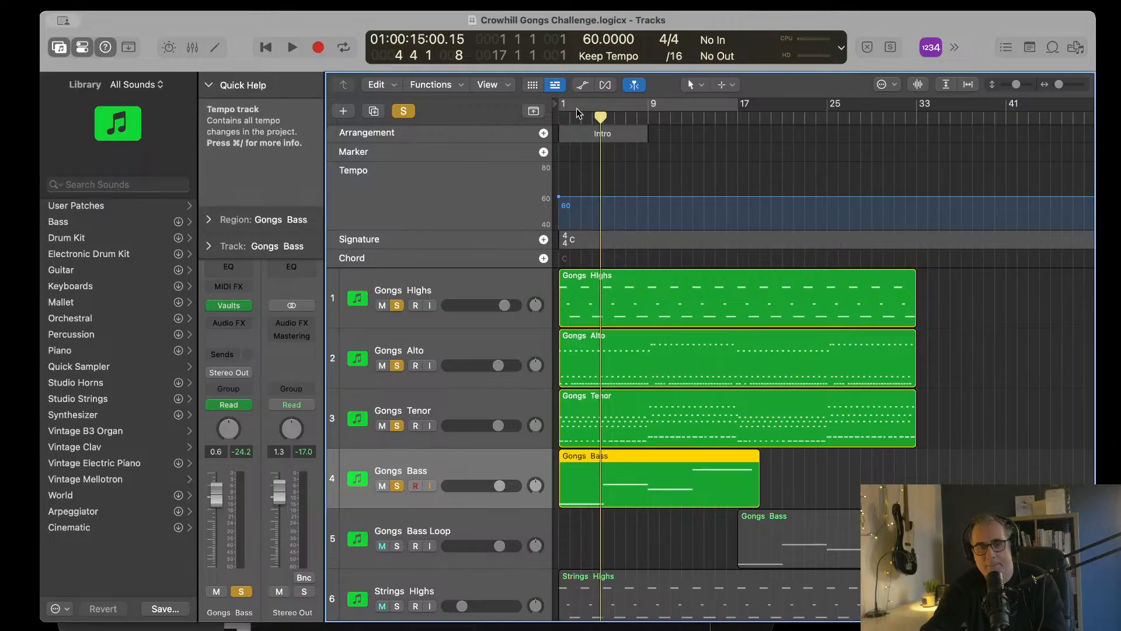
click(562, 118)
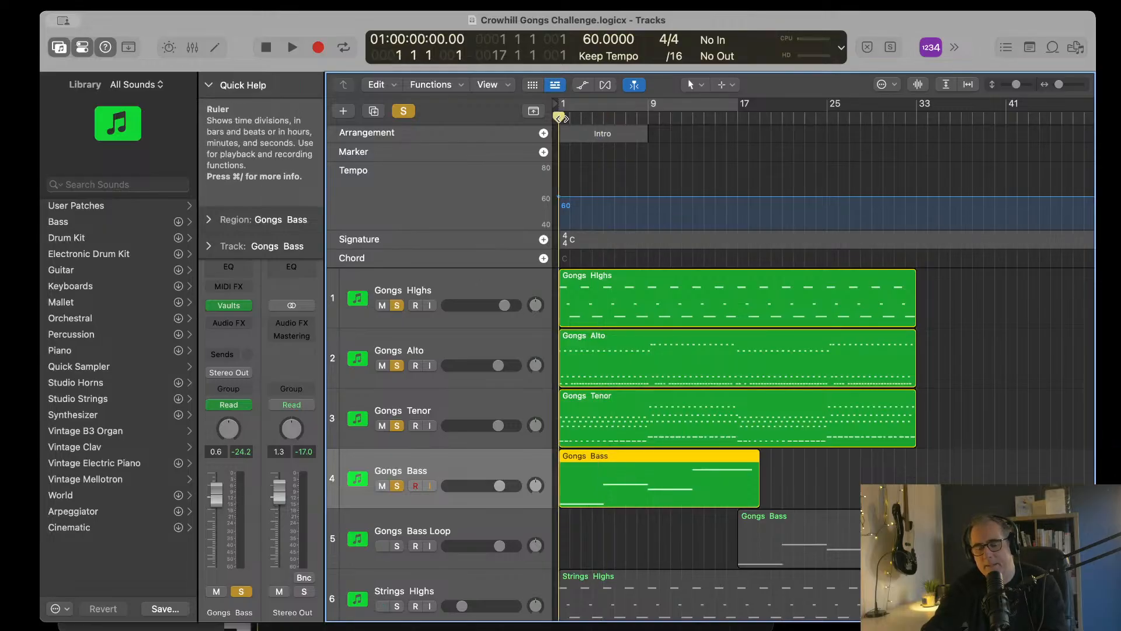
key(space)
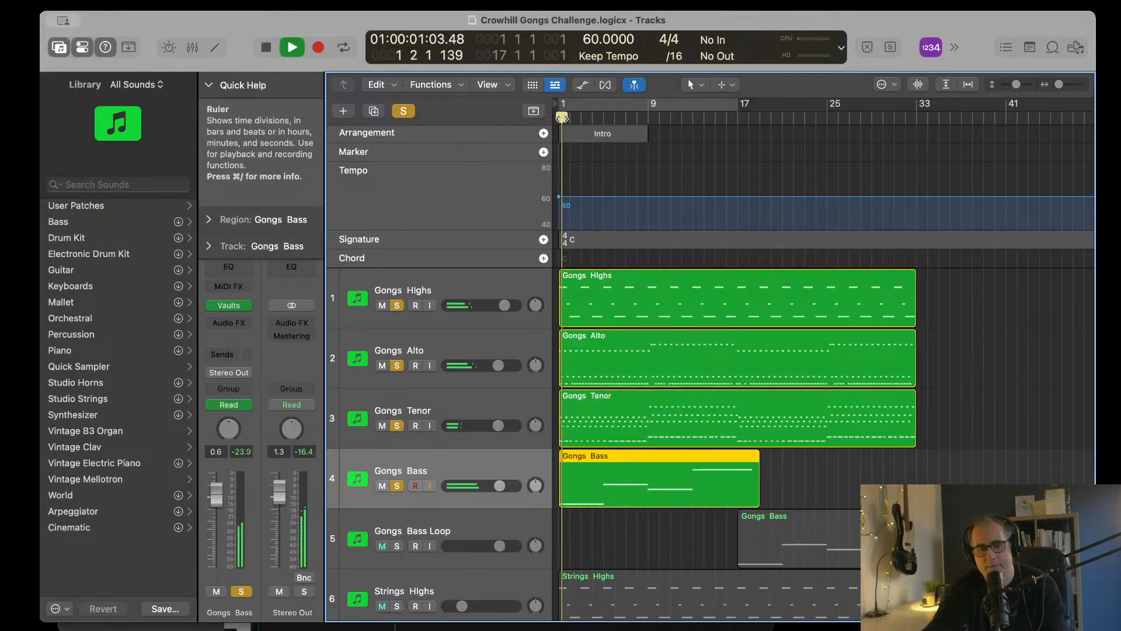
Step: Remove the solo from Gongs Highs during playback, then stop and return the playhead to bar 1
click(397, 305)
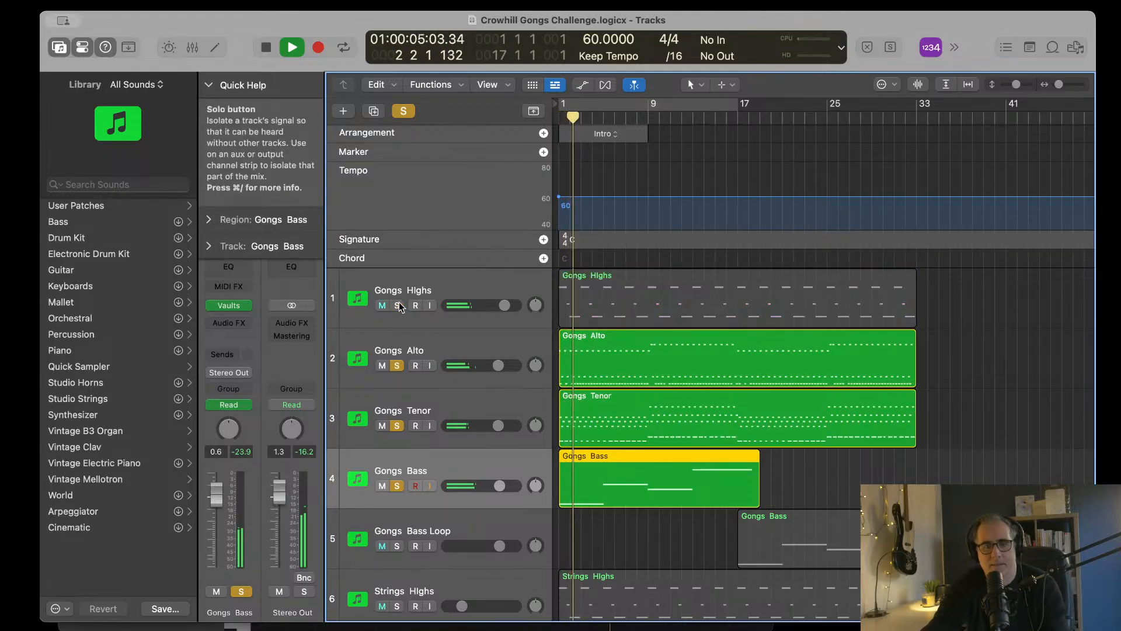
key(space)
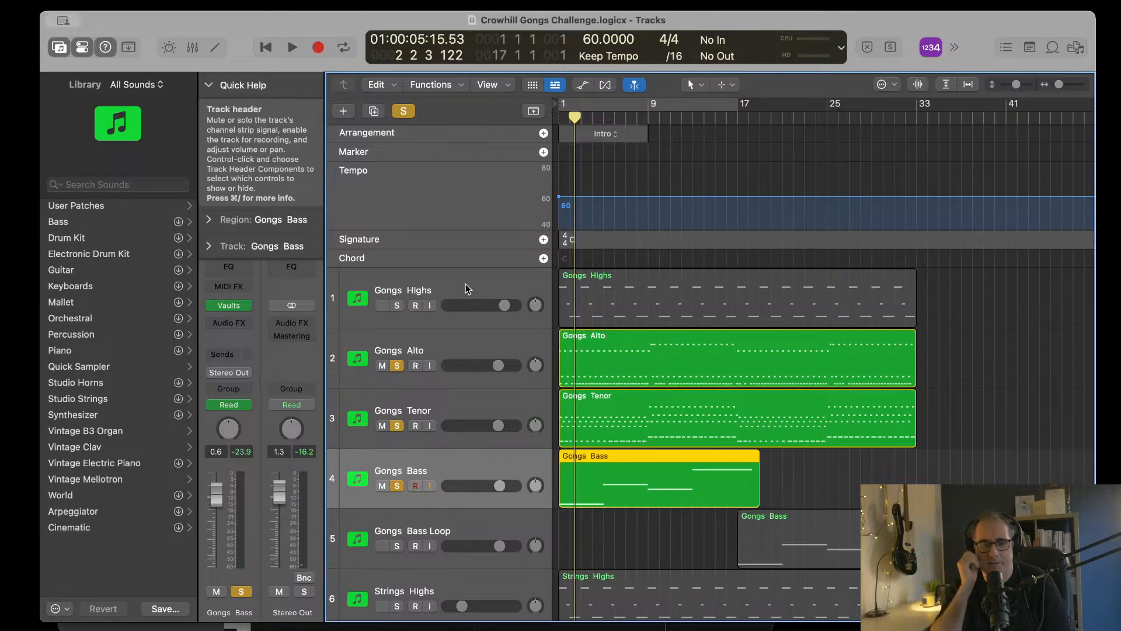
scroll(409, 286, down, 2)
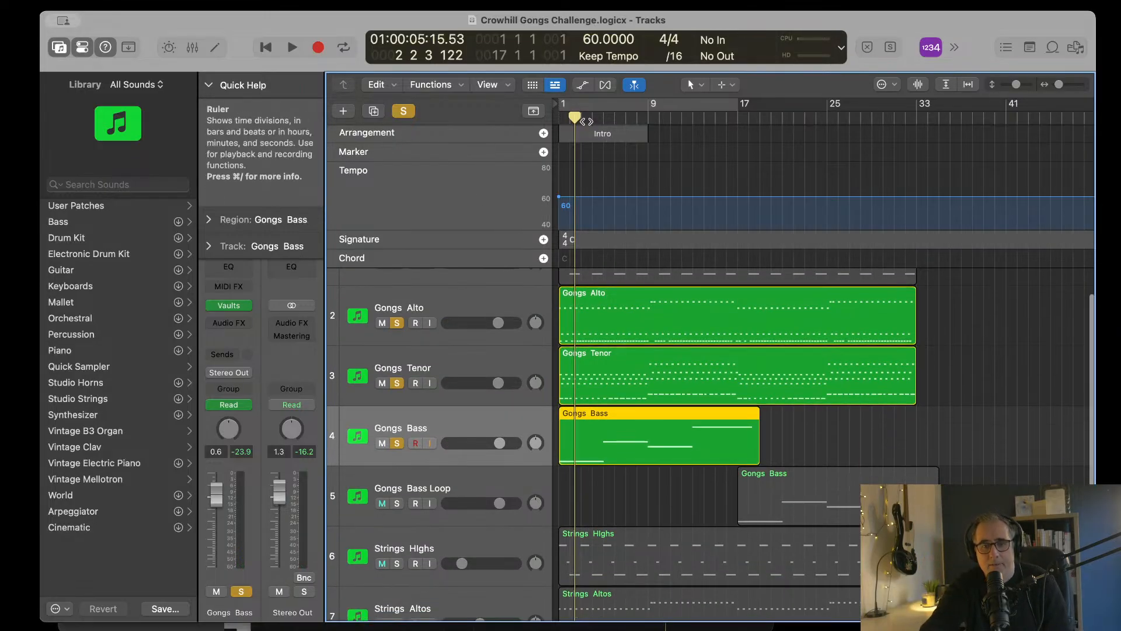
click(575, 118)
key(Return)
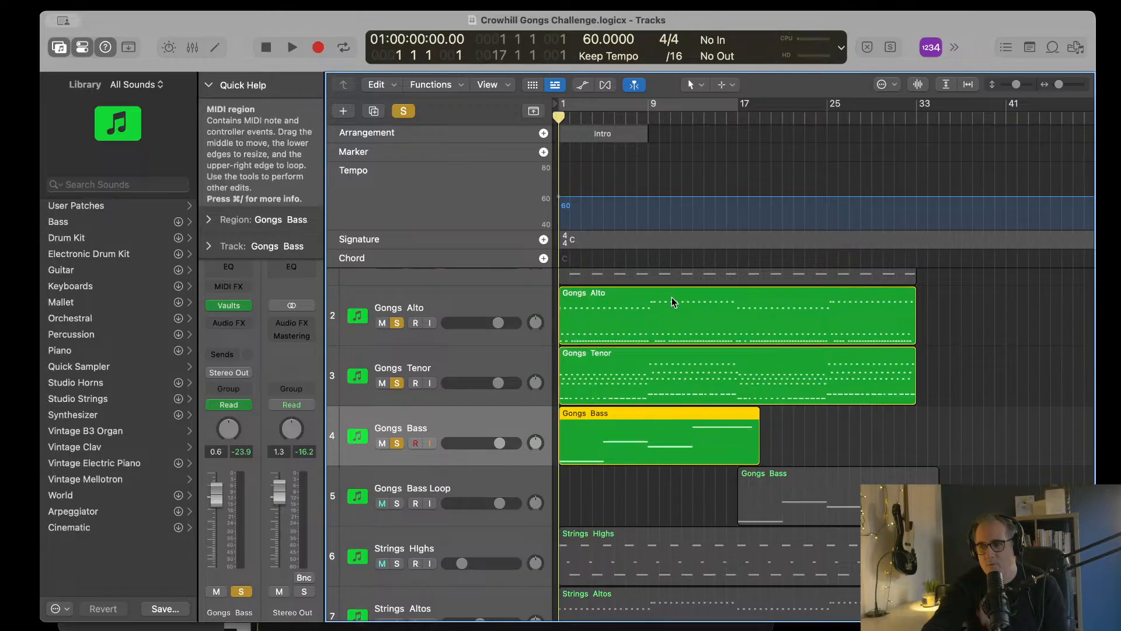
Step: Solo Strings Altos and Strings Tenor with the gongs and play from bar 1, toggling the Strings Altos solo off and on to compare
scroll(671, 297, down, 8)
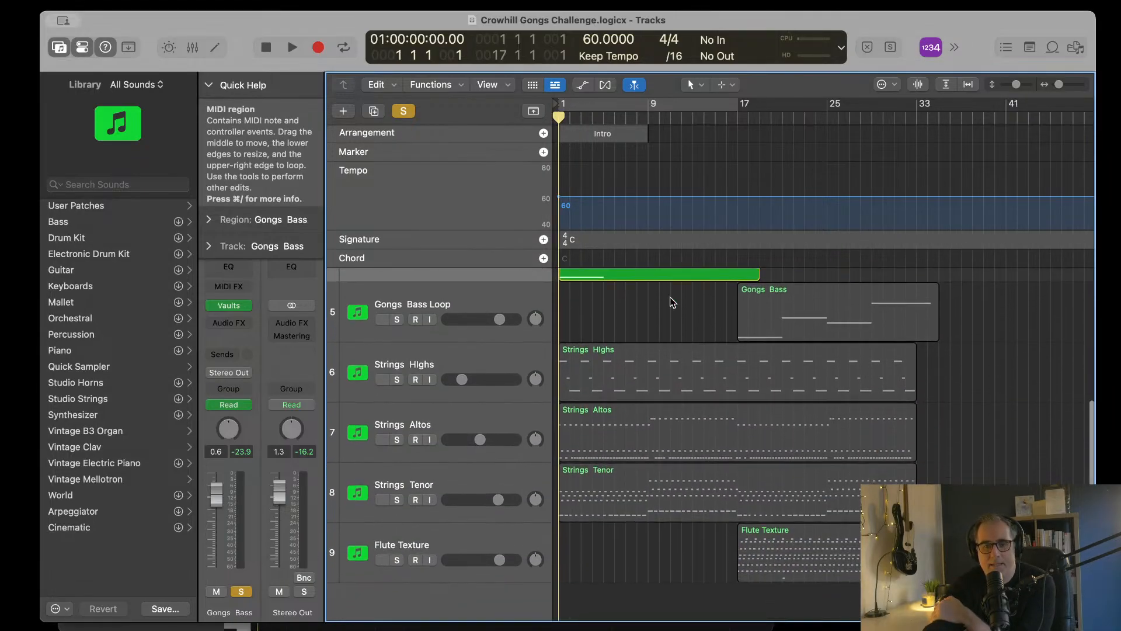
click(397, 437)
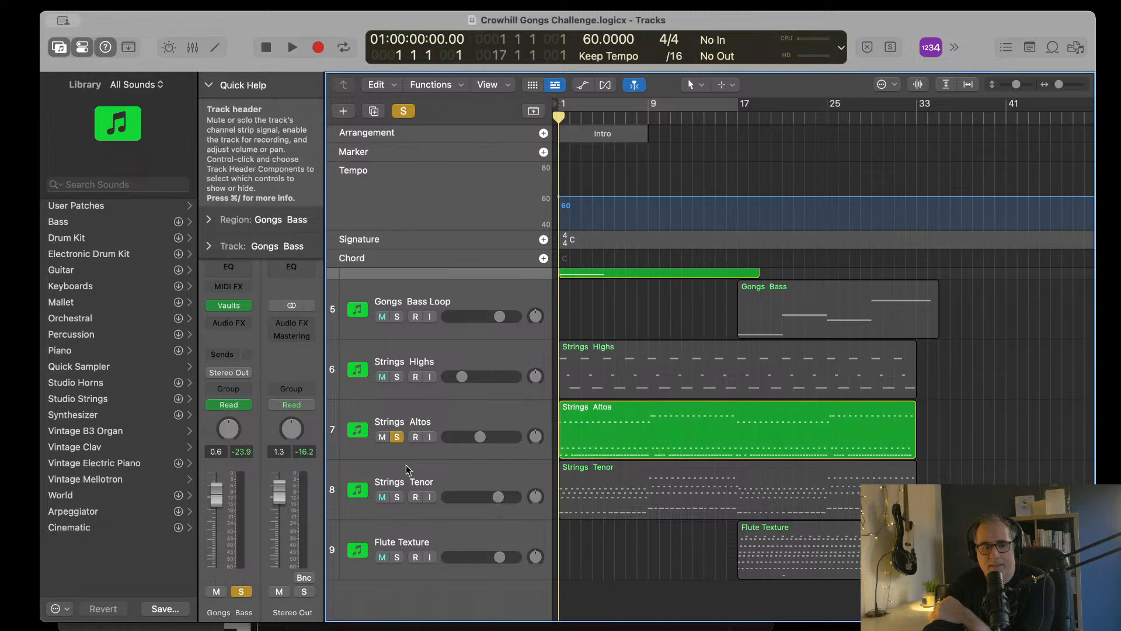
click(397, 497)
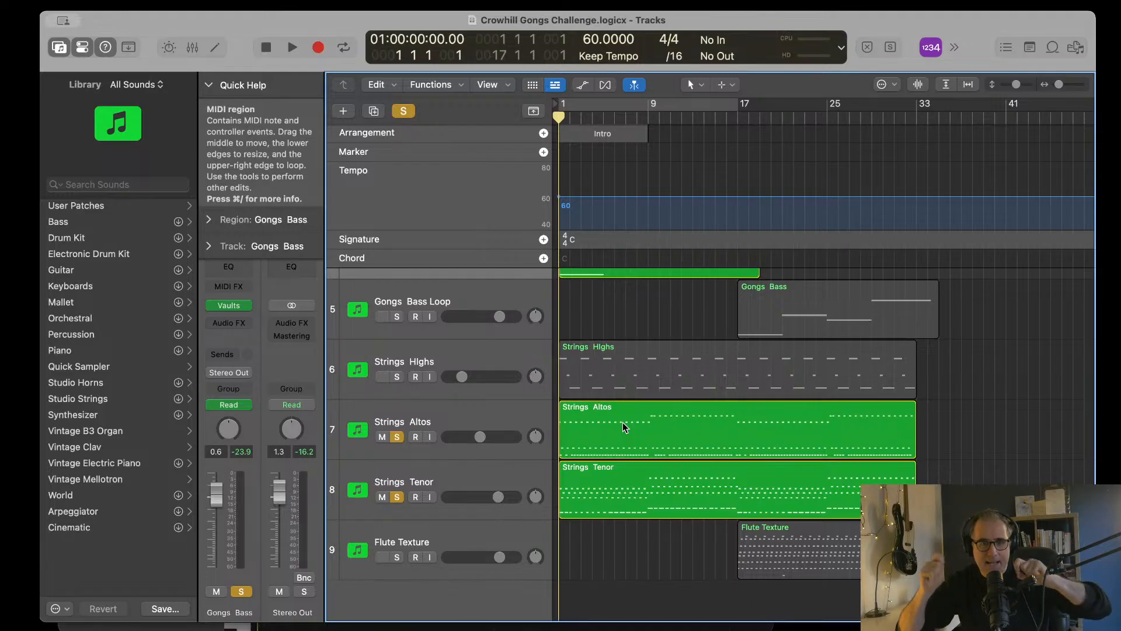
key(space)
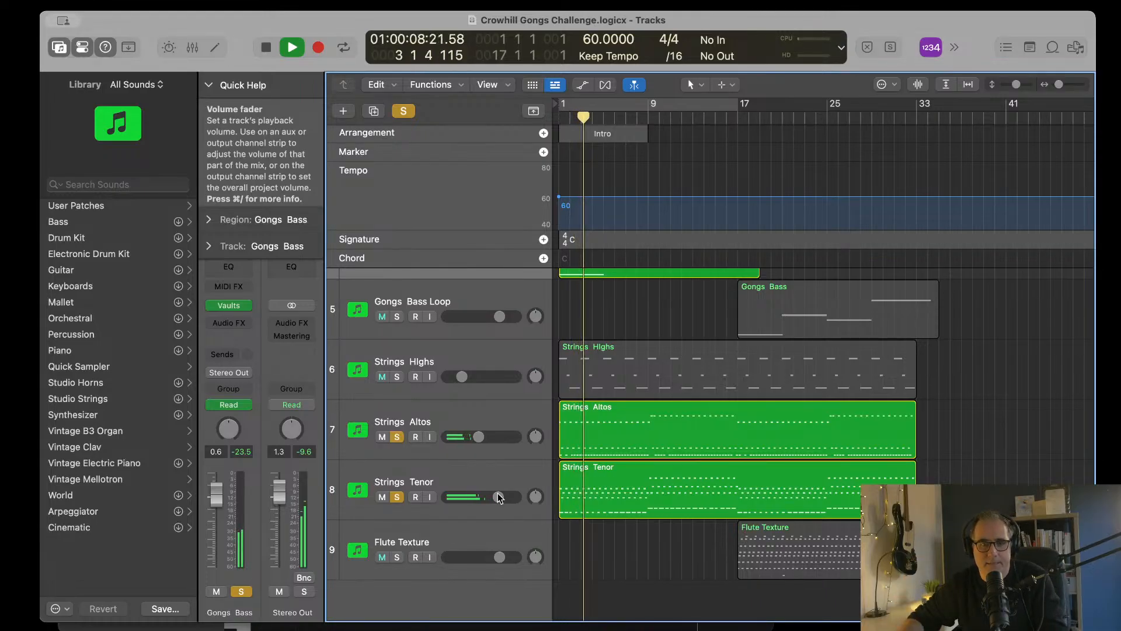
click(397, 436)
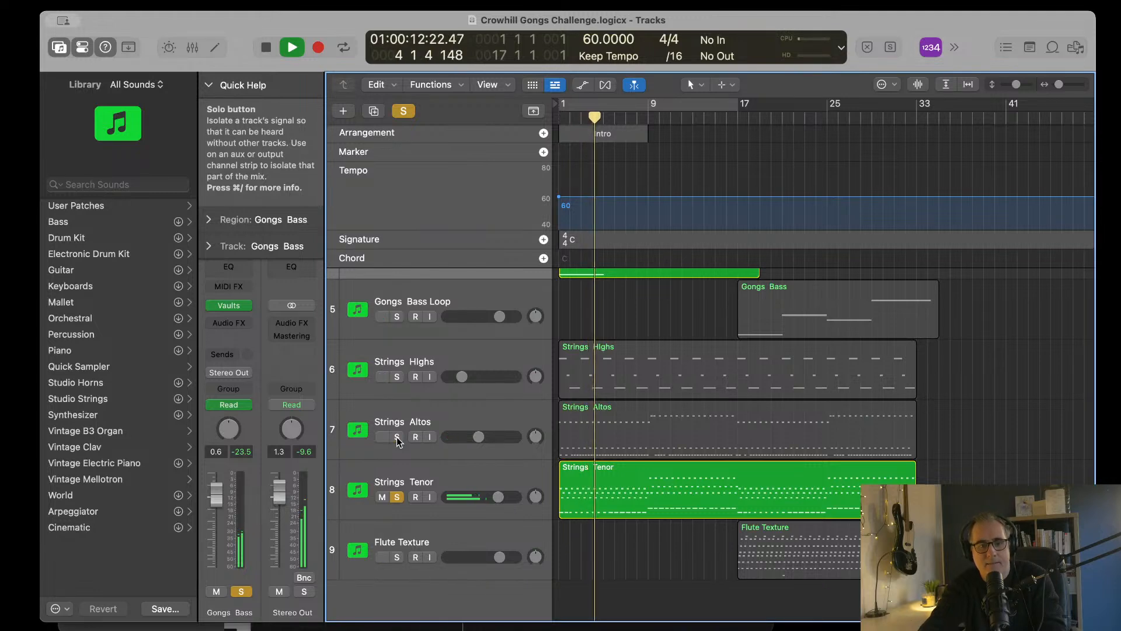
click(398, 437)
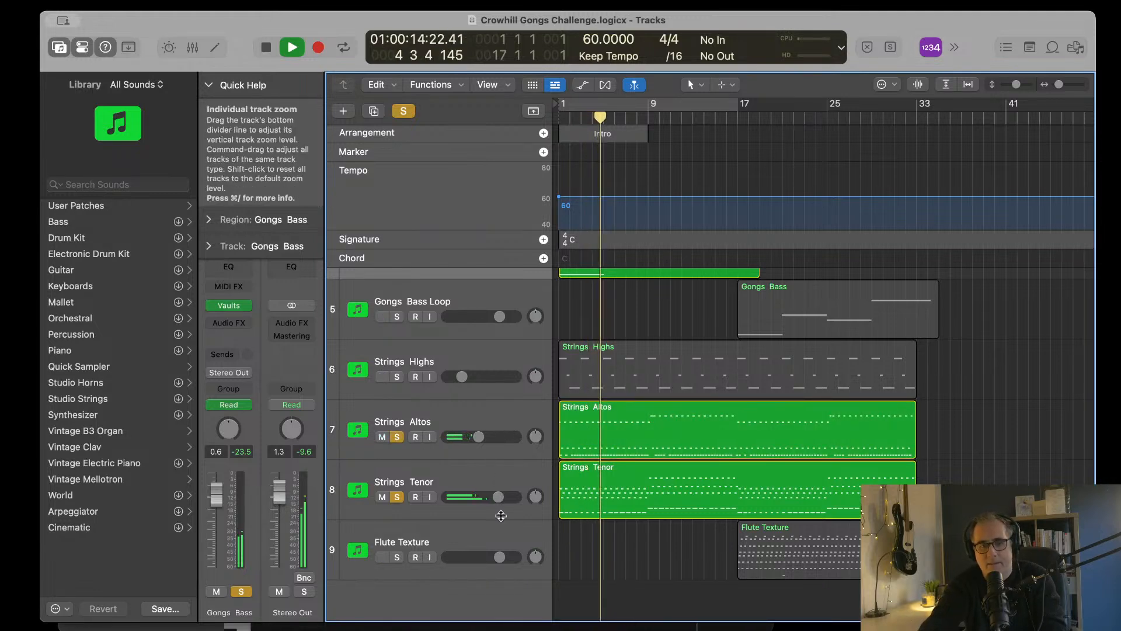
Step: Try a lower volume on the Strings Tenor track while the soloed layers play, and stop playback
drag(495, 496, 473, 495)
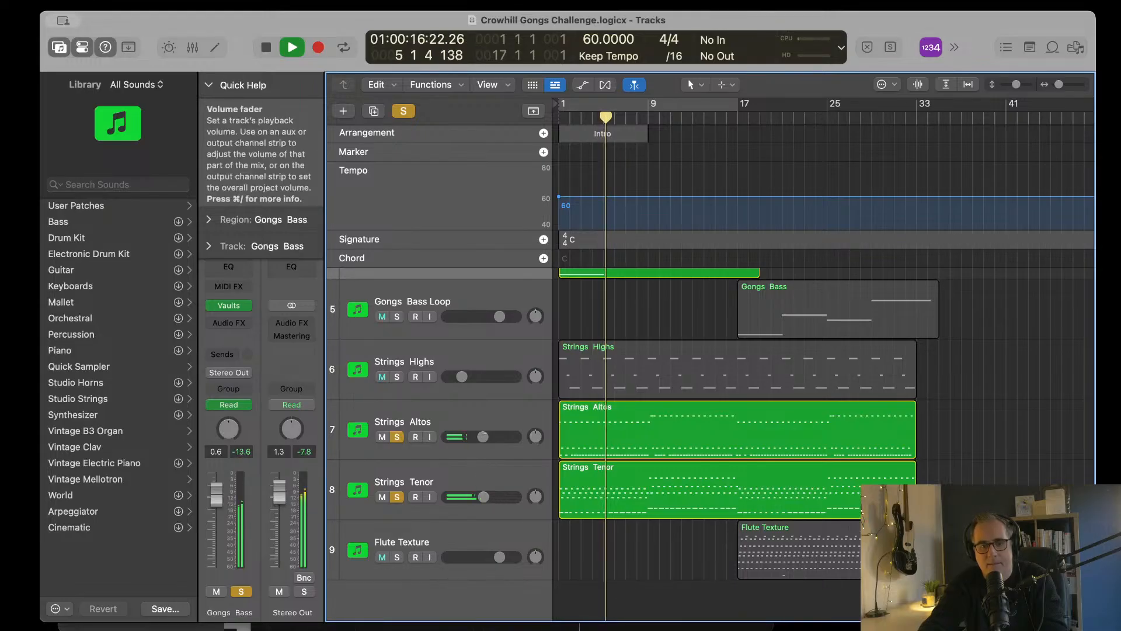
scroll(737, 443, up, 3)
scroll(737, 443, up, 2)
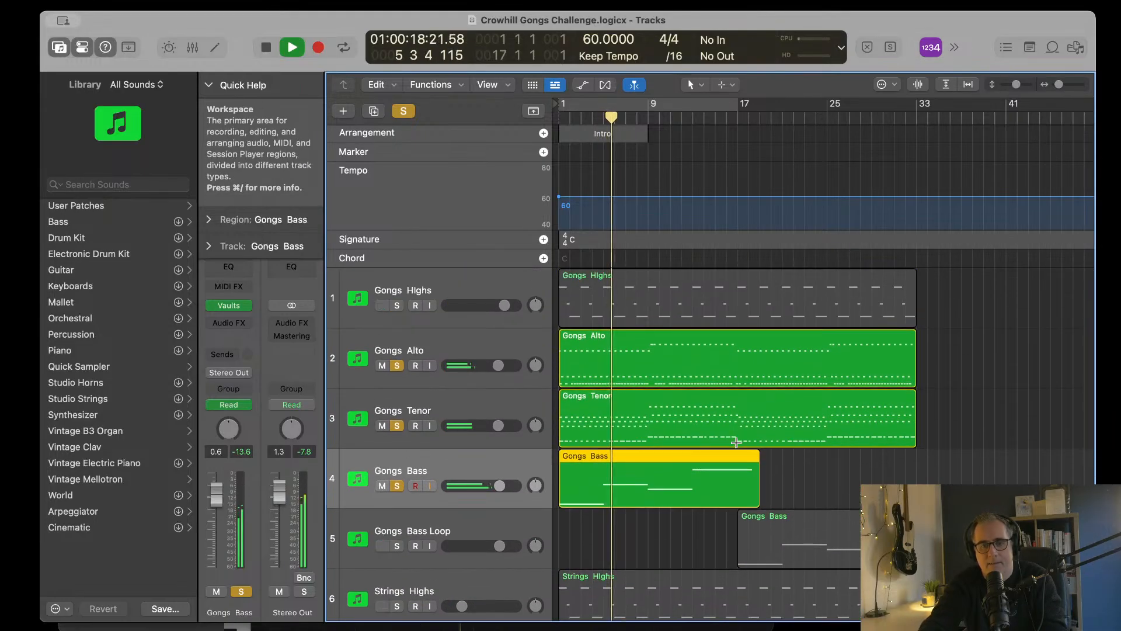
key(space)
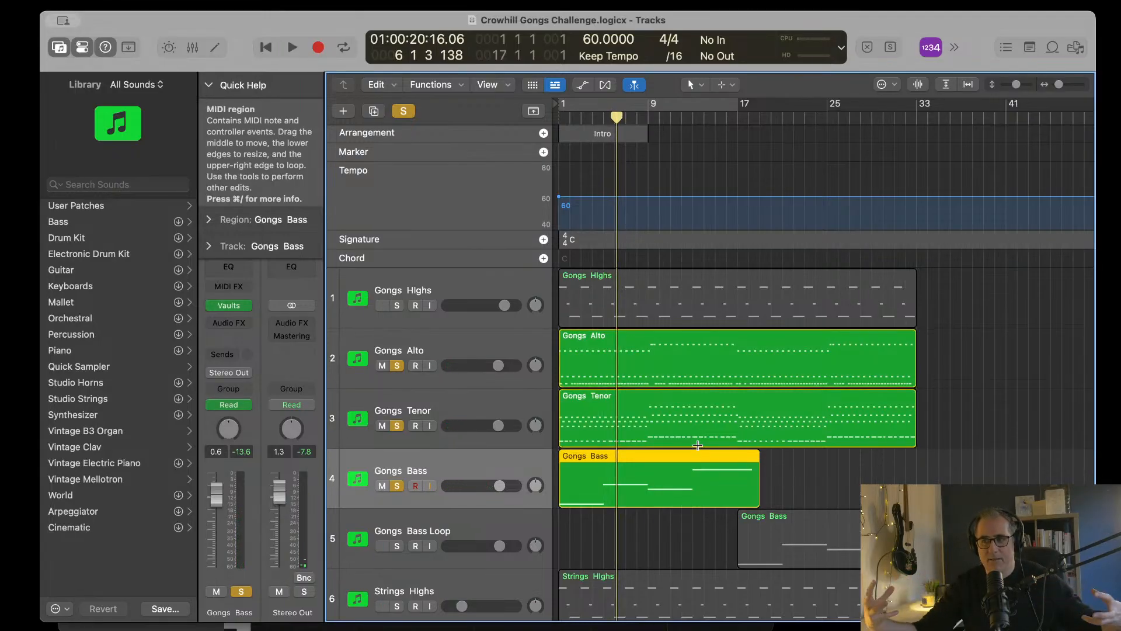
Step: Open the Gongs Bass region in the Piano Roll, select all four notes and set their Swing to 64
double_click(653, 459)
key(super+Left)
key(super+Left)
key(super+Left)
key(super+Left)
key(super+Left)
key(super+Left)
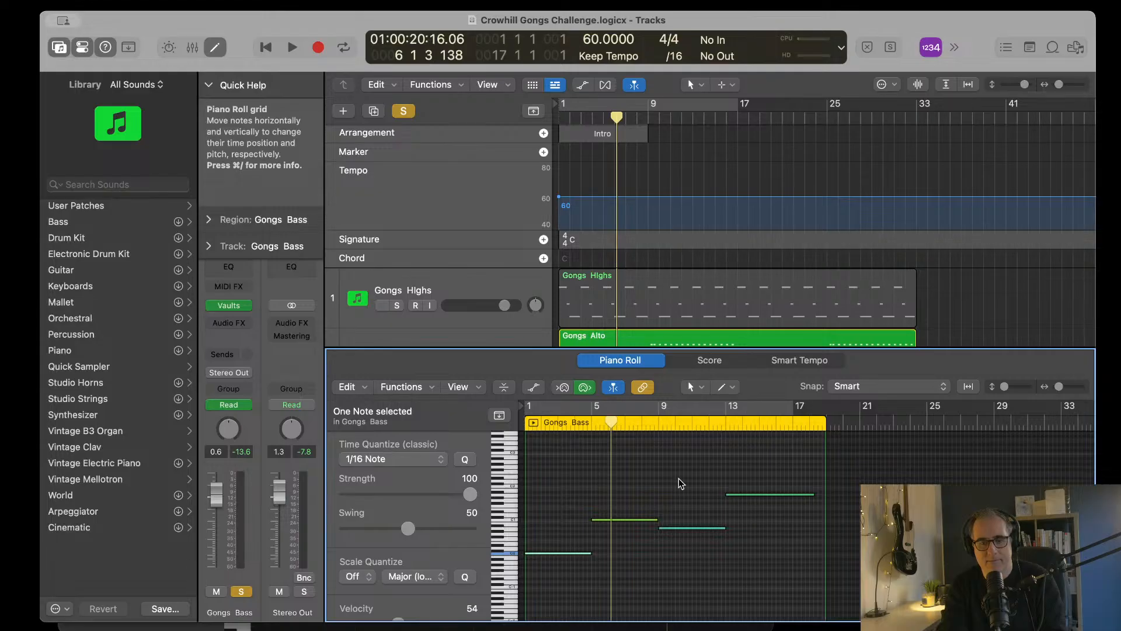
drag(532, 486, 788, 584)
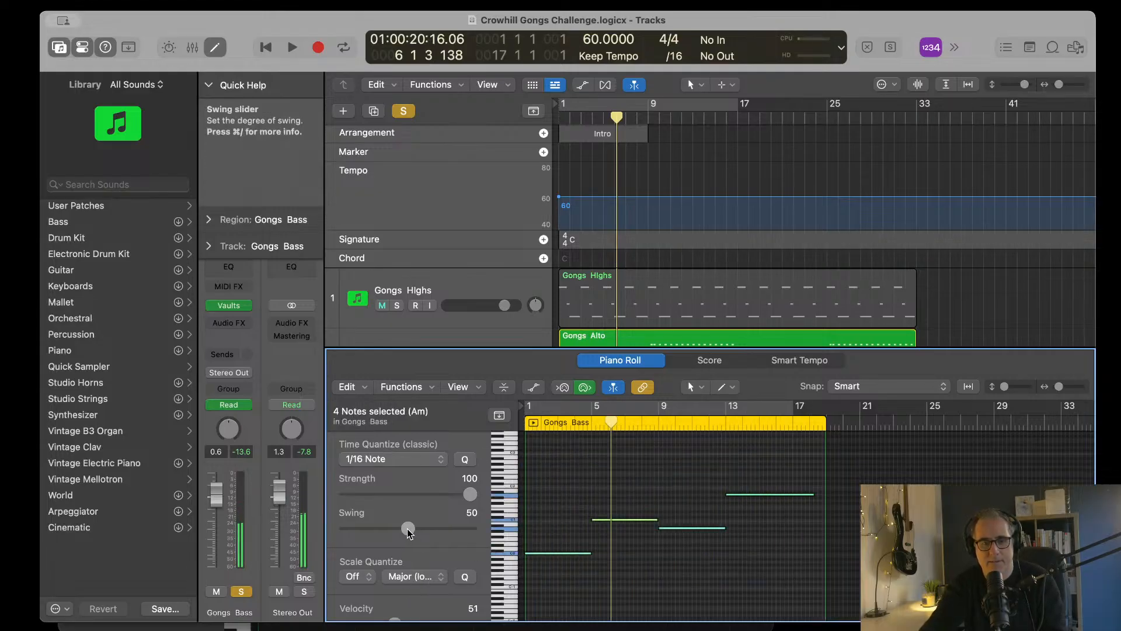
drag(408, 528, 427, 529)
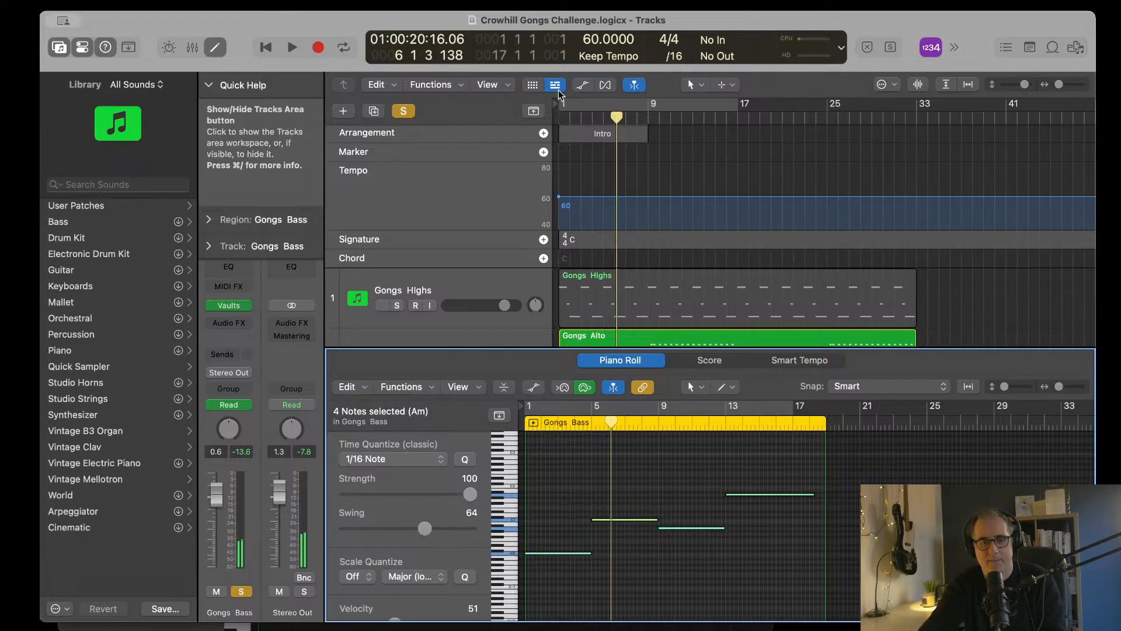
Step: Close the Piano Roll, play the soloed gongs and strings from bar 1 into bar 4, and return the playhead to bar 1
click(558, 118)
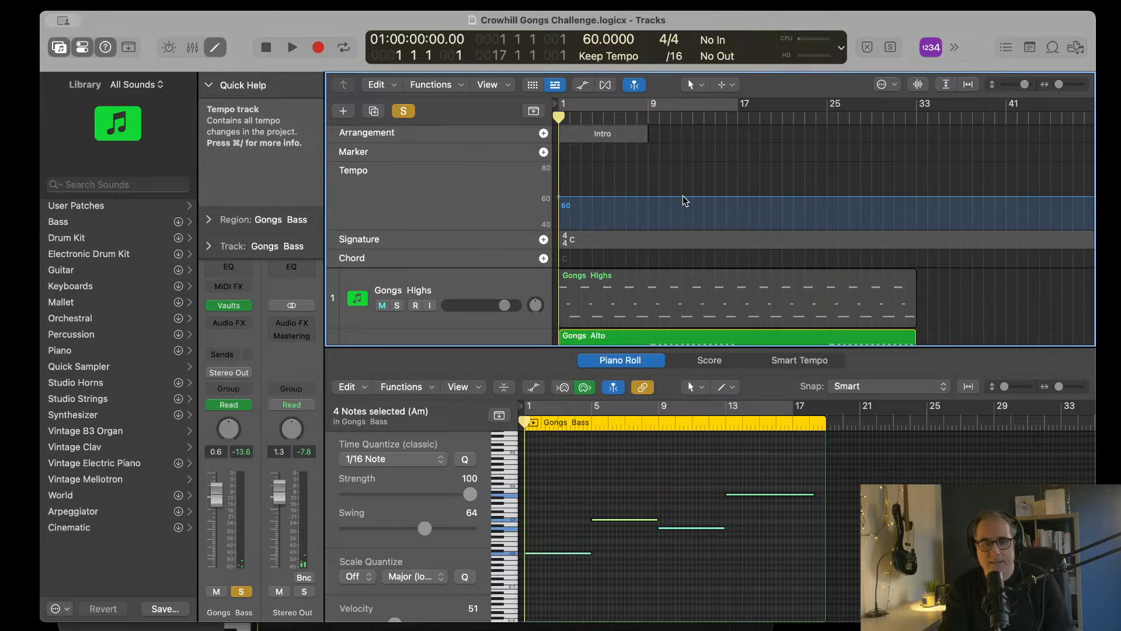
key(e)
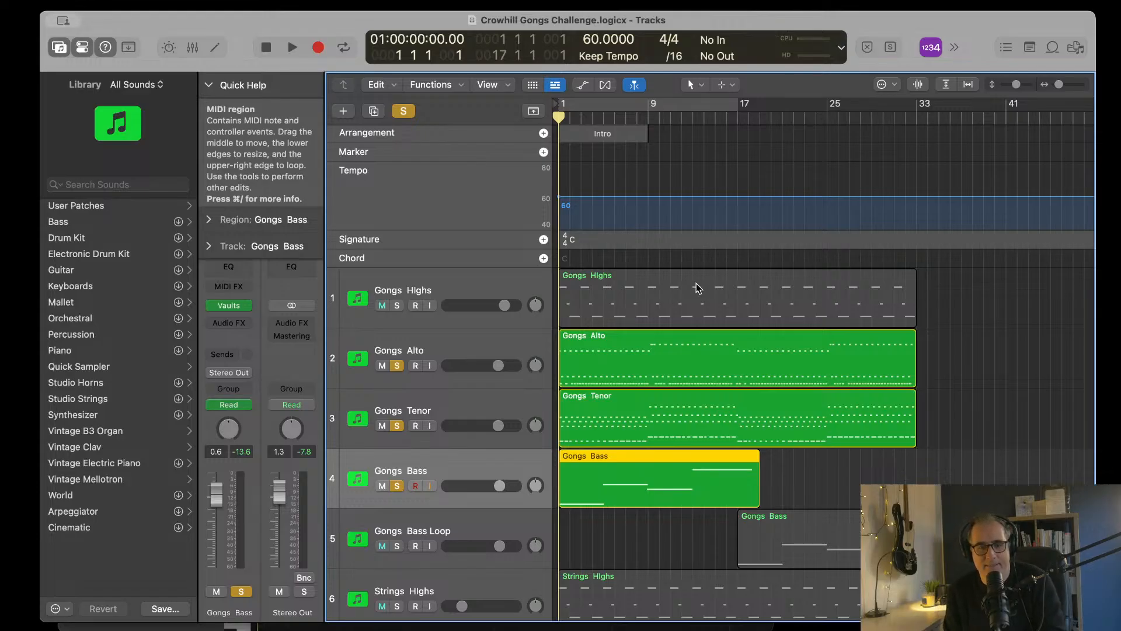
key(space)
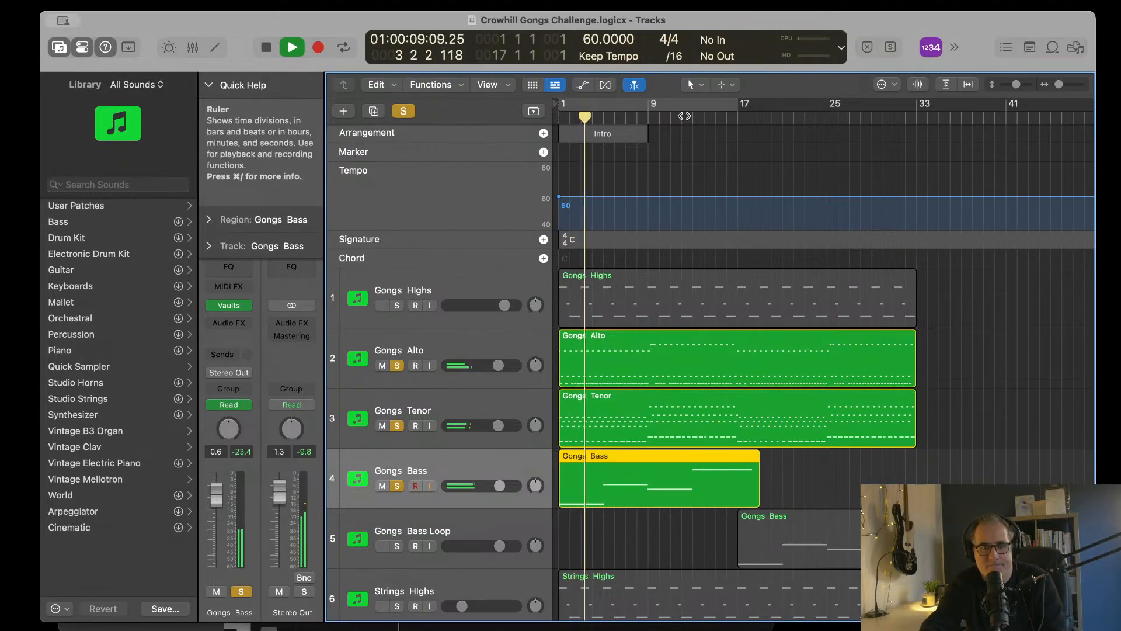
scroll(677, 437, down, 3)
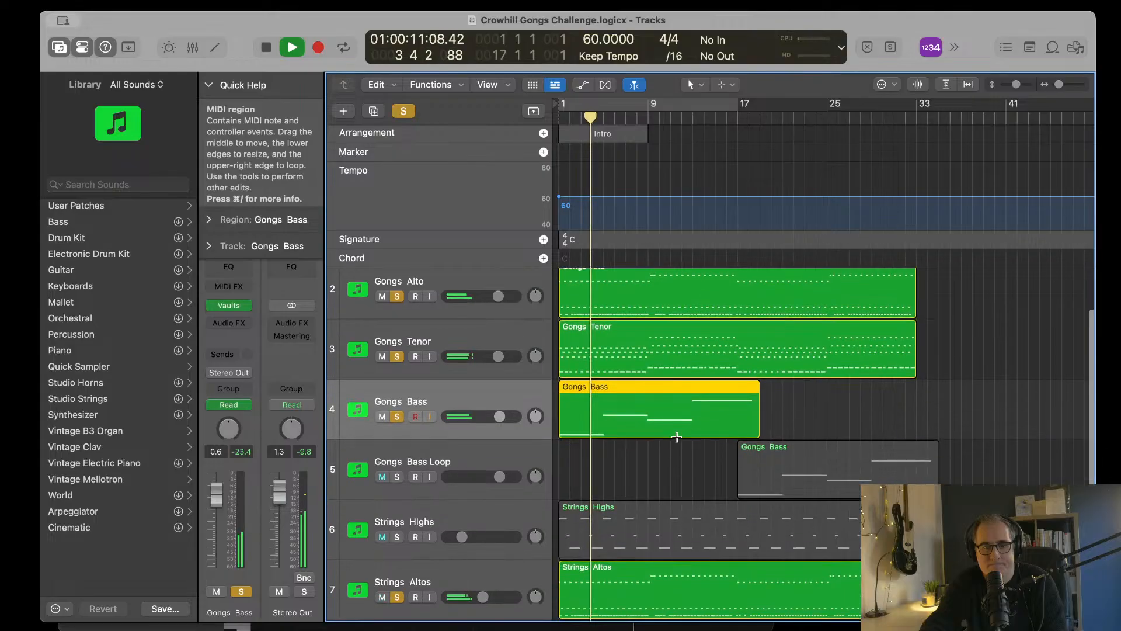
scroll(677, 437, down, 5)
scroll(677, 437, up, 8)
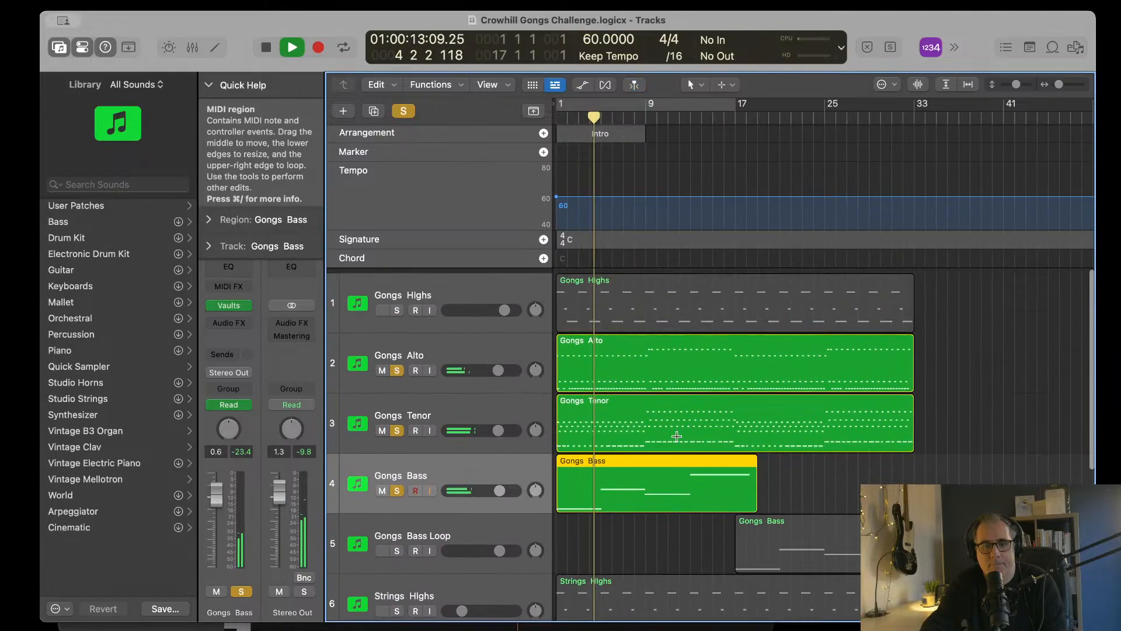
key(space)
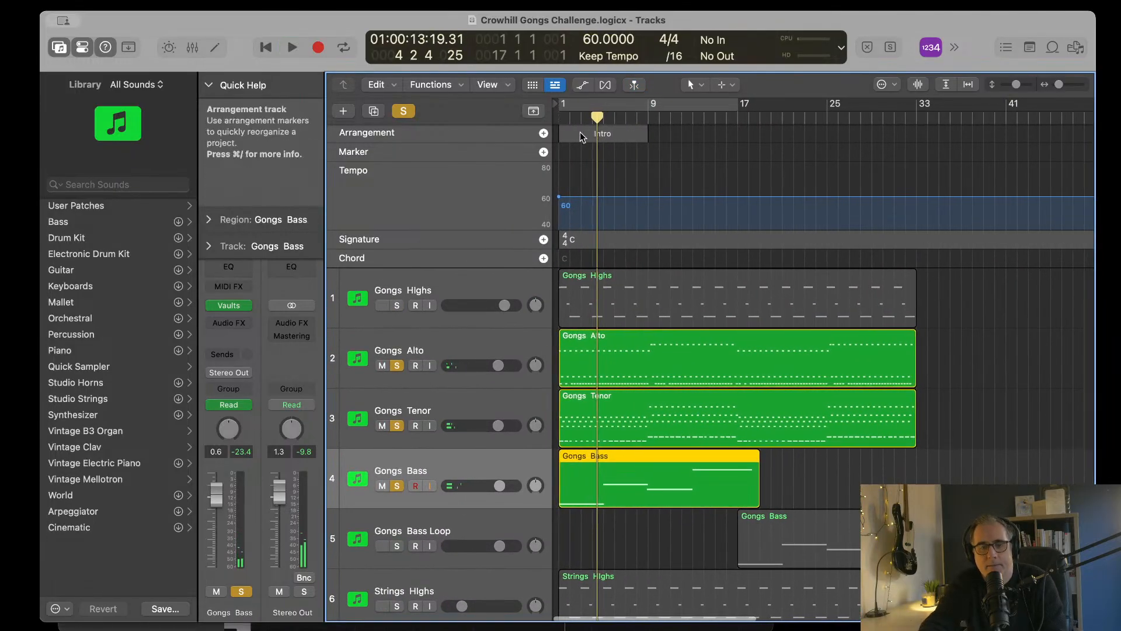
drag(597, 116, 534, 116)
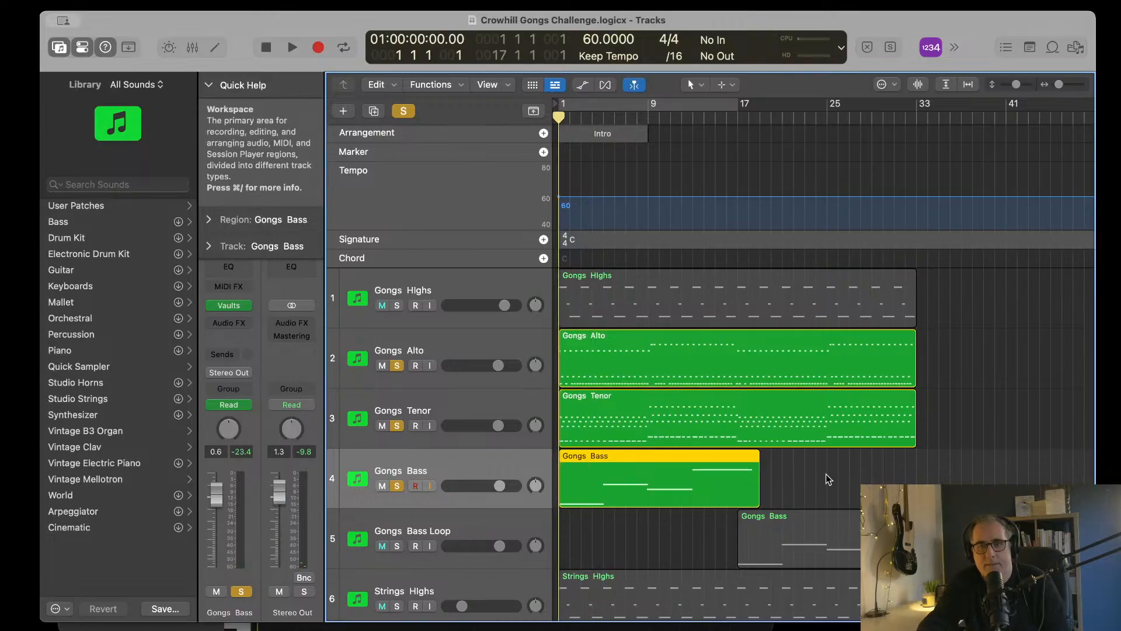
Step: Add Gongs Bass Loop and Flute Texture to the soloed tracks and place the playhead at bar 17
scroll(701, 514, down, 3)
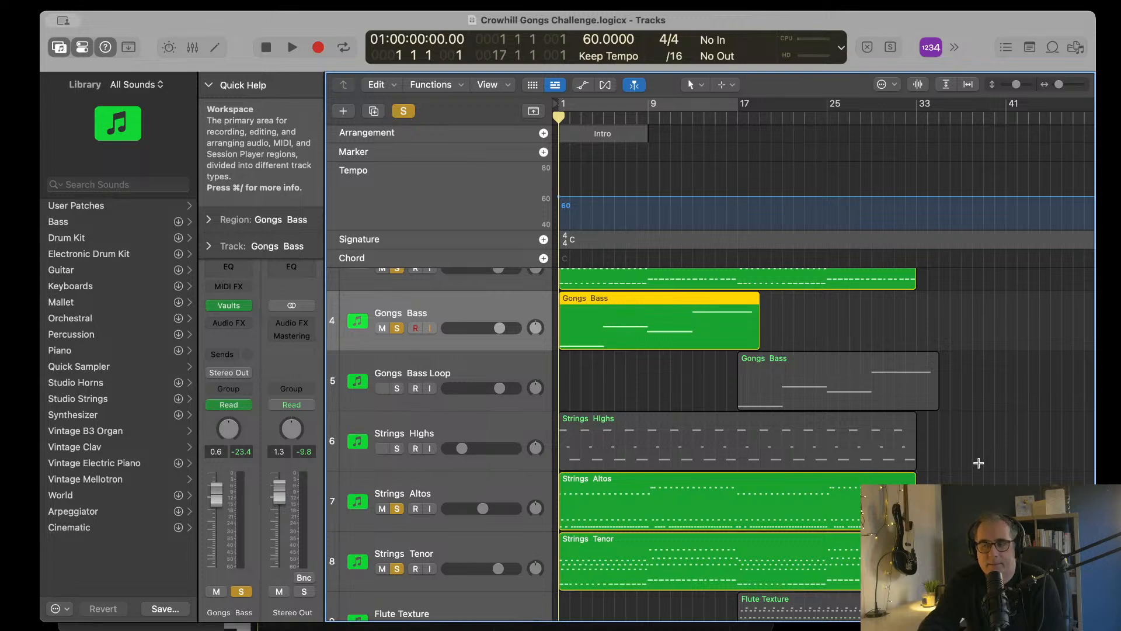
scroll(698, 385, up, 3)
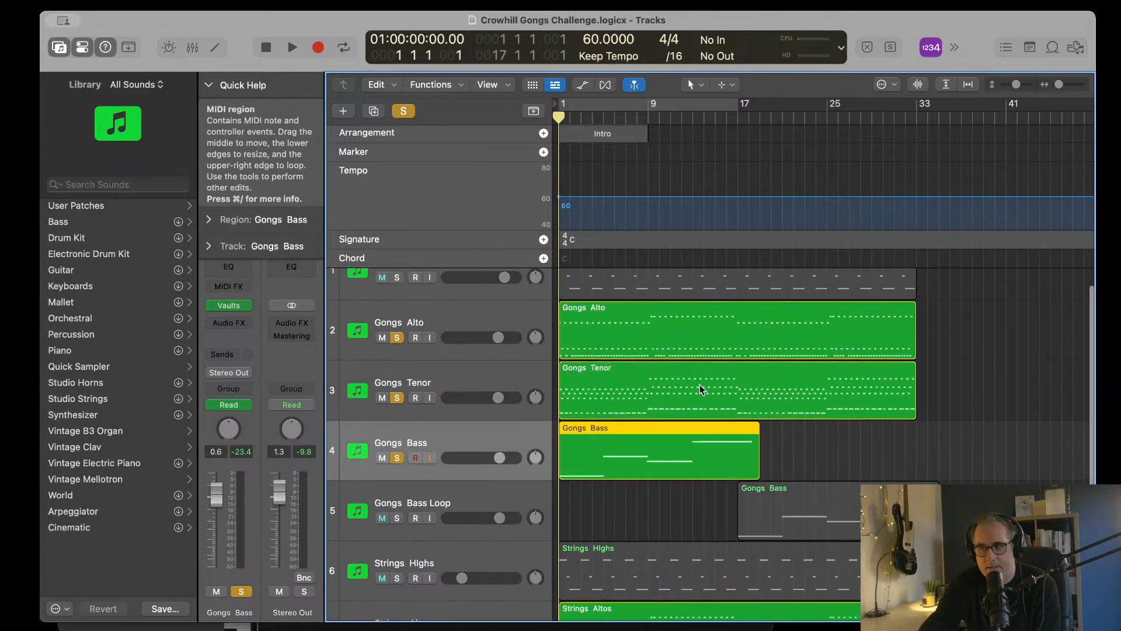
scroll(699, 386, down, 2)
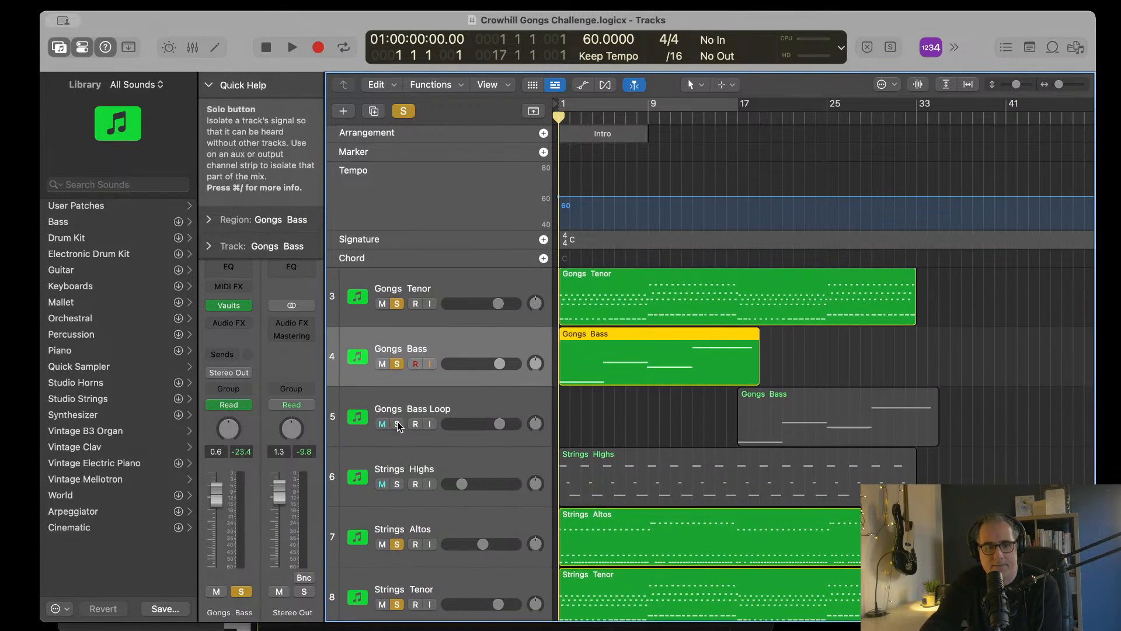
click(398, 425)
scroll(643, 438, down, 3)
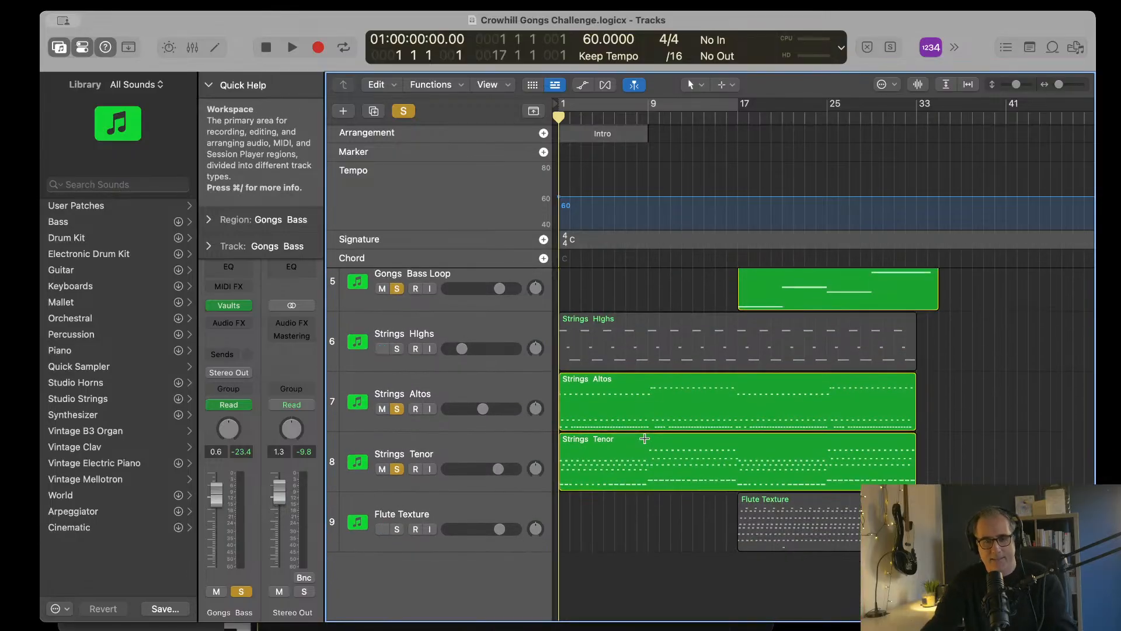
click(398, 529)
click(738, 116)
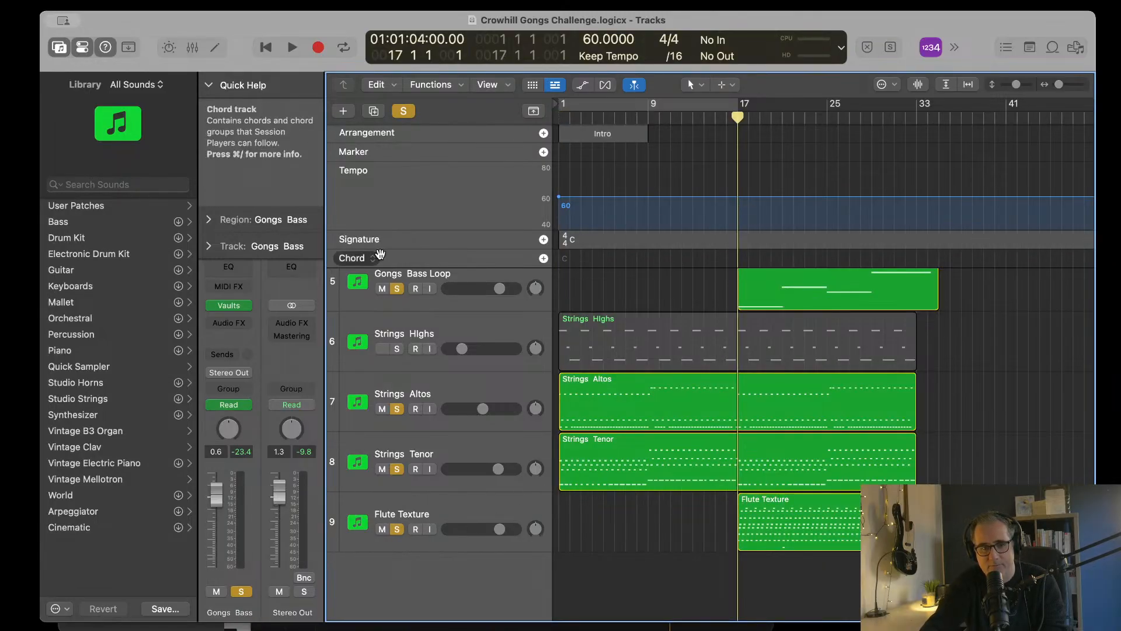
Step: Clear all solos, solo only Flute Texture and play it from bar 17
click(403, 111)
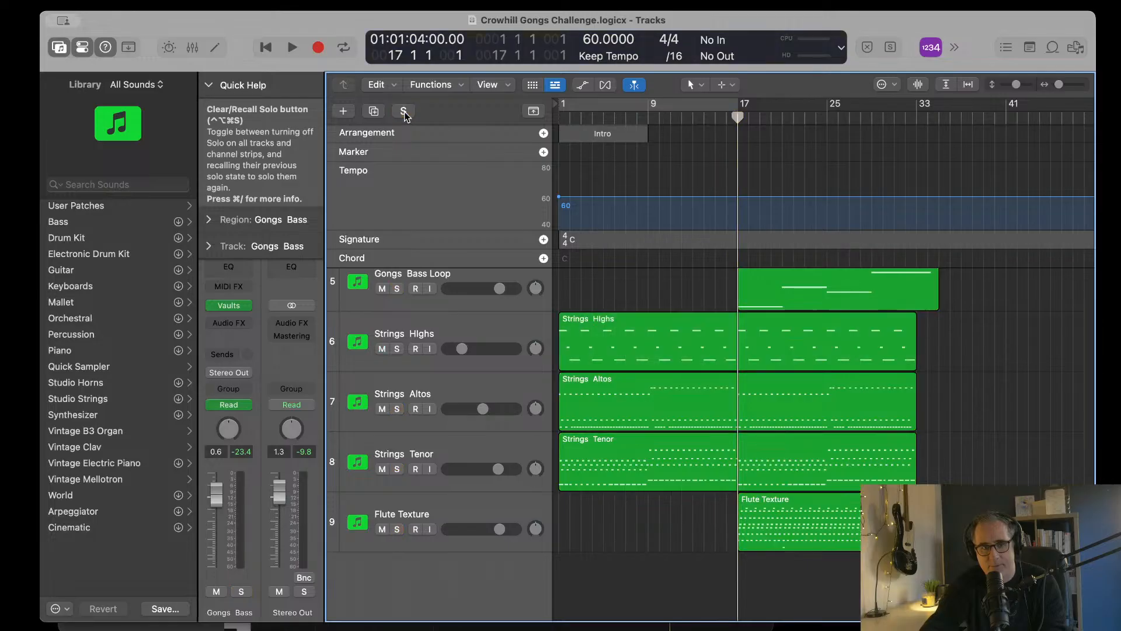
click(398, 529)
key(space)
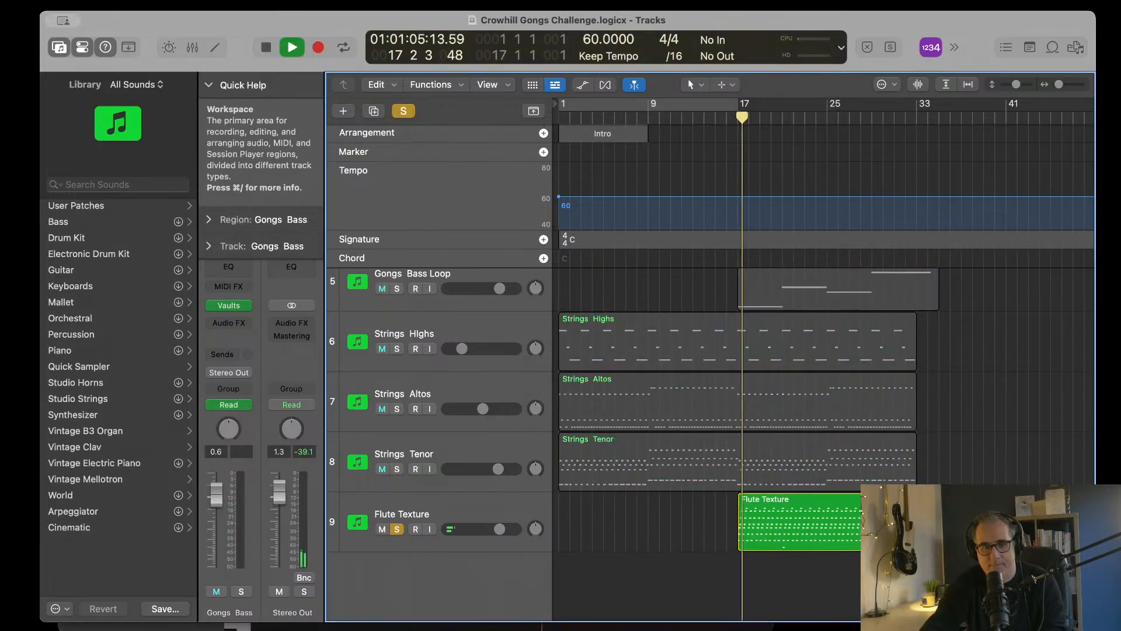
Step: Open the Flute Texture track's Kontakt instrument, switch the Woods High articulation to V Short and close the plug-in window
click(478, 512)
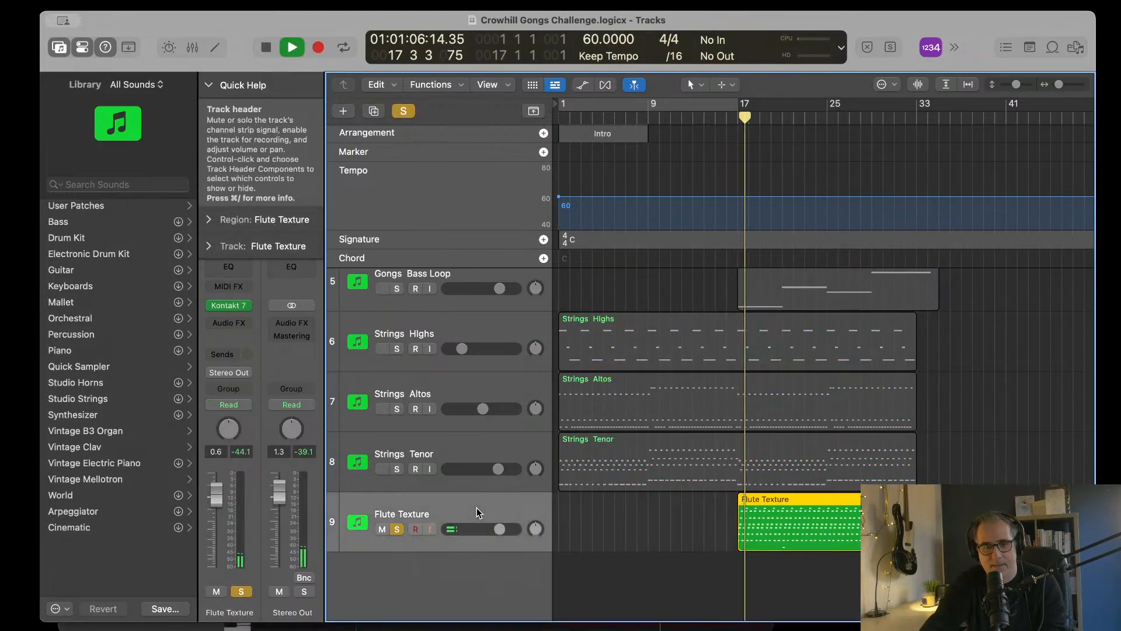
click(229, 305)
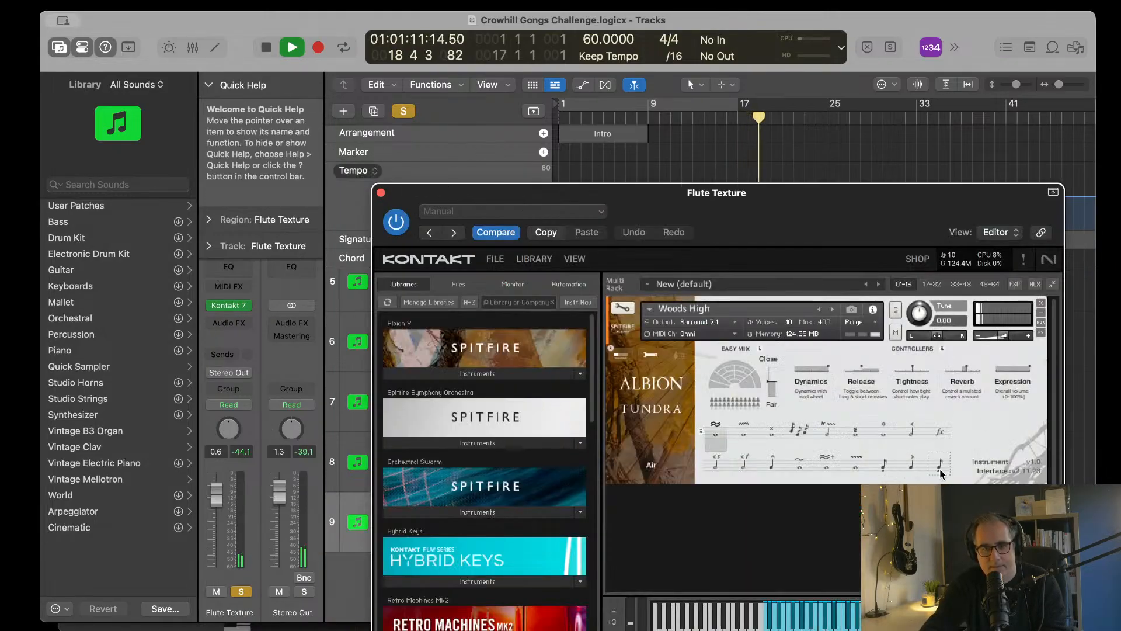
click(941, 471)
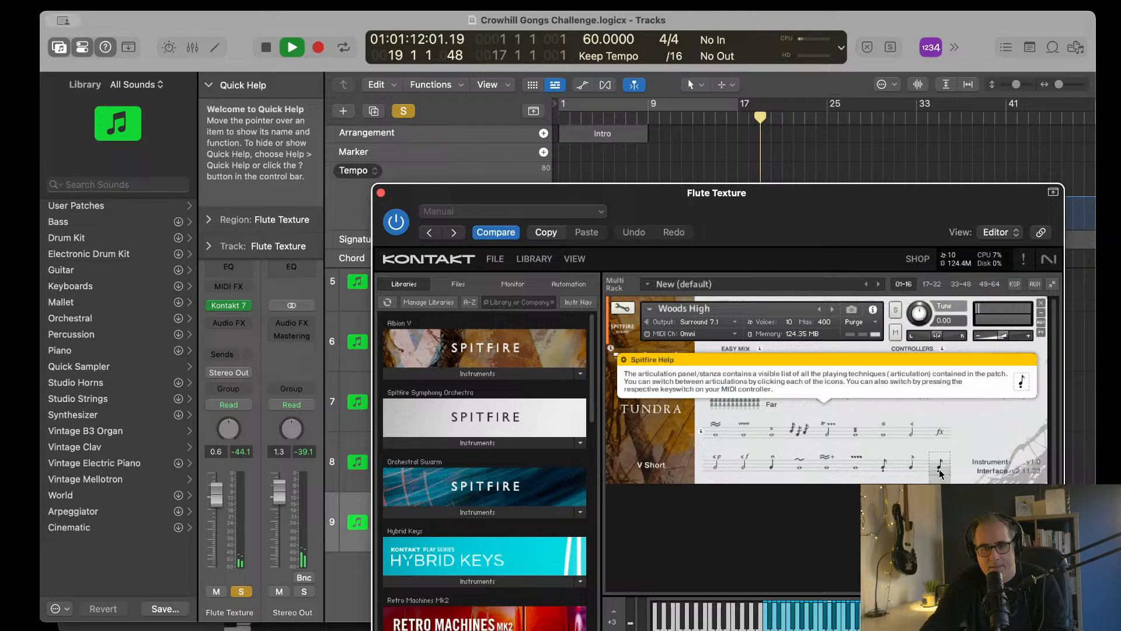
click(381, 193)
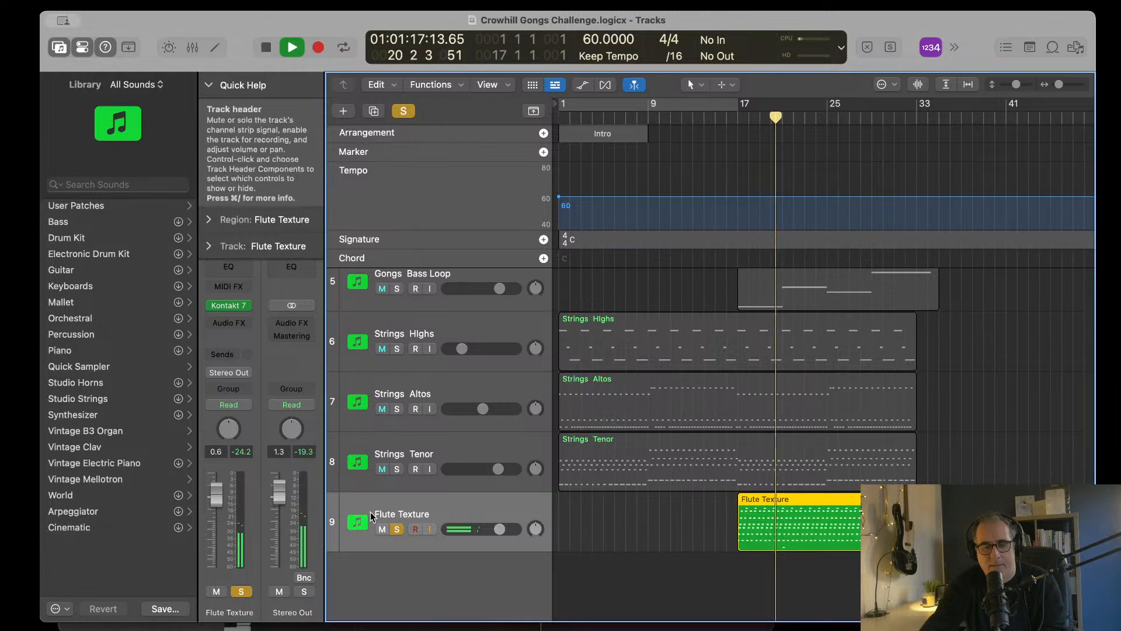
Step: Clear the solo to hear the full arrangement through to bar 24, and return the stopped playhead to bar 1
click(404, 111)
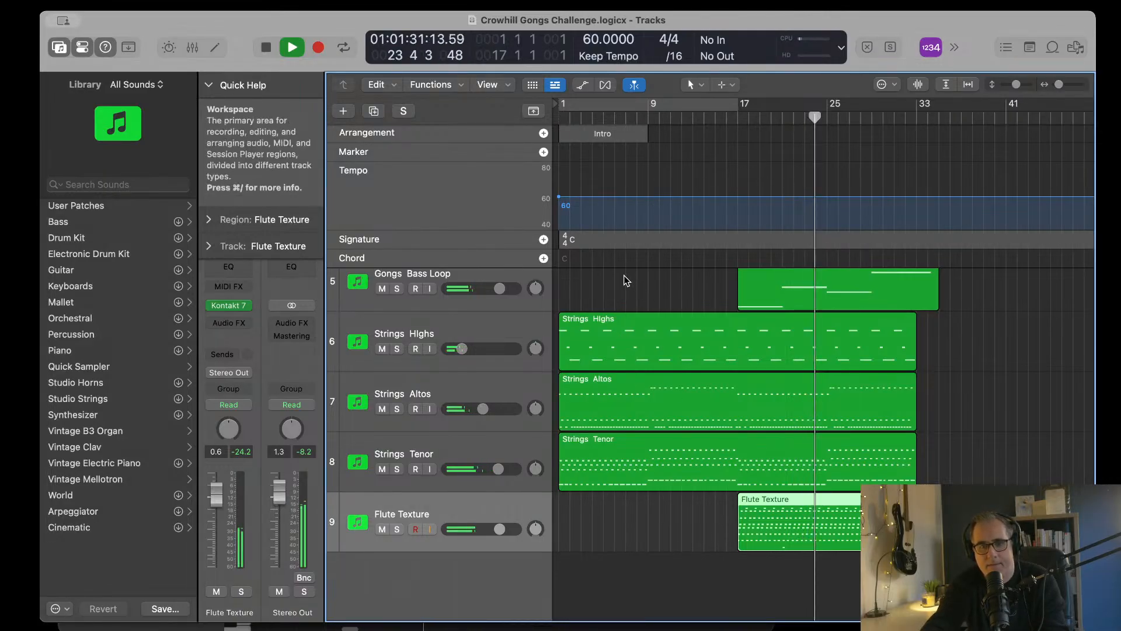
key(space)
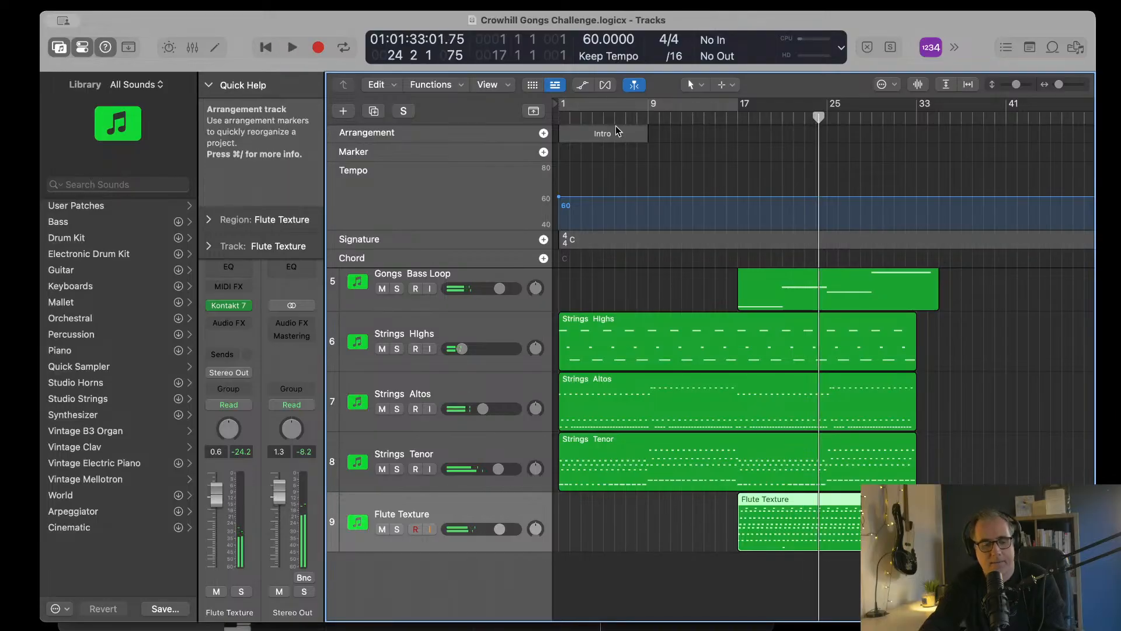
key(Return)
Step: Mute Gongs Highs, solo Gongs Alto and play it from bar 1 to the end of bar 3
scroll(367, 266, up, 5)
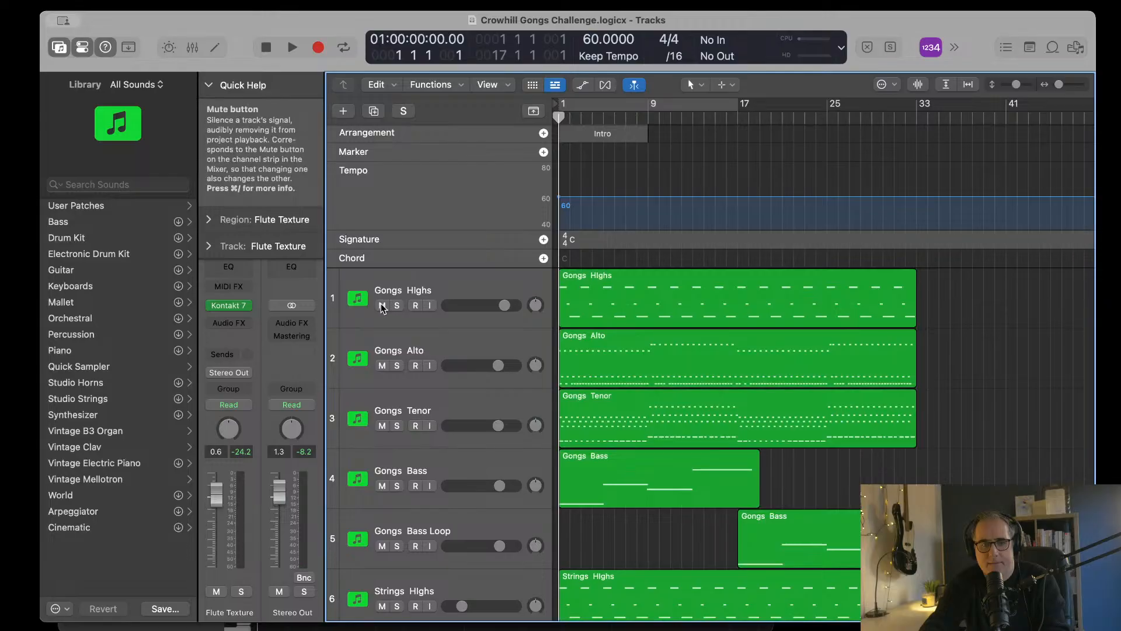
scroll(471, 286, down, 4)
scroll(472, 286, down, 2)
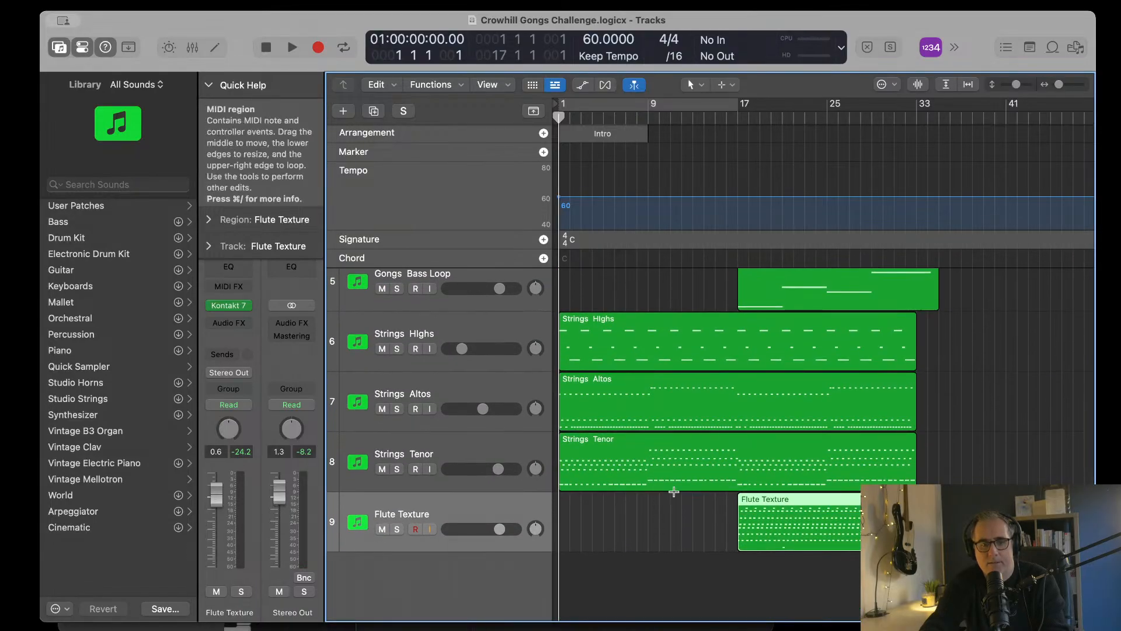
scroll(673, 498, up, 5)
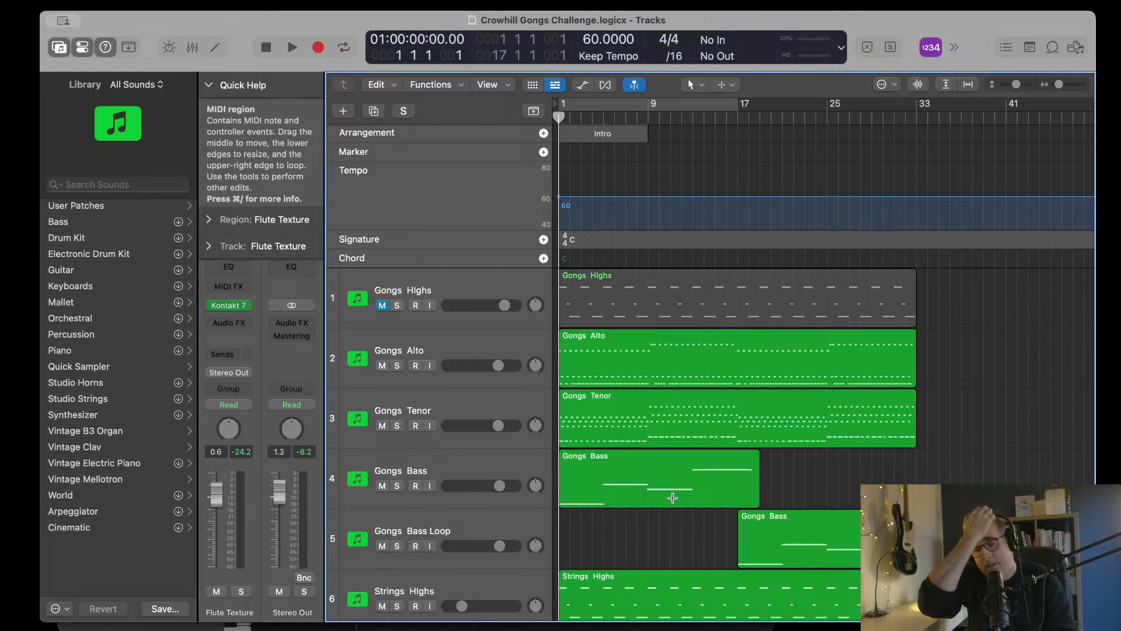
click(397, 366)
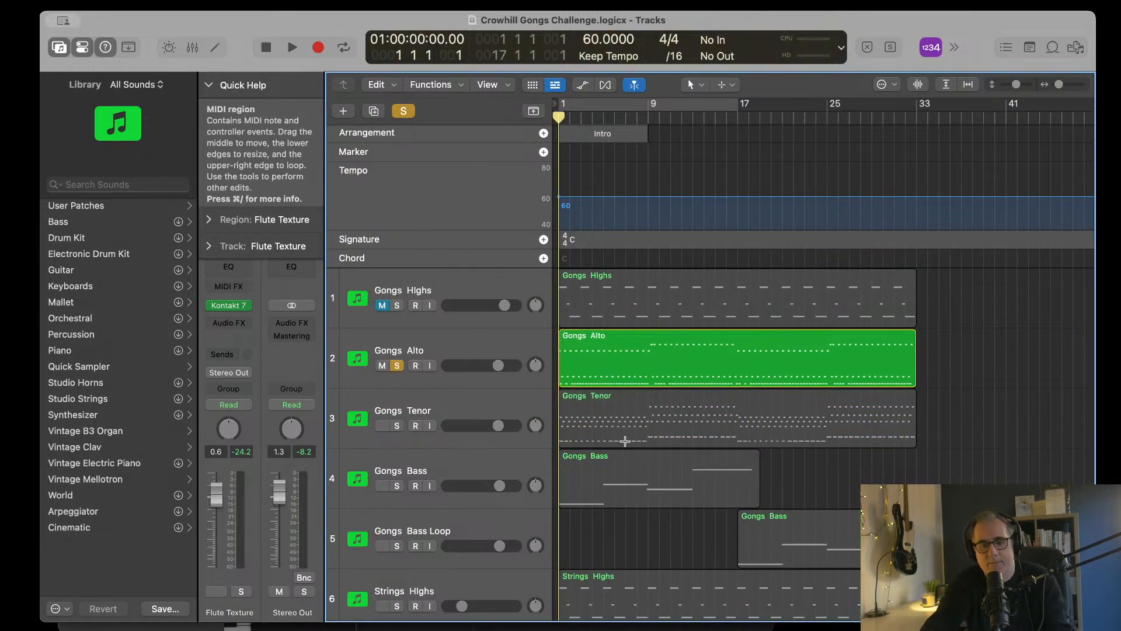
key(space)
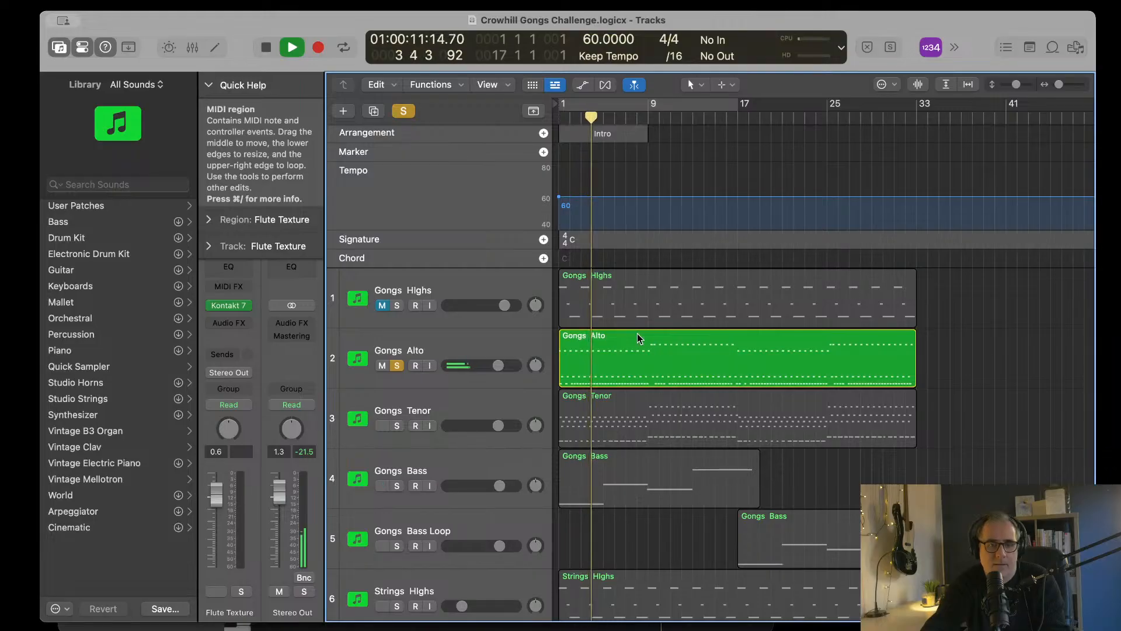
key(space)
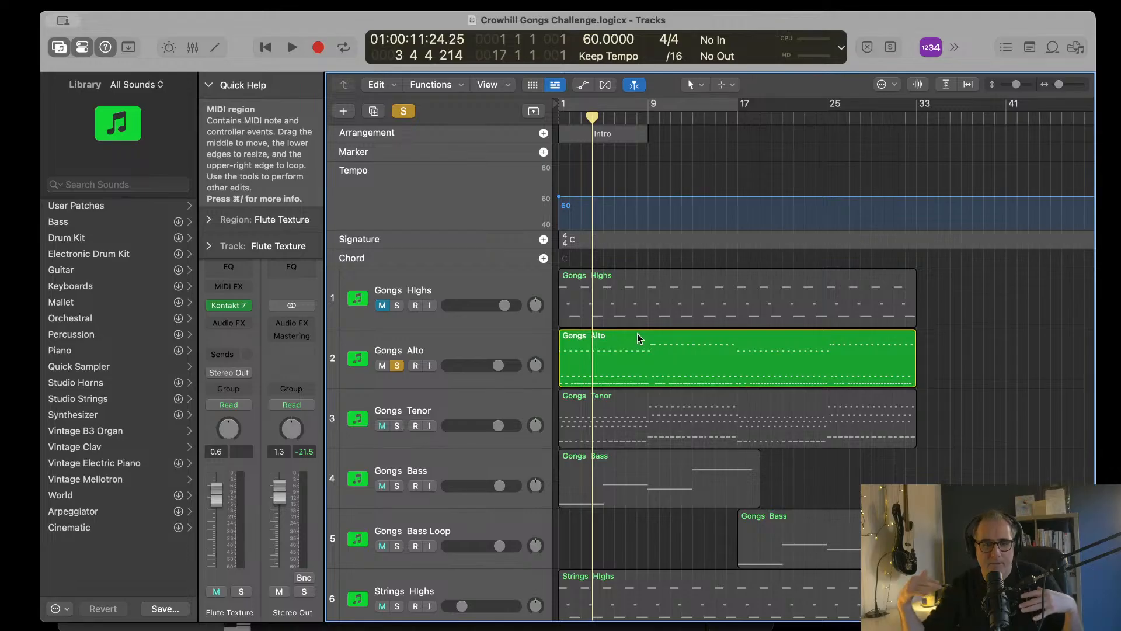
Step: Open the Gongs Alto region in a separate Piano Roll window and enlarge it to examine the note pattern
click(636, 334)
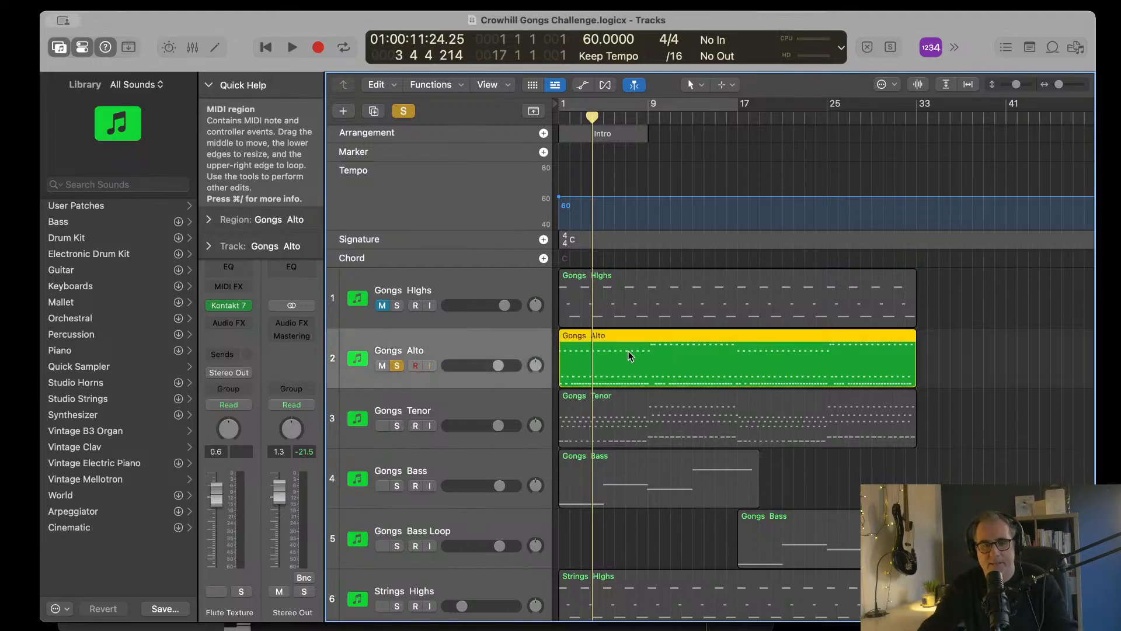
double_click(657, 341)
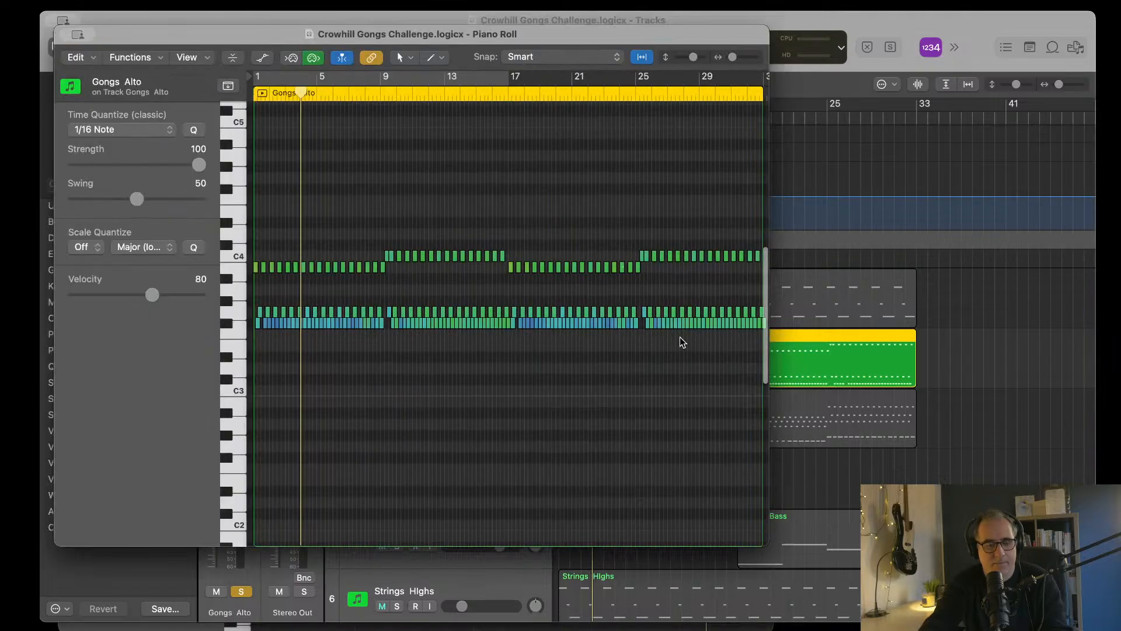
double_click(768, 538)
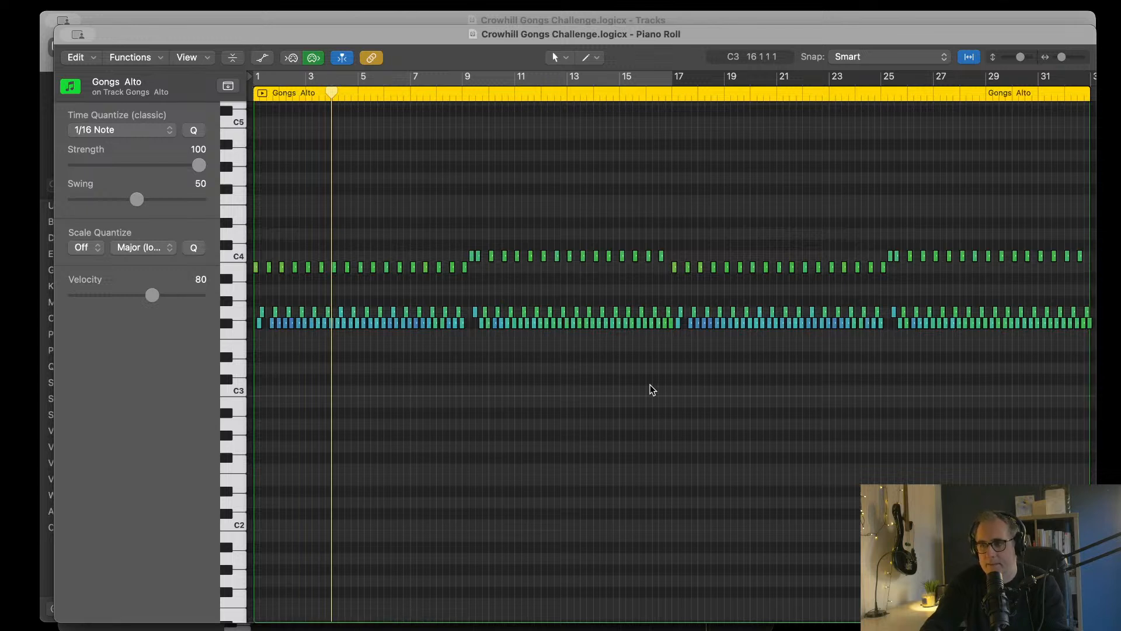
Step: Zoom in on the opening bars of the Gongs Alto pattern and play it from bar 1 into bar 4
key(super+Right)
key(super+Right)
key(super+Right)
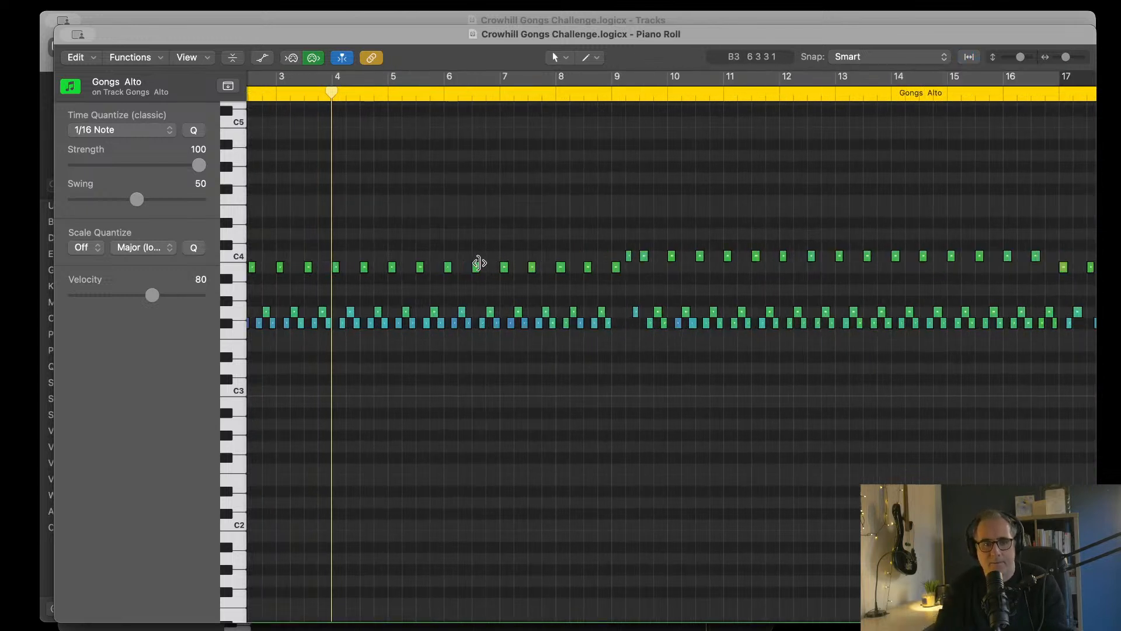
scroll(480, 262, left, 5)
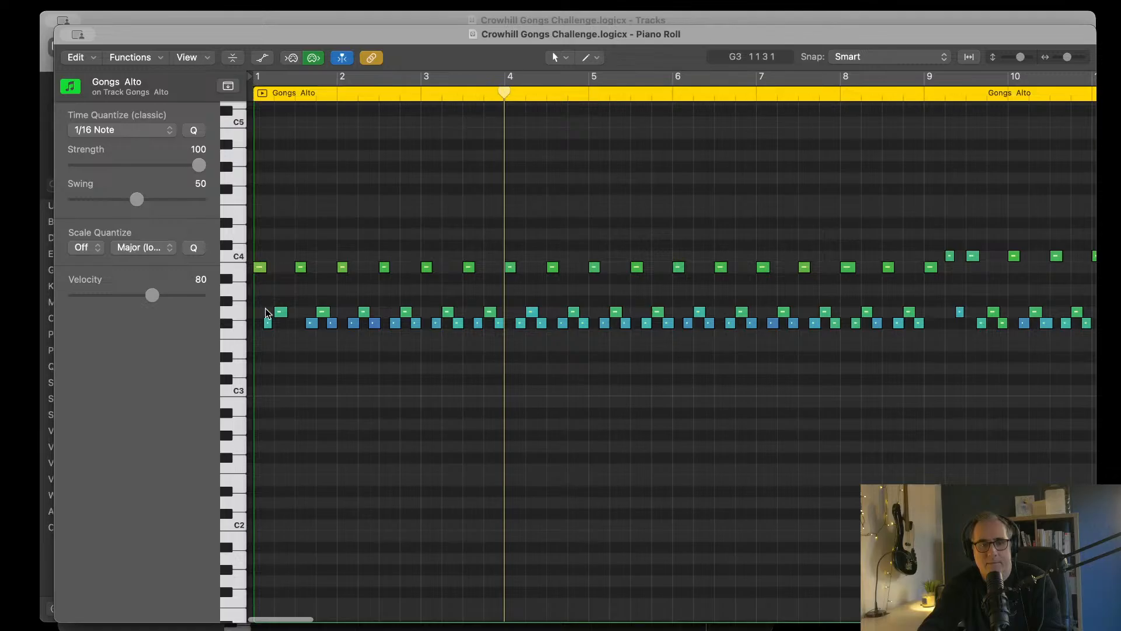
key(Return)
key(space)
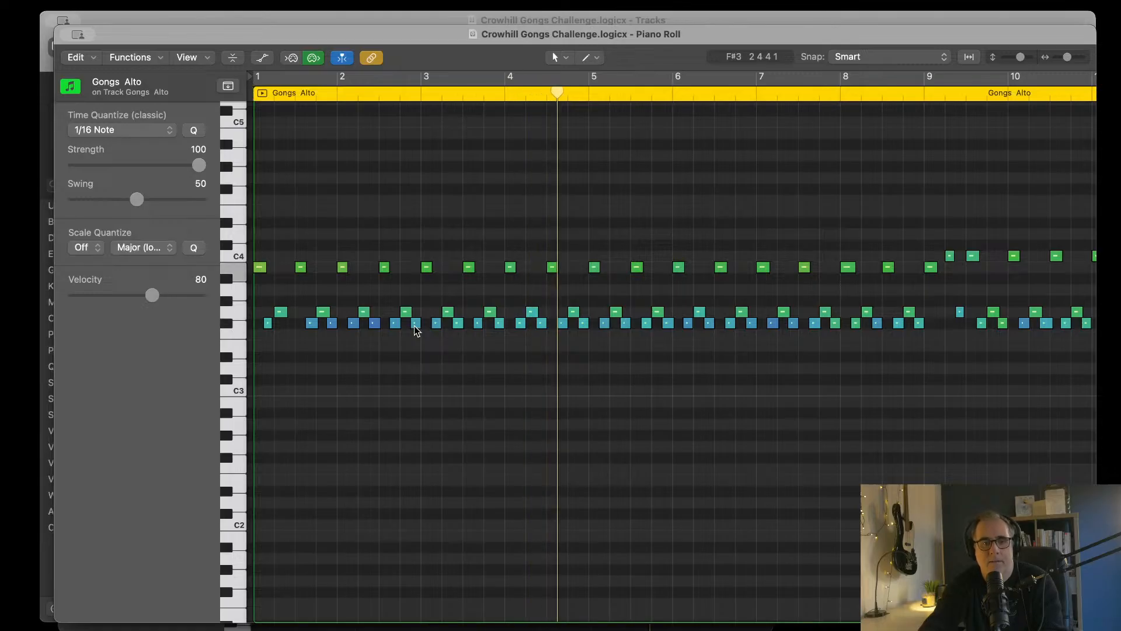
key(space)
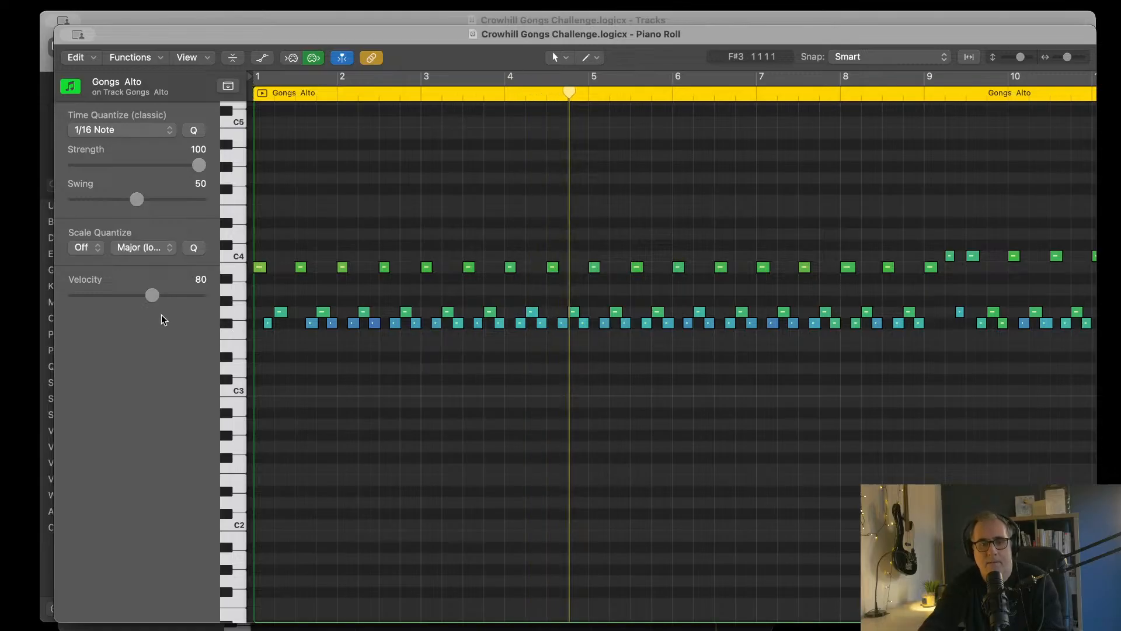
Step: Raise the velocity of the first F#3 note to 79 and the second-in-pair F#3 notes up to mid-bar 3 to 90, 91, 94 and 81
click(268, 323)
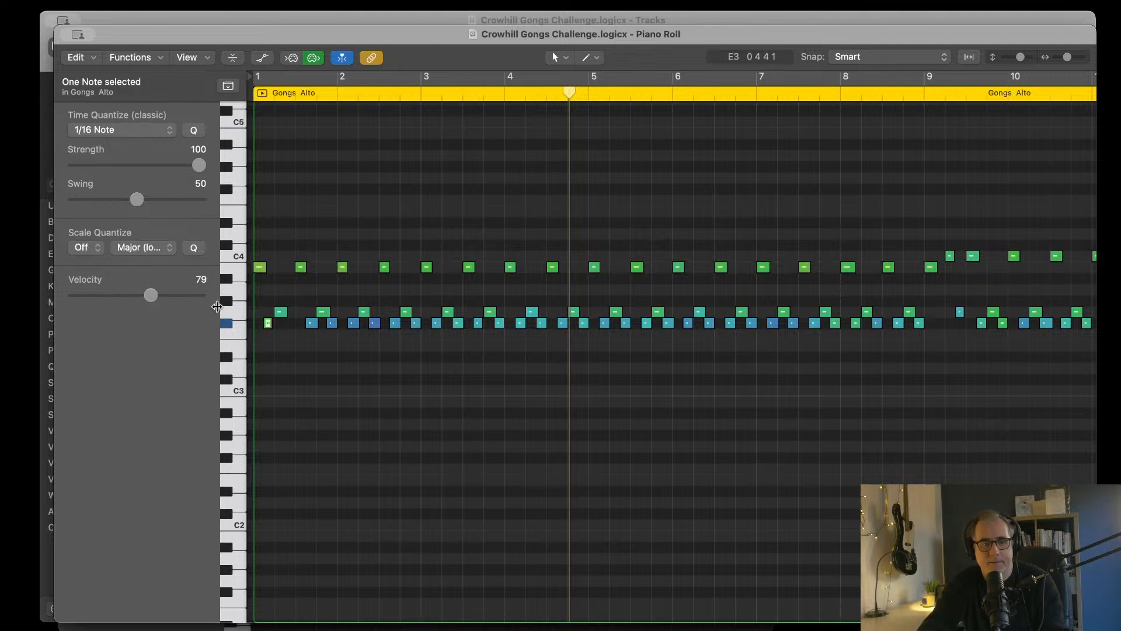
click(330, 325)
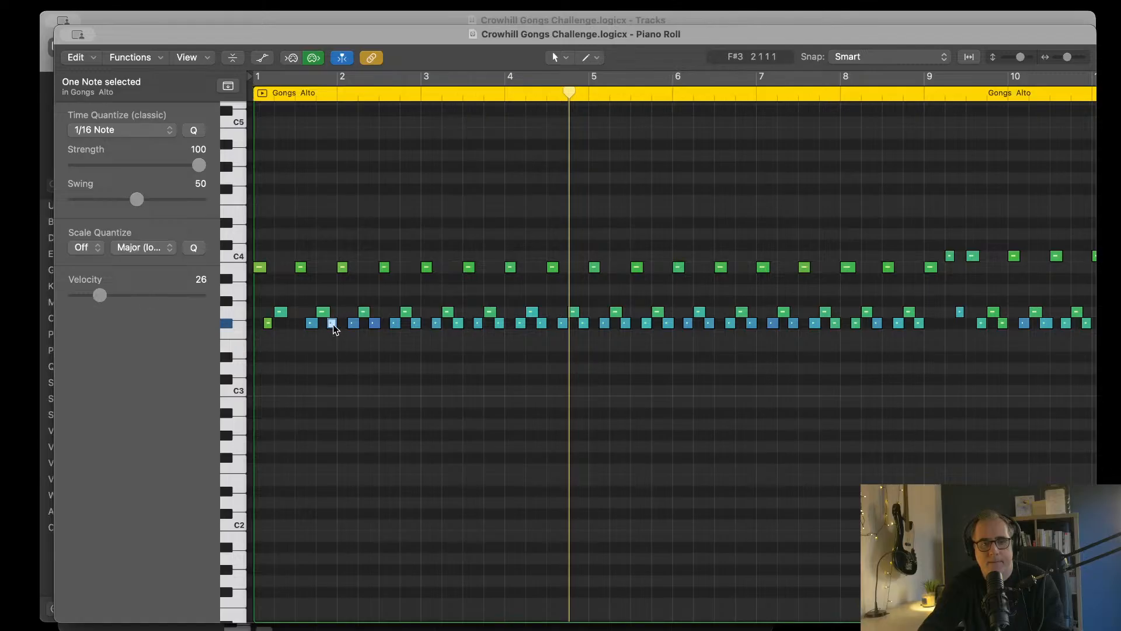
drag(150, 302, 174, 302)
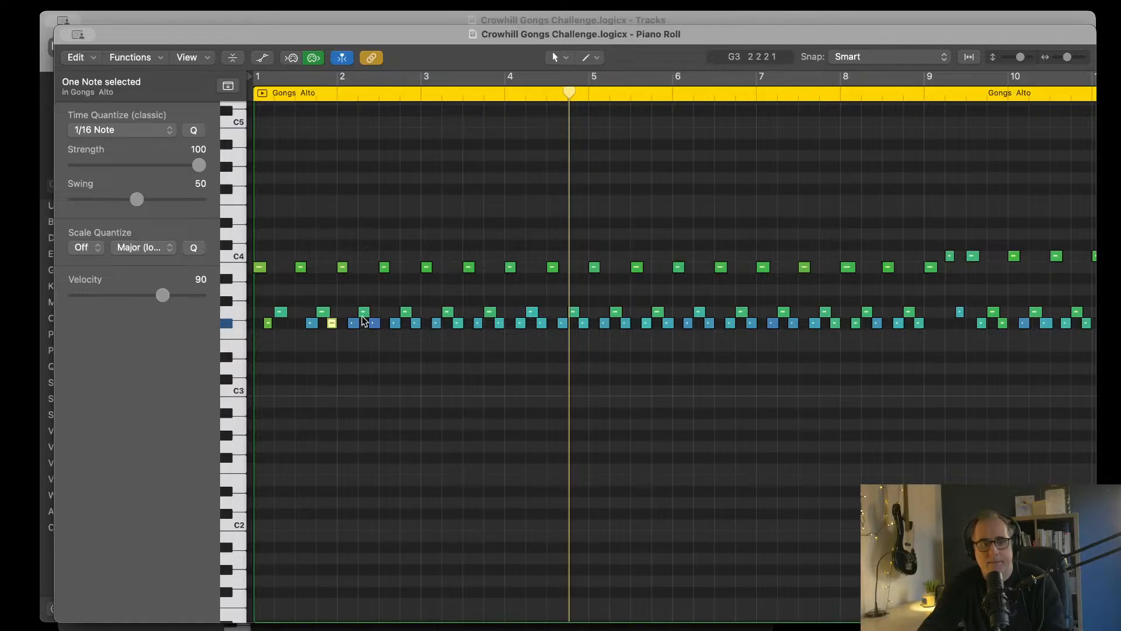
click(375, 324)
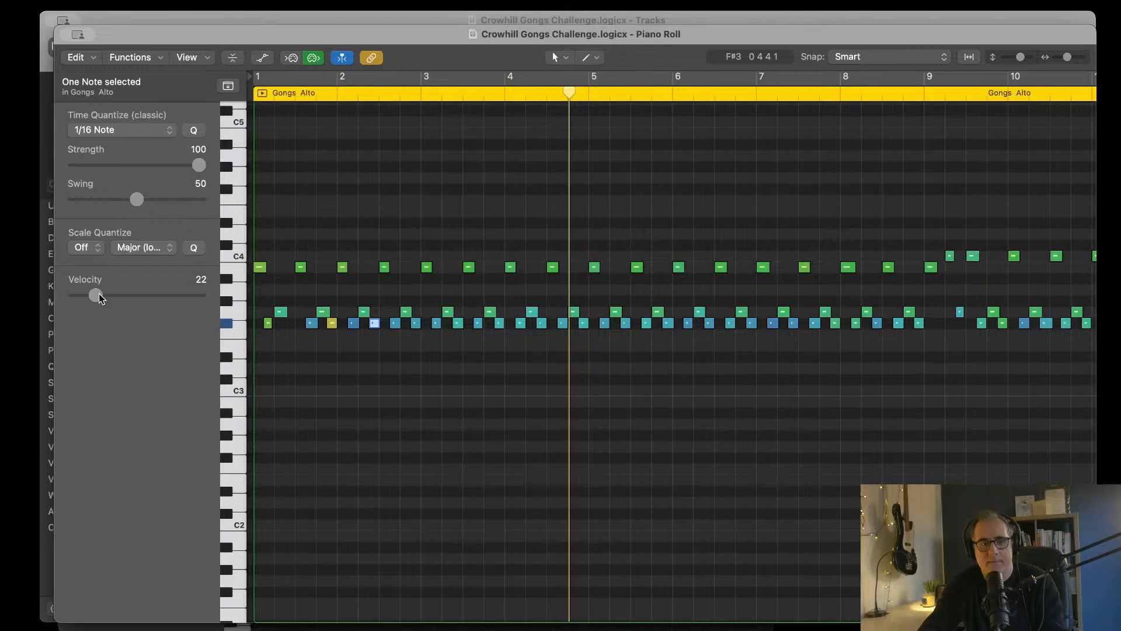
click(416, 323)
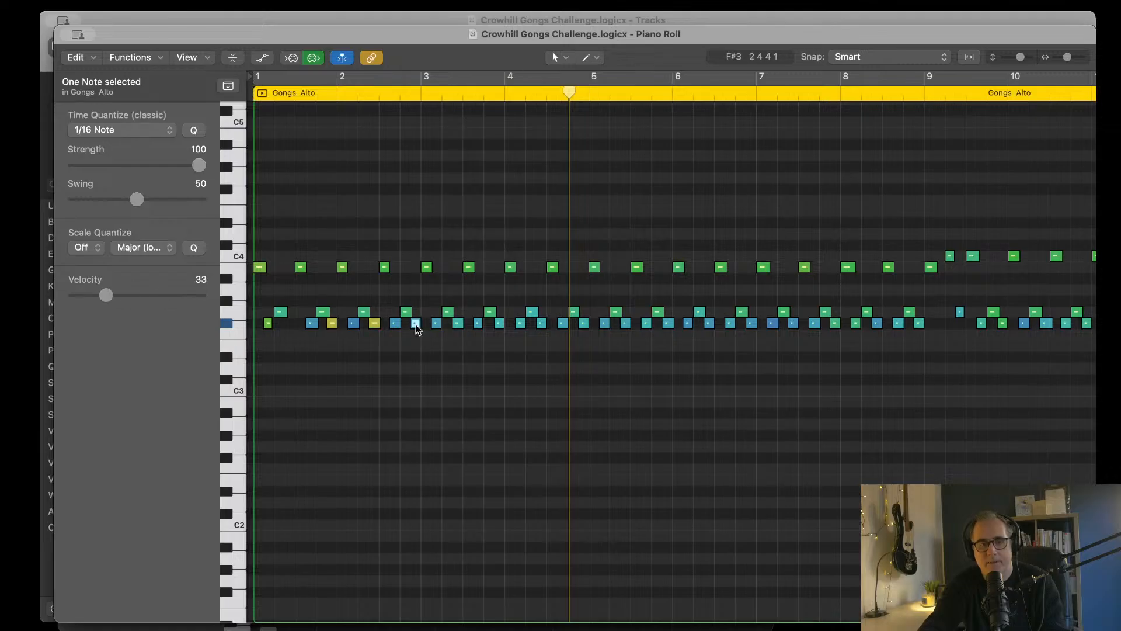
drag(107, 295, 167, 295)
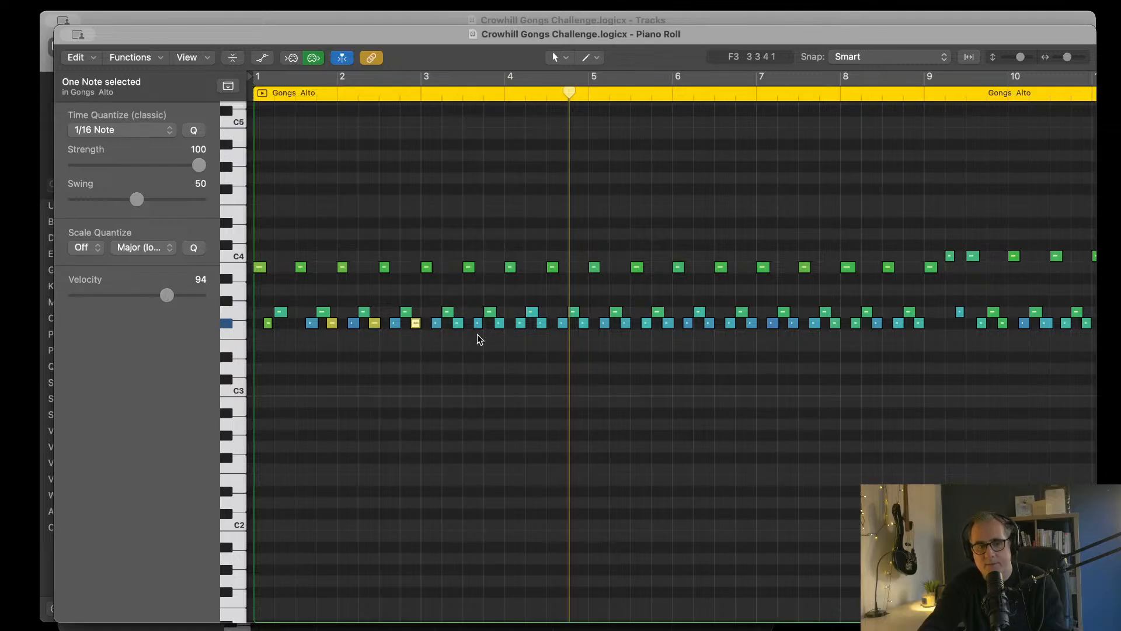
click(459, 323)
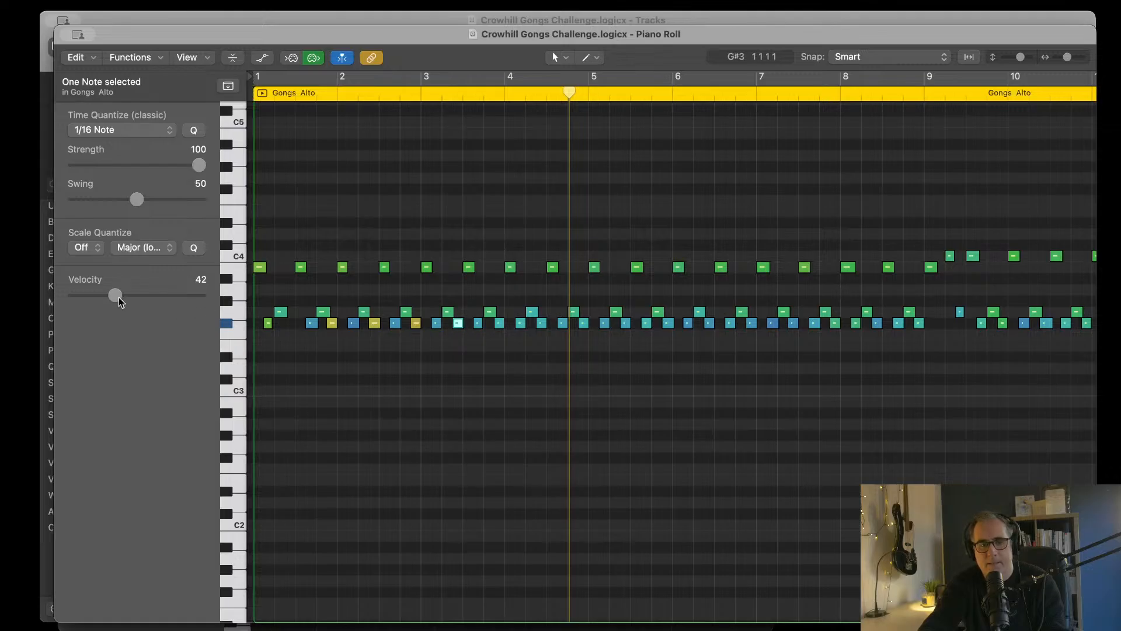
drag(151, 298, 159, 298)
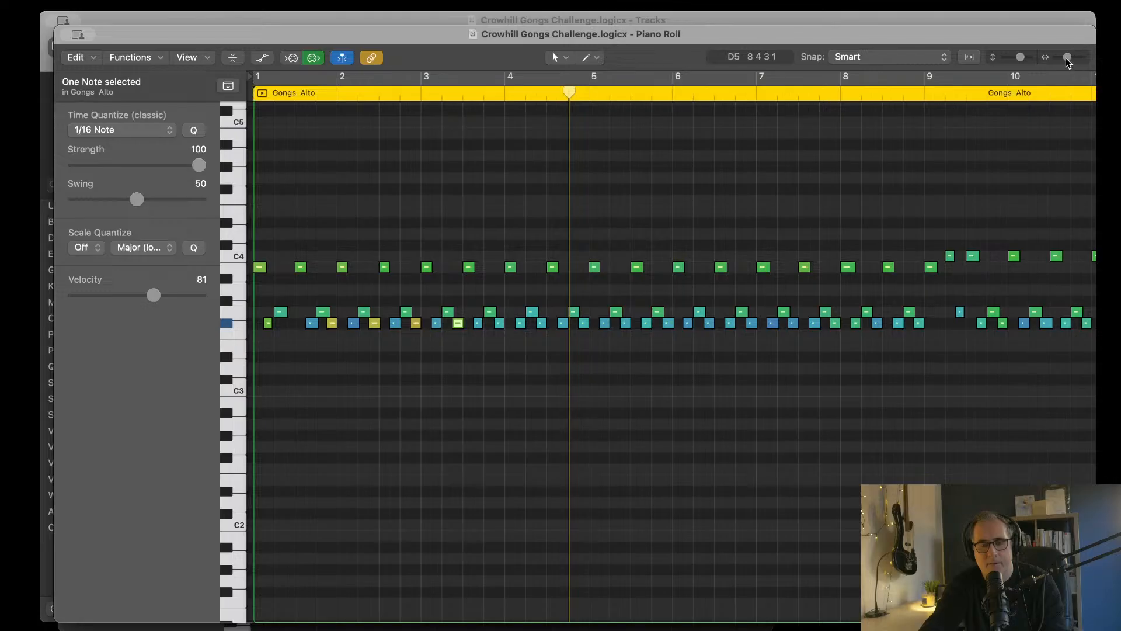
Step: Shorten the F#3 note just before beat 4 of bar 1 so it ends where the following G3 note starts
drag(1067, 58, 1069, 61)
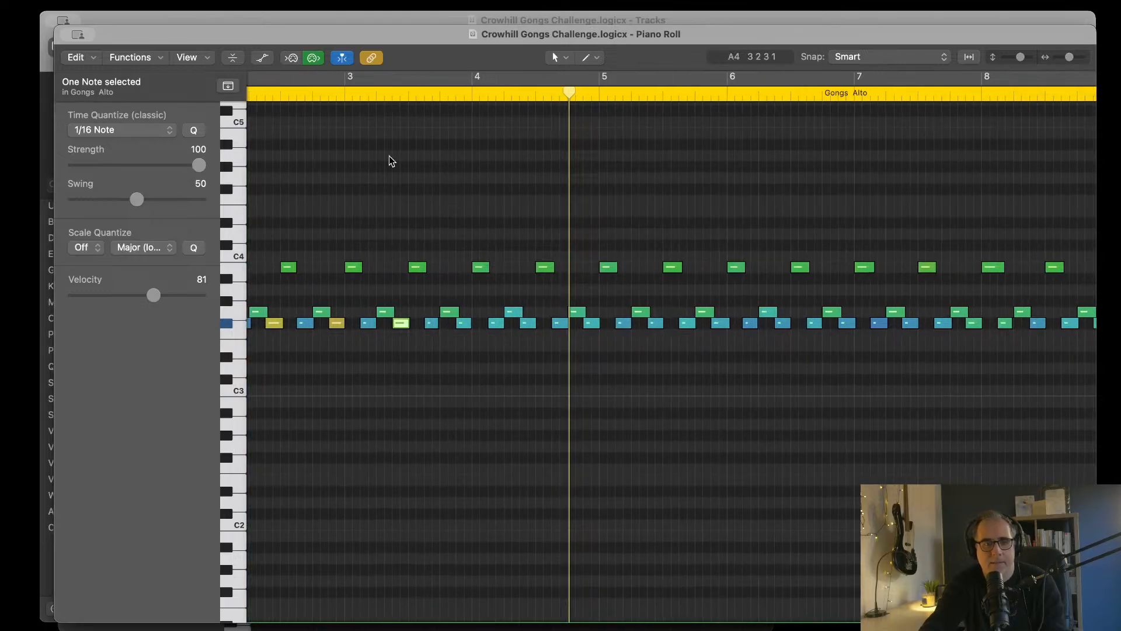
scroll(476, 190, left, 5)
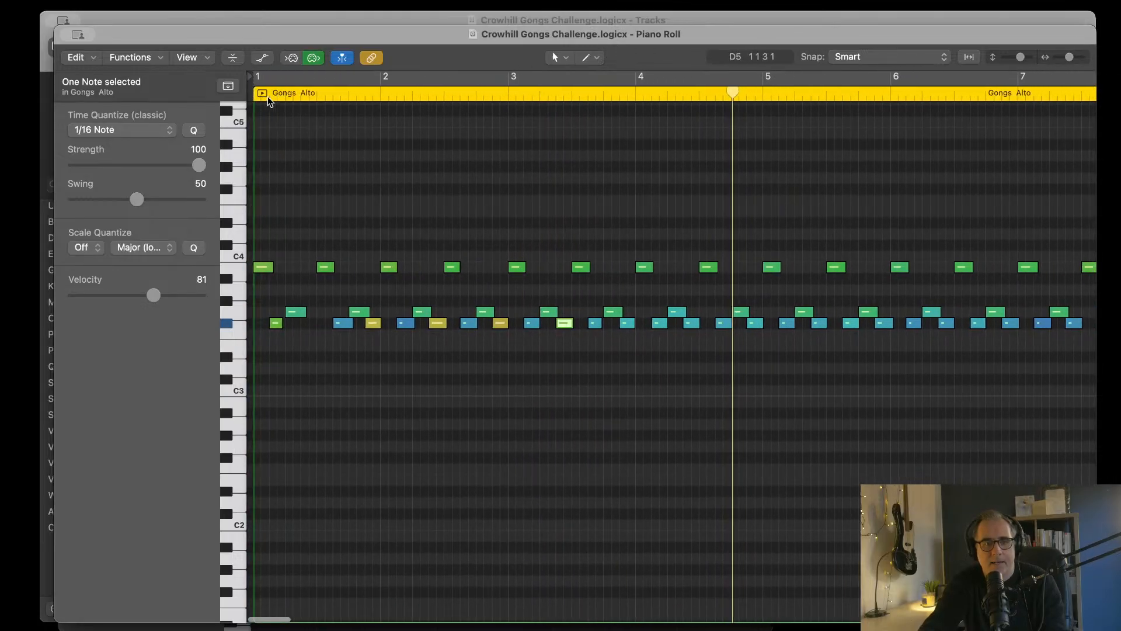
click(373, 99)
drag(372, 99, 365, 100)
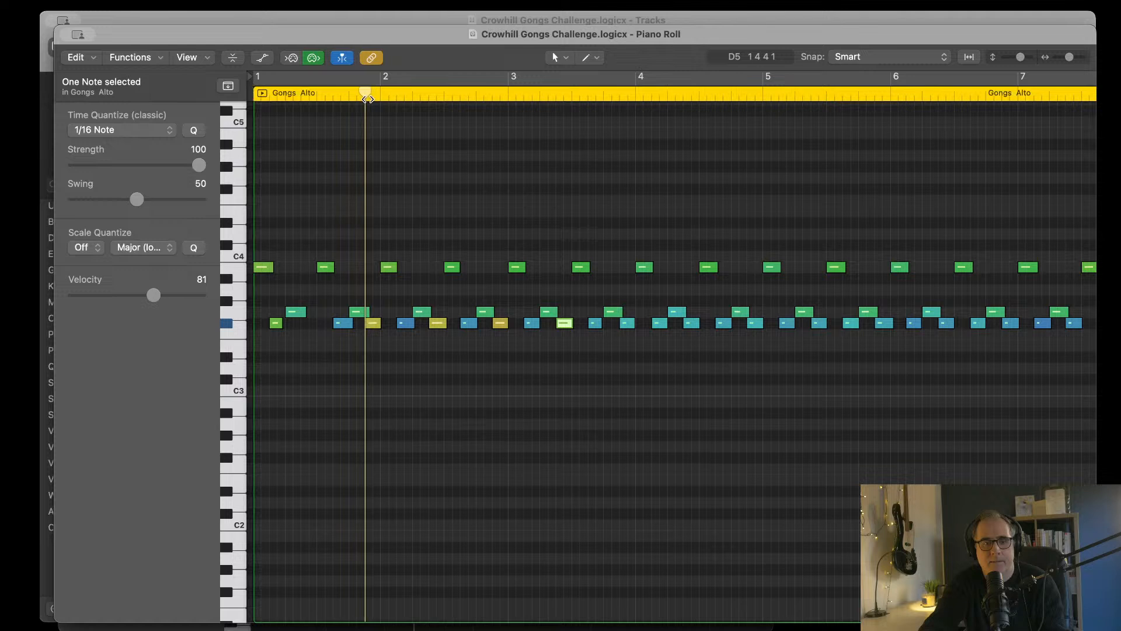
key(super+Right)
key(super+Right)
key(super+Right)
key(super+Right)
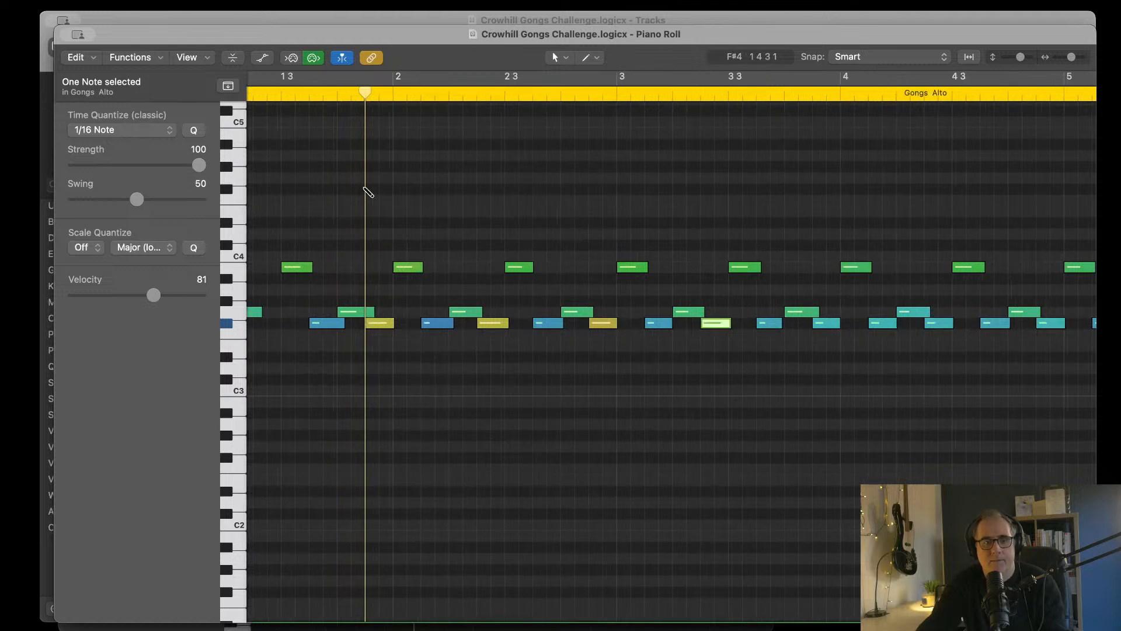
scroll(363, 191, left, 5)
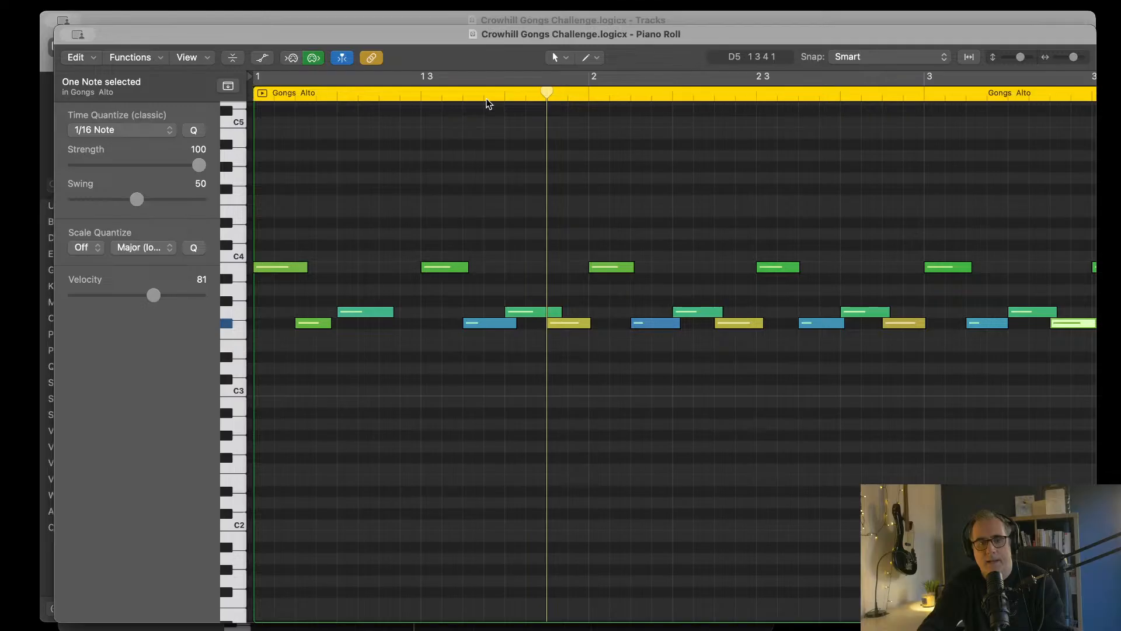
click(463, 92)
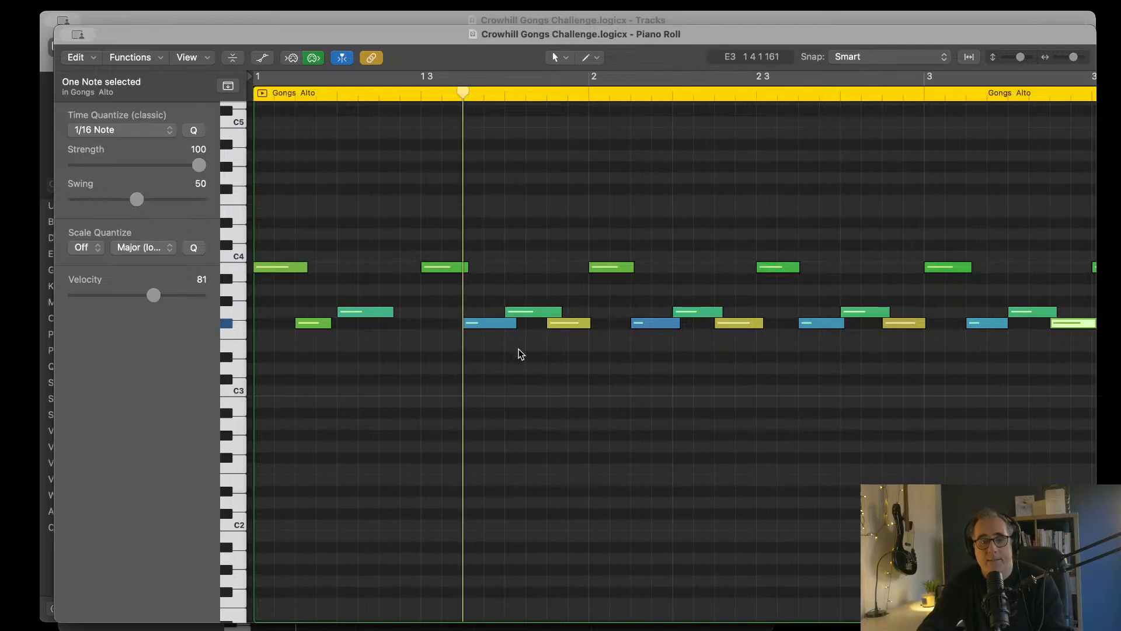
drag(510, 324, 503, 325)
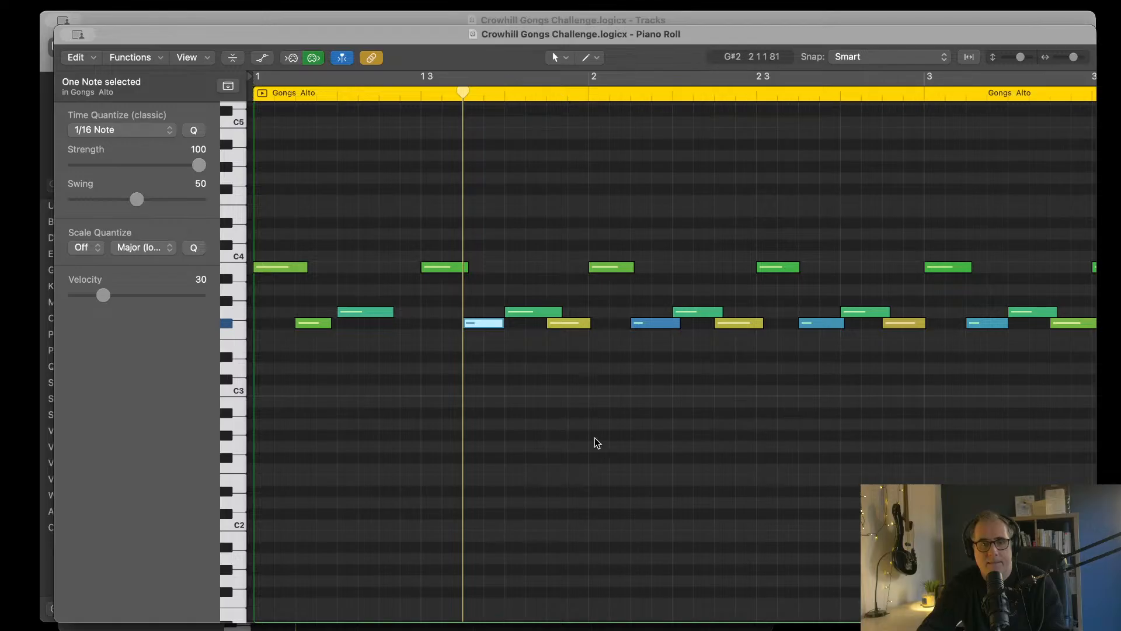
Step: Examine the raised F#3 notes in bars 1 to 3 individually, placing the playhead at the last F#3 note of bar 1
click(564, 322)
scroll(464, 350, right, 3)
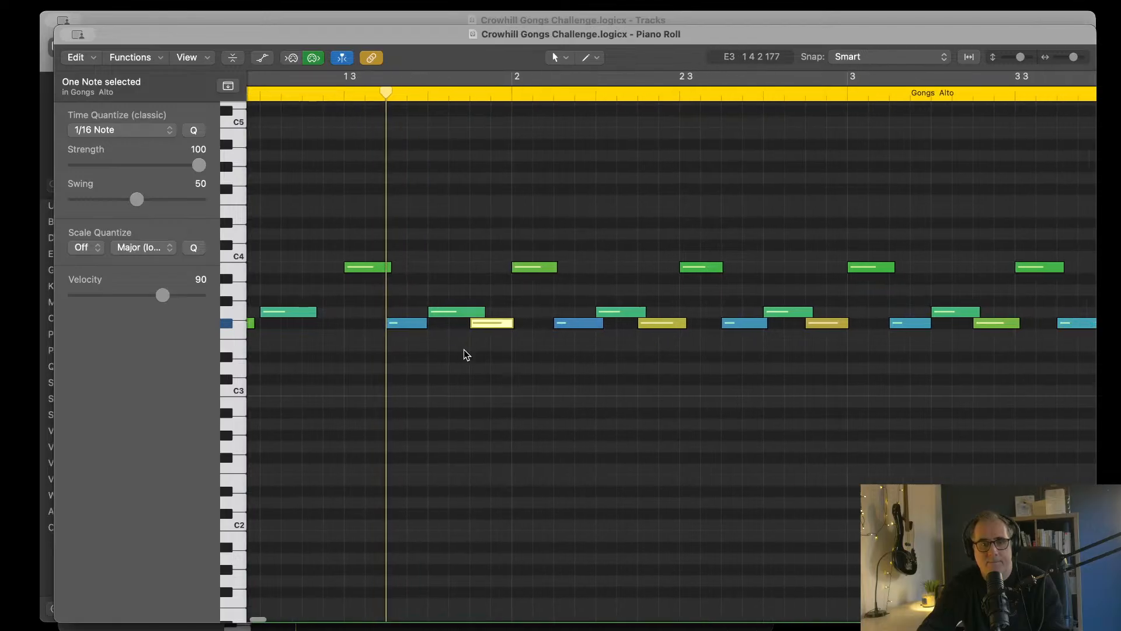
click(471, 96)
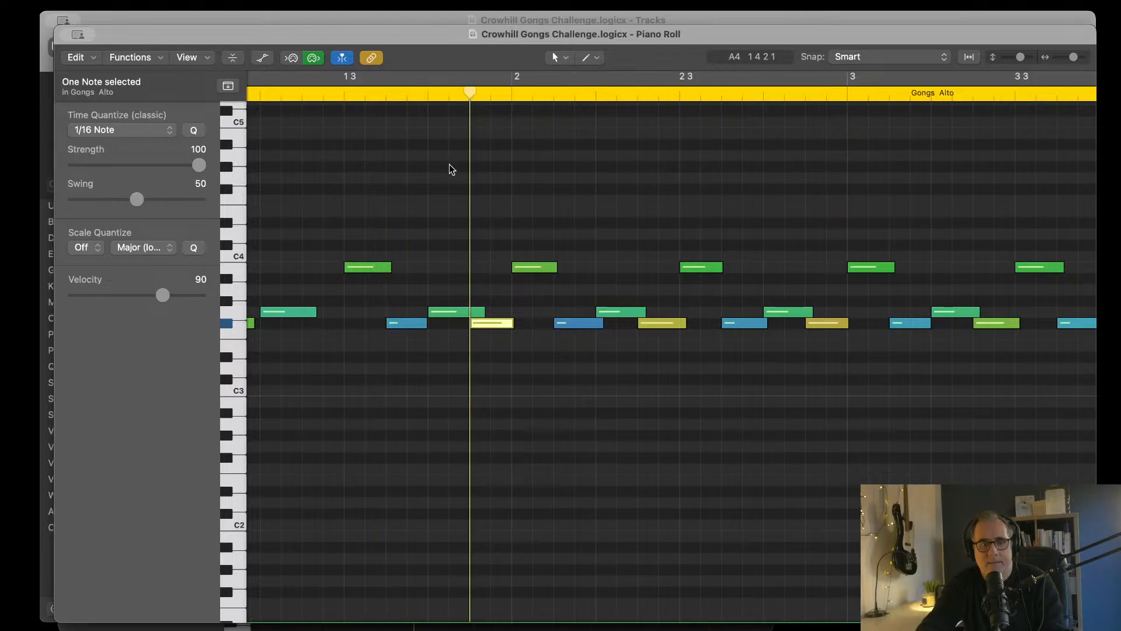
scroll(523, 321, right, 1)
scroll(584, 323, right, 1)
click(639, 327)
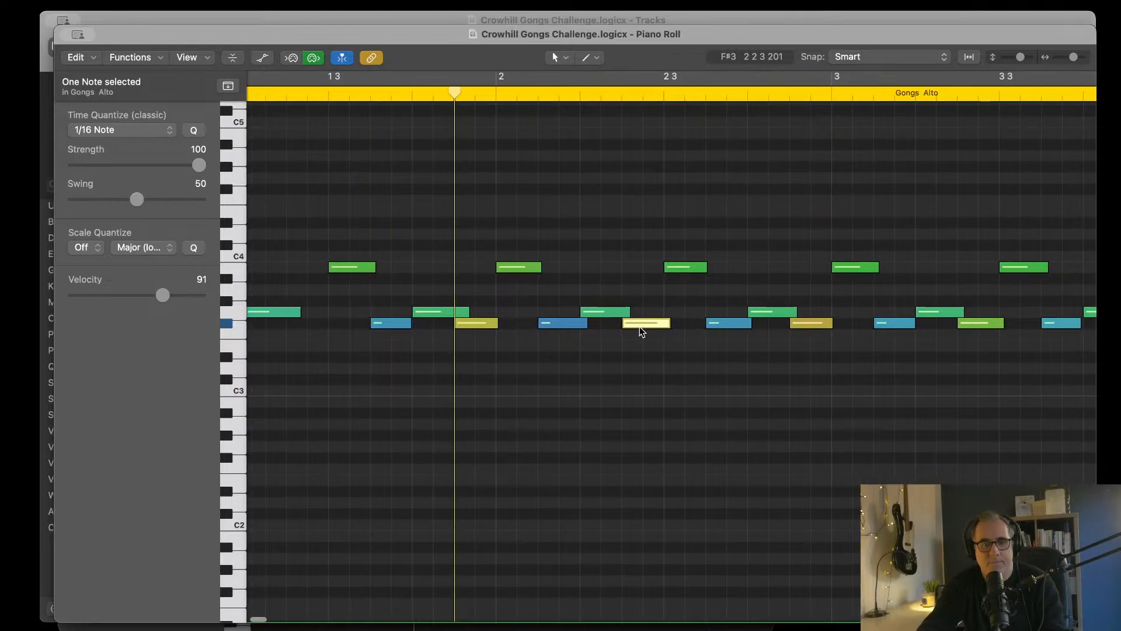
scroll(705, 325, right, 3)
click(784, 324)
scroll(775, 330, right, 8)
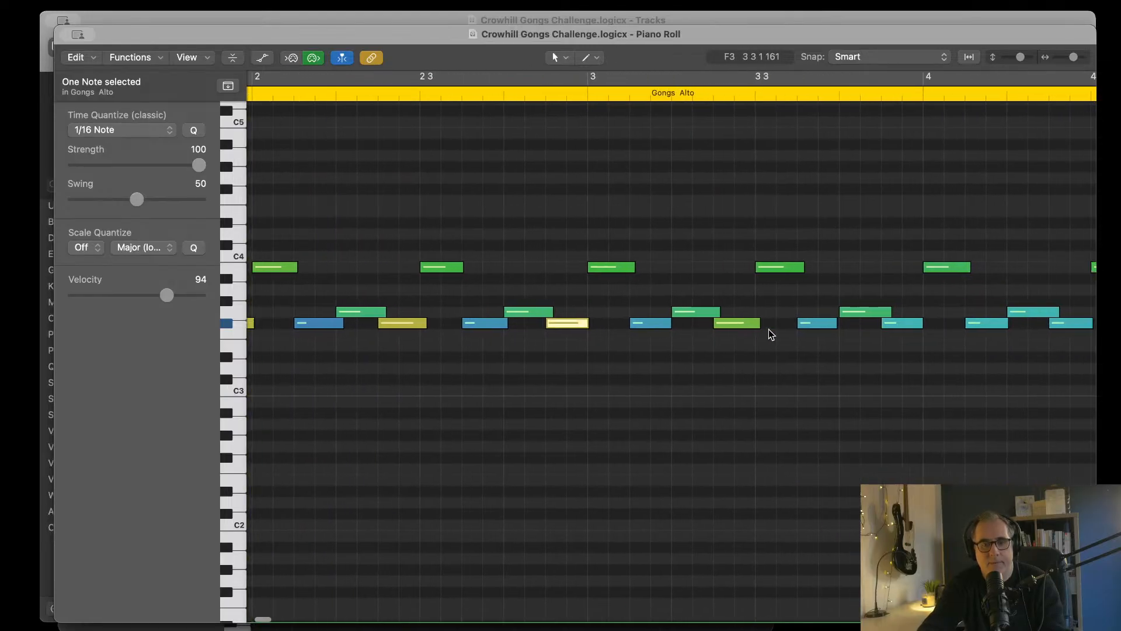
click(738, 324)
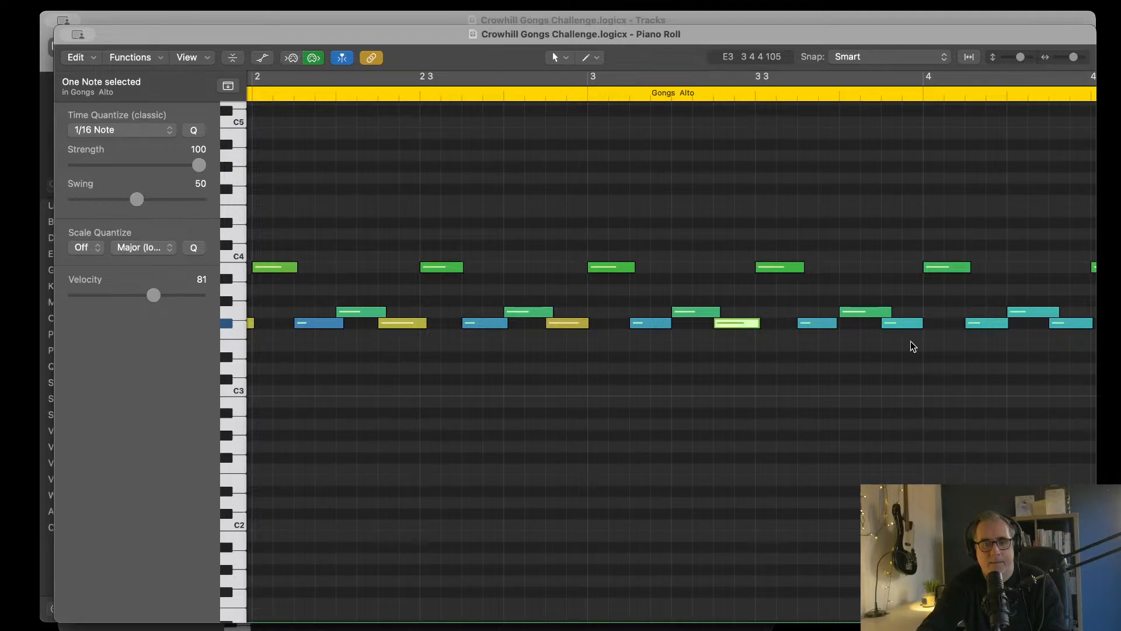
Step: Raise the F#3 notes at the end of bar 3, in mid-bar 4 and at the end of bar 4 to velocities 77, 94 and 75
click(905, 326)
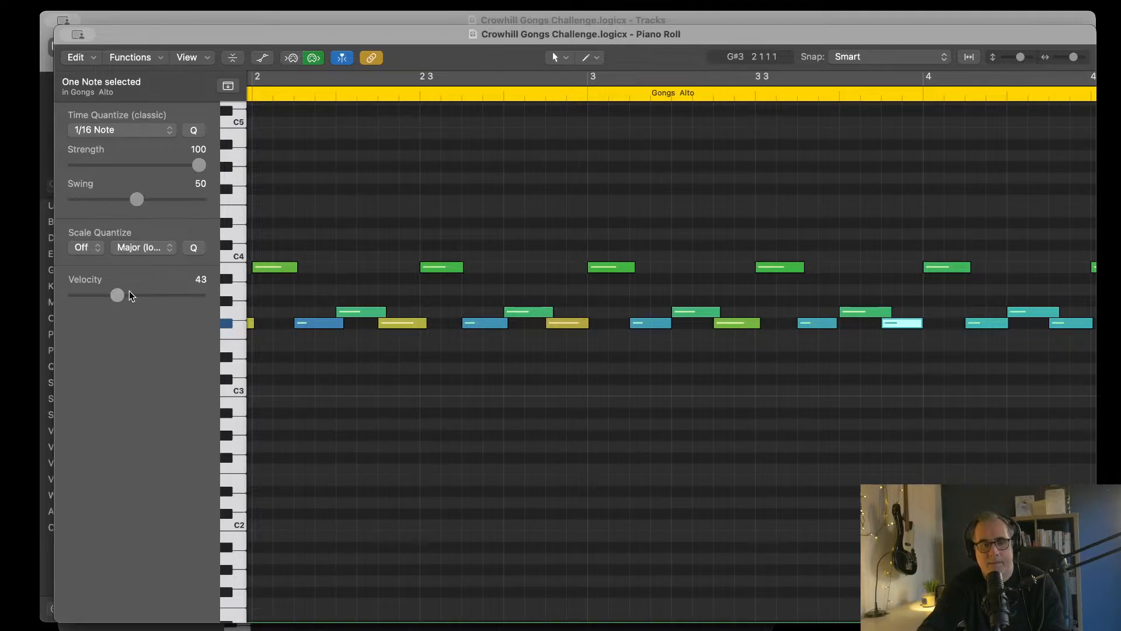
drag(130, 292, 152, 296)
scroll(934, 330, right, 5)
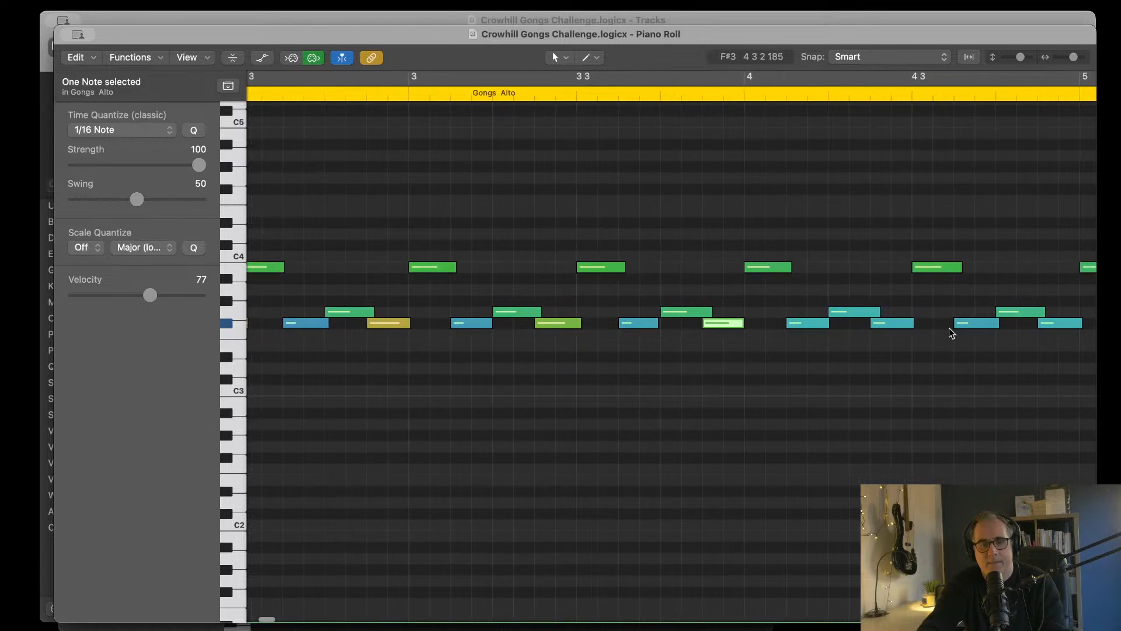
click(876, 323)
drag(110, 295, 166, 298)
scroll(654, 423, right, 9)
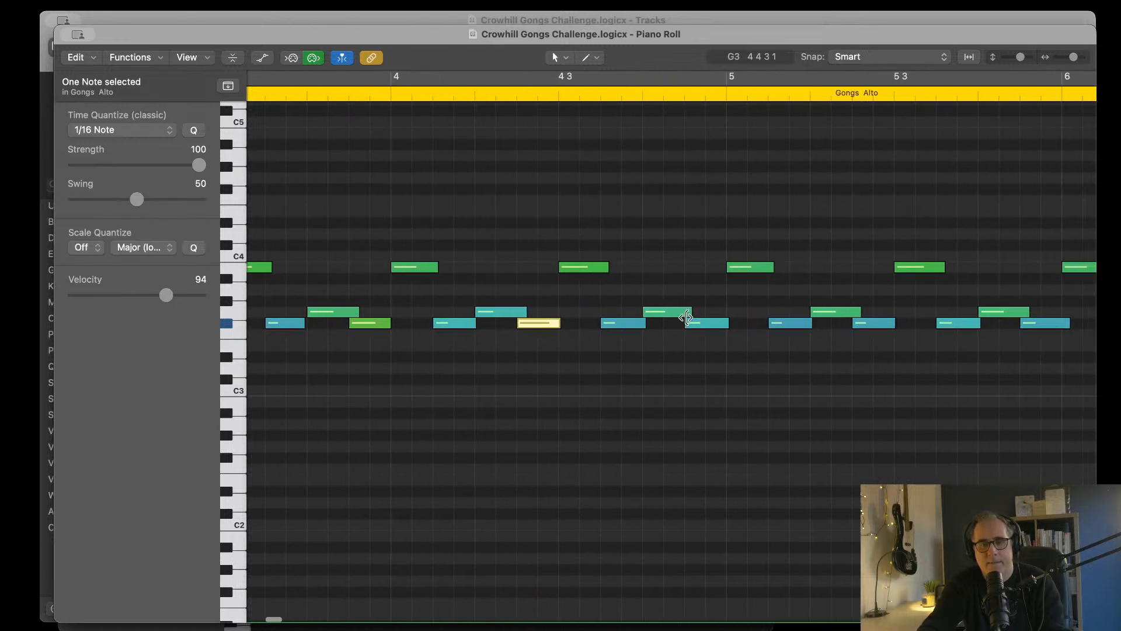
click(706, 323)
scroll(707, 324, down, 5)
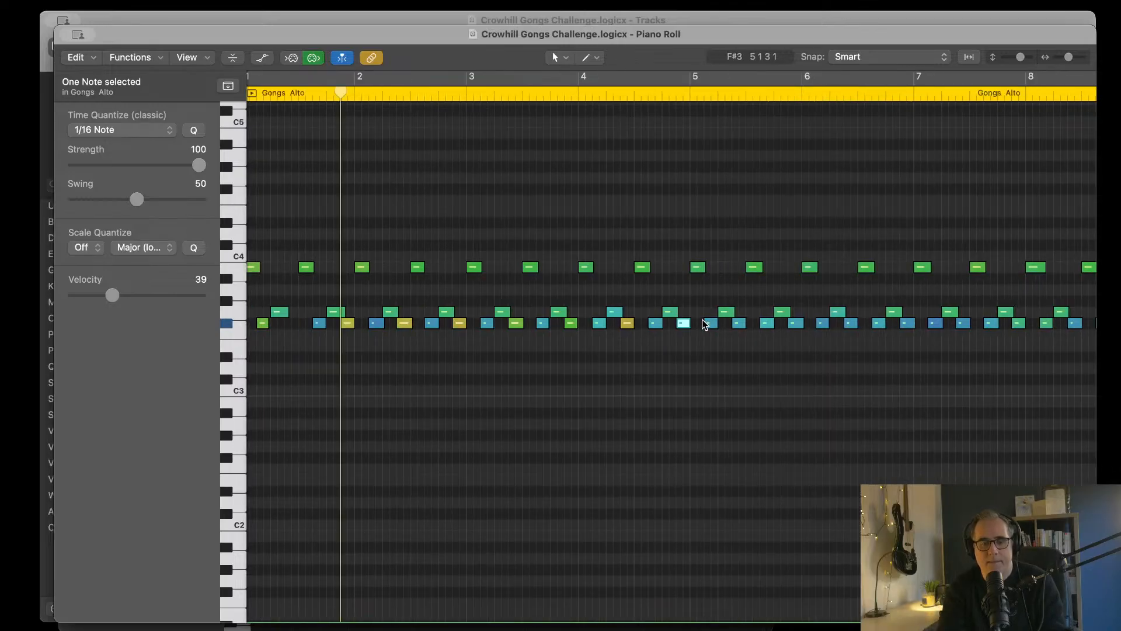
drag(113, 296, 147, 298)
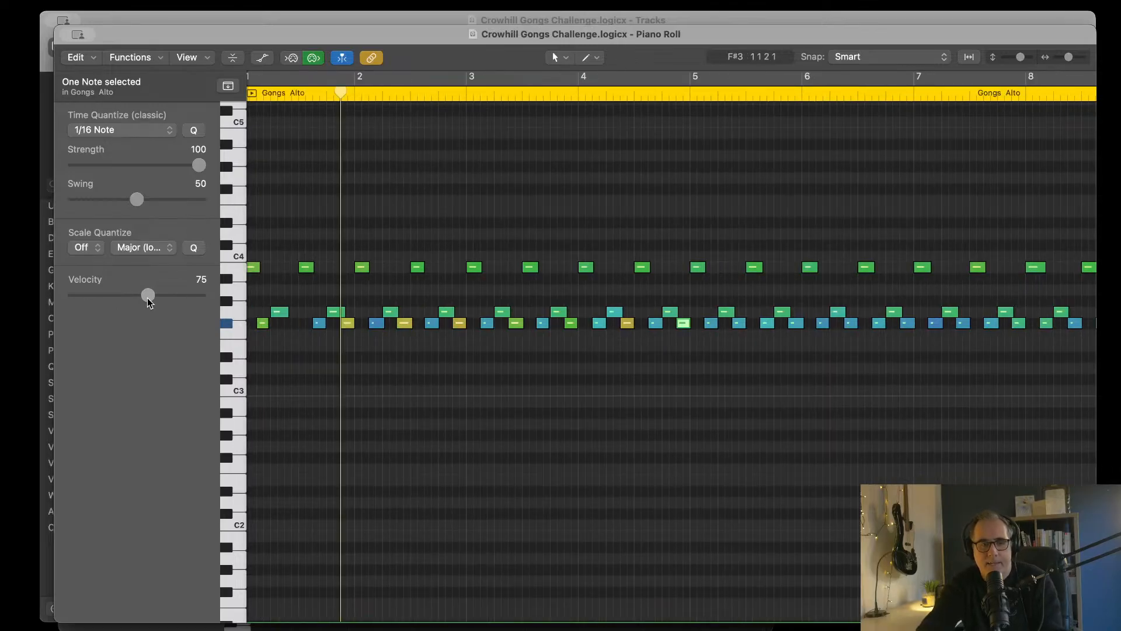
Step: Raise the second-in-pair F#3 notes in bars 5 and 6, setting the last three to velocities 79, 87 and 84
click(740, 323)
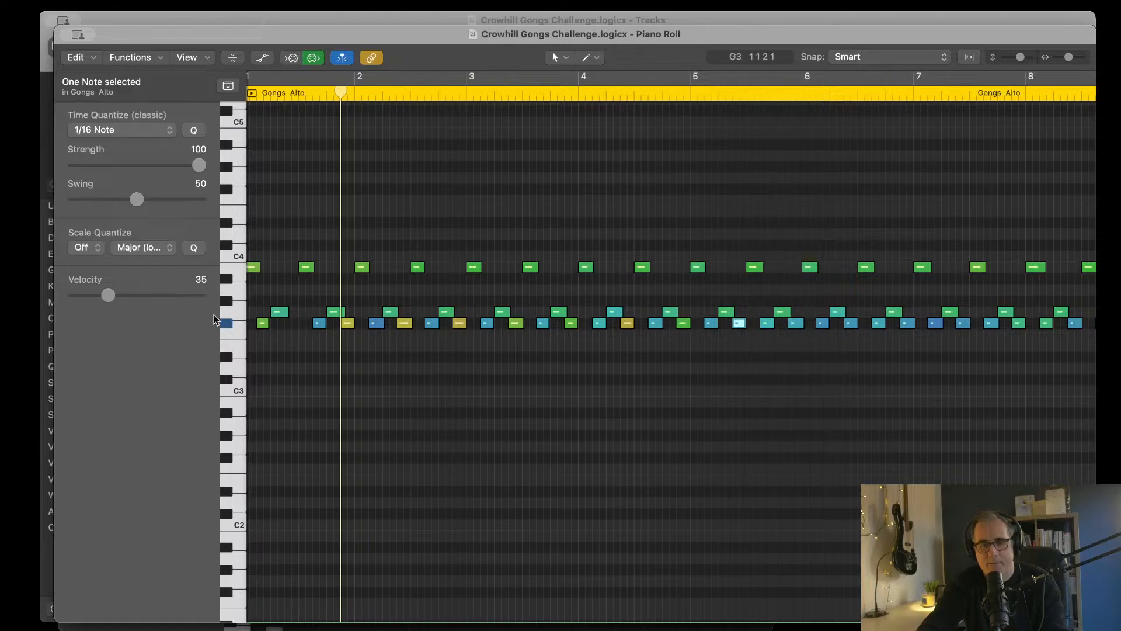
drag(111, 299, 150, 295)
click(796, 323)
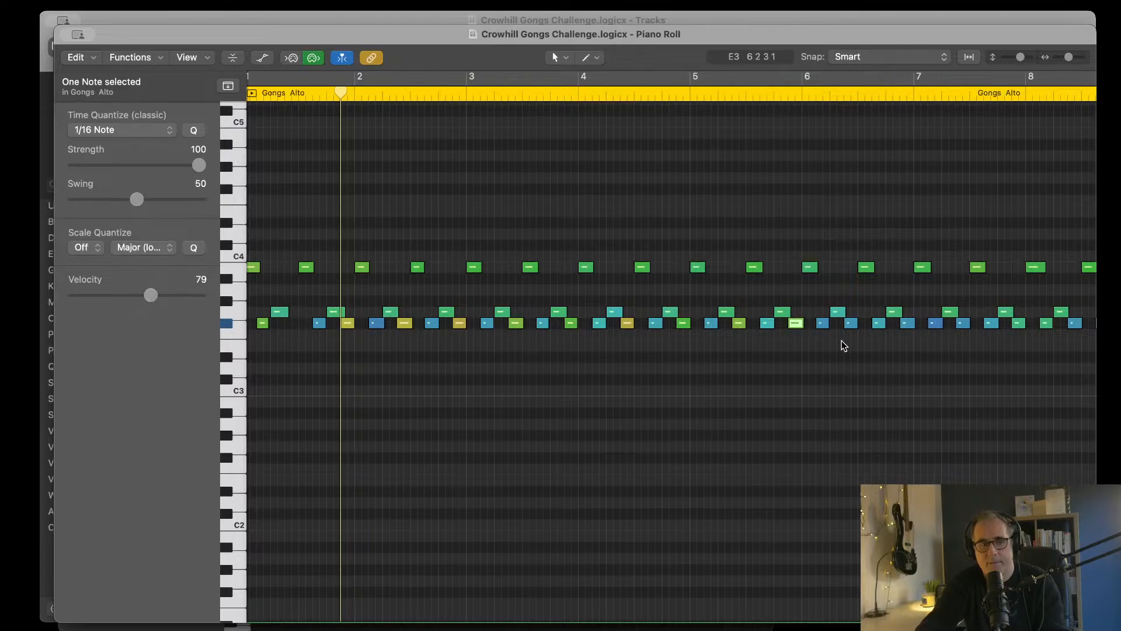
click(850, 324)
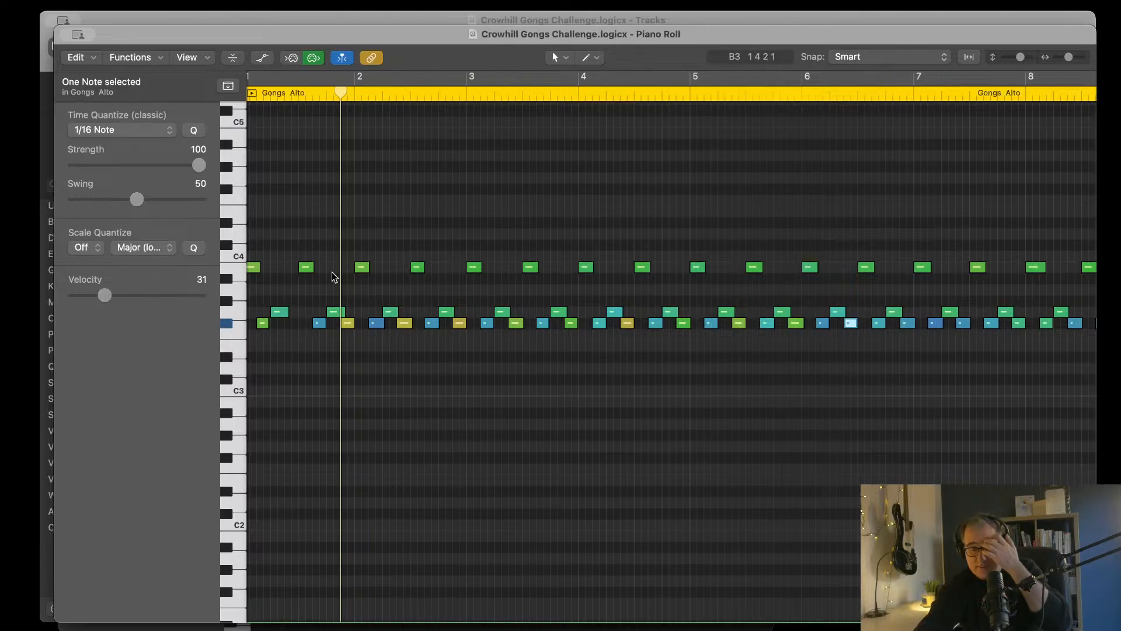
drag(105, 296, 160, 298)
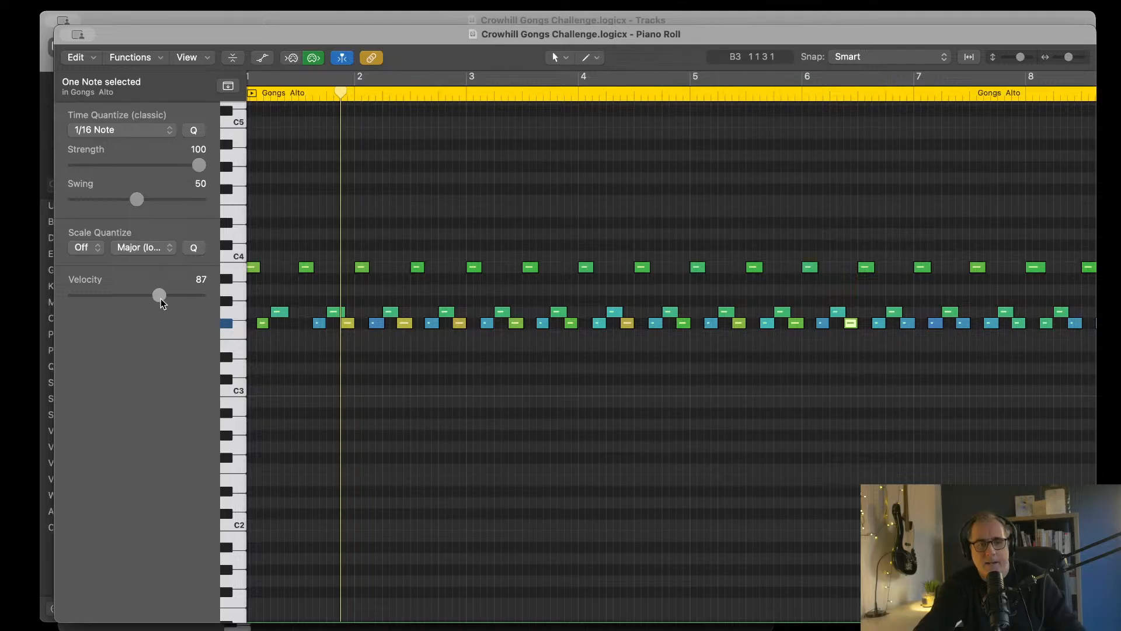
click(909, 323)
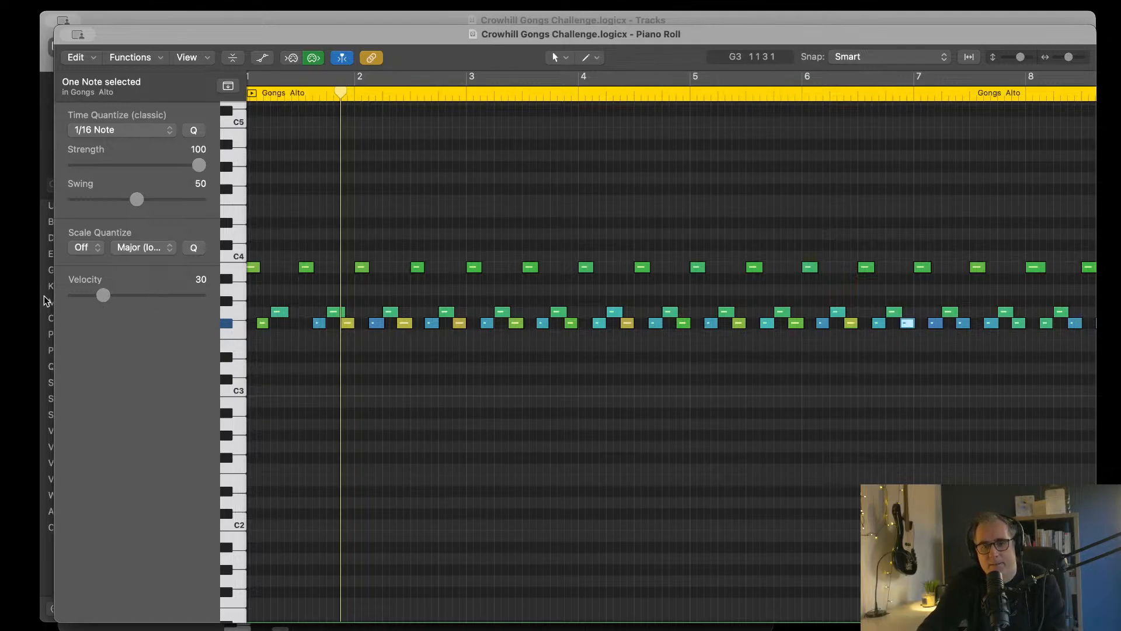
drag(108, 294, 160, 299)
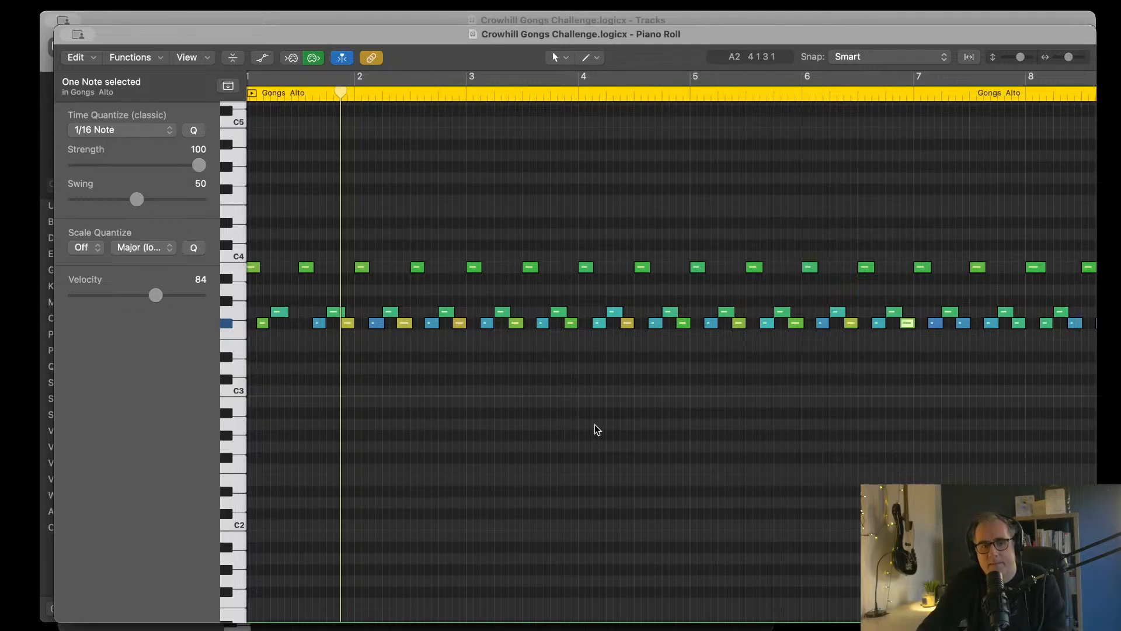
Step: Raise the two second-in-pair F#3 notes in bar 7 to velocities 93 and 98
scroll(573, 380, right, 1)
scroll(573, 380, right, 6)
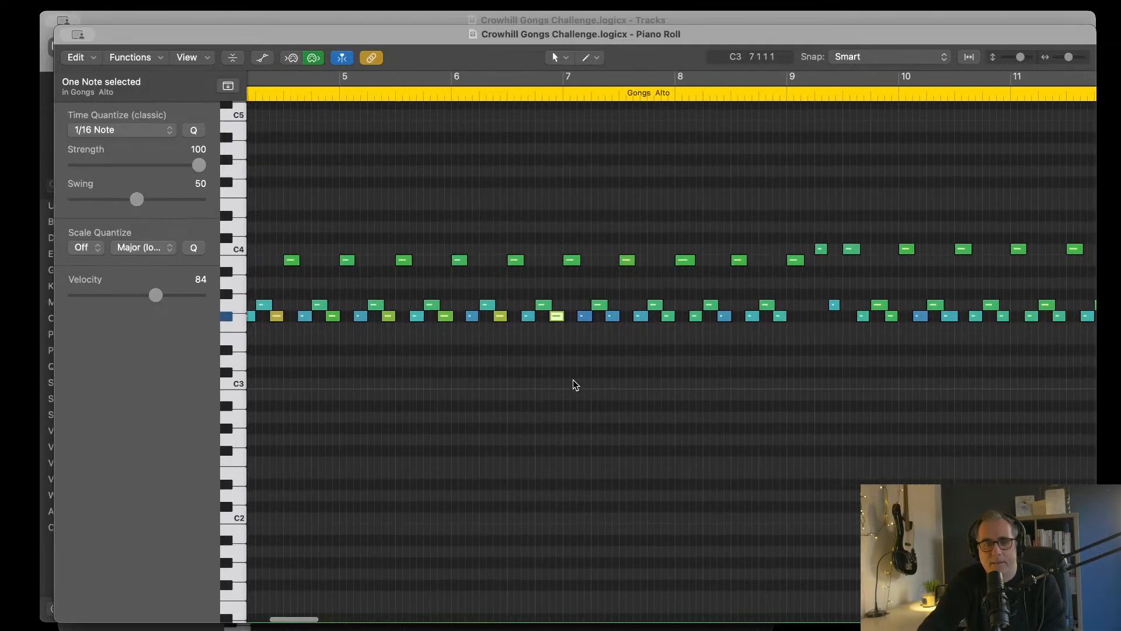
click(575, 317)
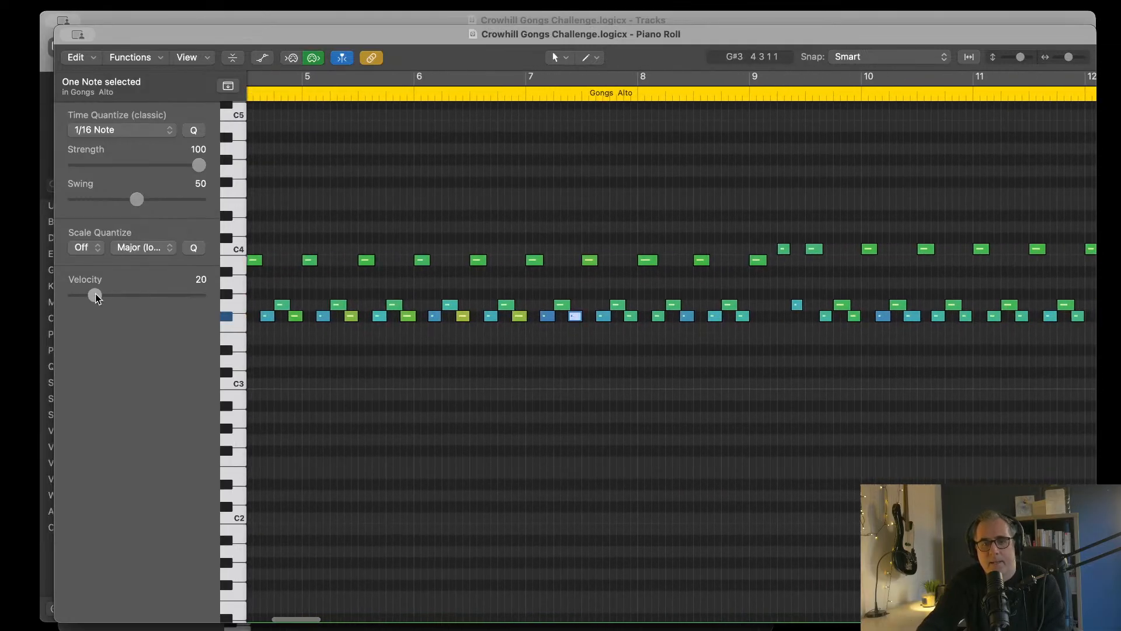
drag(96, 294, 166, 297)
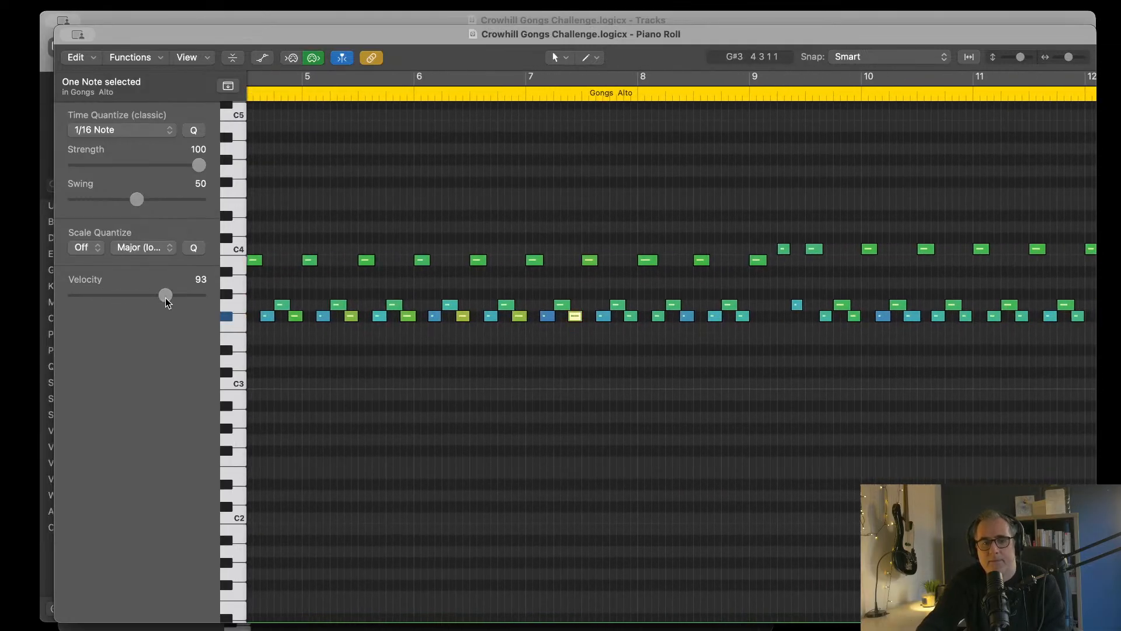
click(635, 318)
drag(131, 293, 173, 295)
Step: Raise the two second-in-pair F#3 notes in bar 8 to velocities 87 and 89
scroll(584, 350, right, 3)
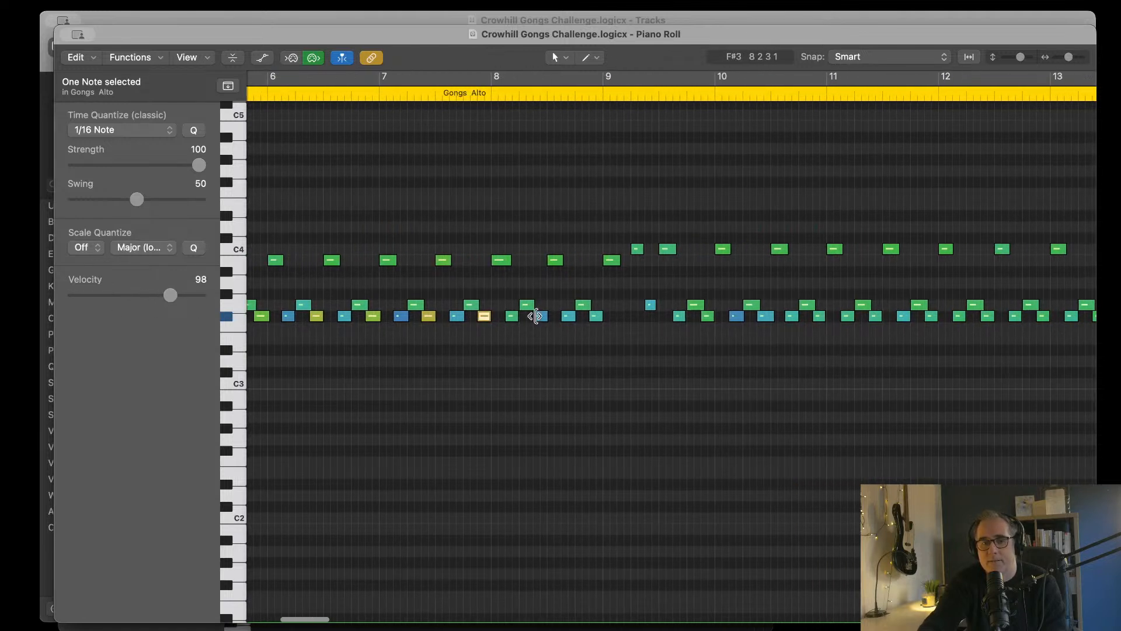
click(540, 317)
drag(104, 294, 160, 296)
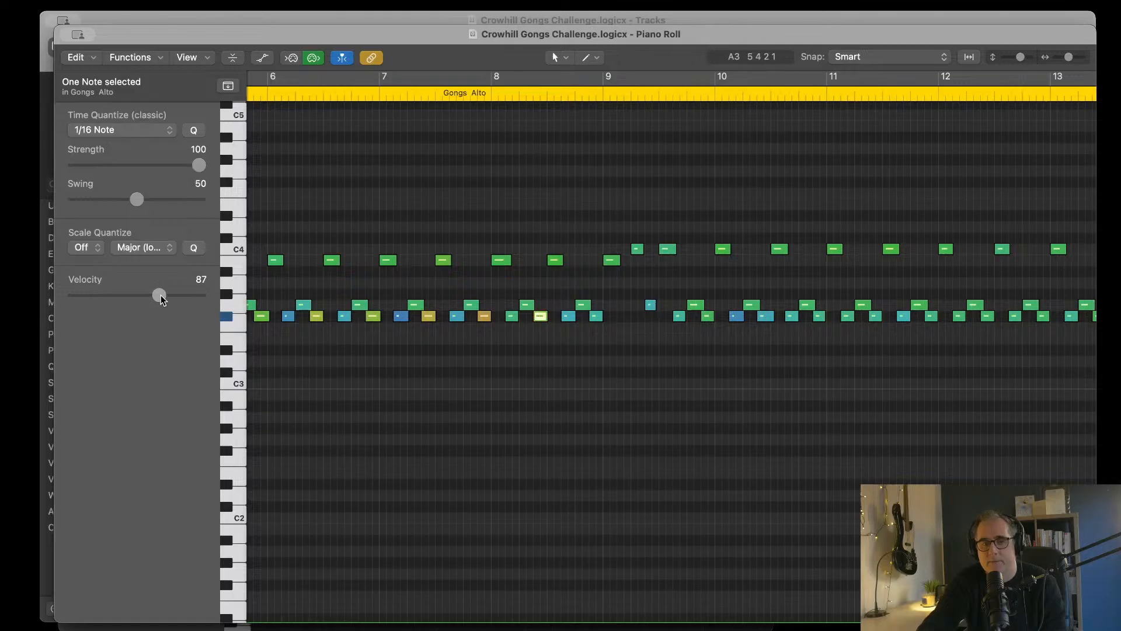
click(596, 316)
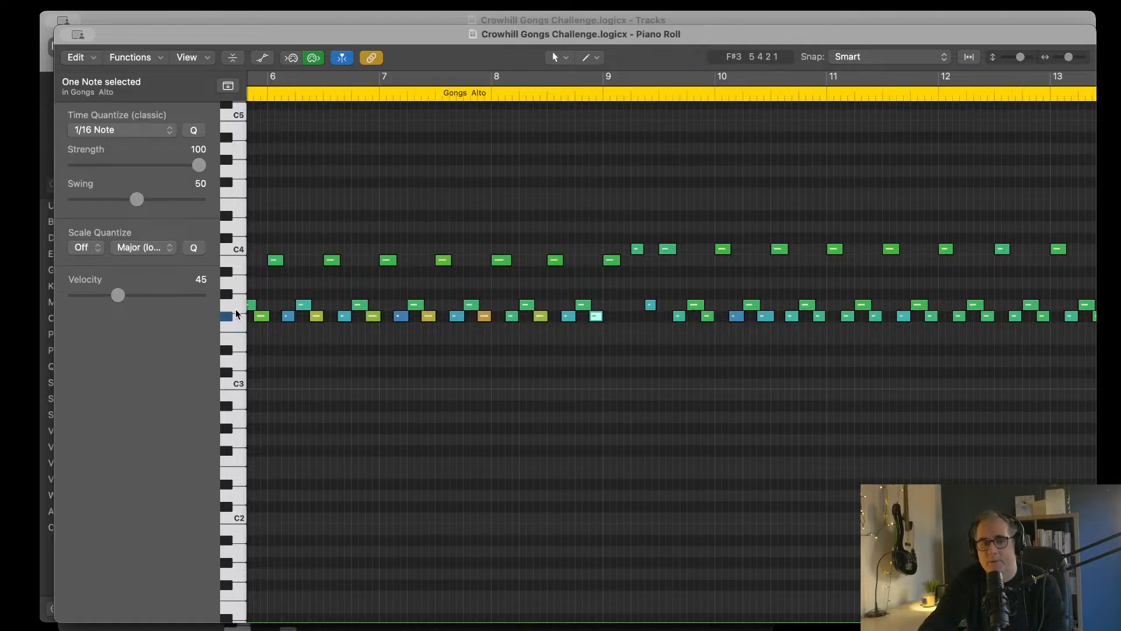
drag(123, 293, 161, 296)
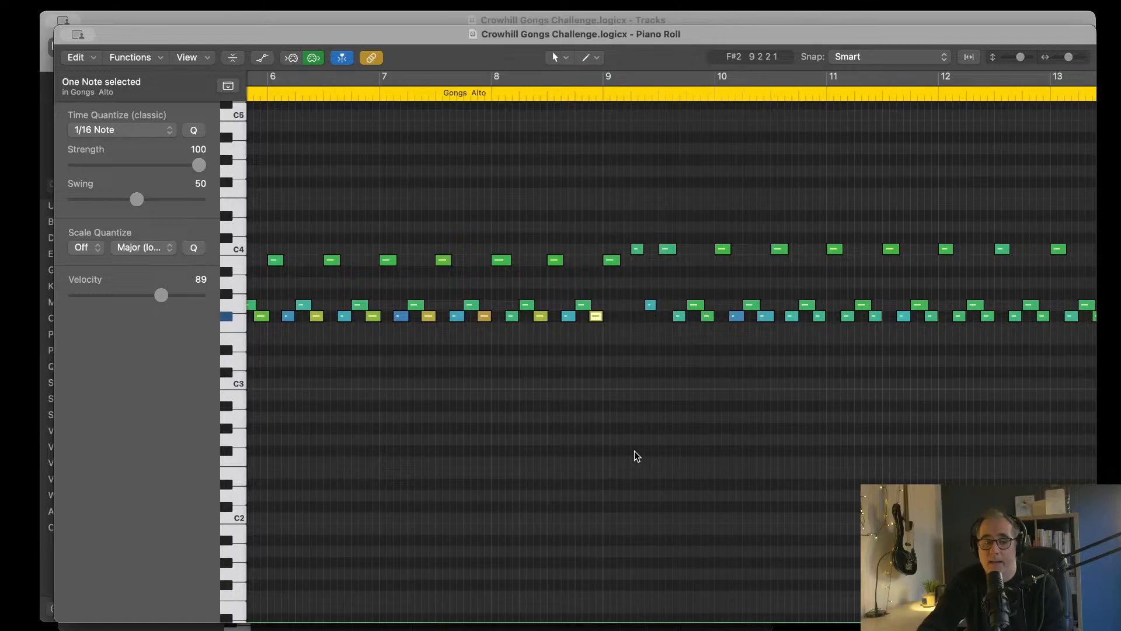
Step: Raise the last F#3 note of bar 9 to velocity 96, and raise both second-in-pair F#3 notes in bar 10
scroll(607, 444, right, 5)
scroll(588, 438, right, 2)
click(461, 316)
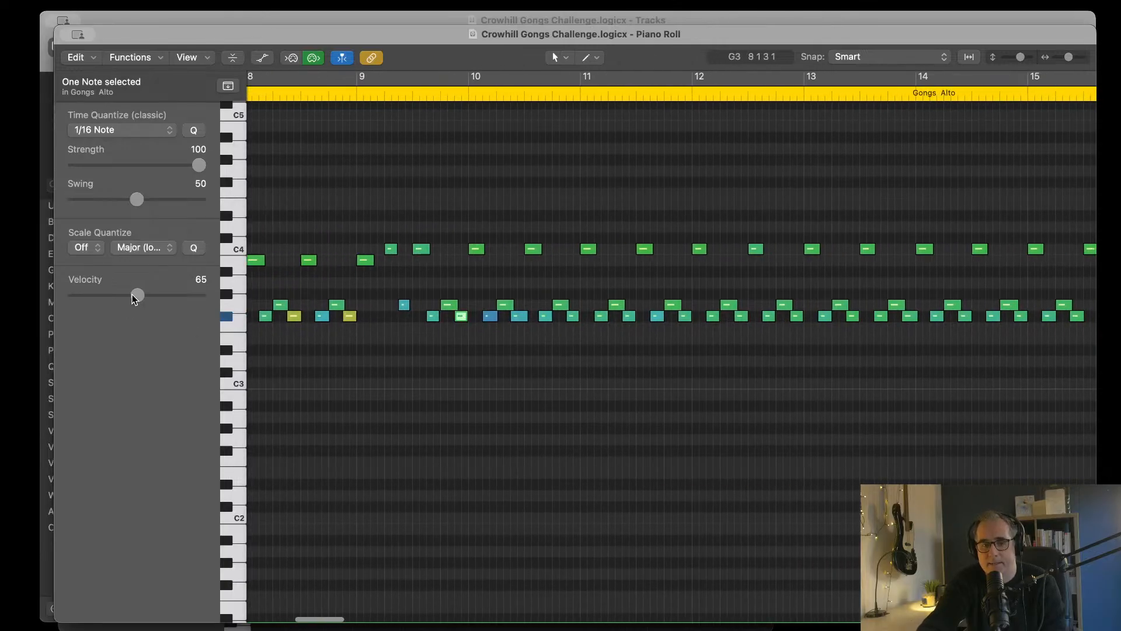
drag(135, 294, 159, 297)
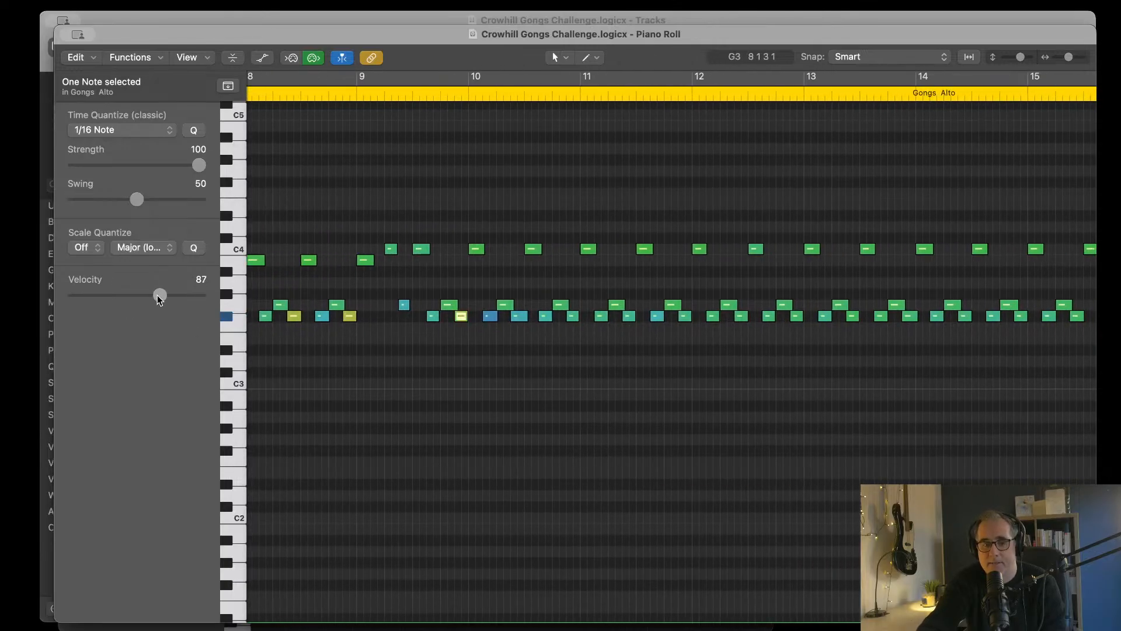
click(518, 316)
drag(109, 295, 158, 295)
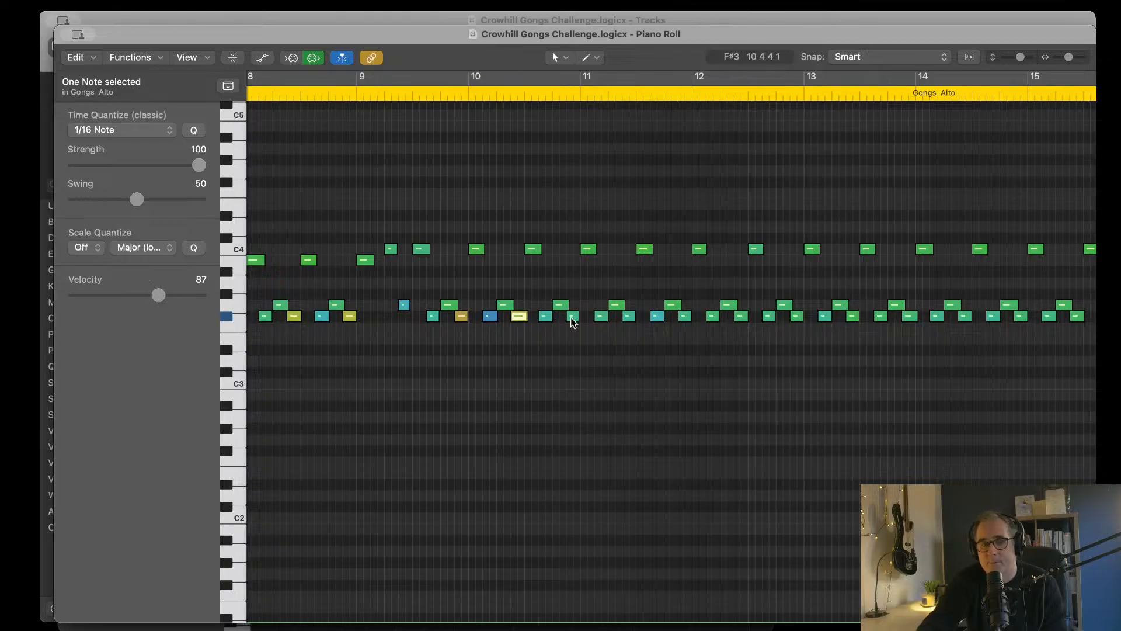
click(573, 316)
drag(124, 297, 164, 298)
Step: Raise both second-in-pair F#3 notes in bar 11, and set the mid-bar 12 one to velocity 84
click(632, 315)
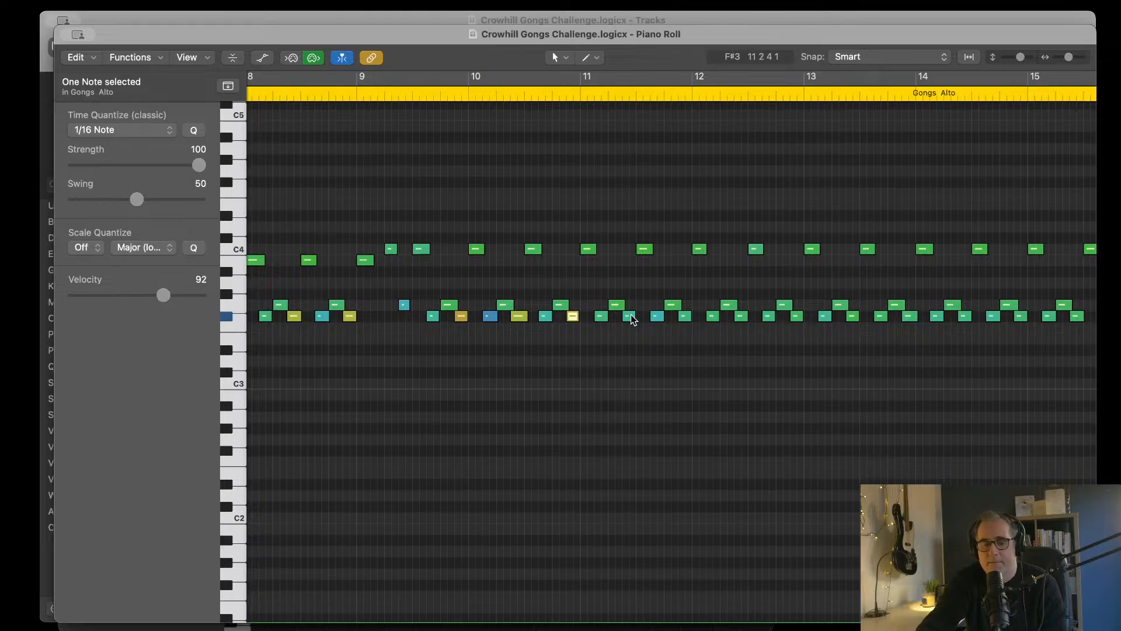
drag(128, 293, 155, 295)
click(685, 317)
click(741, 316)
Step: Raise the F#3 notes at the end of bar 12 and in mid-bar 13 to velocities 92 and 96
scroll(689, 393, right, 5)
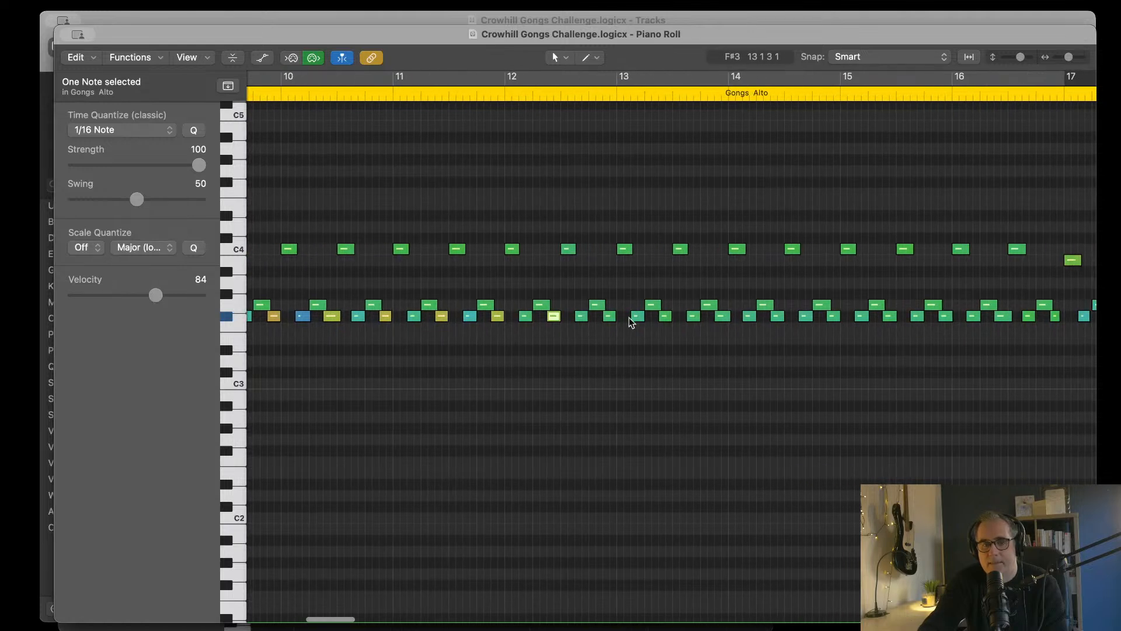
click(612, 317)
drag(136, 297, 167, 298)
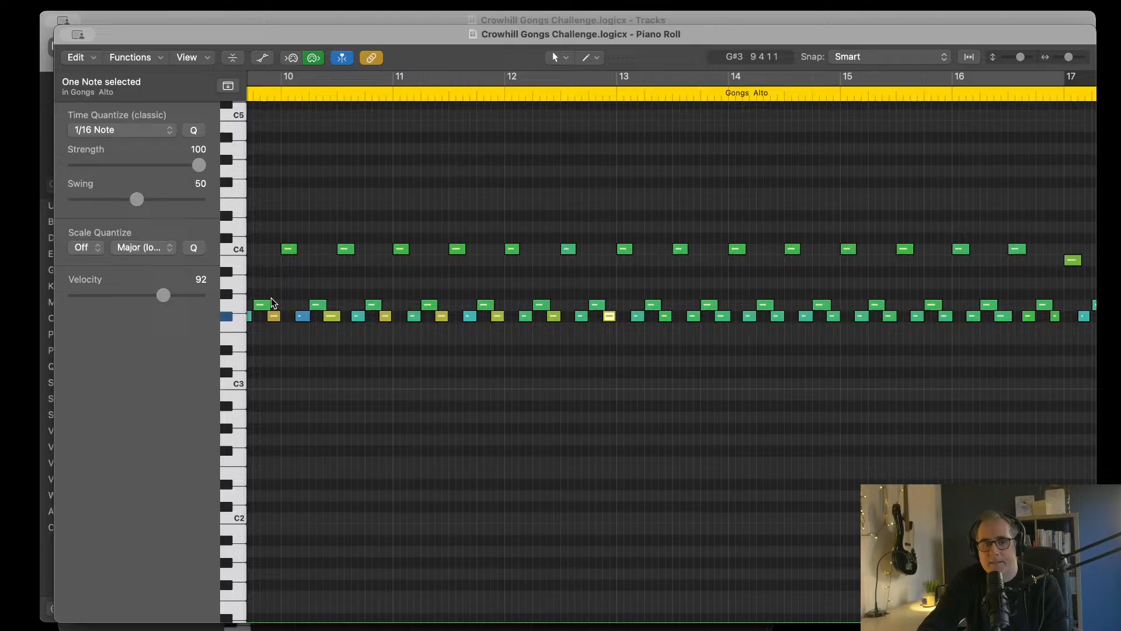
click(664, 316)
drag(139, 295, 168, 295)
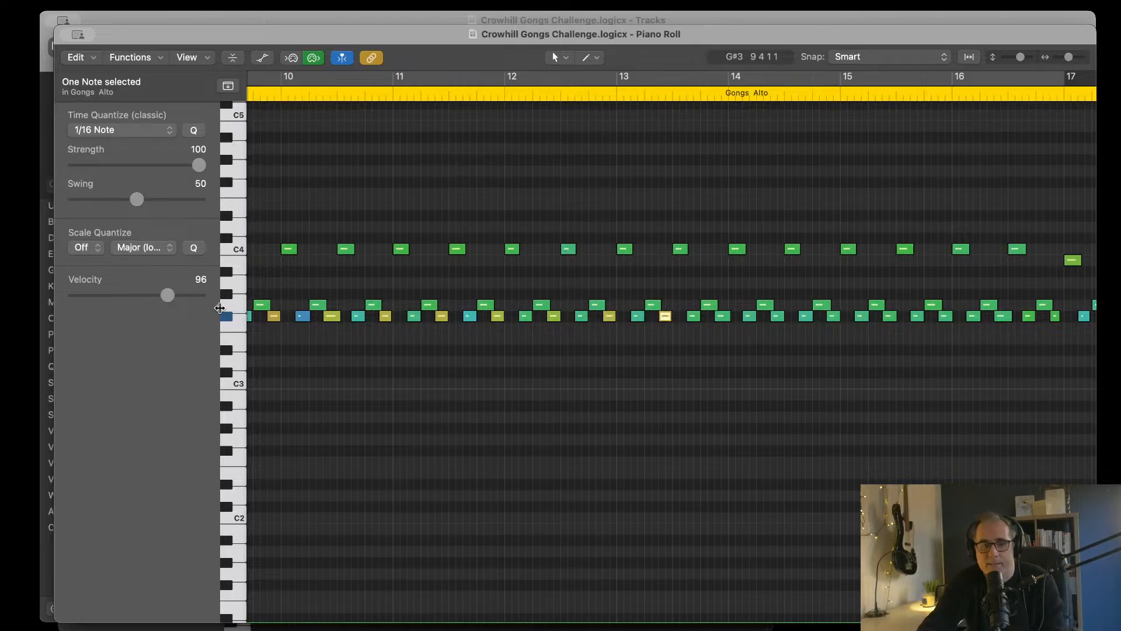
Step: Raise the F#3 note at the end of bar 13, and set the second-in-pair one in mid-bar 14 to velocity 93
scroll(734, 371, right, 2)
click(694, 316)
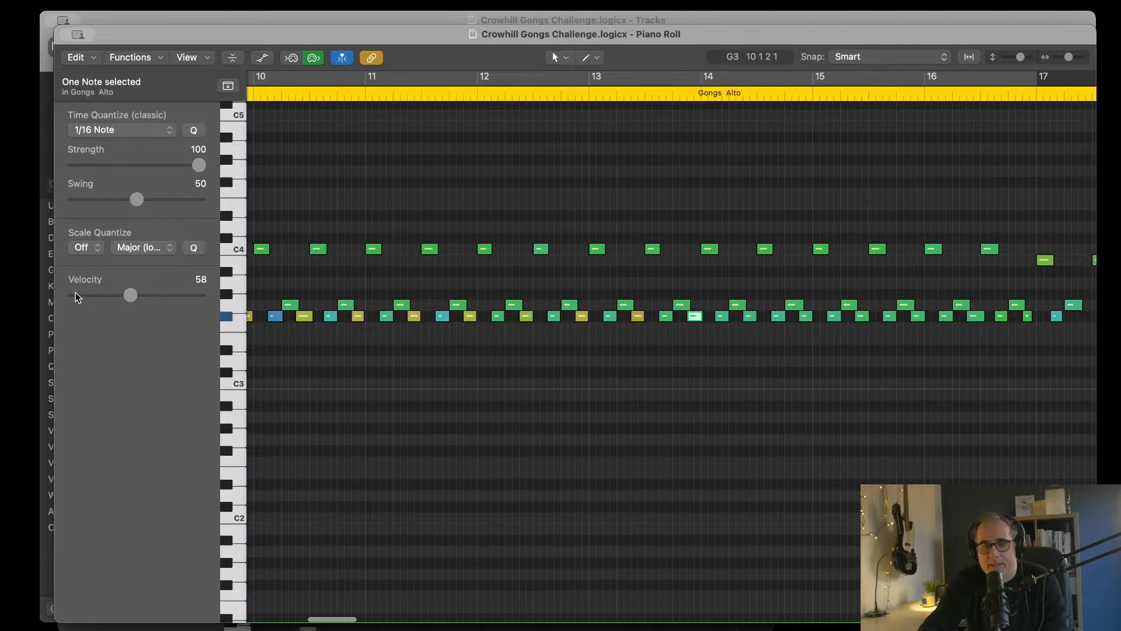
drag(138, 298, 168, 294)
click(750, 316)
Step: Raise the F#3 notes at the end of bar 14 and in mid-bar 15 to velocities 97 and 99
scroll(629, 335, right, 4)
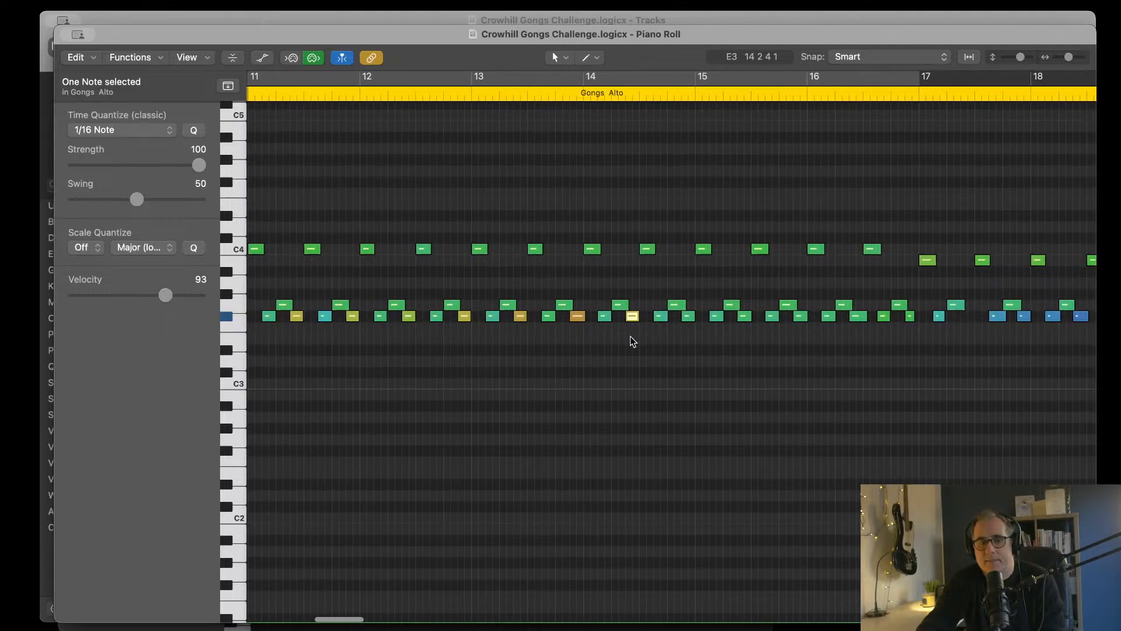
click(687, 316)
drag(131, 296, 168, 300)
scroll(781, 365, right, 6)
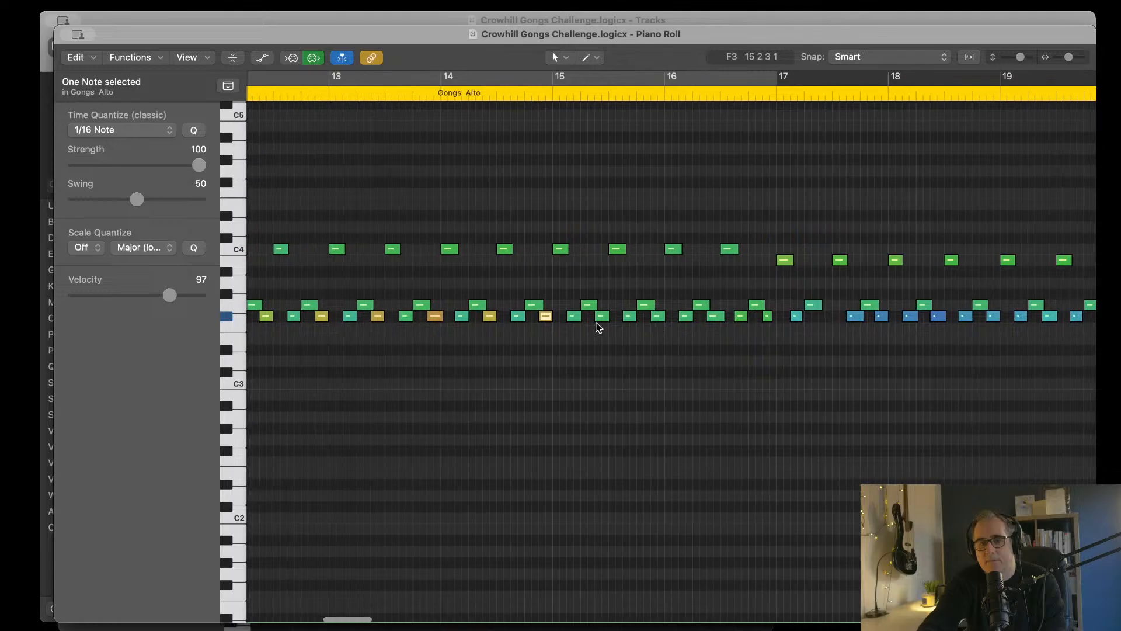
click(601, 316)
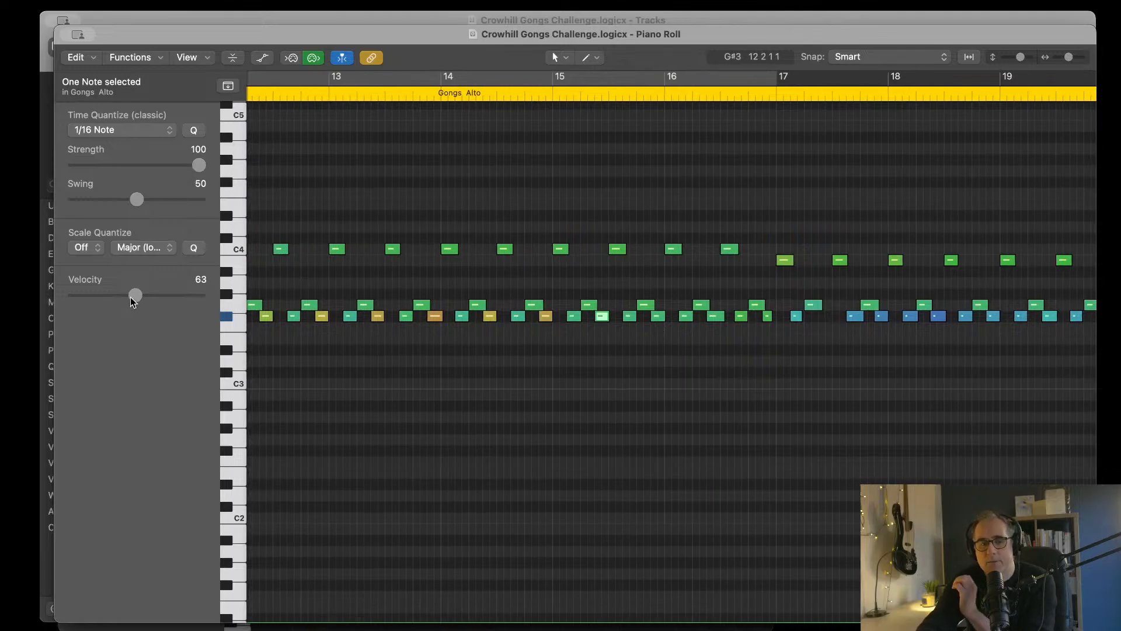
drag(131, 297, 201, 293)
Step: Raise the F#3 notes at the end of bar 15 and in mid-bar 16, and set the last one of bar 16 to velocity 93
scroll(583, 317, right, 5)
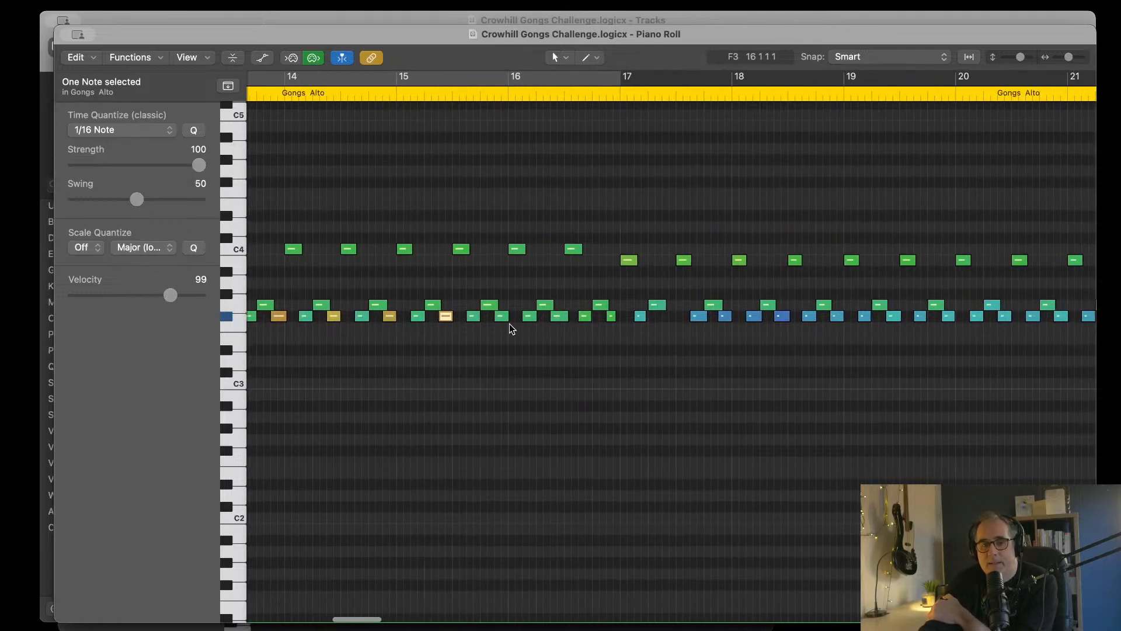
click(502, 315)
mouse_move(138, 296)
mouse_down()
mouse_move(174, 300)
mouse_move(141, 295)
mouse_move(157, 295)
mouse_up()
scroll(623, 352, right, 2)
click(530, 318)
click(582, 317)
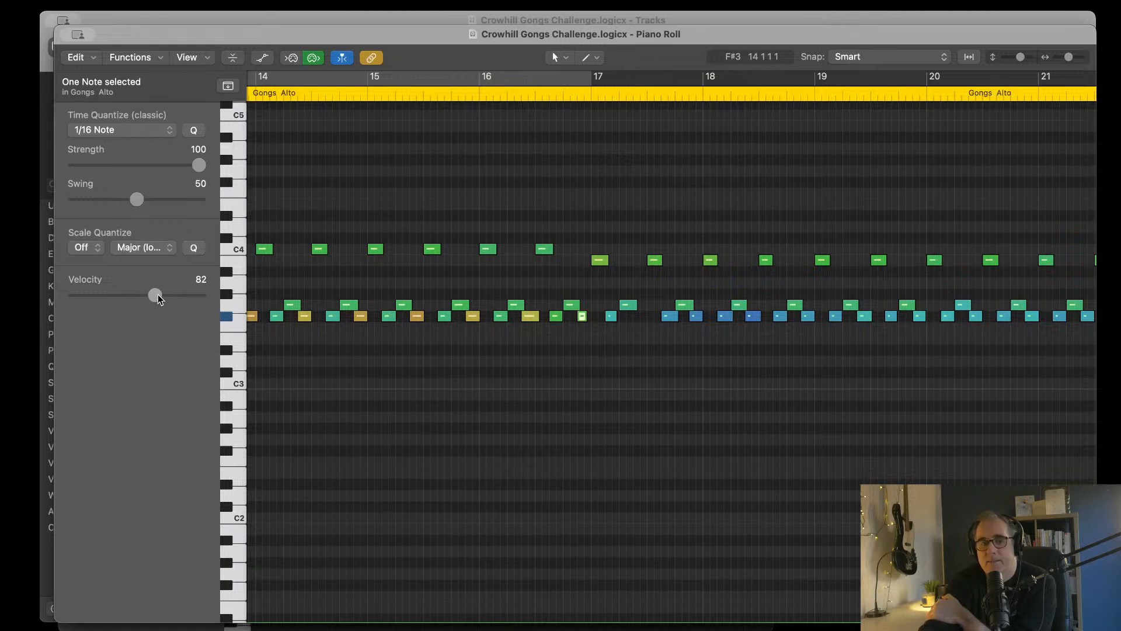
Step: Check the last F#3 note of bar 16, and raise the first F#3 note in the second half of bar 17 to velocity 92
scroll(660, 401, right, 3)
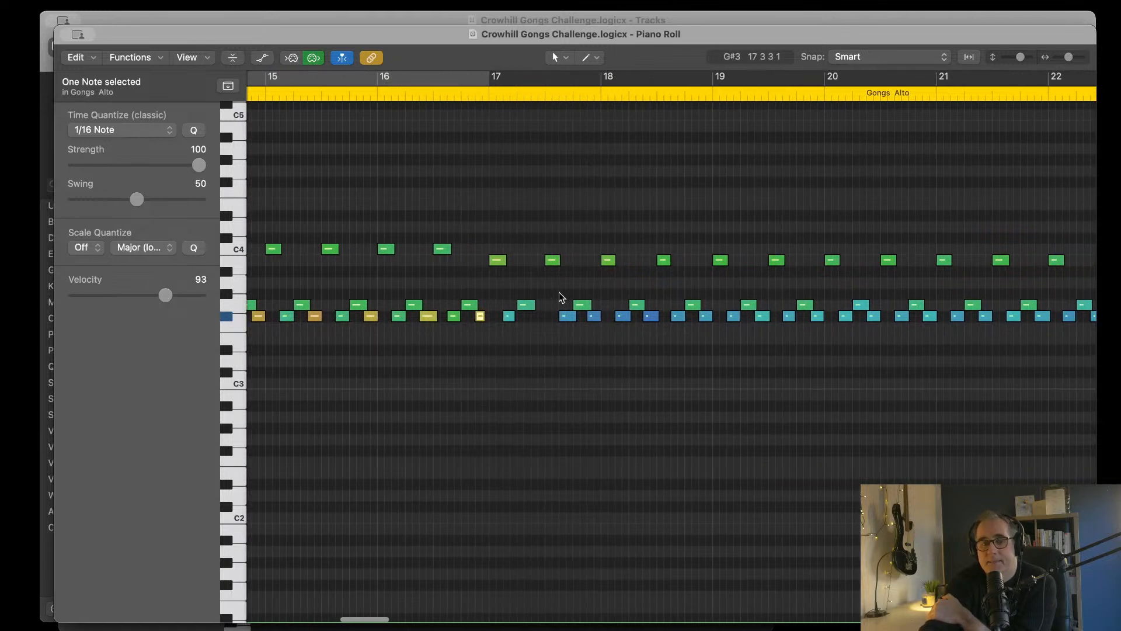
drag(166, 295, 103, 295)
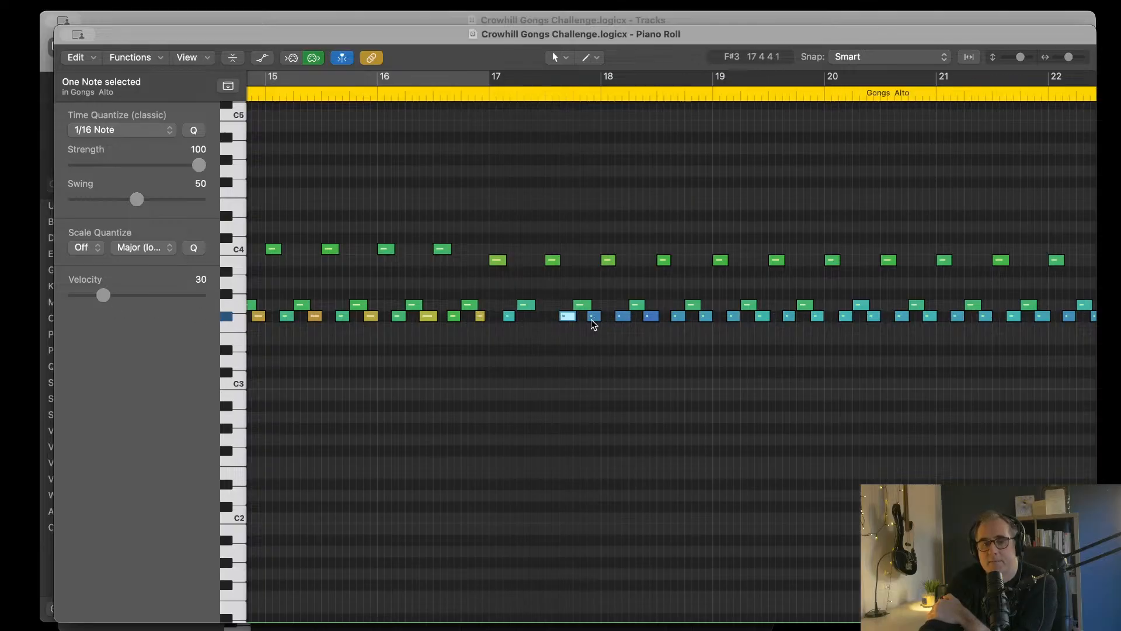
click(481, 317)
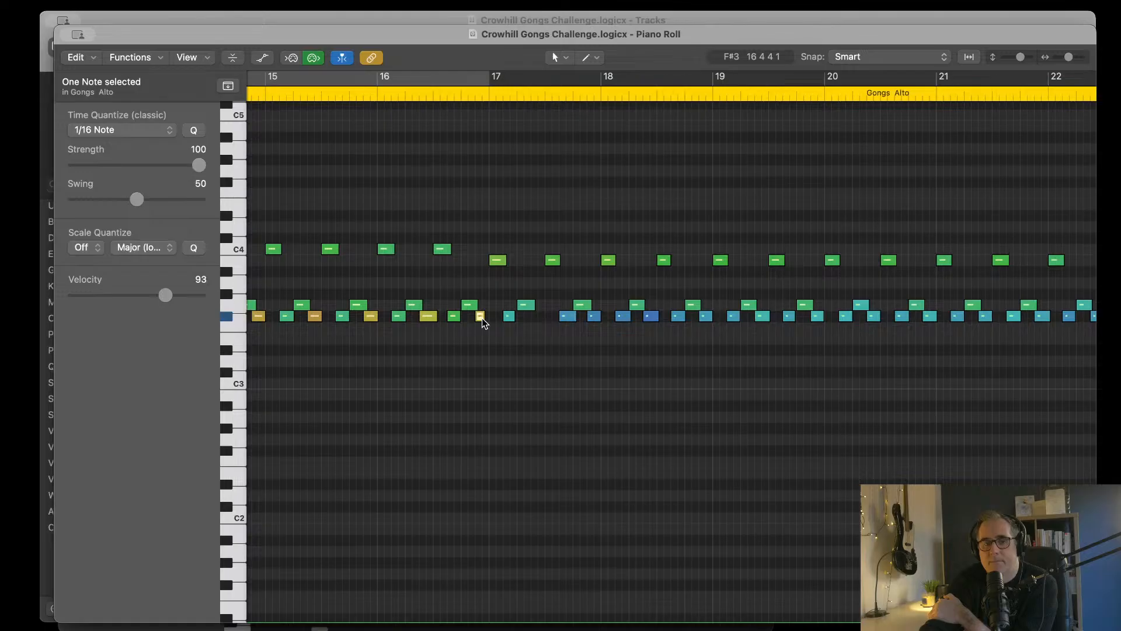
click(569, 317)
drag(108, 296, 166, 298)
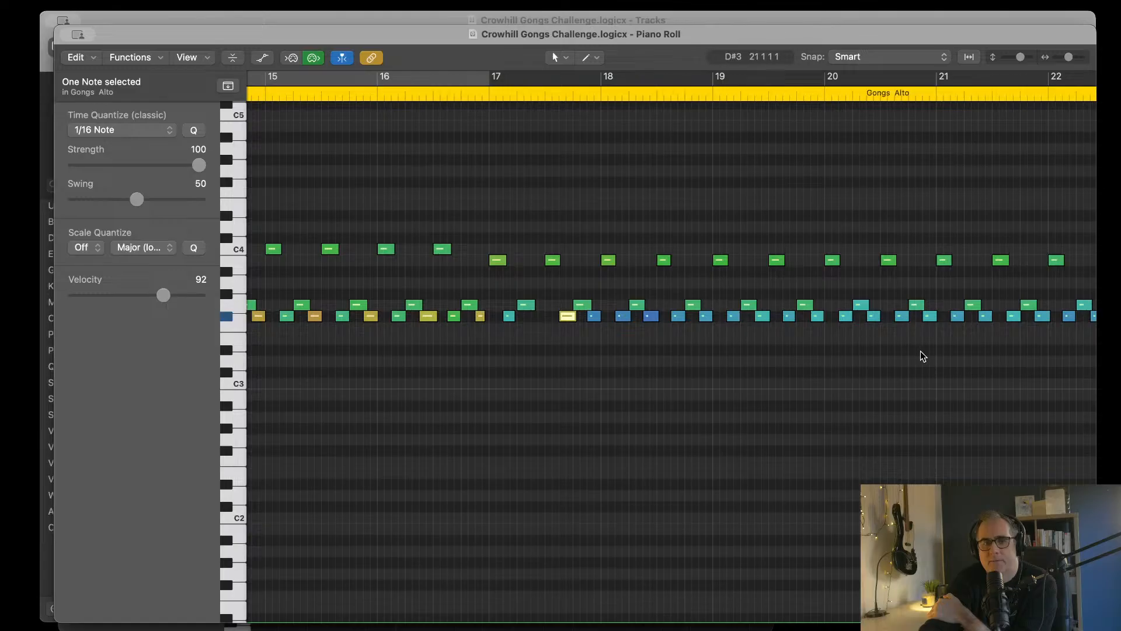
Step: Raise the first-in-pair F#3 notes in bar 18 to velocities 88 and 94
click(623, 316)
drag(114, 293, 167, 294)
scroll(672, 347, right, 5)
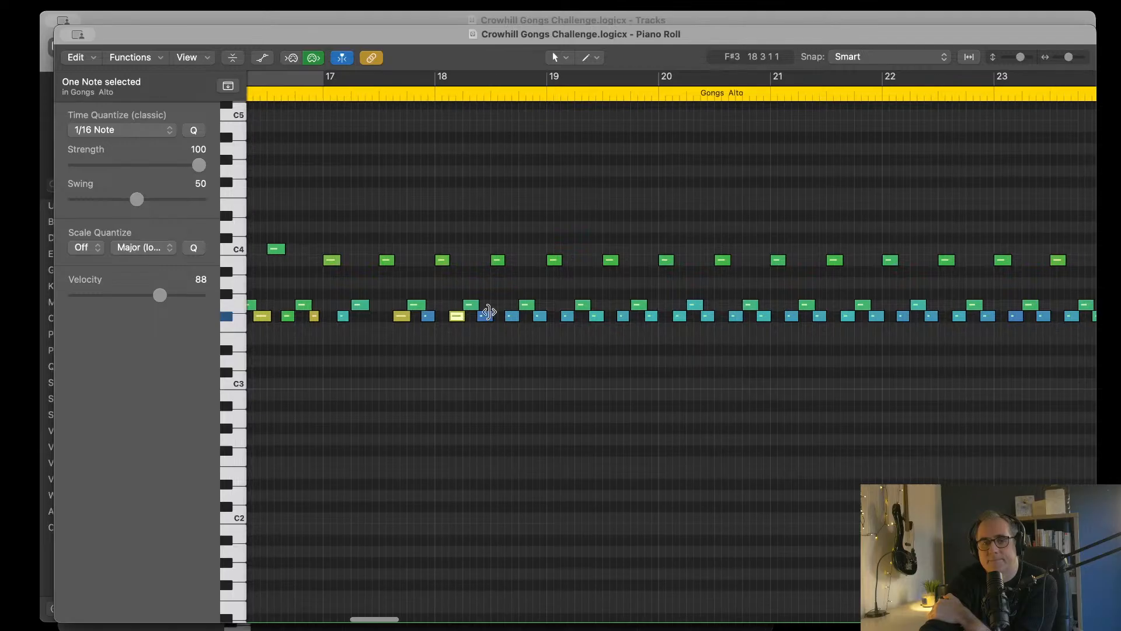
click(511, 316)
drag(105, 295, 155, 295)
Step: Raise both first-in-pair F#3 notes in bar 19, setting the earlier one to velocity 93
click(565, 316)
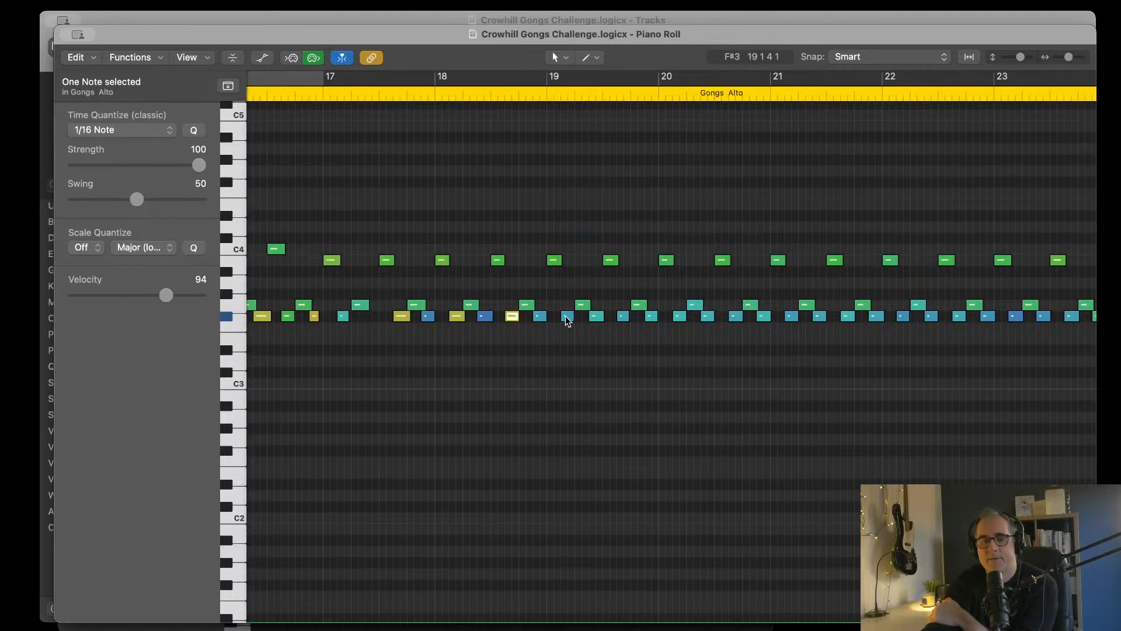
click(170, 296)
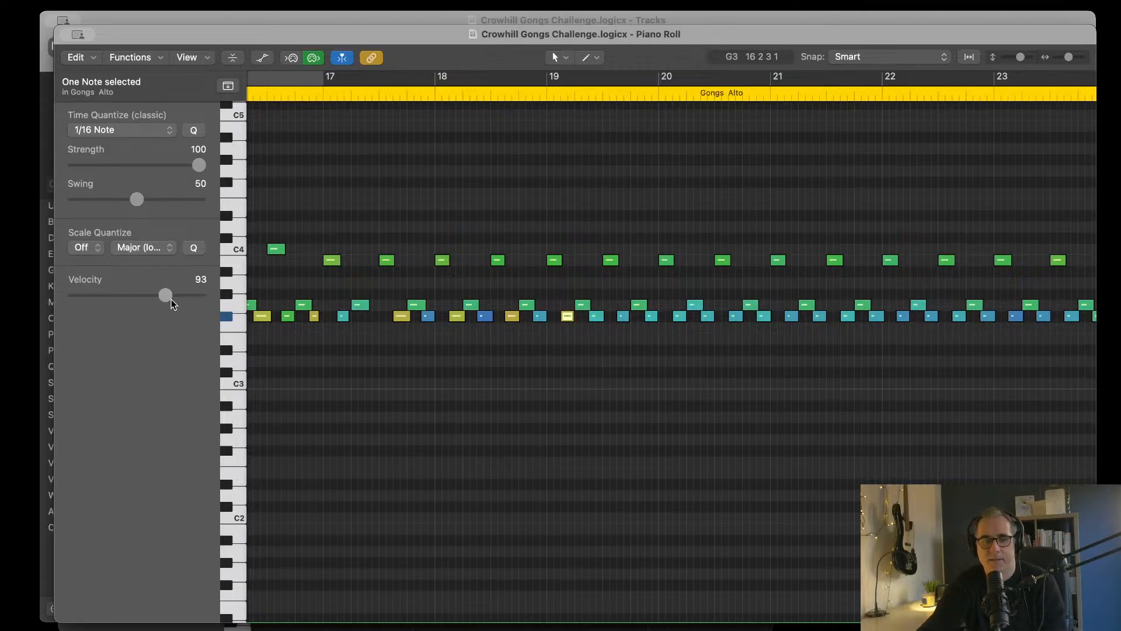
click(623, 317)
drag(127, 296, 164, 294)
Step: Raise the first-in-pair F#3 notes in bar 20 to velocities 88 and 84
click(678, 316)
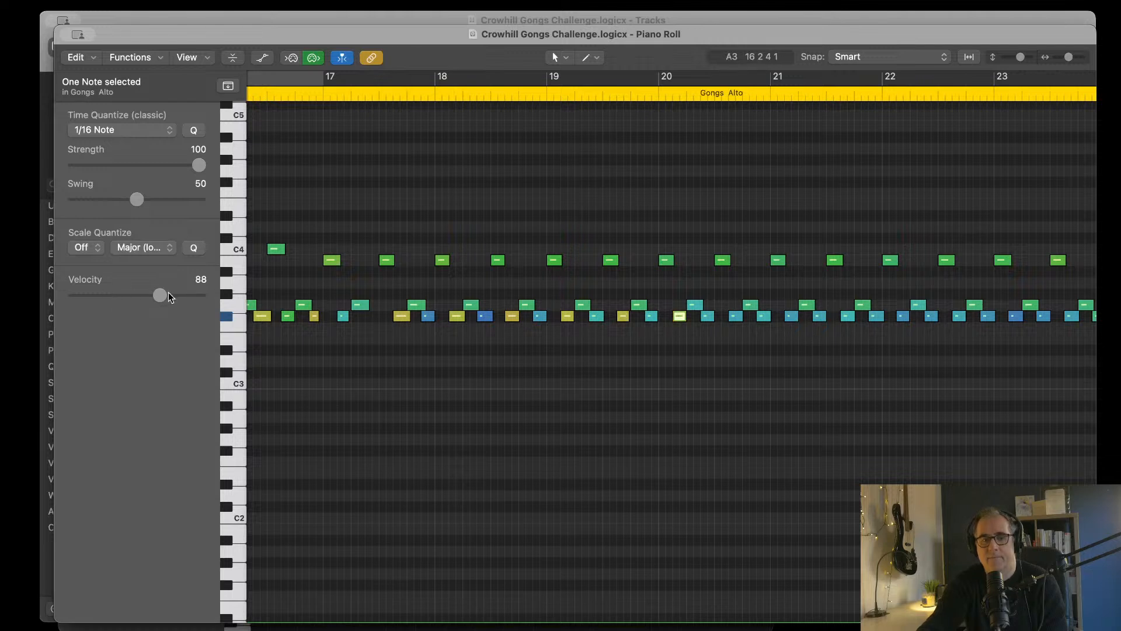
scroll(670, 343, right, 5)
scroll(670, 343, right, 1)
click(515, 318)
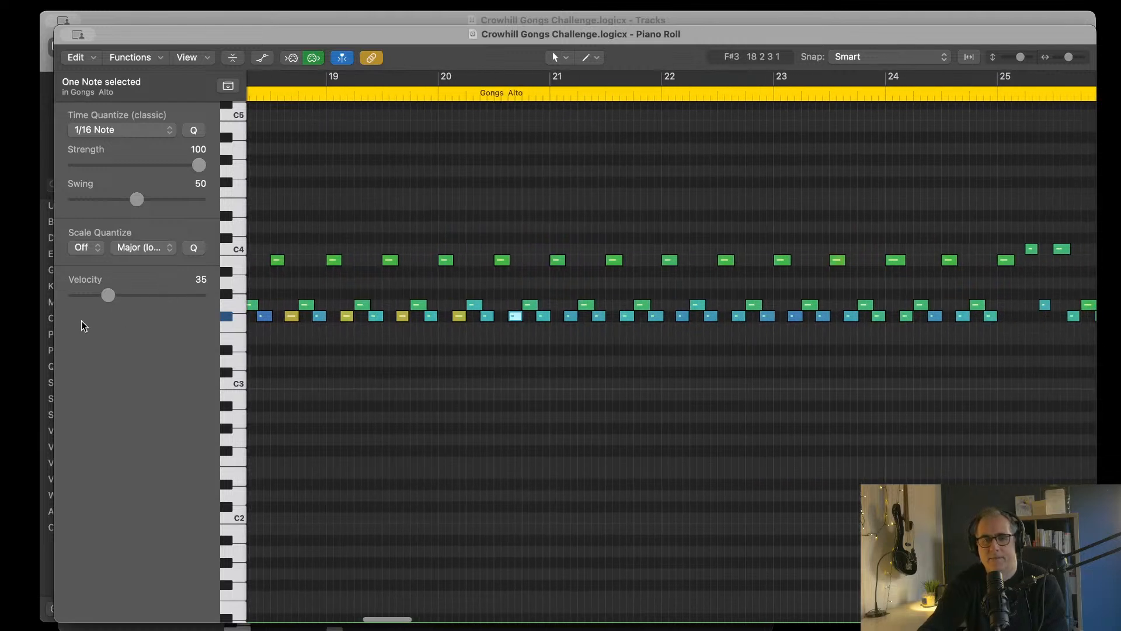
drag(107, 295, 157, 296)
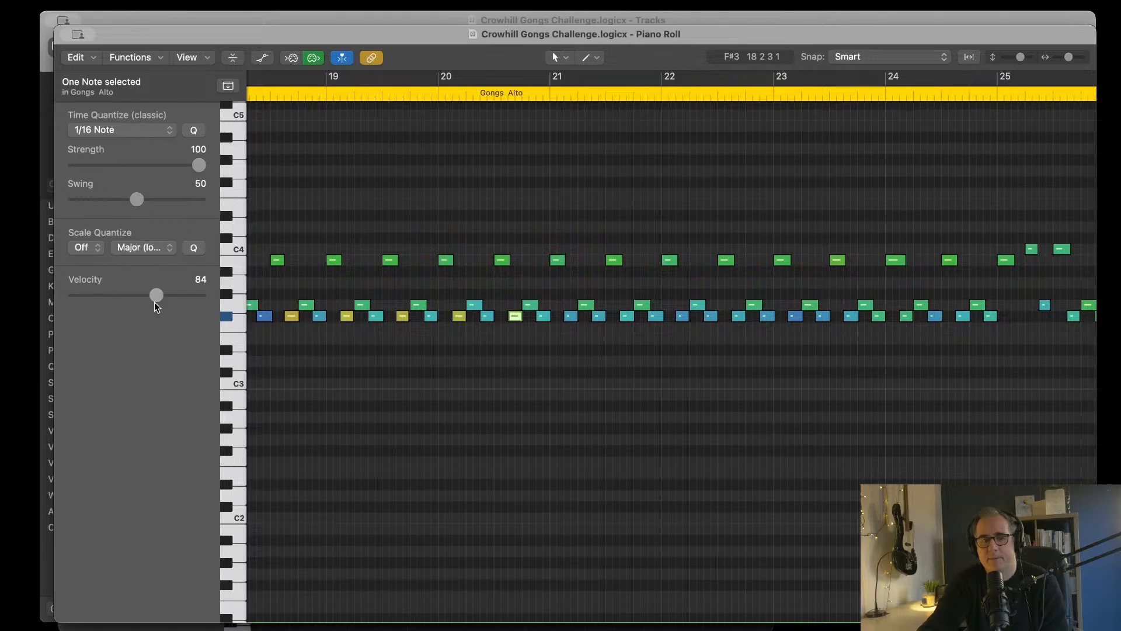
Step: Raise the first-in-pair F#3 notes in bars 21 and 22, setting the two in bar 22 to velocities 101 and 89
click(571, 317)
drag(107, 295, 173, 295)
click(627, 317)
click(683, 317)
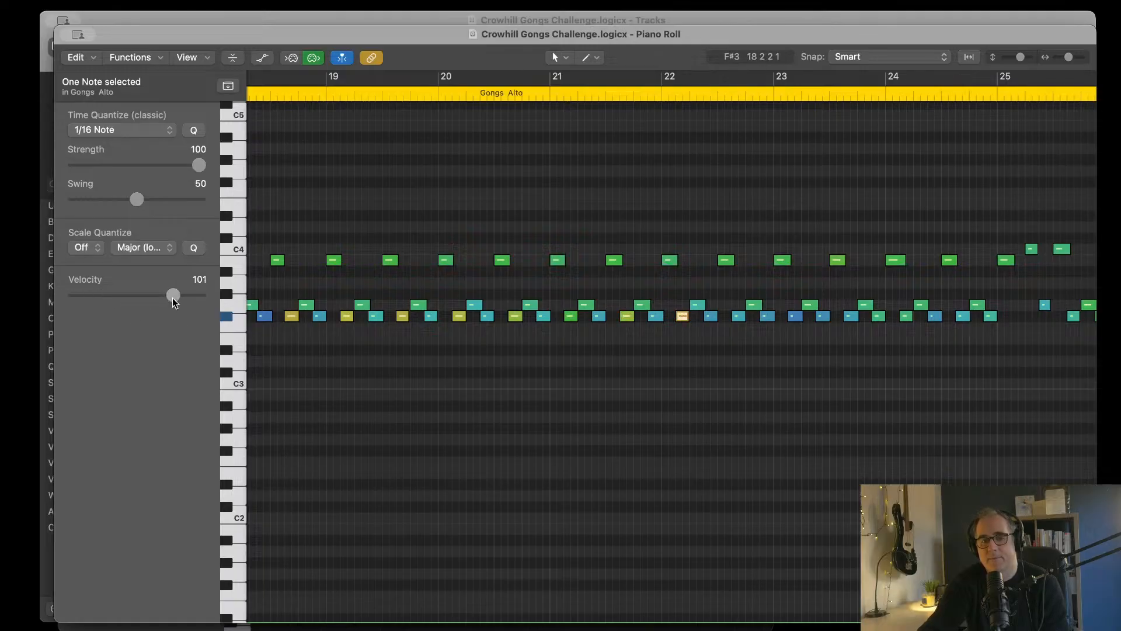
click(739, 316)
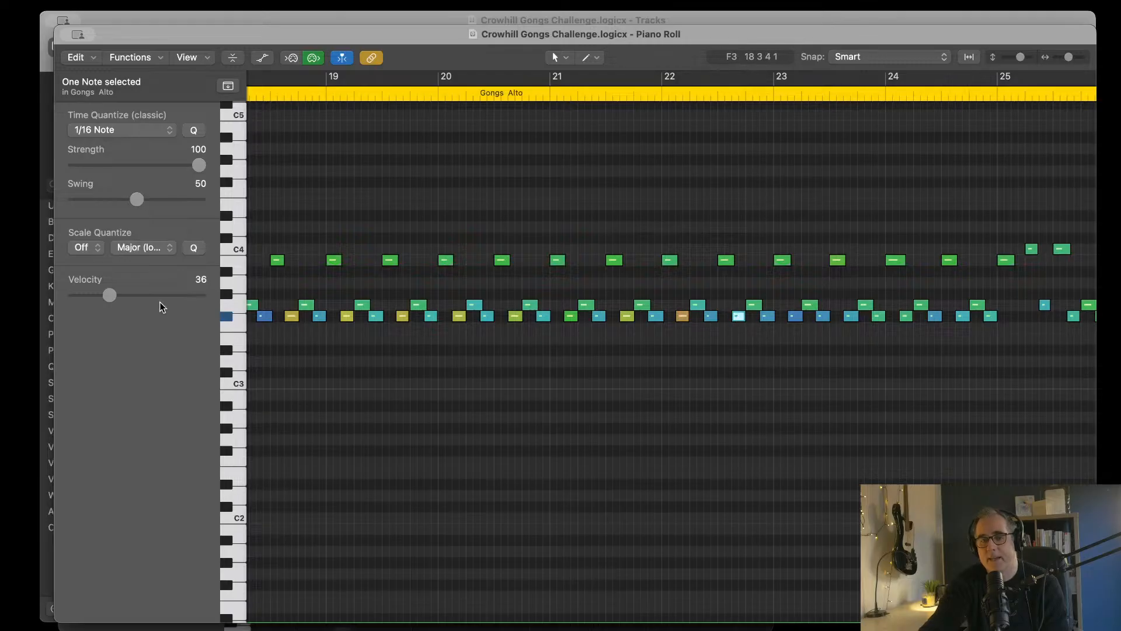
drag(118, 292, 162, 295)
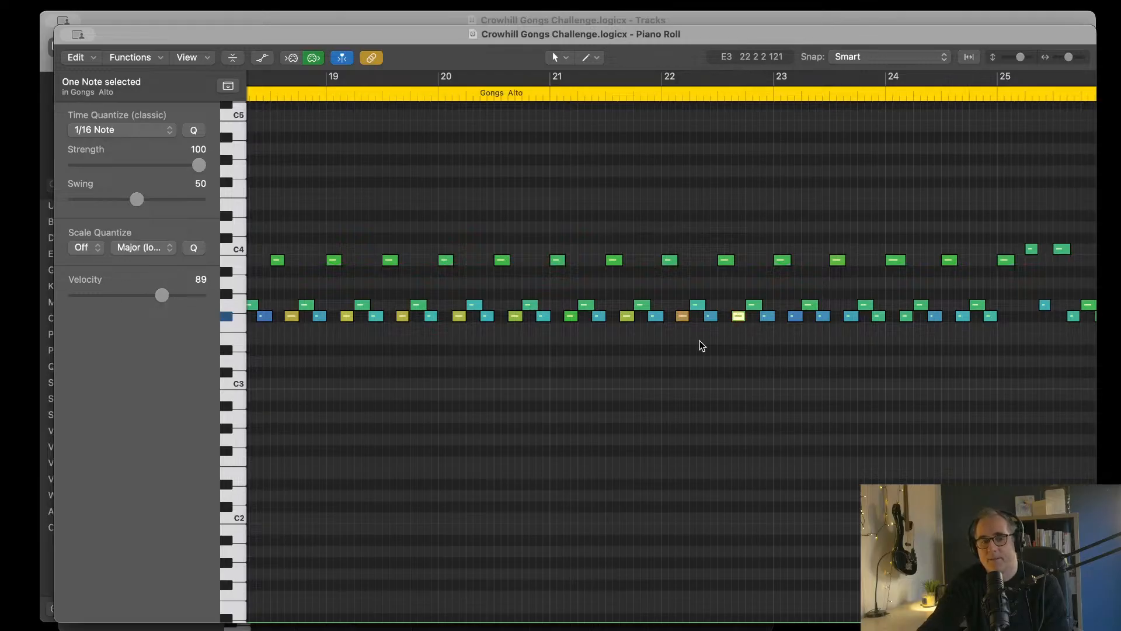
Step: Raise the first-in-pair F#3 notes in bar 23 to velocities 89 and 99
scroll(699, 341, right, 5)
scroll(699, 341, right, 5)
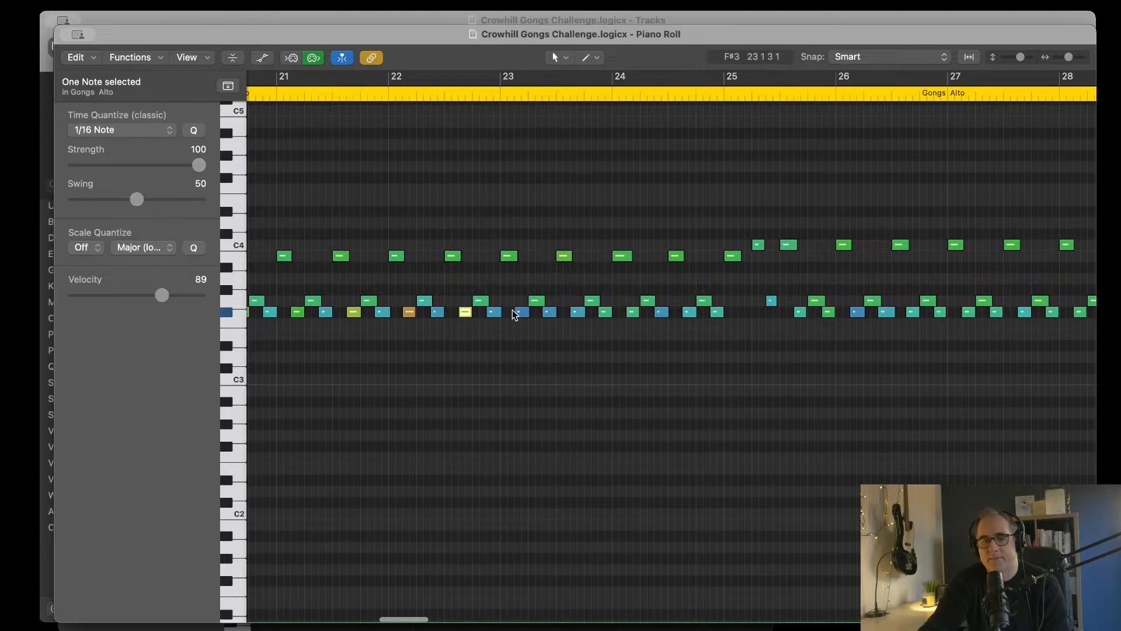
click(521, 312)
drag(99, 295, 161, 295)
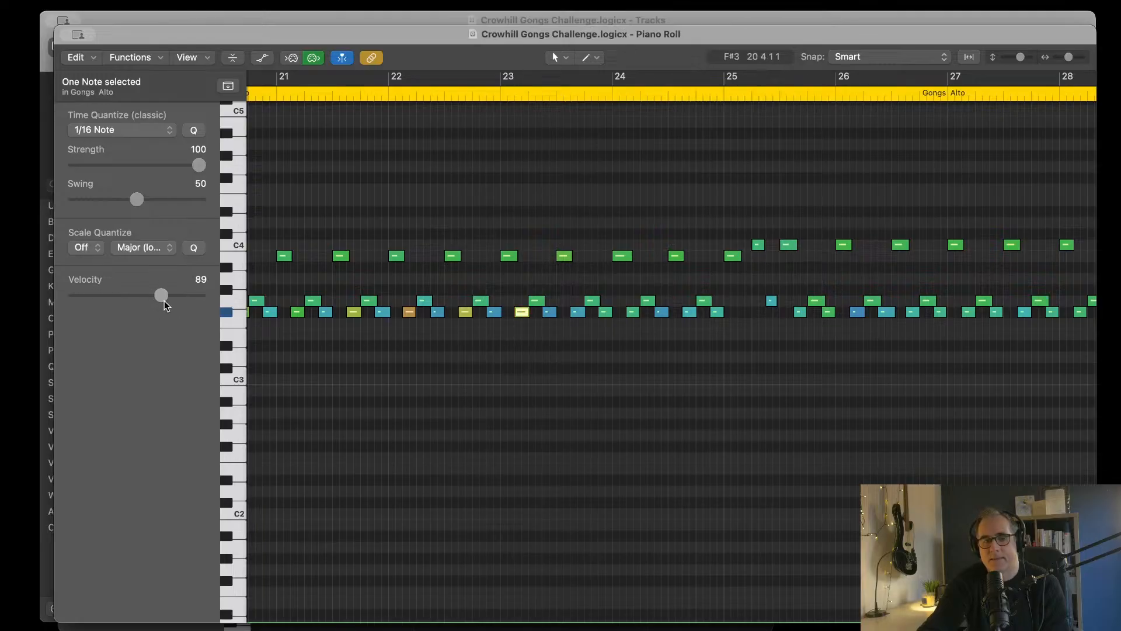
click(577, 312)
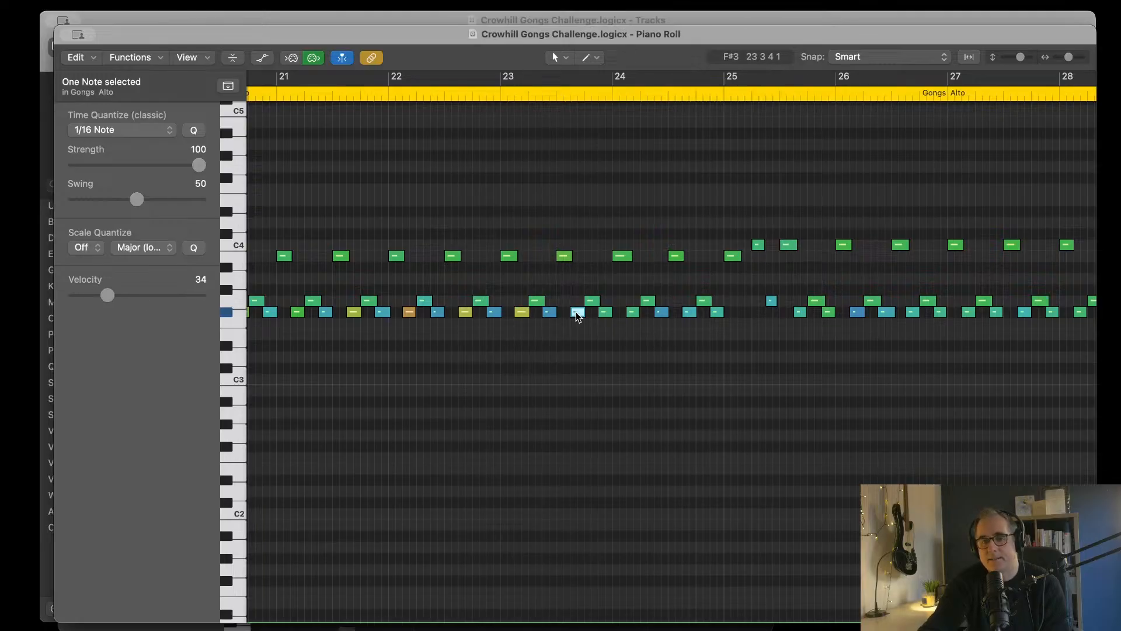
drag(107, 295, 166, 296)
Step: Raise both first-in-pair F#3 notes in bar 24, setting the second one to velocity 88
click(633, 312)
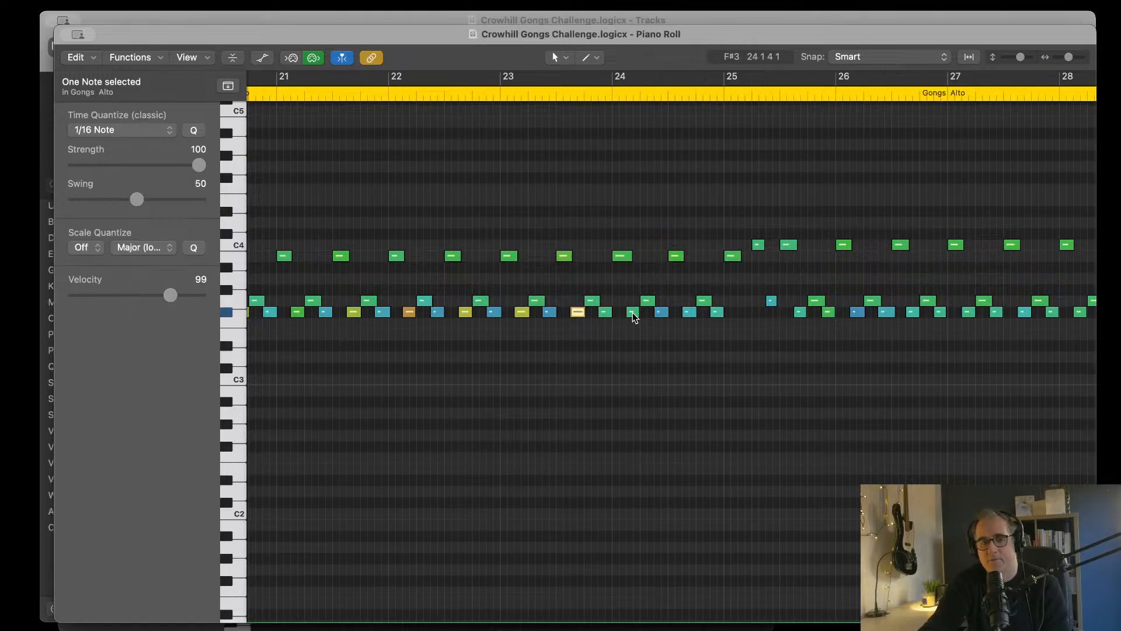
drag(130, 295, 160, 295)
click(689, 312)
Step: Raise the first-in-pair F#3 notes in bars 25 and 26, setting the earlier one in bar 26 to velocity 99
scroll(640, 380, right, 5)
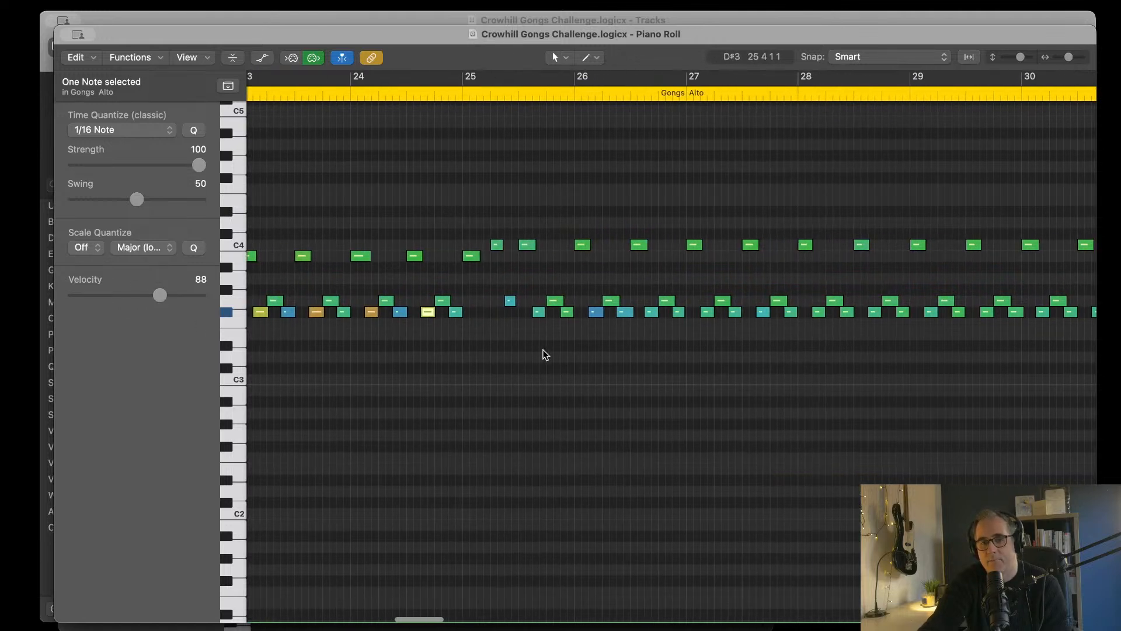
click(539, 312)
drag(142, 292, 171, 295)
click(596, 312)
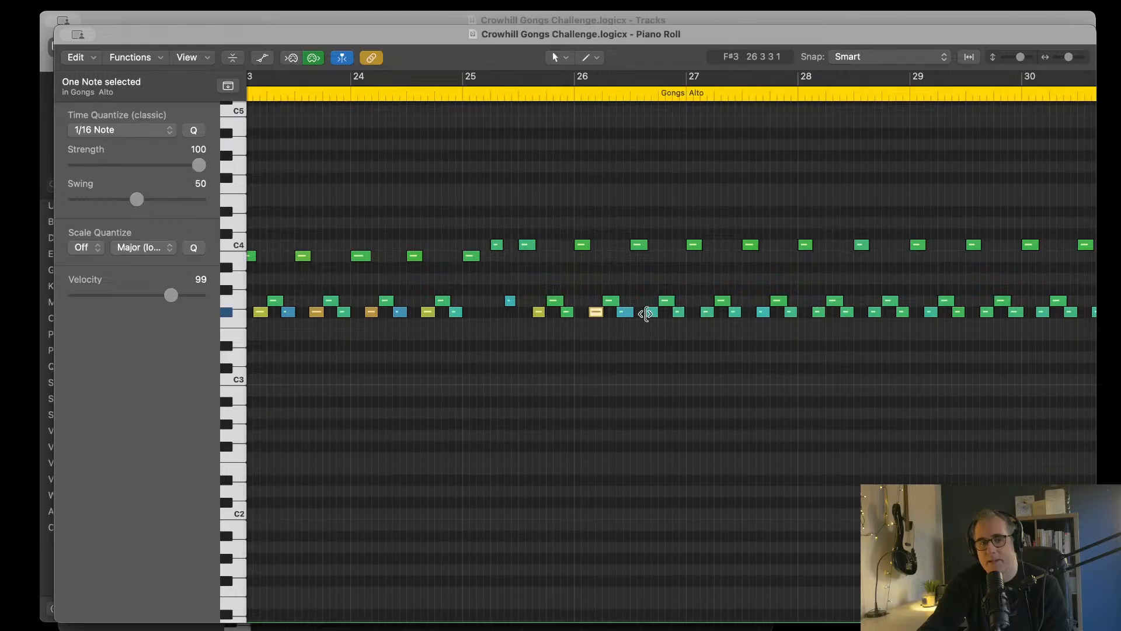
click(654, 314)
drag(126, 295, 169, 296)
Step: Raise the first-in-pair F#3 notes in bar 27 to velocities 92 and 101
click(706, 312)
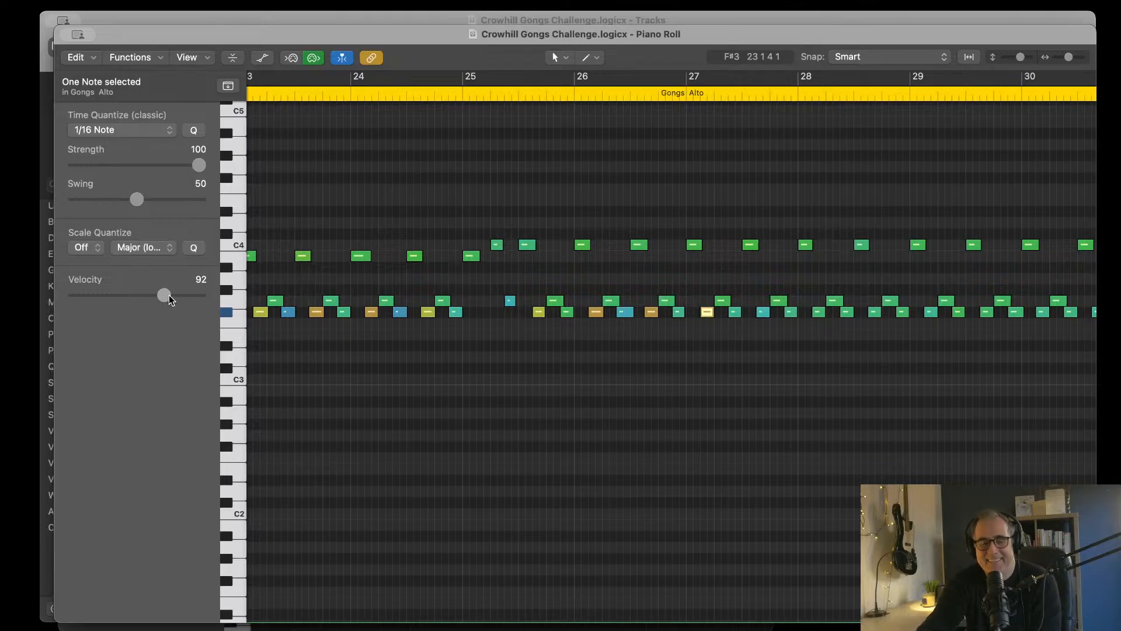
scroll(703, 339, right, 5)
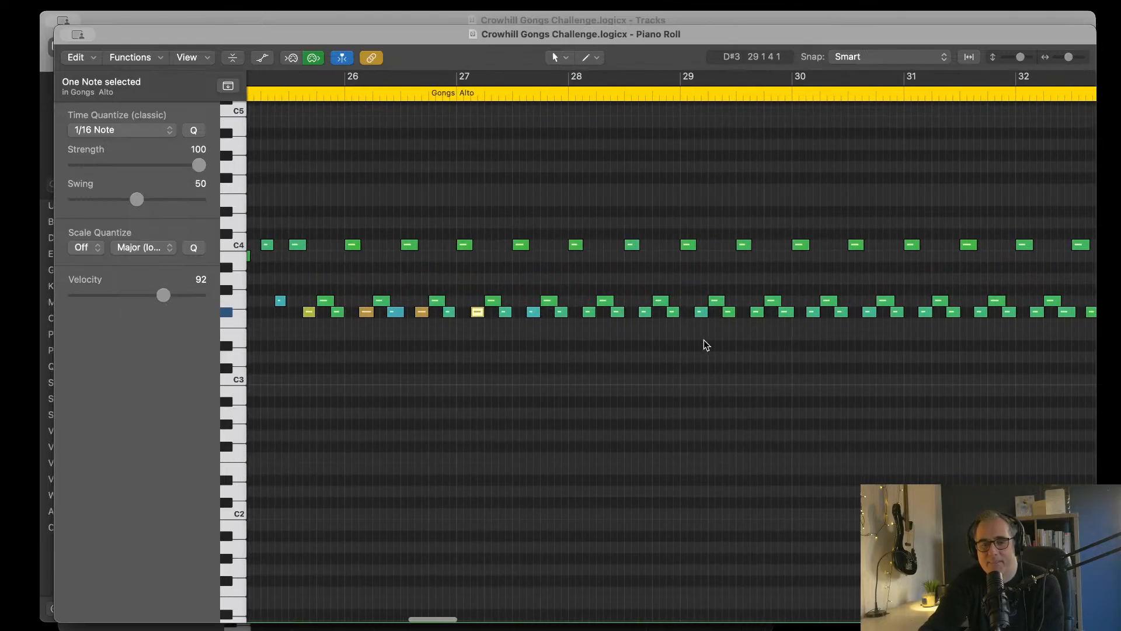
click(535, 311)
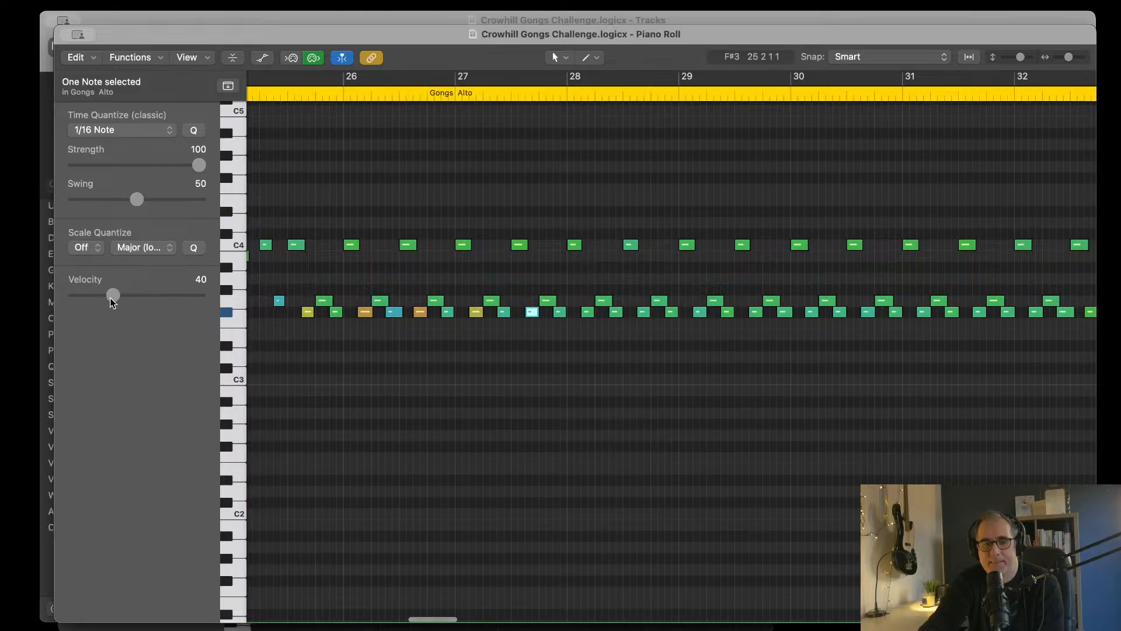
drag(111, 296, 171, 302)
Step: Raise the first-in-pair F#3 notes in bar 28 to velocities 100 and 97
scroll(464, 323, right, 3)
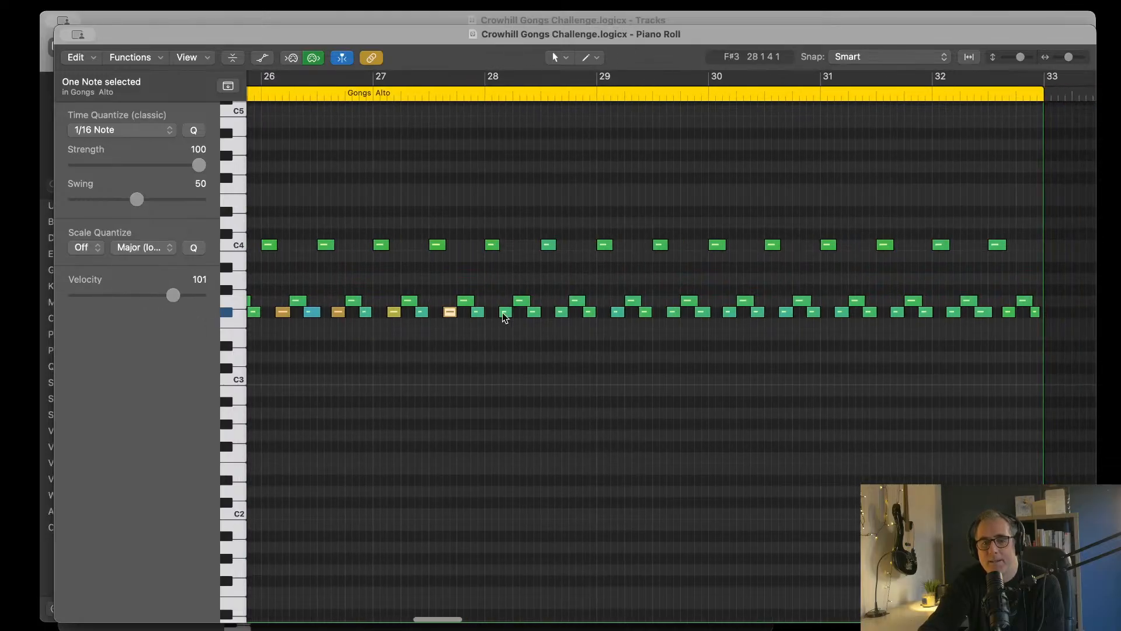
click(505, 312)
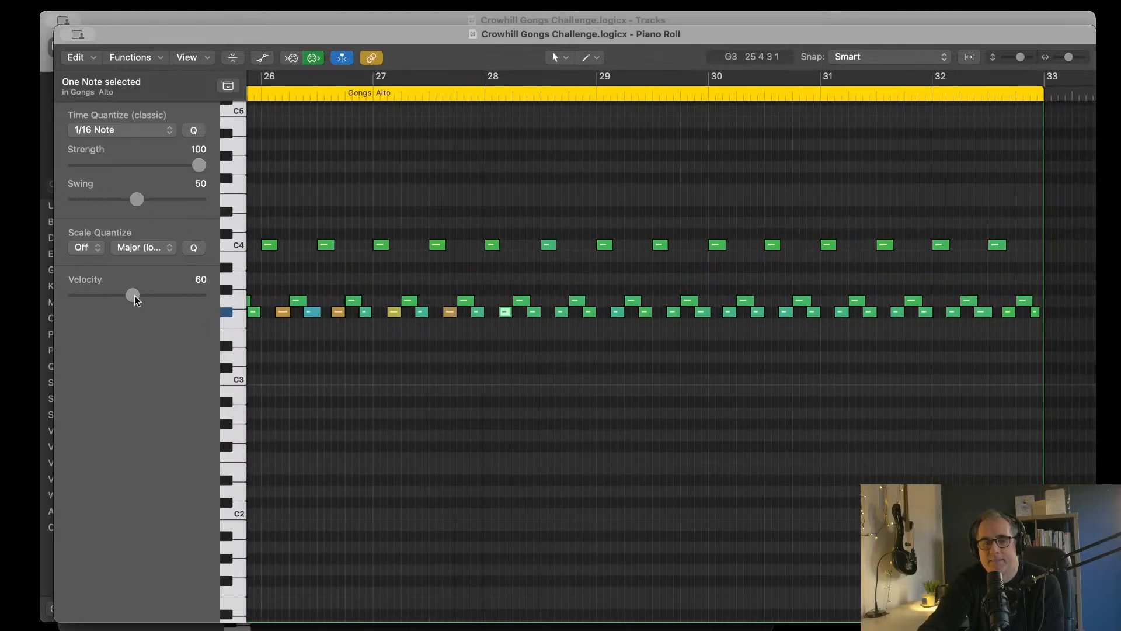
drag(135, 295, 173, 296)
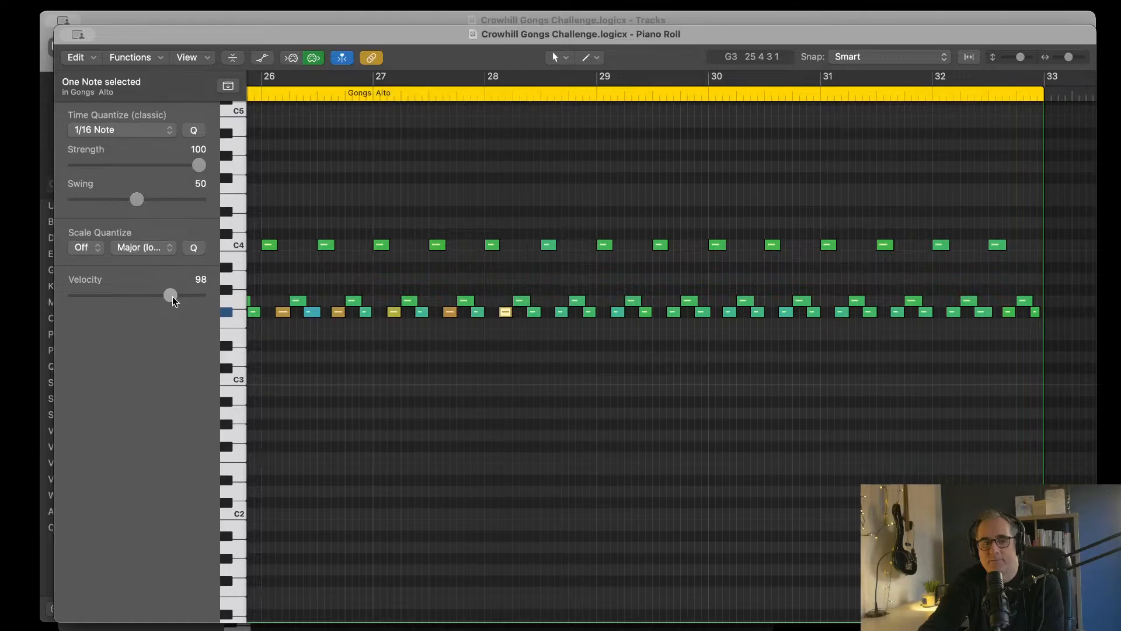
click(562, 312)
drag(153, 296, 173, 299)
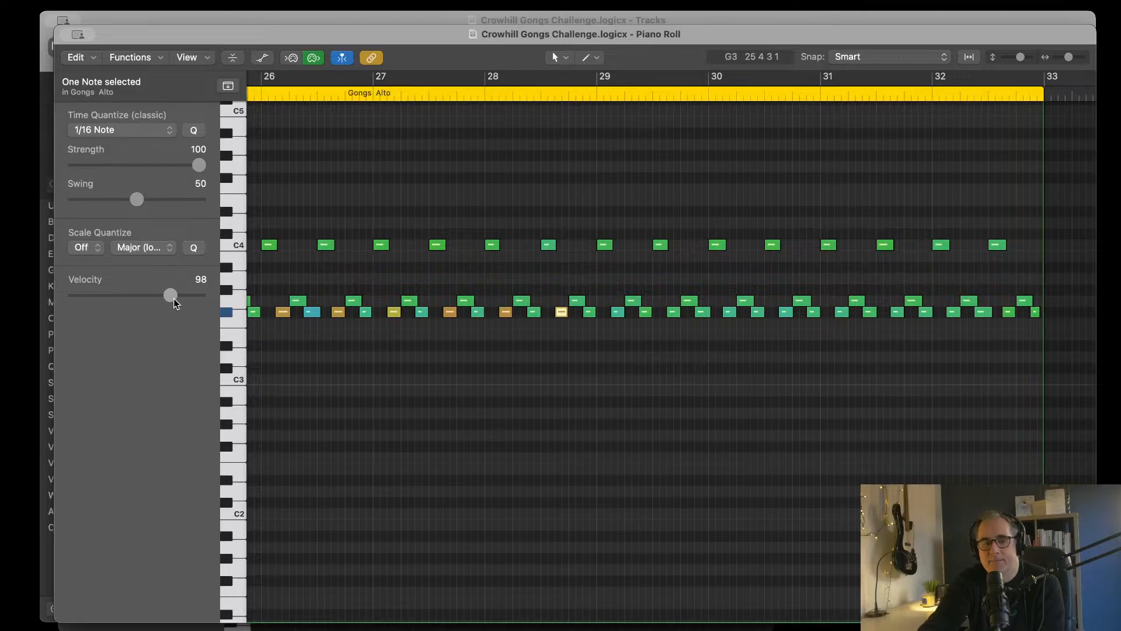
Step: Raise both first-in-pair F#3 notes in bar 29, setting the second one to velocity 102
click(617, 313)
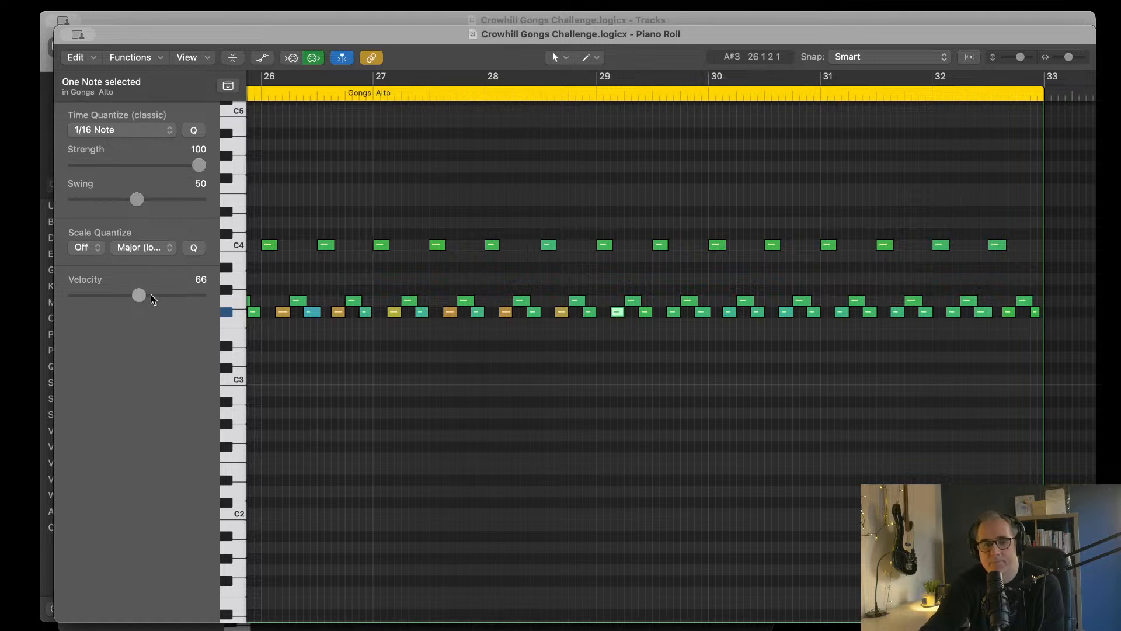
drag(151, 294, 168, 296)
click(672, 313)
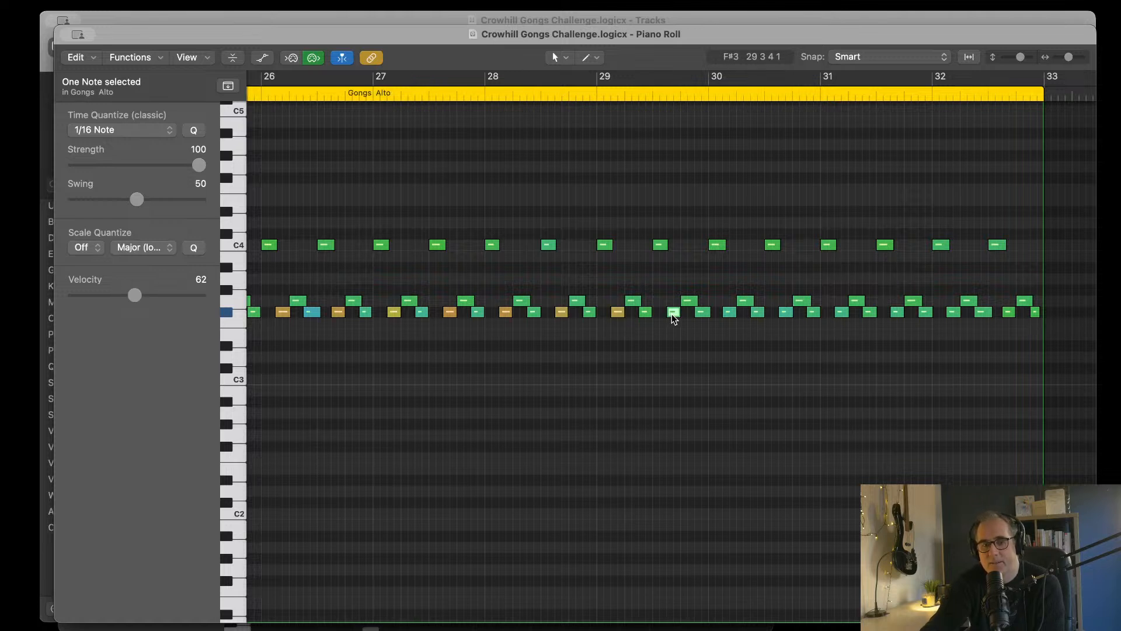
drag(173, 300, 177, 300)
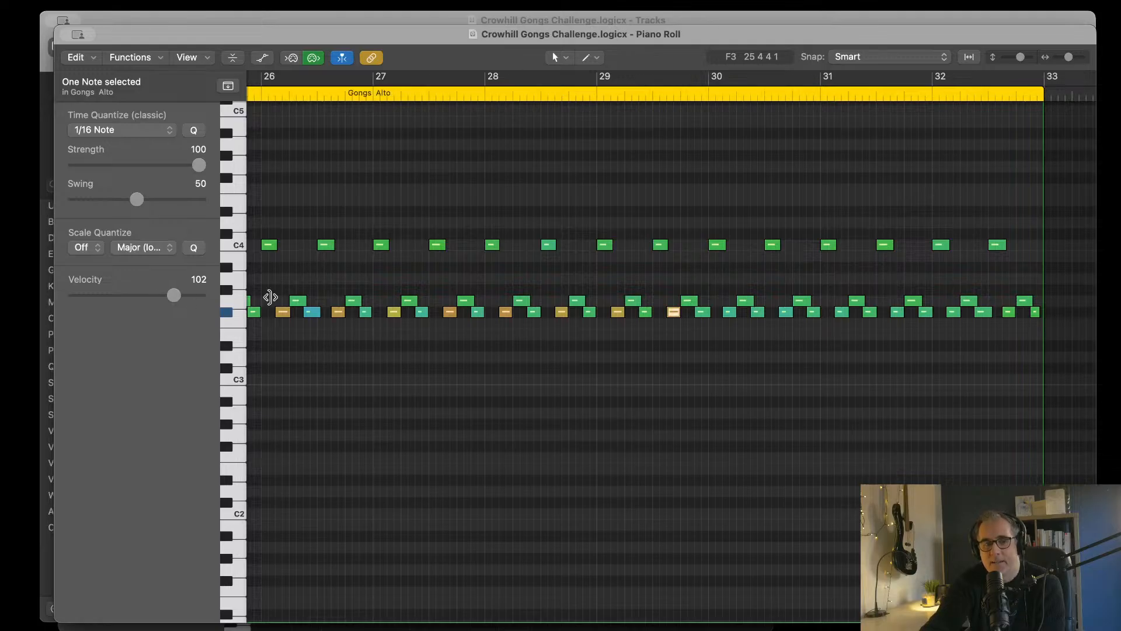
Step: Raise the first-in-pair F#3 notes in bars 30 and 31, setting the second one in each bar to velocities 107 and 99
click(729, 313)
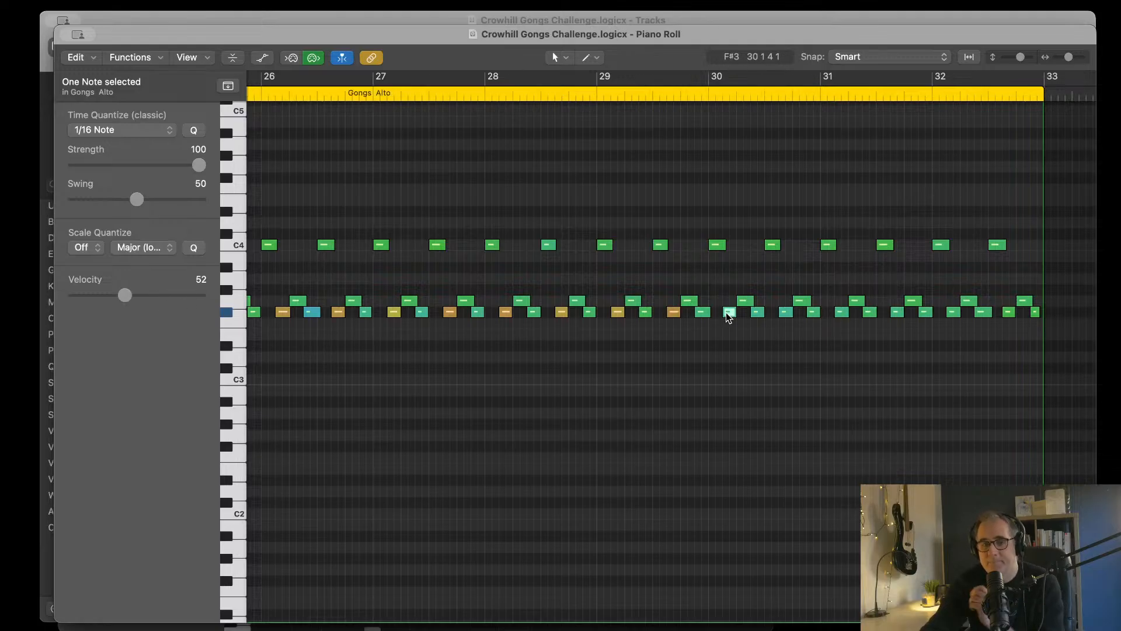
mouse_move(131, 293)
mouse_down()
mouse_move(170, 295)
mouse_move(123, 295)
mouse_up()
click(786, 312)
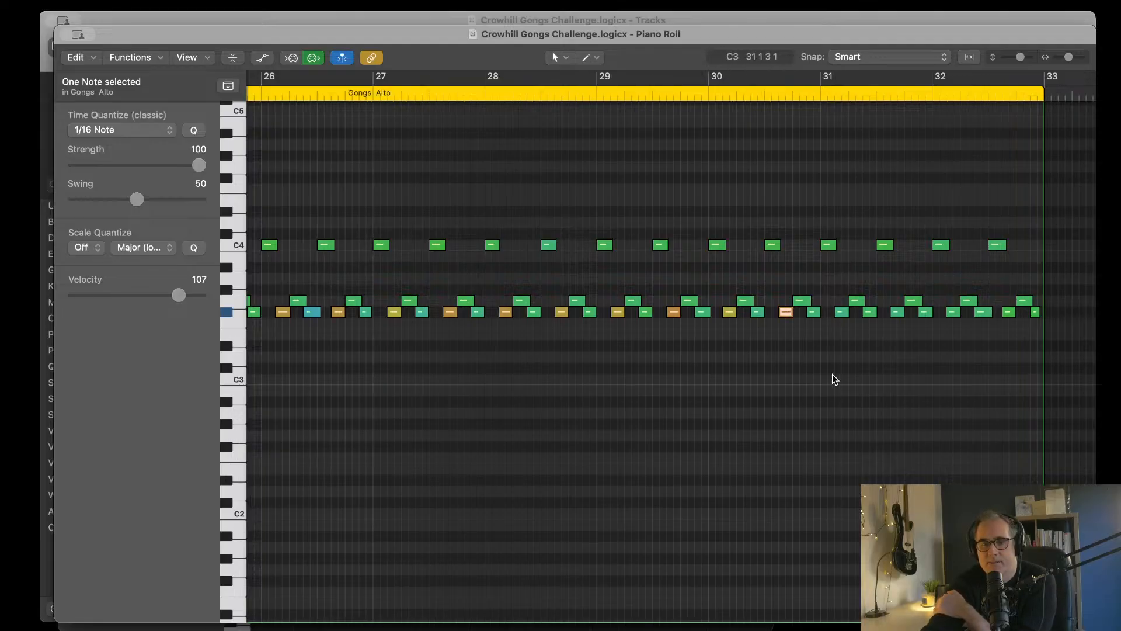
click(841, 312)
click(896, 313)
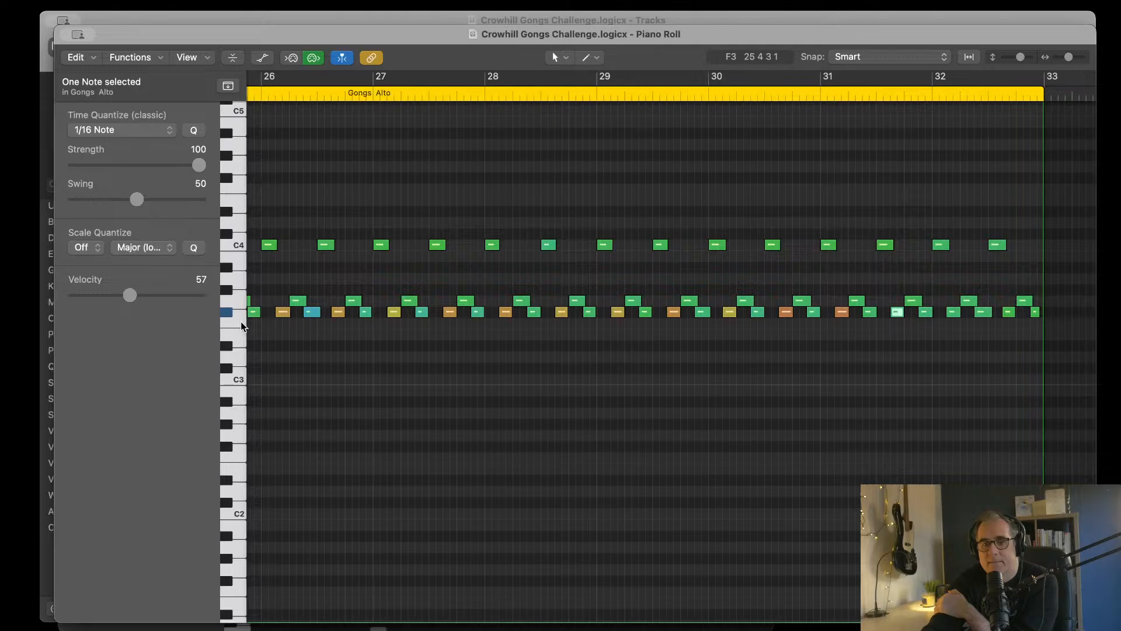
Step: Raise both first-in-pair F#3 notes in bar 32, setting the second one to velocity 101, and close the Piano Roll
click(954, 313)
drag(136, 298, 169, 301)
click(1009, 313)
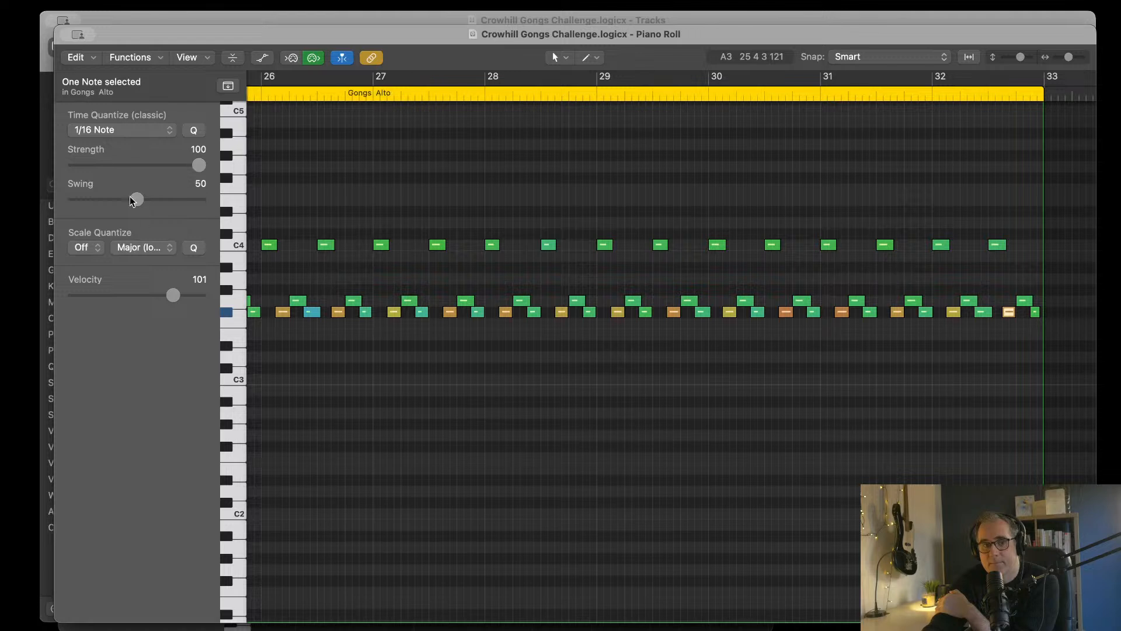
key(super+w)
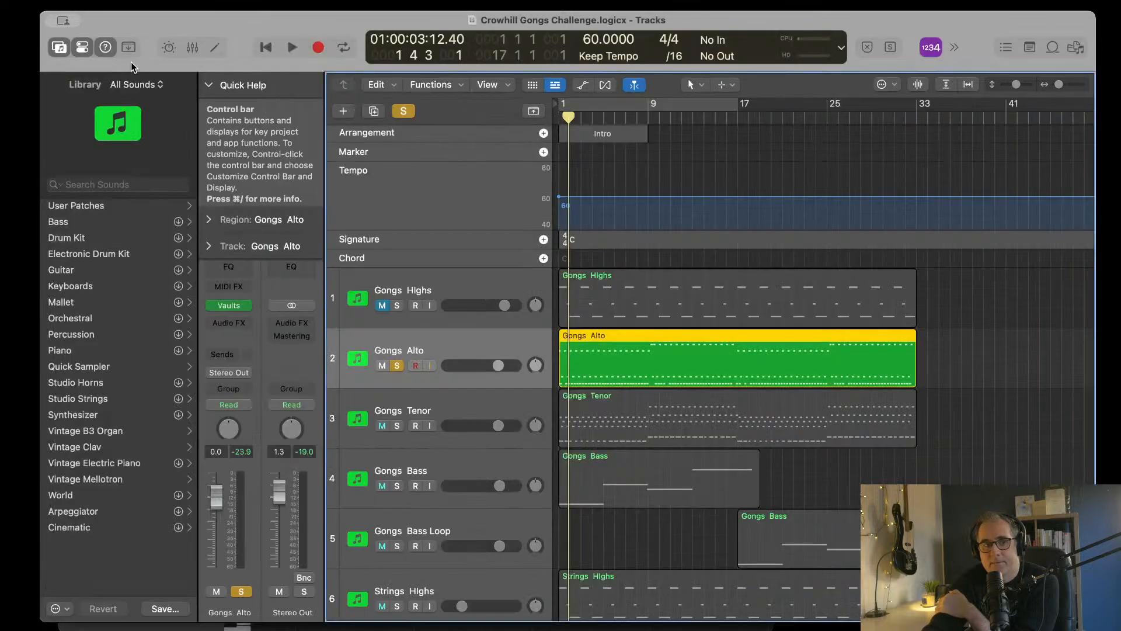
Step: Replace the region on the Strings Altos track with a copy of the edited Gongs Alto region at bar 1, and return the playhead to the start
drag(568, 118, 511, 123)
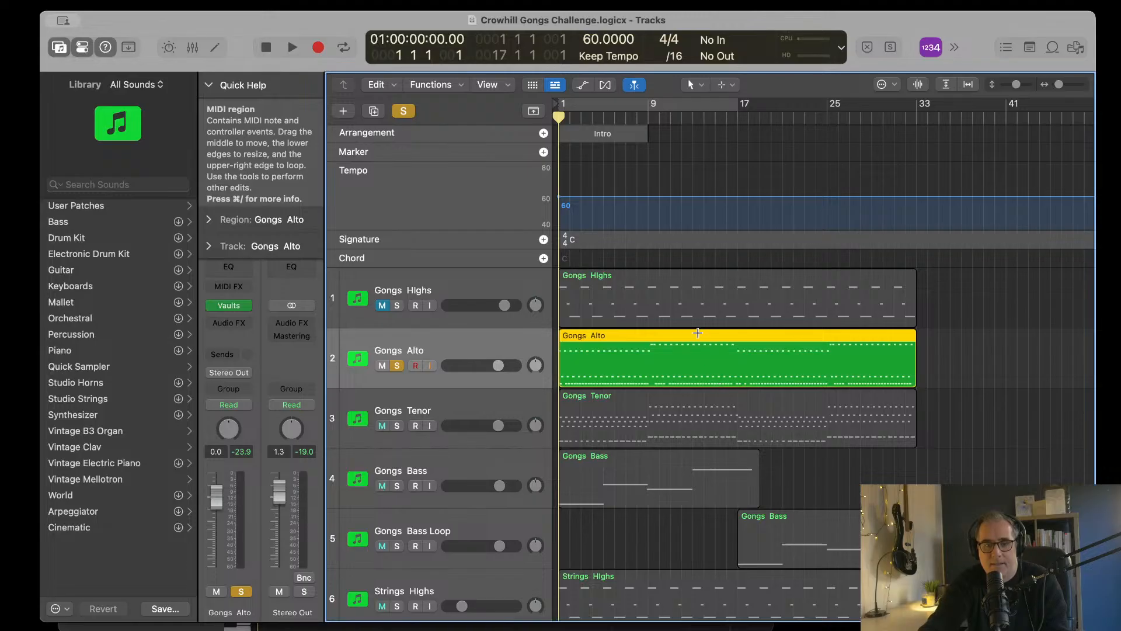
scroll(775, 356, down, 4)
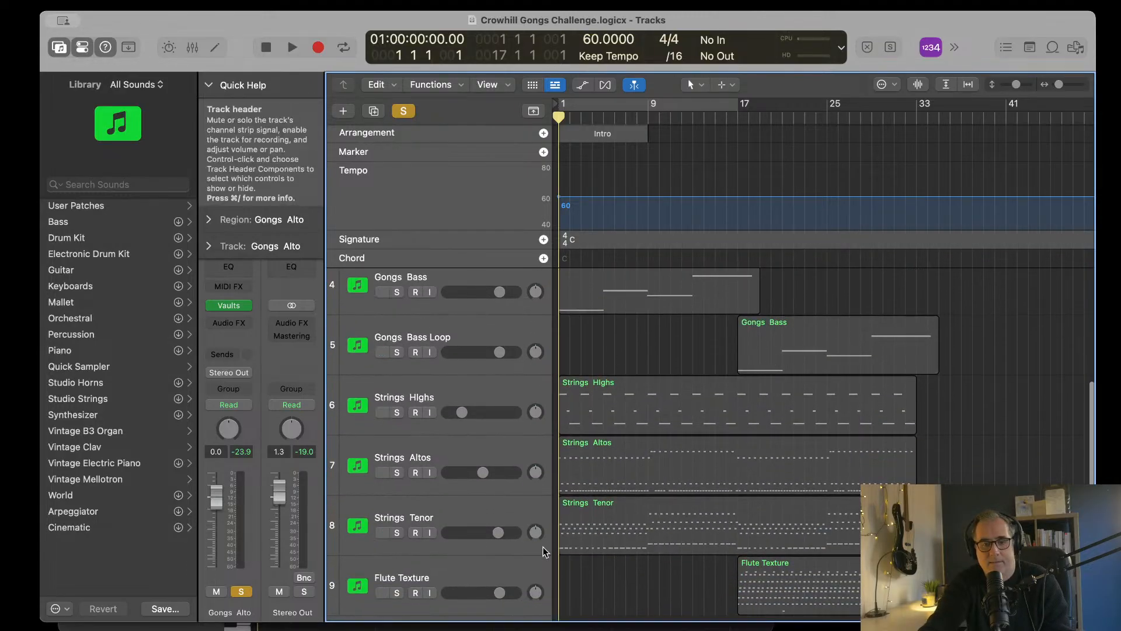
click(627, 458)
key(Delete)
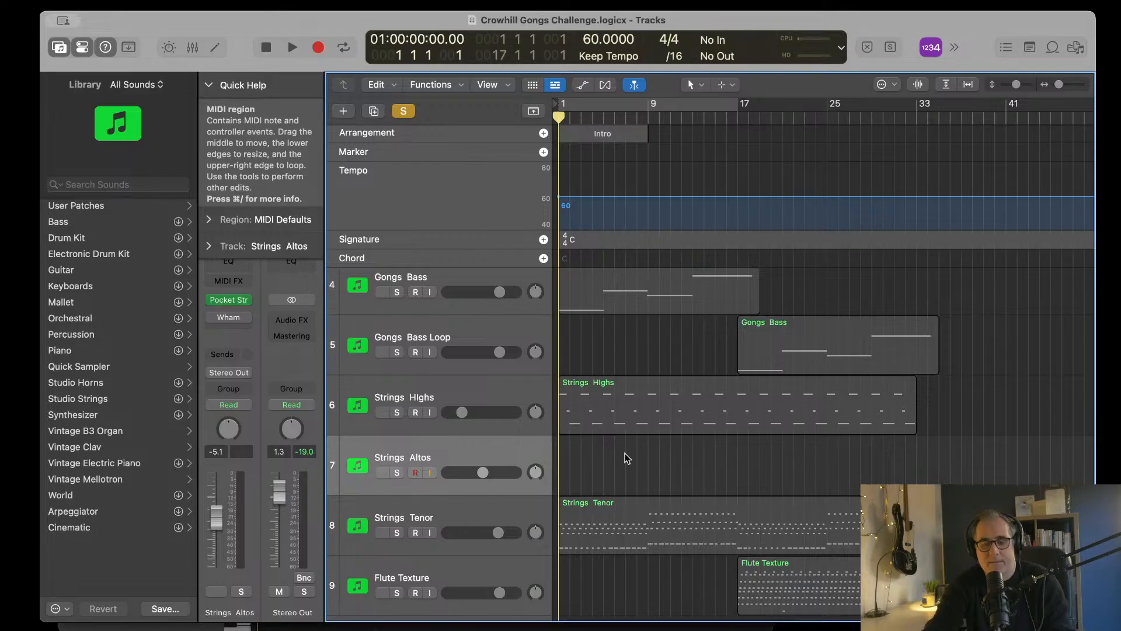
key(super+v)
scroll(730, 390, left, 3)
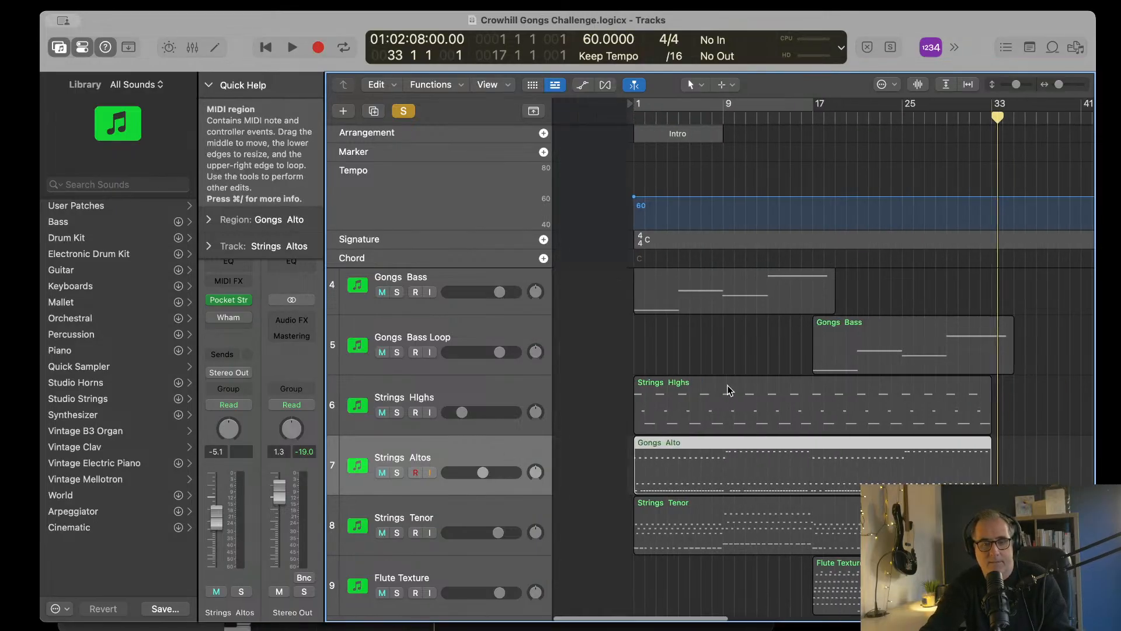
key(Return)
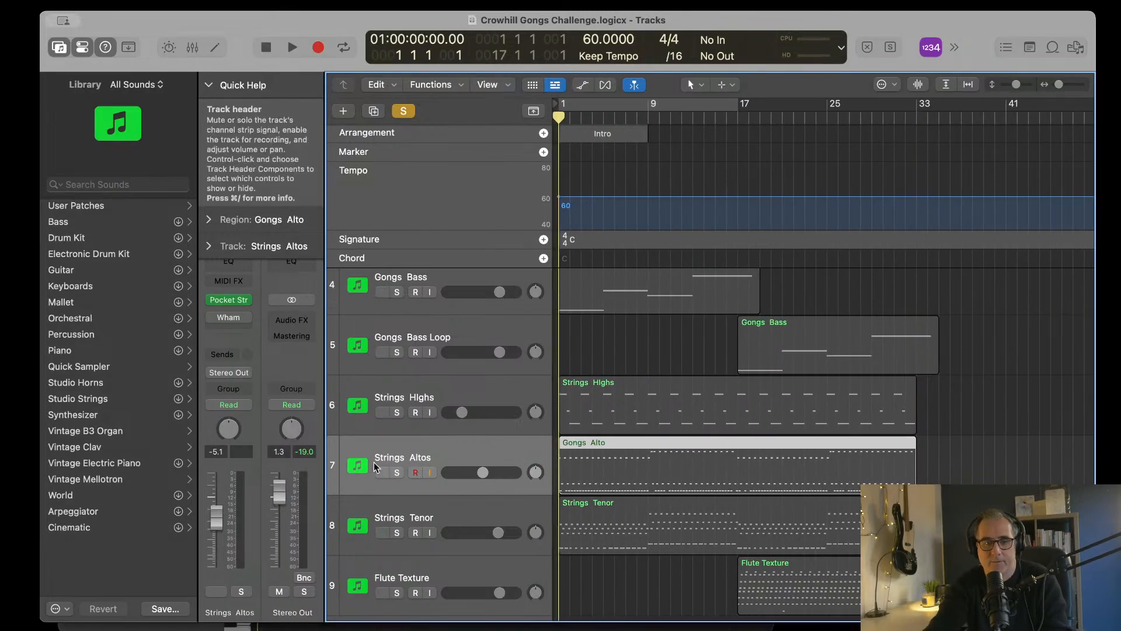
Step: Solo the Strings Altos track, play the arrangement from the start and lower the track's volume to -8.0 while listening
click(397, 473)
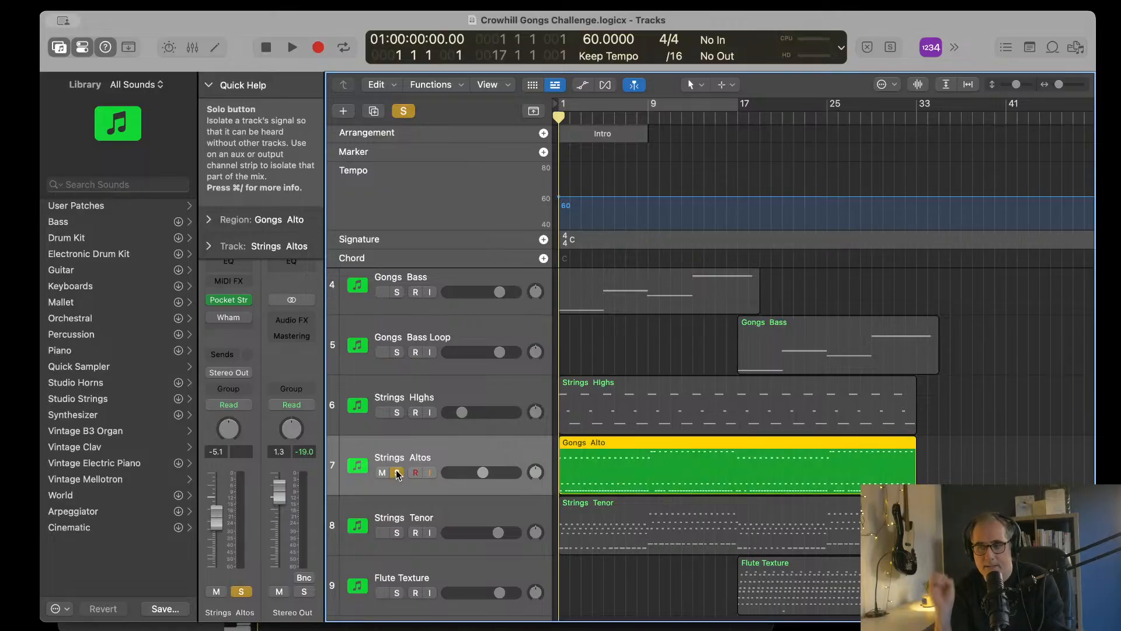
key(space)
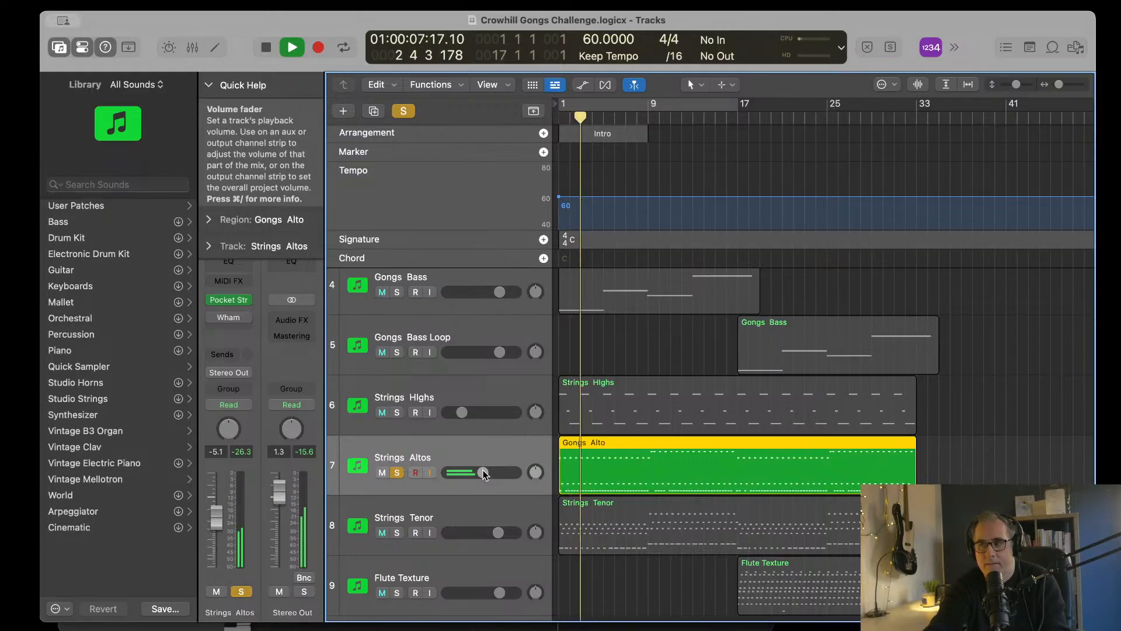
drag(483, 474, 477, 473)
scroll(673, 479, right, 2)
scroll(673, 479, up, 1)
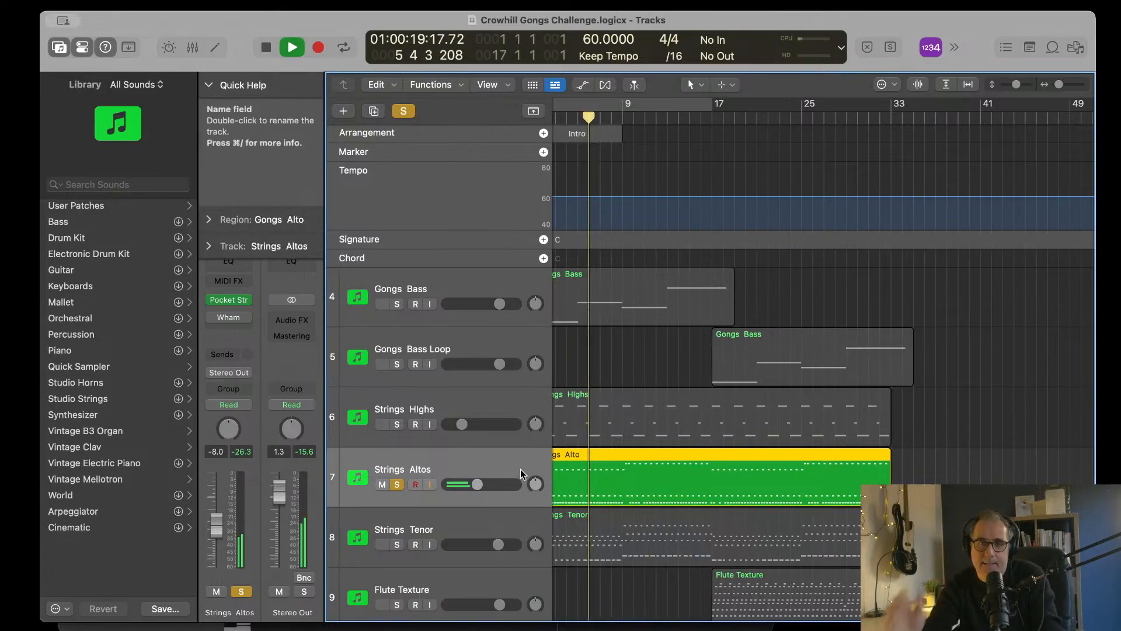
scroll(688, 444, left, 2)
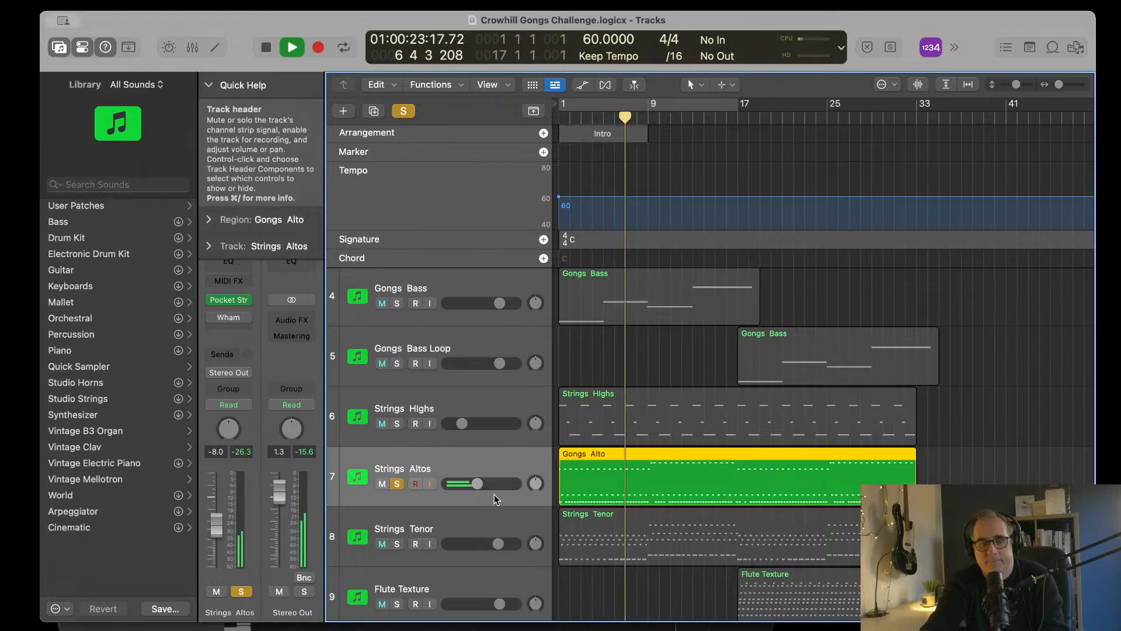
scroll(488, 493, up, 5)
key(space)
Step: Solo the Gongs Tenor track as well and play the soloed tracks from the start
click(396, 402)
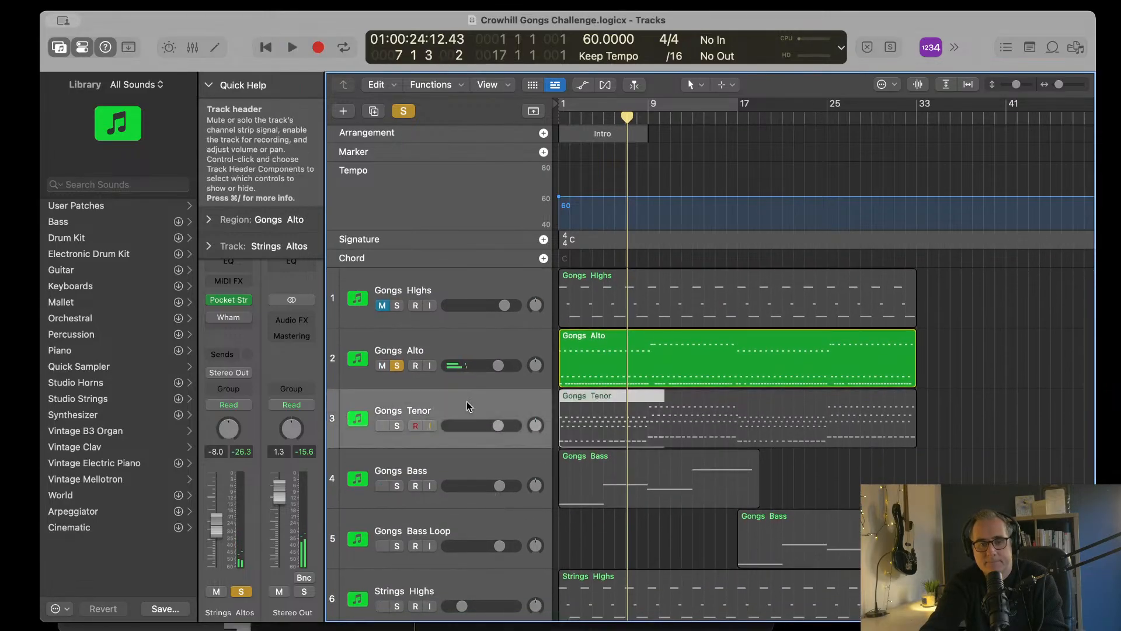
click(397, 426)
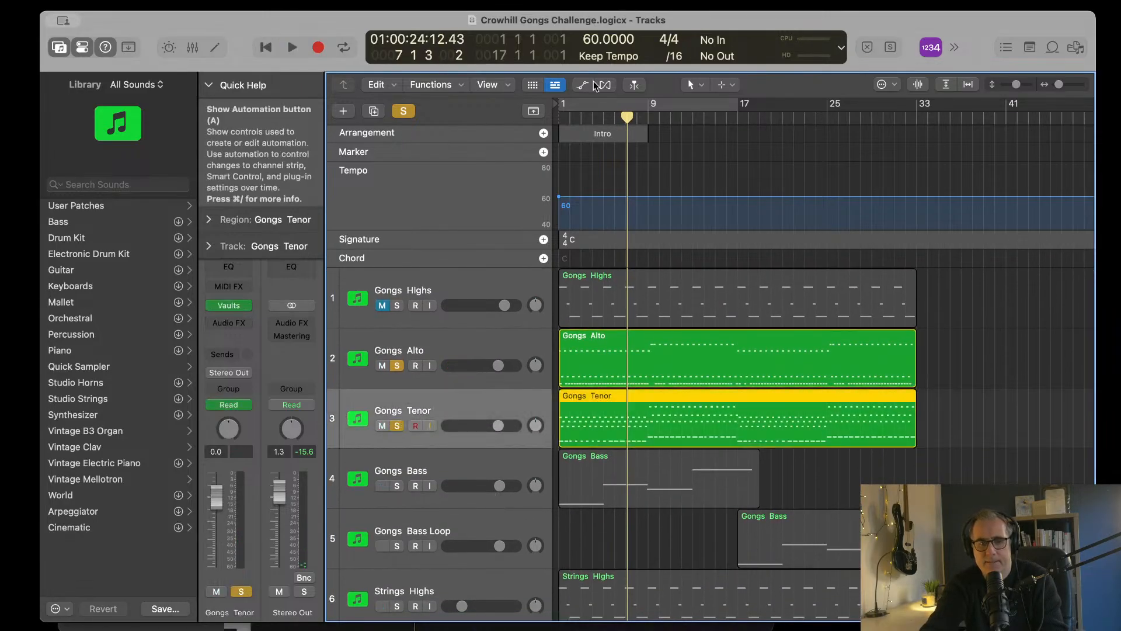
key(Return)
scroll(659, 267, down, 3)
scroll(660, 267, down, 3)
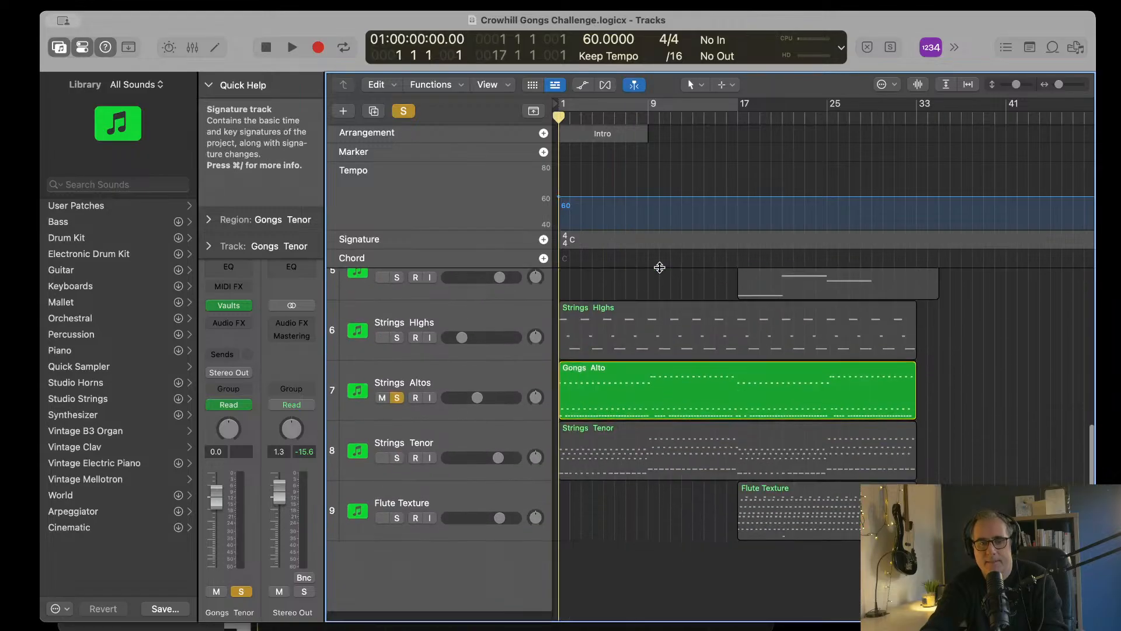
key(space)
scroll(643, 438, up, 5)
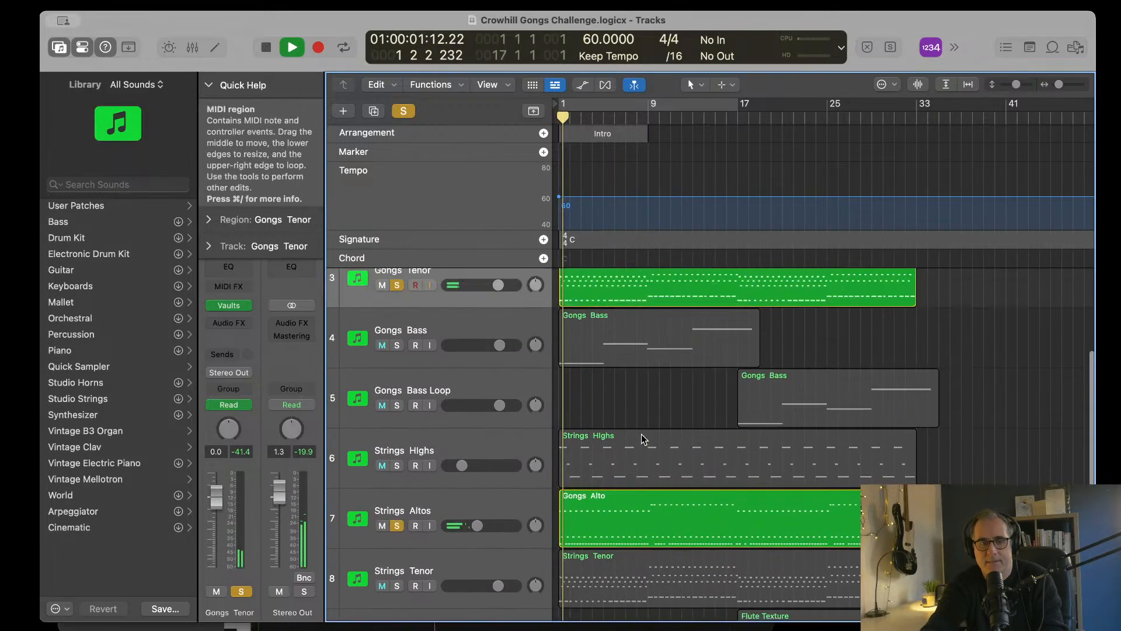
Step: Balance the soloed tracks during playback, setting the Gongs Tenor volume to 0.9 and lowering the Strings Altos volume
scroll(643, 439, down, 5)
scroll(643, 438, up, 5)
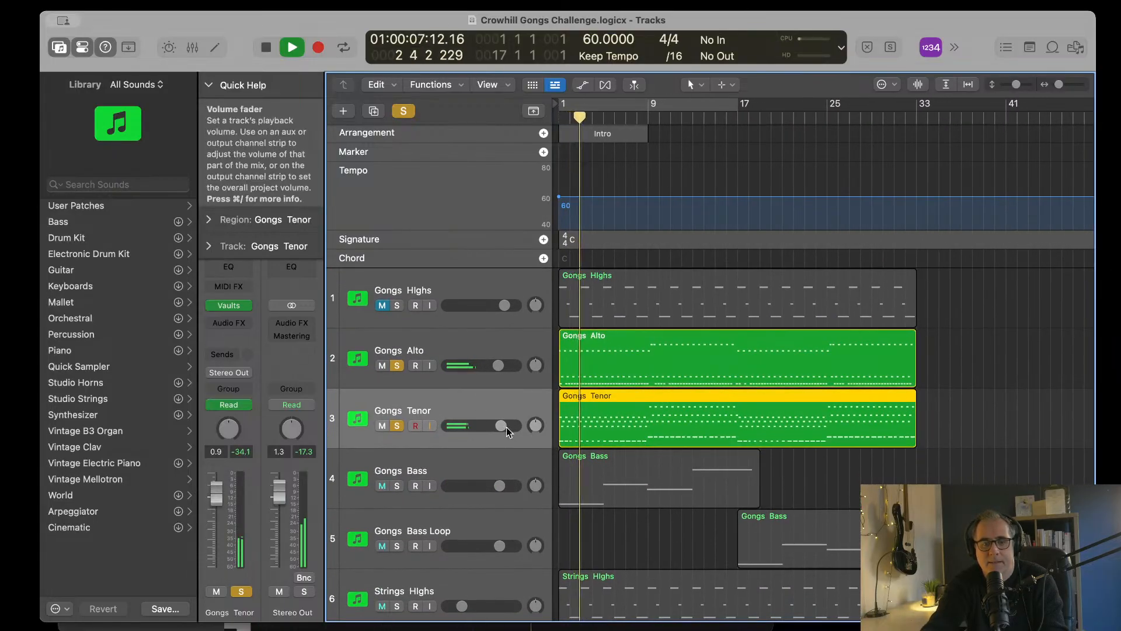
scroll(494, 435, down, 5)
scroll(479, 443, down, 2)
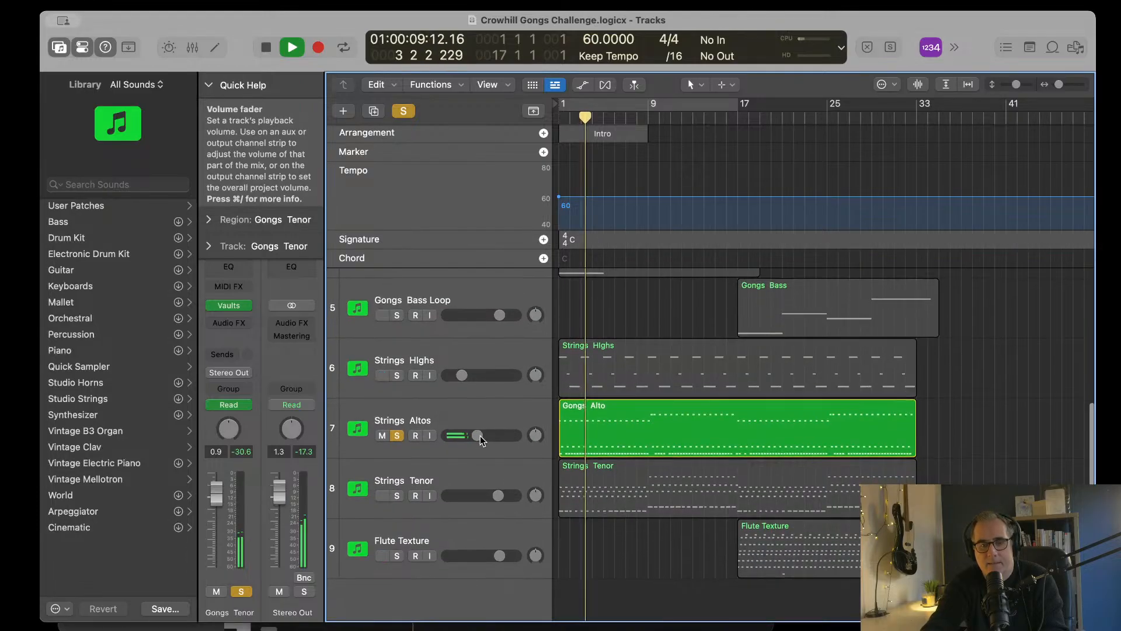
drag(477, 410, 466, 410)
scroll(686, 438, up, 2)
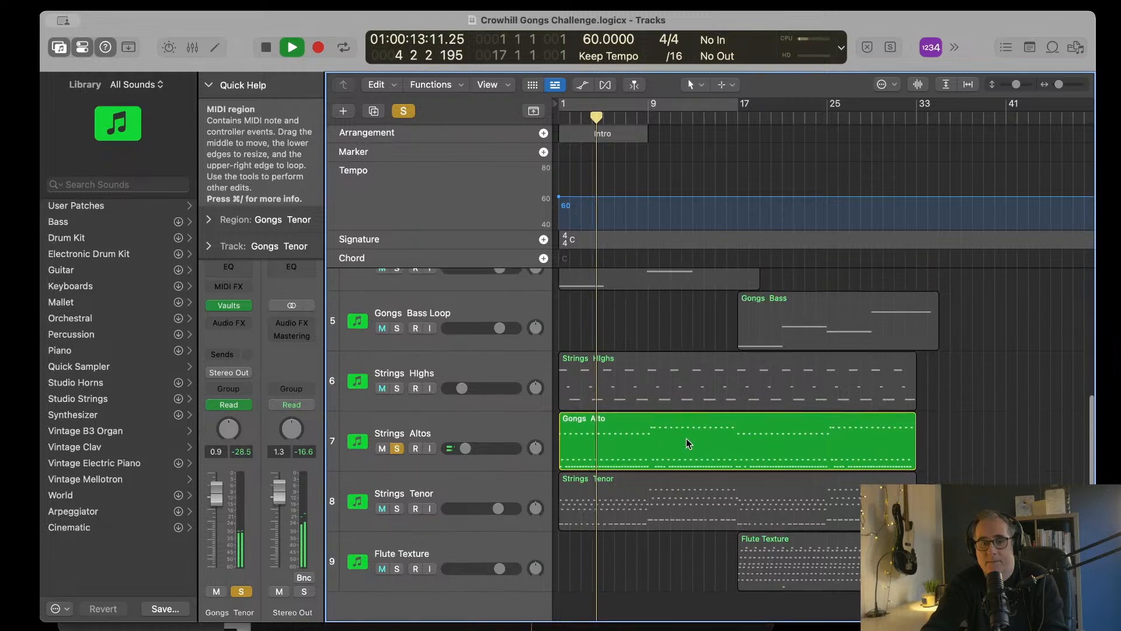
key(space)
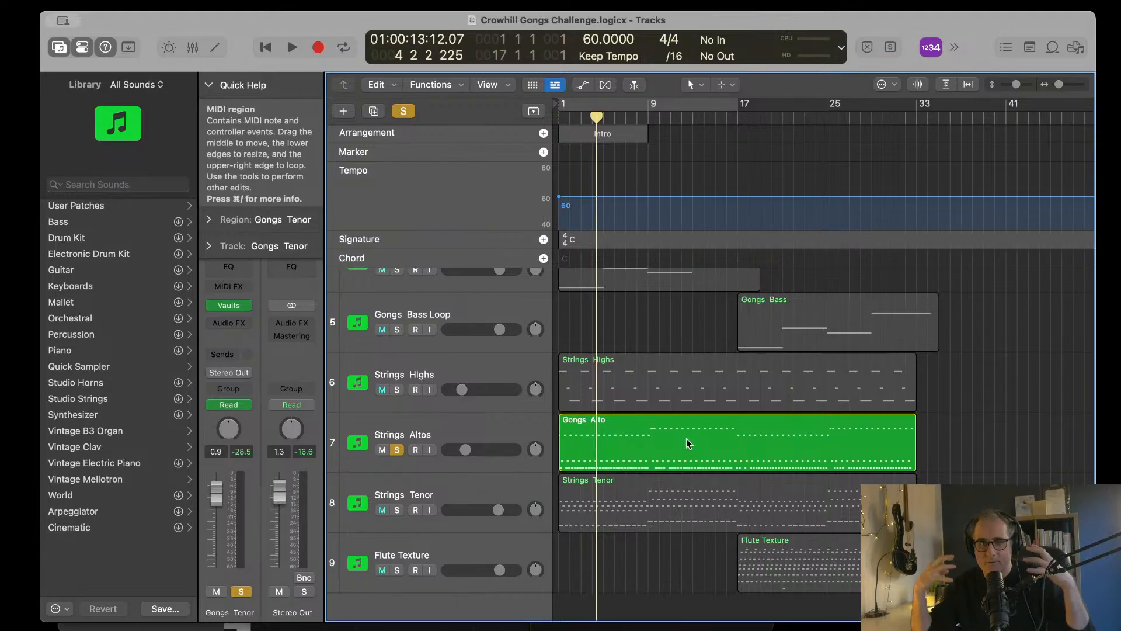
Step: Replay the soloed tracks from the start and lower the Strings Altos volume very slightly while listening
key(Return)
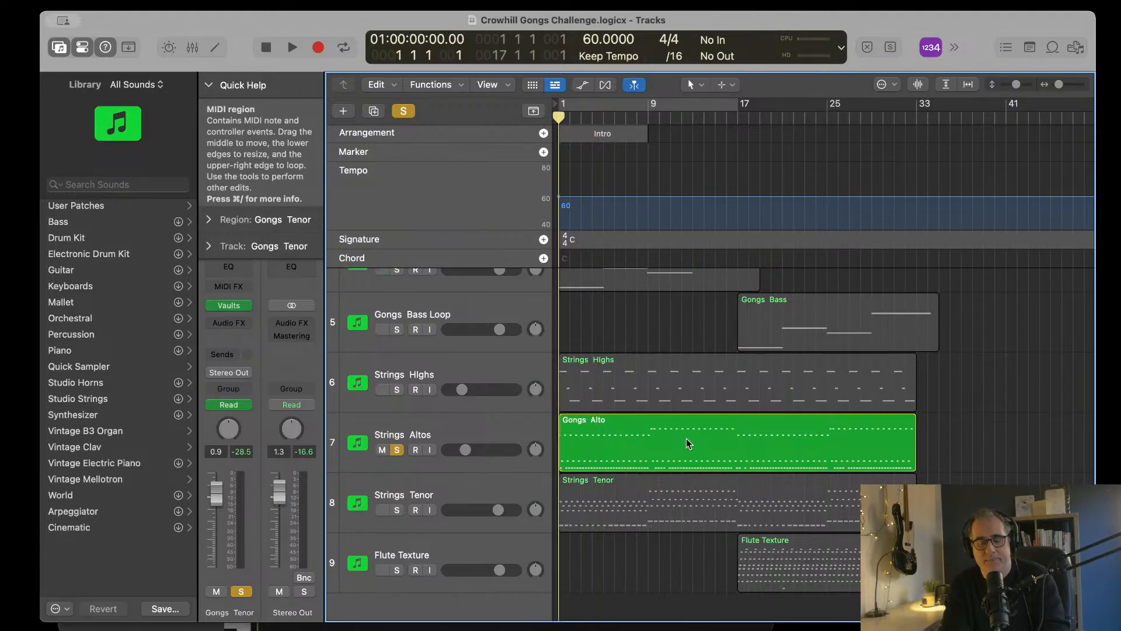
key(space)
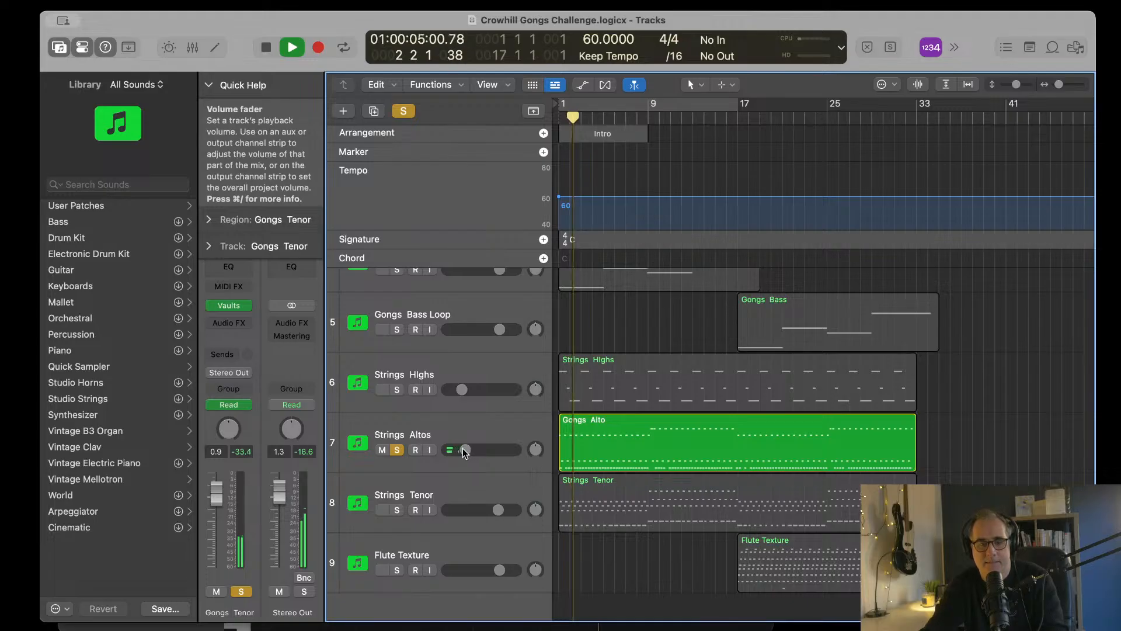
scroll(730, 422, down, 2)
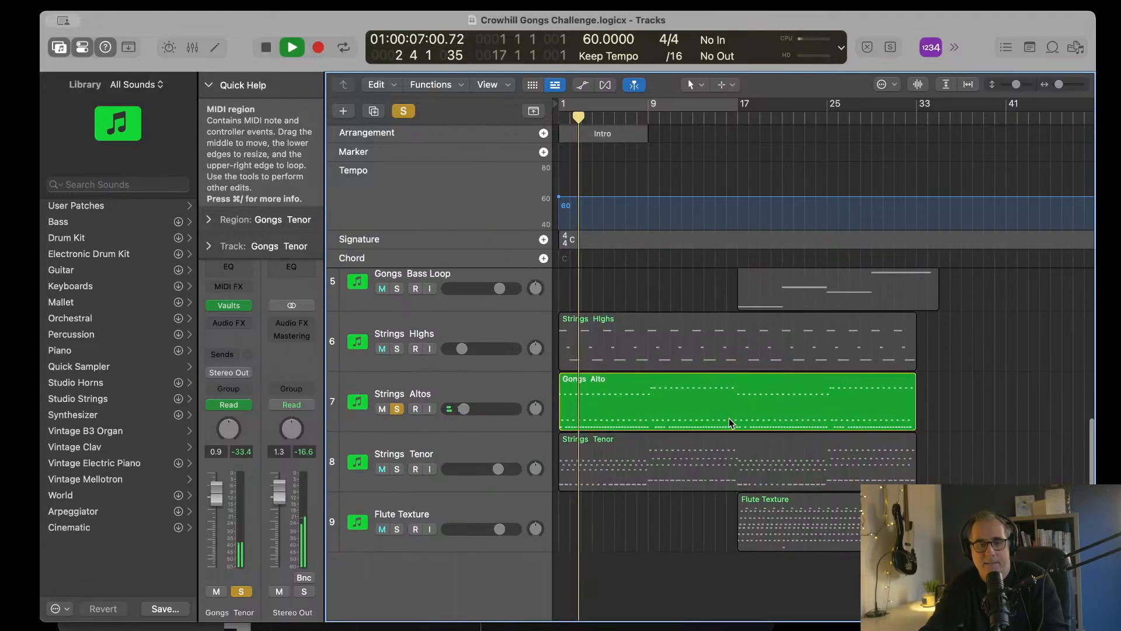
key(space)
Step: Solo the Strings Tenor track and set the playhead to bar 9
click(418, 453)
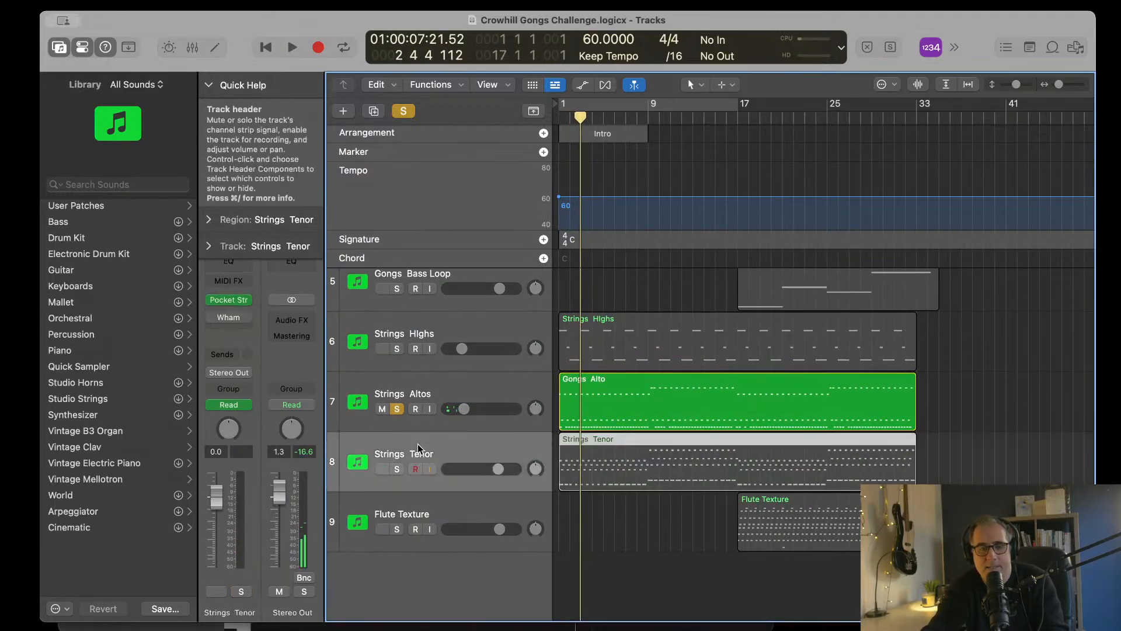
click(396, 469)
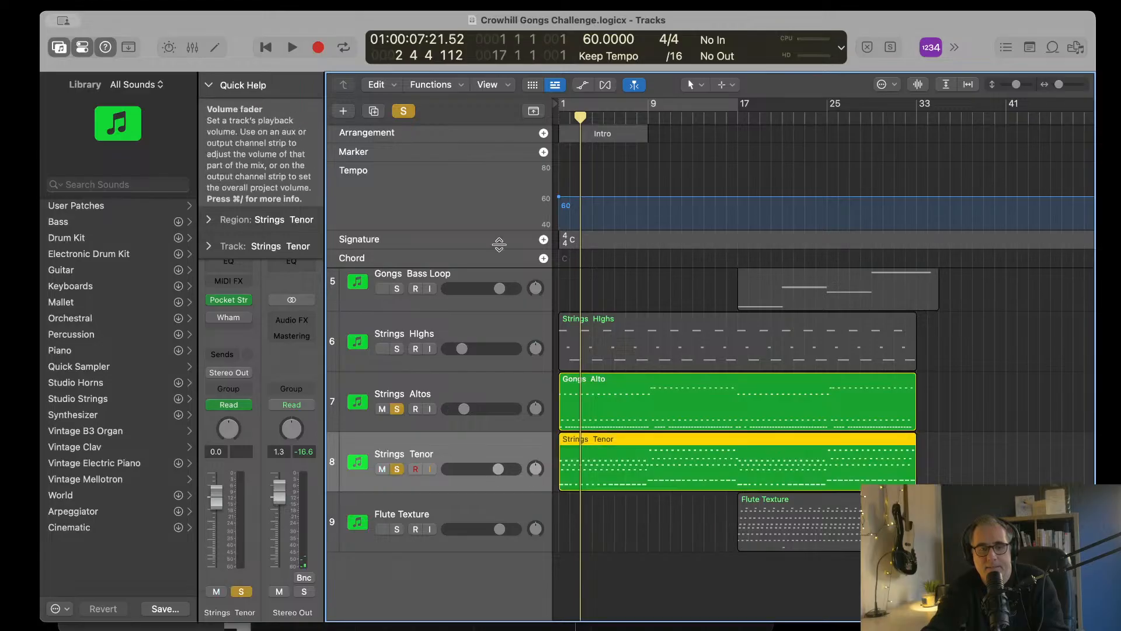
key(Return)
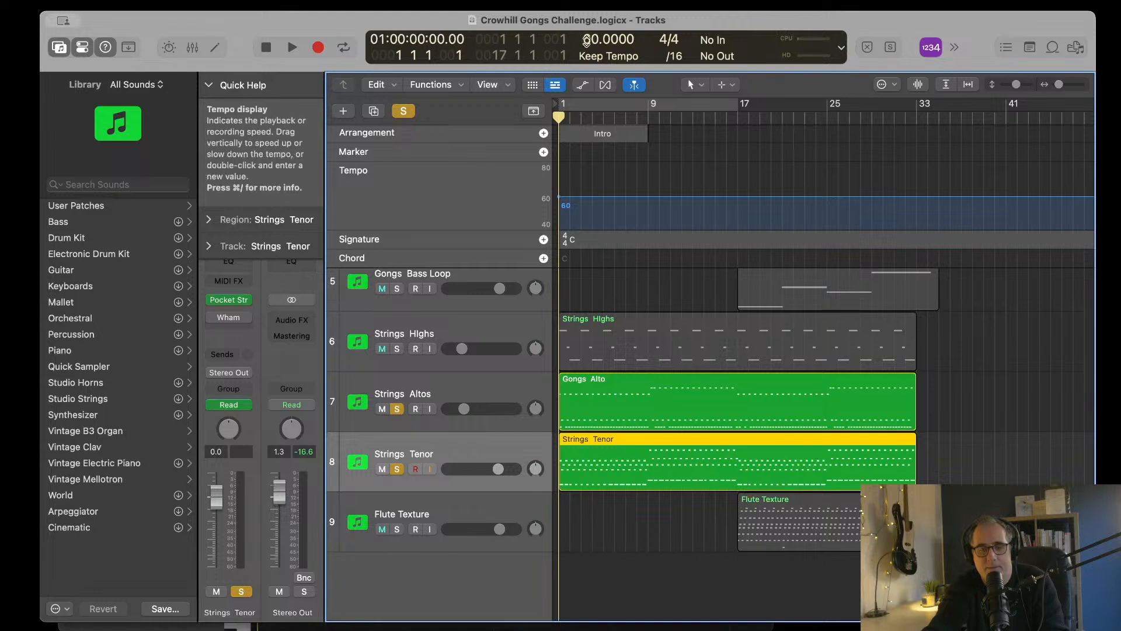
click(649, 115)
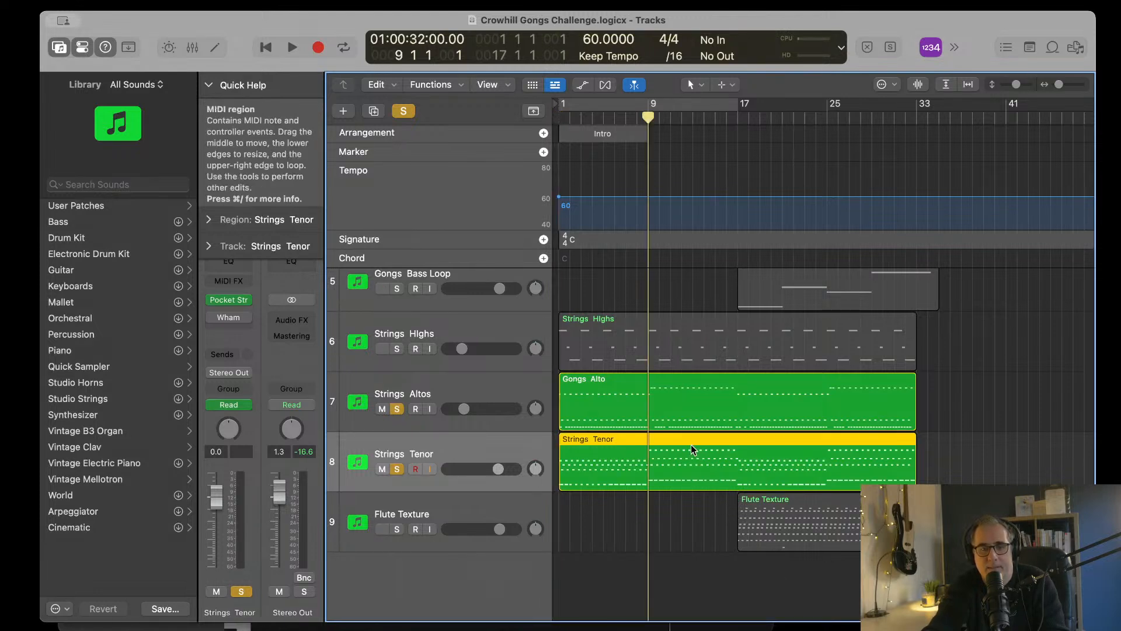
Step: Open the Strings Tenor region in the Piano Roll and listen to its pattern from bar 9
key(super+Down)
key(super+Down)
key(super+Down)
key(super+Down)
key(super+Down)
key(super+Down)
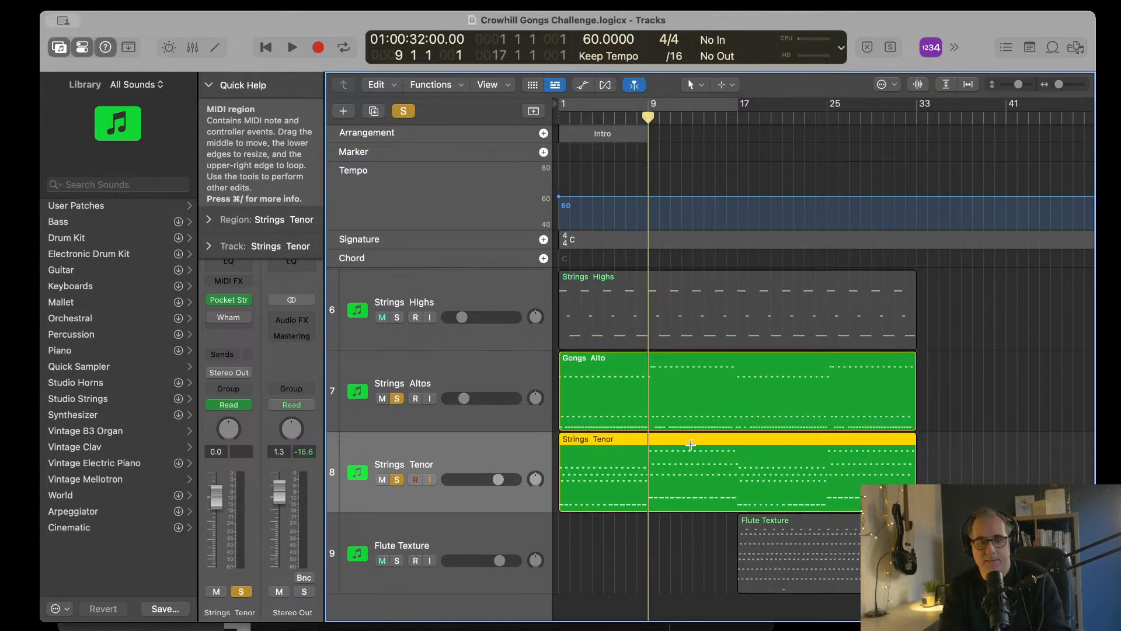
key(super+Right)
key(super+Right)
key(super+Right)
key(super+Right)
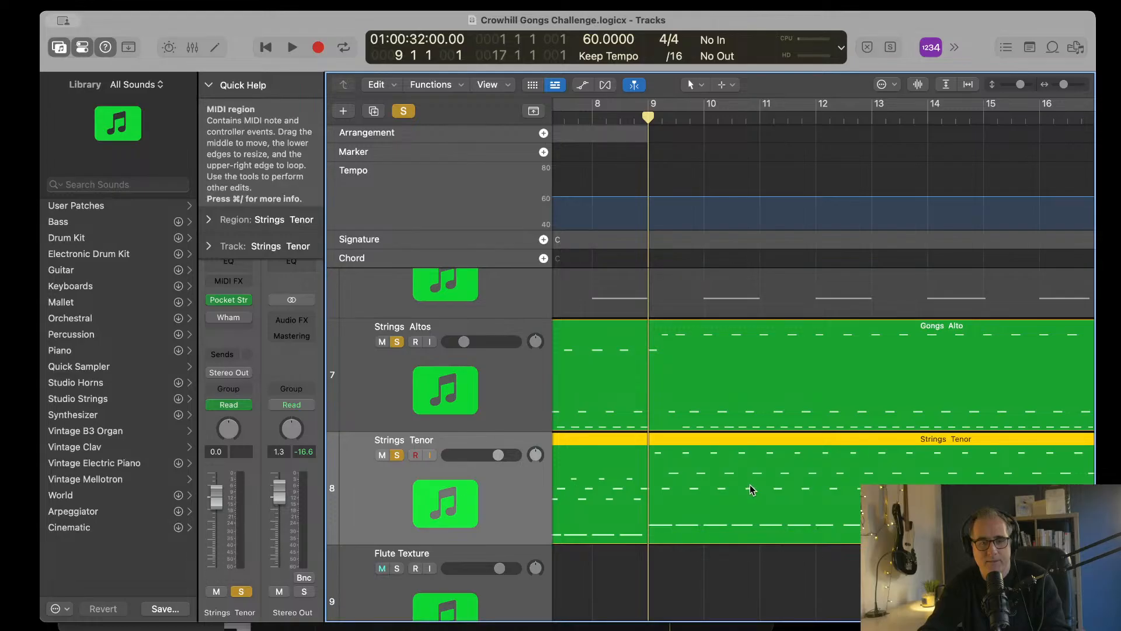
double_click(748, 441)
scroll(772, 392, right, 10)
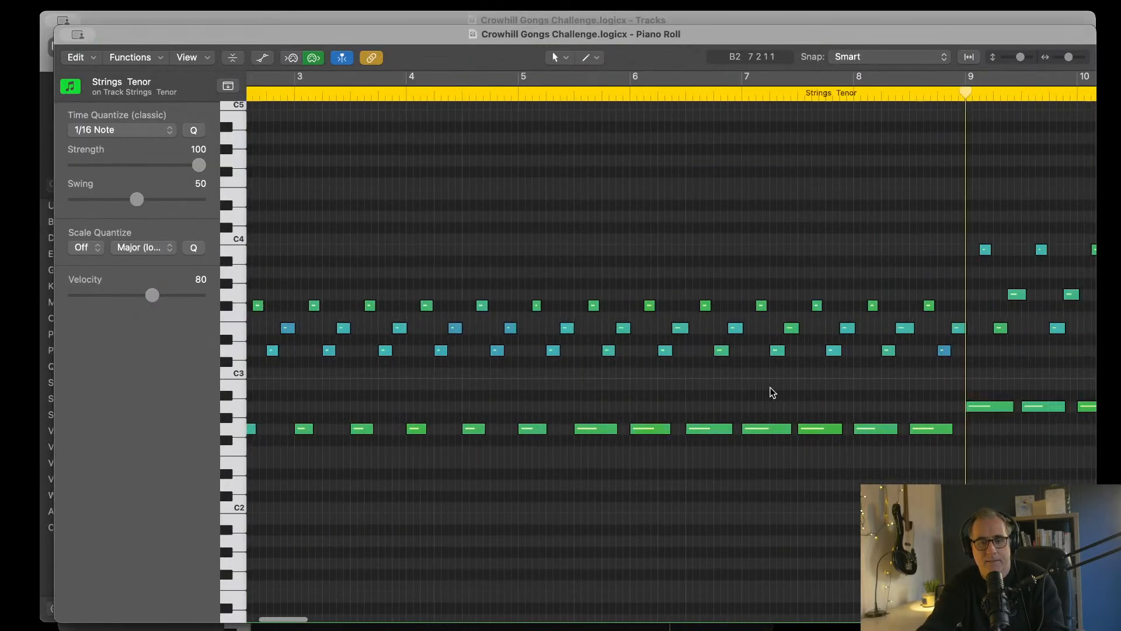
scroll(678, 380, left, 1)
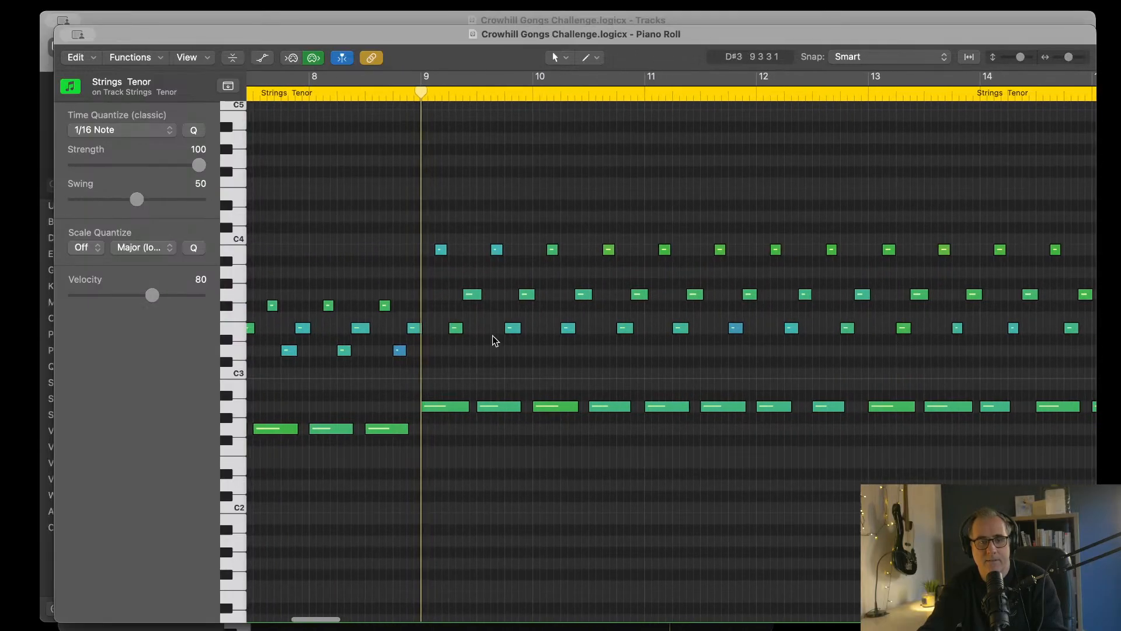
scroll(471, 376, right, 3)
key(space)
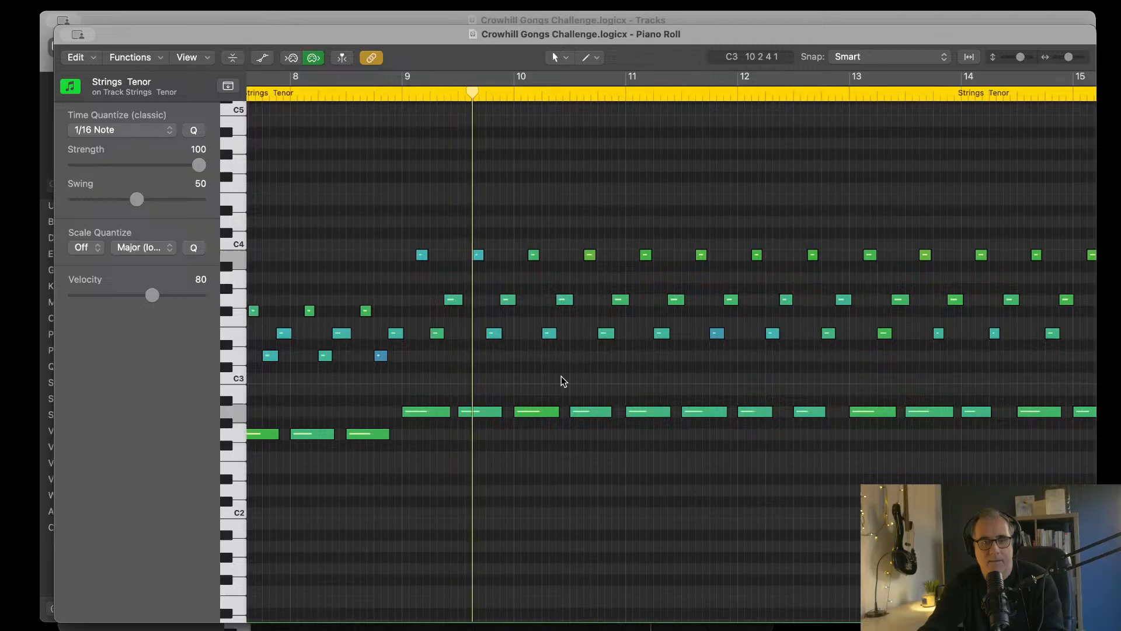
Step: Try shortening the A2 note at the start of bar 9 to about a sixteenth
click(401, 96)
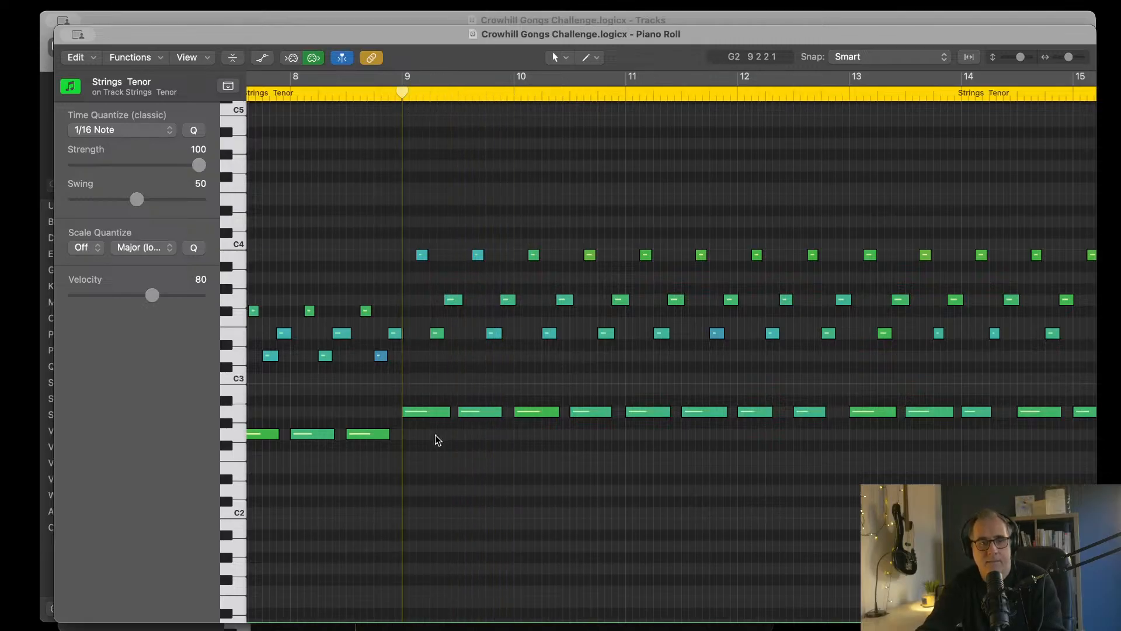
key(super+Right)
key(super+Right)
key(super+Right)
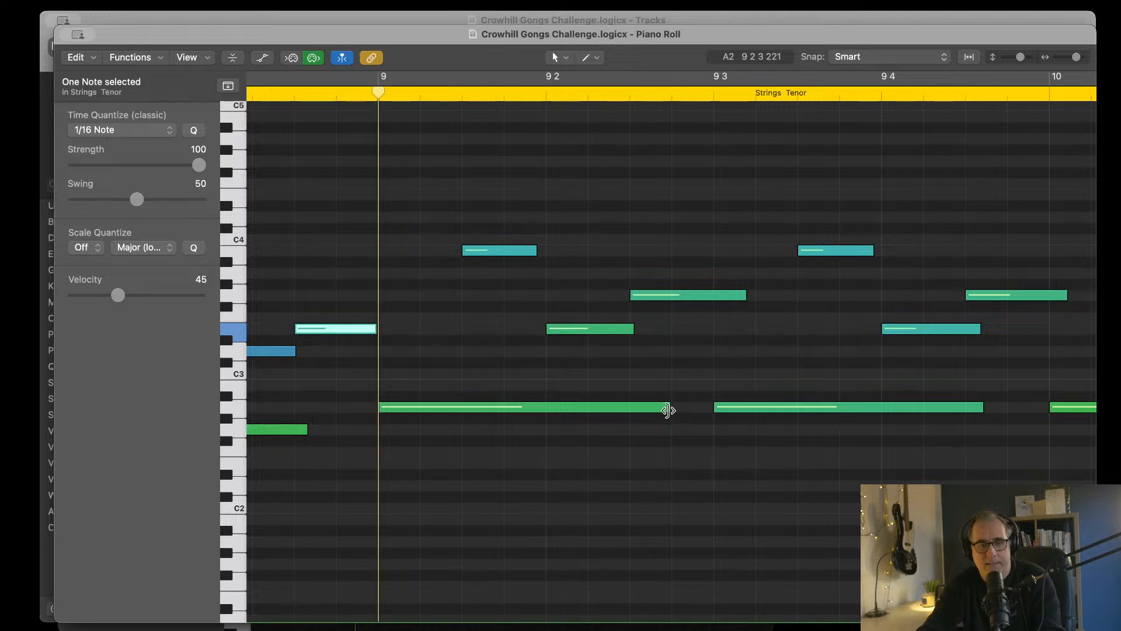
drag(668, 411, 418, 403)
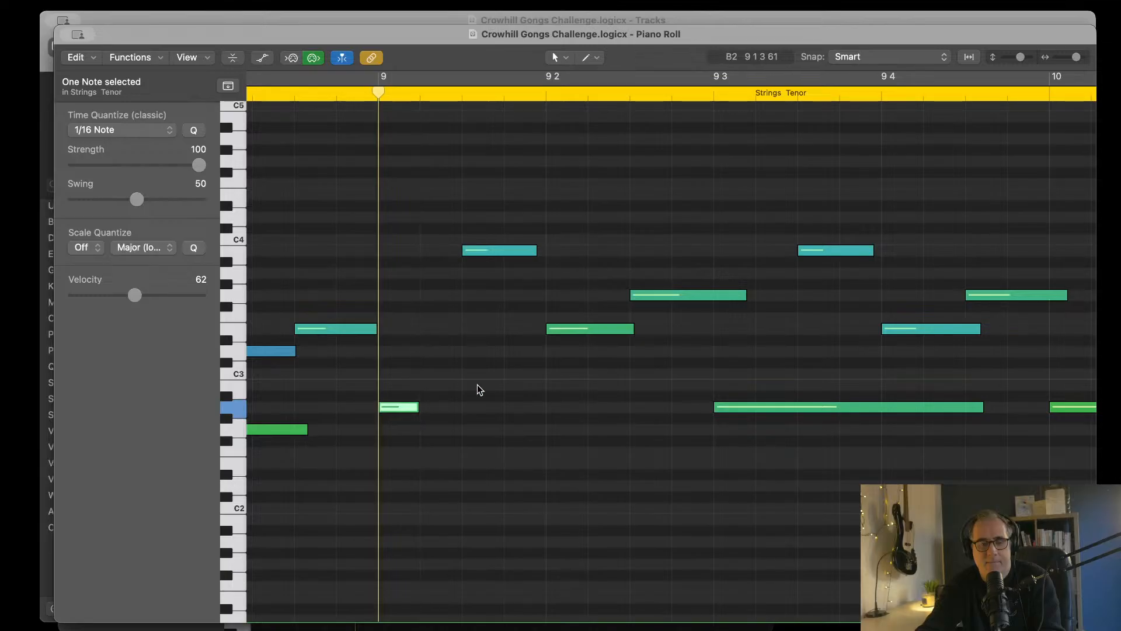
key(super+z)
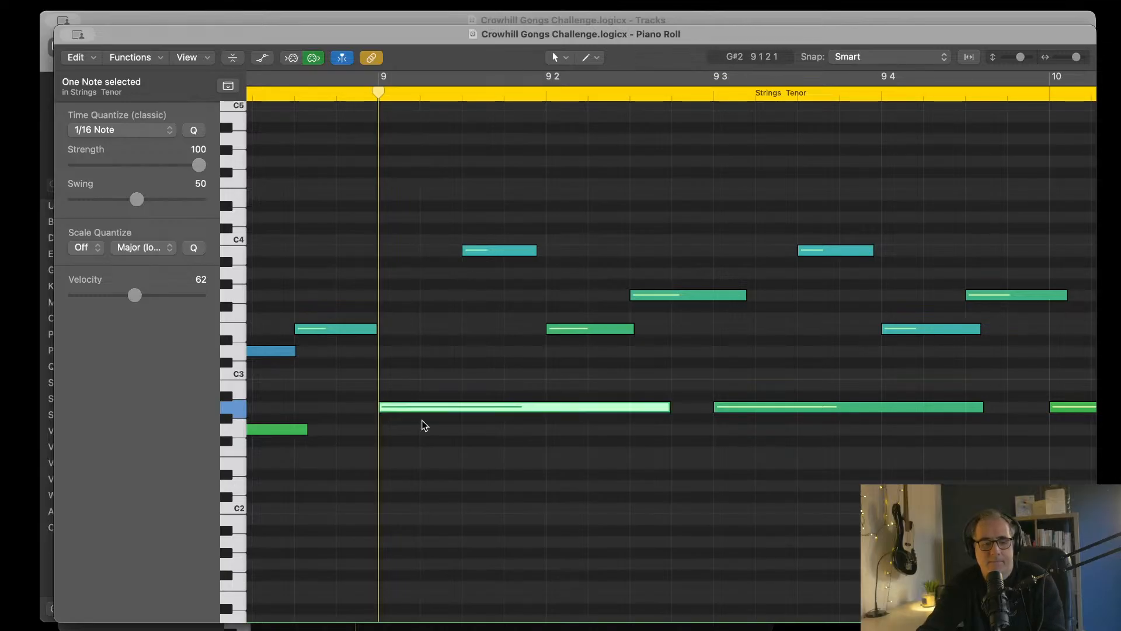
Step: Play the pattern from bar 9 and audition the first B3, E3 and G3 notes individually
key(space)
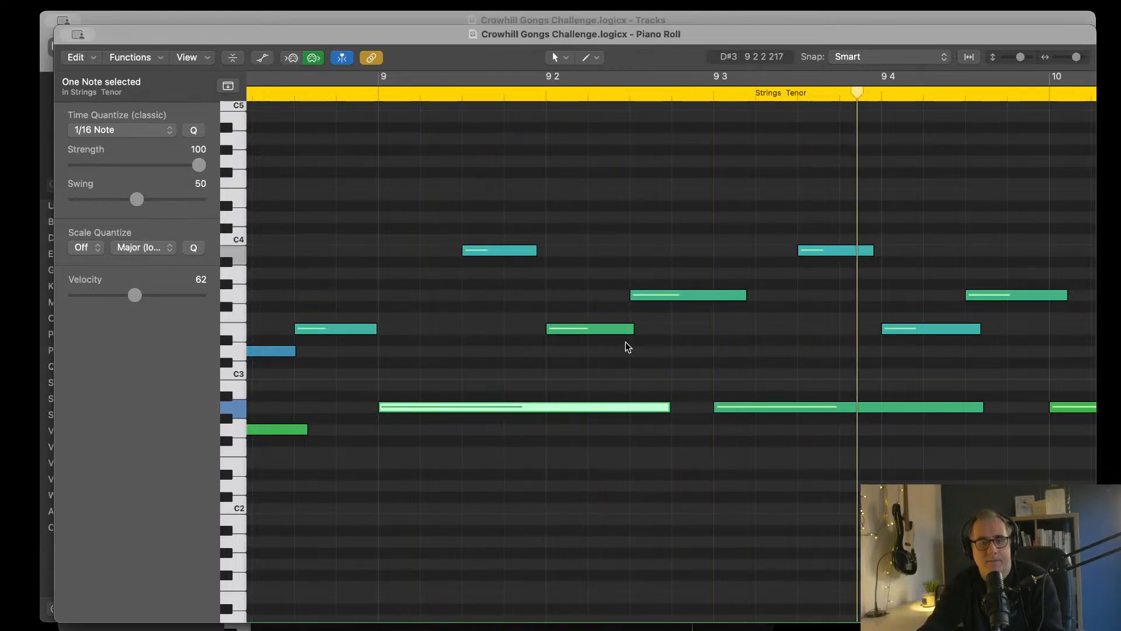
scroll(626, 342, left, 3)
scroll(625, 341, right, 3)
key(space)
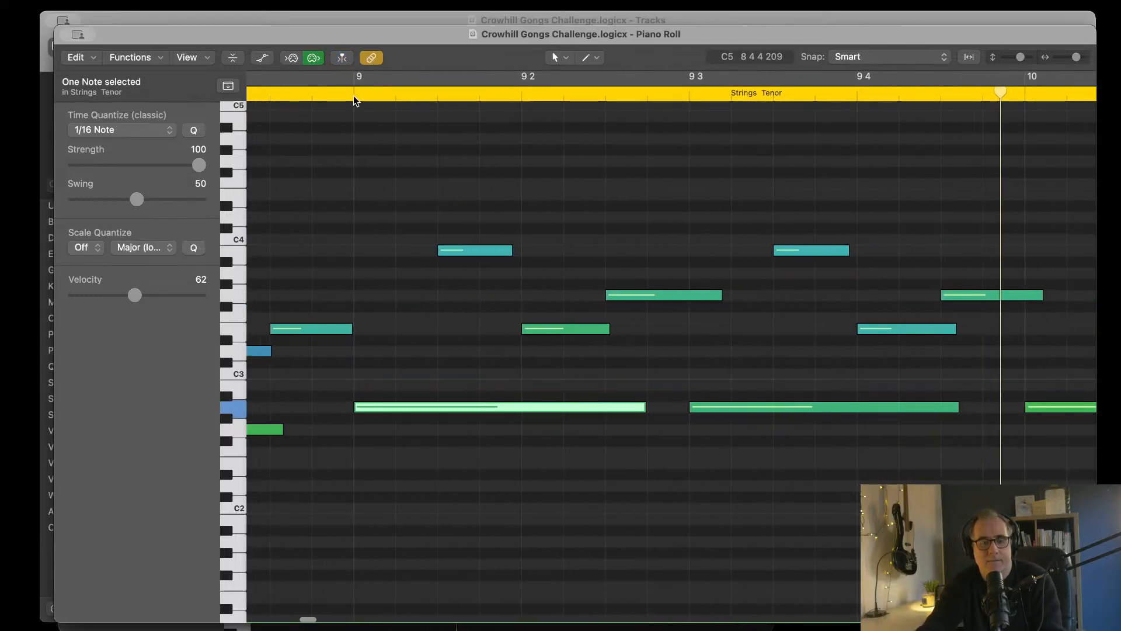
click(353, 96)
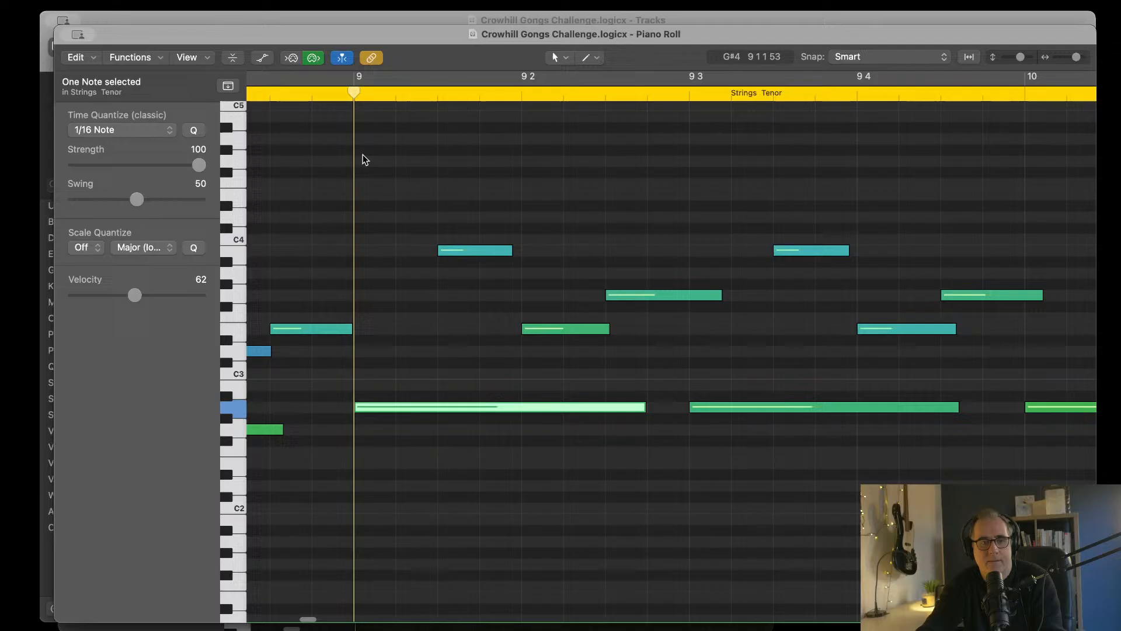
click(464, 248)
click(580, 328)
click(666, 296)
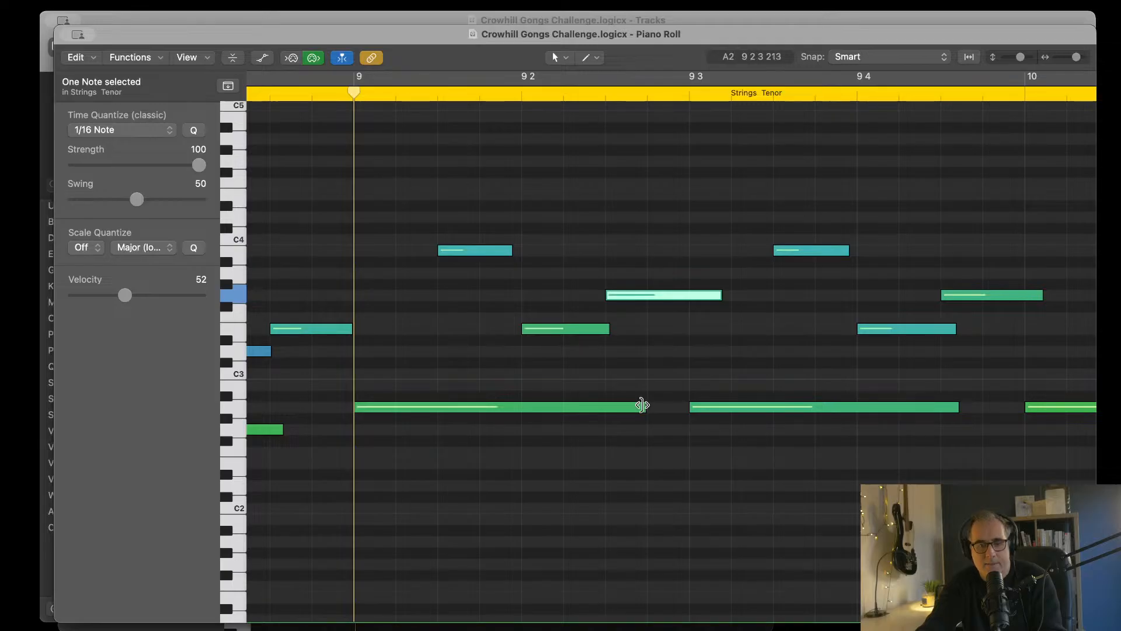
Step: Shorten the first A2, B3, E3 and G3 notes of bar 9 to sixteenths and place them consecutively within beat 1
drag(642, 405, 395, 391)
drag(463, 247, 437, 250)
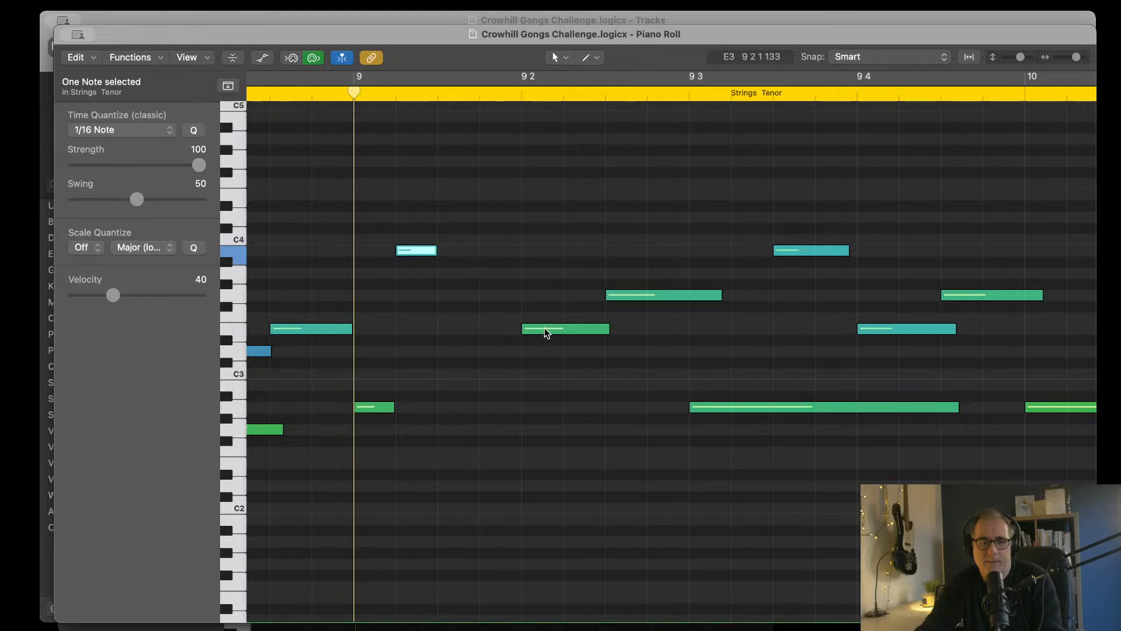
drag(544, 328, 479, 329)
click(668, 295)
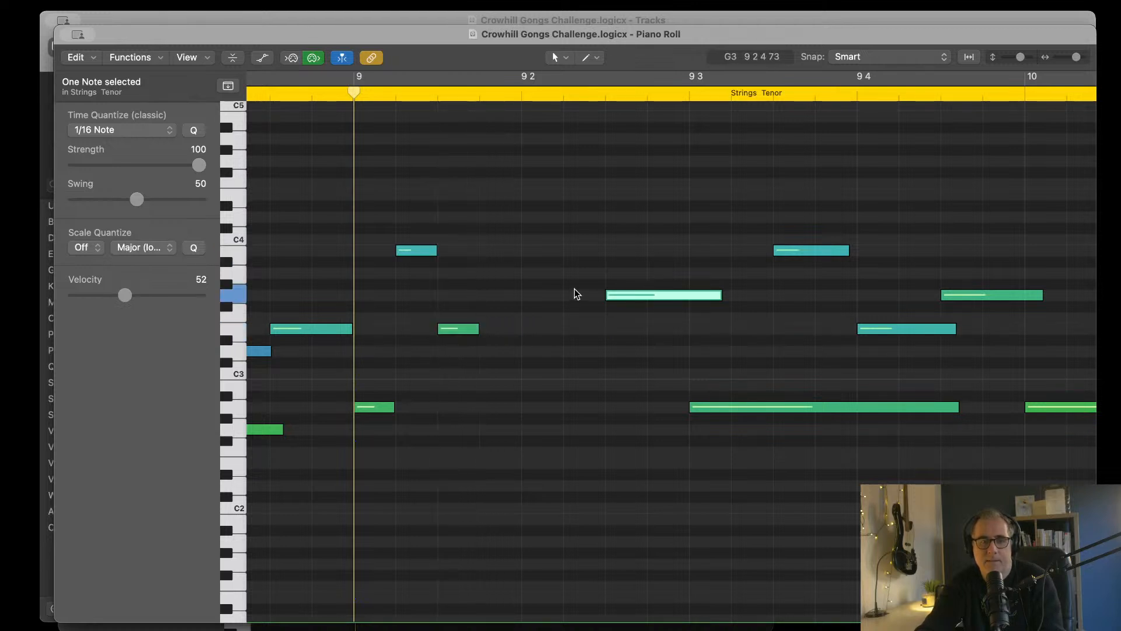
drag(657, 295, 521, 292)
Step: Copy the four sixteenth notes in beat 1 of bar 9 and paste them at beat 2
drag(365, 188, 495, 454)
key(super+c)
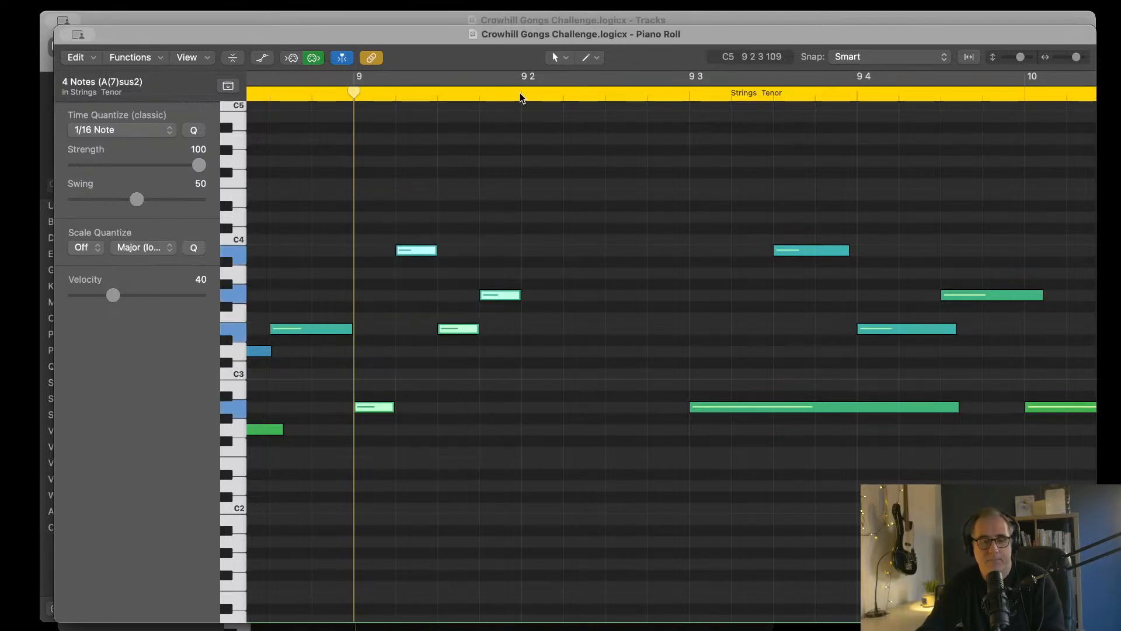
click(520, 94)
key(super+v)
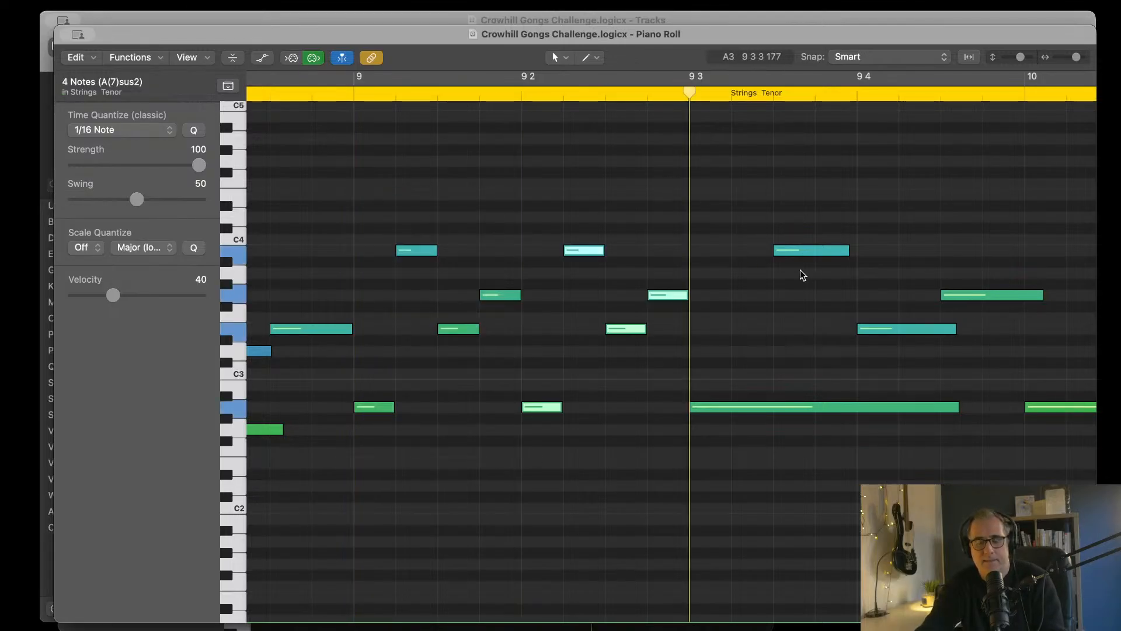
Step: Delete the old longer notes from beat 3 of bar 9 up to the start of bar 12
scroll(726, 189, right, 4)
key(super+Left)
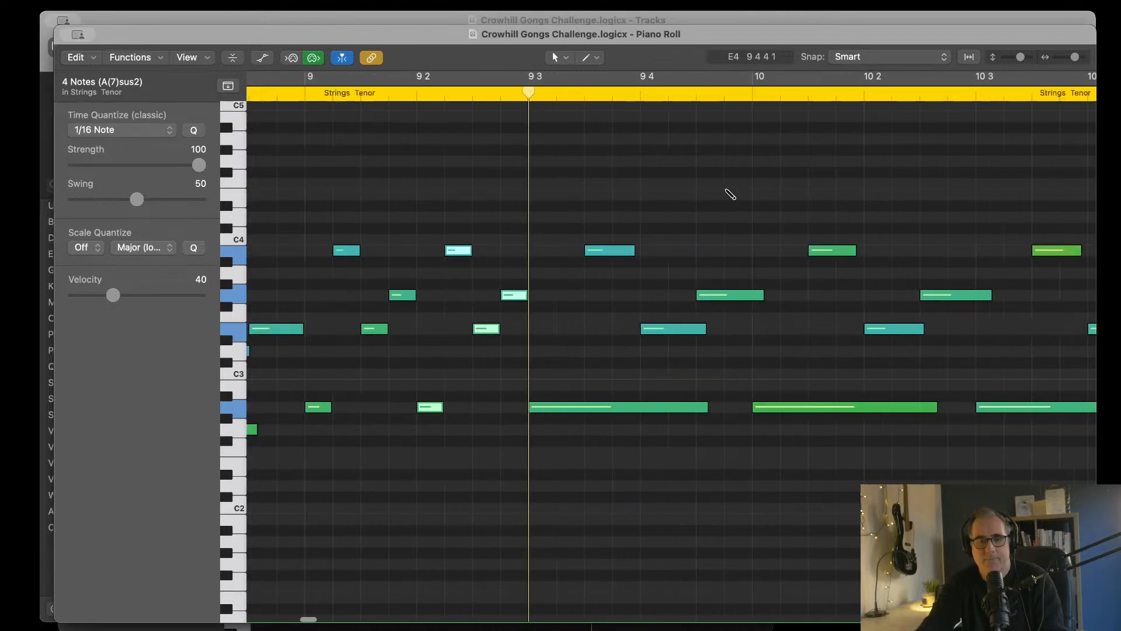
key(super+Left)
drag(557, 208, 1064, 502)
key(Delete)
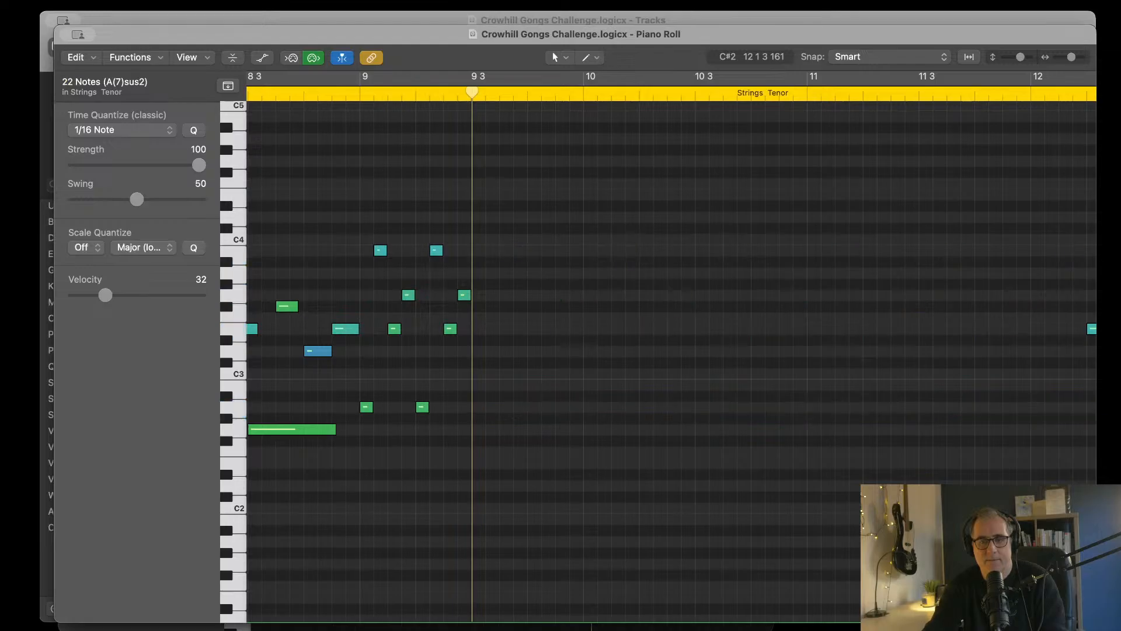
Step: Paste the four-note sixteenth group repeatedly from beat 3 of bar 9 to fill the gap through bar 11
key(super+v)
key(super+v)
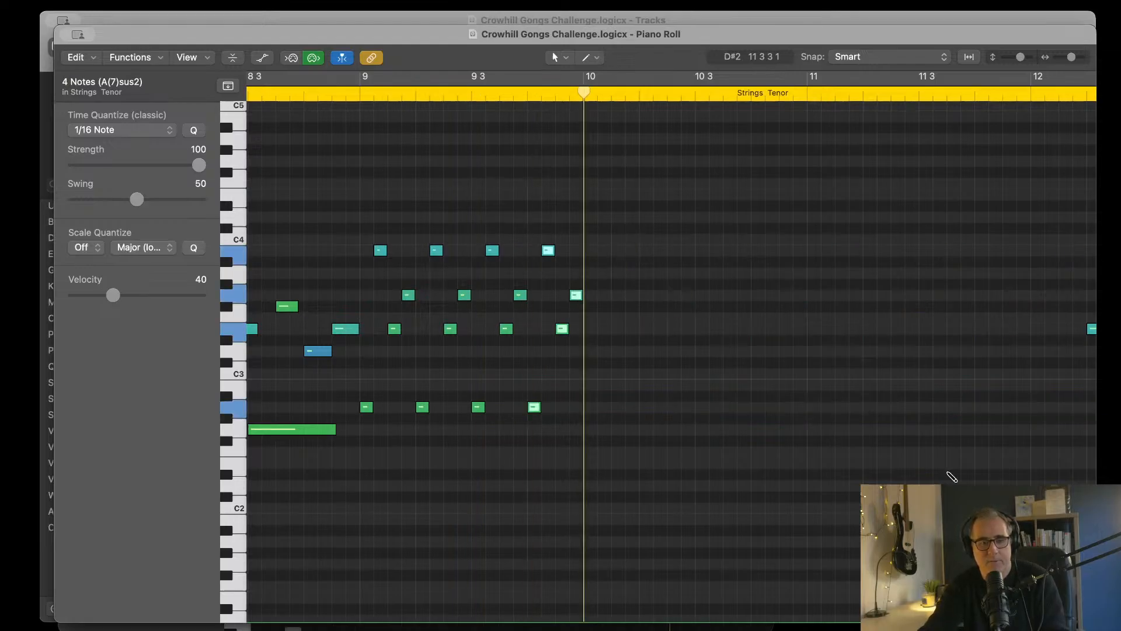
key(super+v)
key(super+v)
key(super+v)
key(super+v)
scroll(798, 423, right, 6)
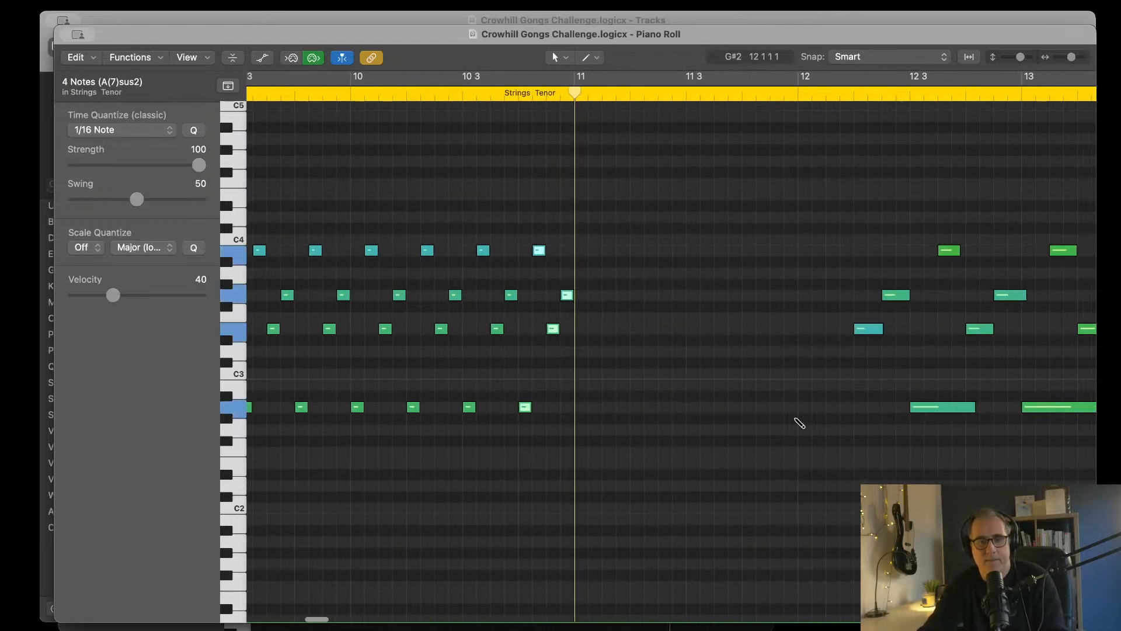
key(super+v)
key(super+v)
key(super+v)
key(super+v)
key(super+v)
scroll(616, 271, left, 10)
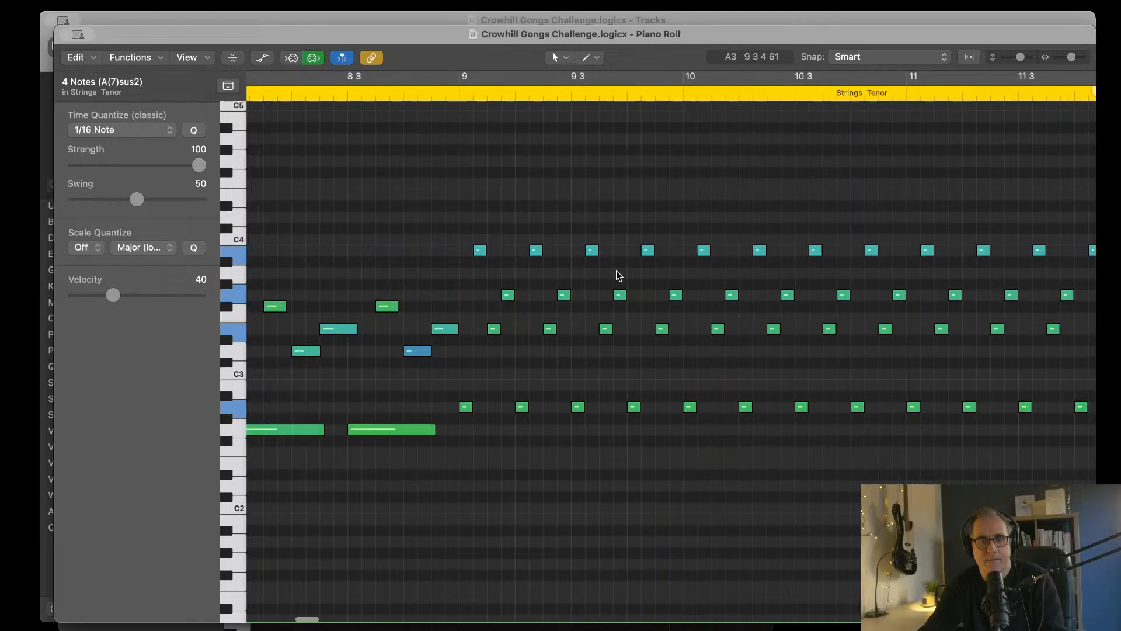
Step: Play the Strings Tenor region across the transition into the new sixteenth-note pattern at bar 9
double_click(1018, 98)
scroll(860, 261, right, 5)
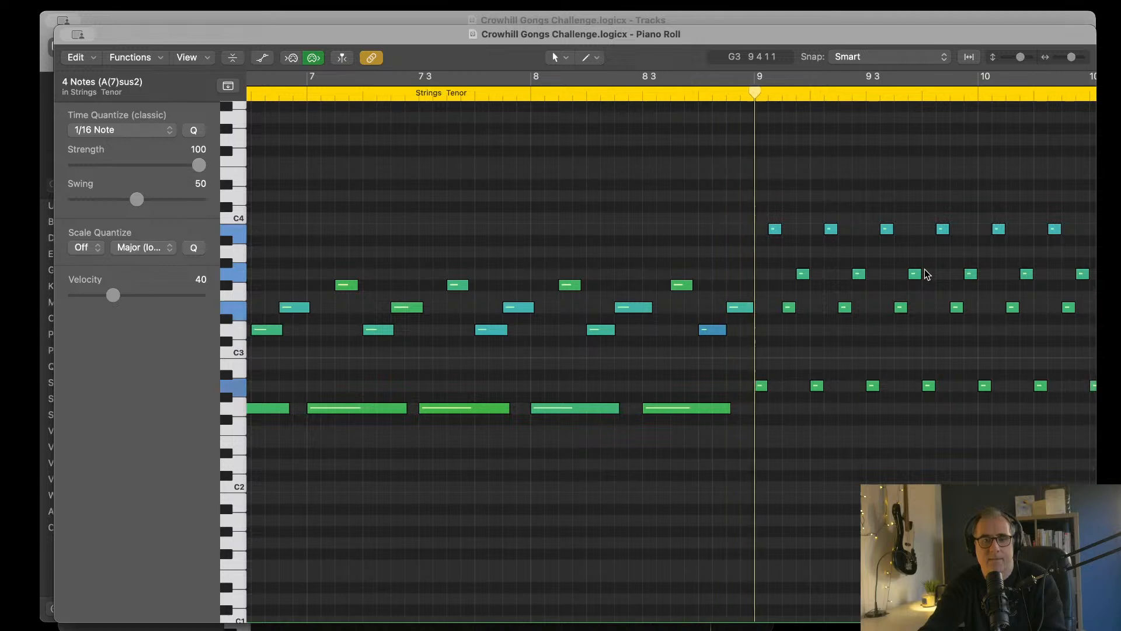
scroll(887, 295, right, 4)
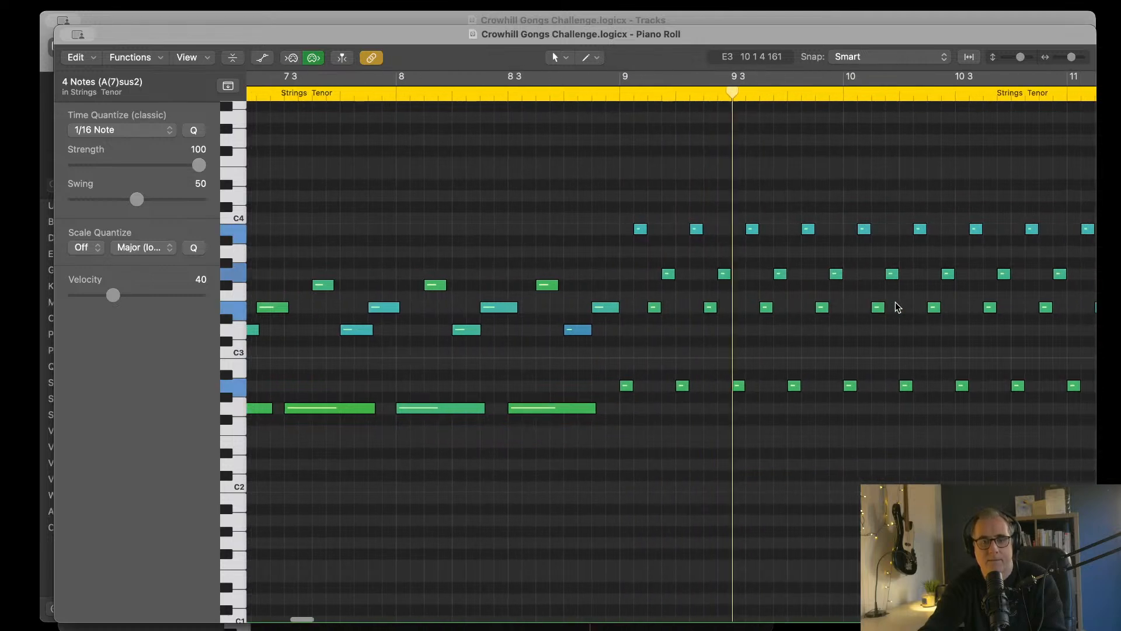
Step: Follow the Strings Tenor playback through bars 9 to 12, examining the sixteenth-note pattern and its return to the longer notes
scroll(897, 306, right, 10)
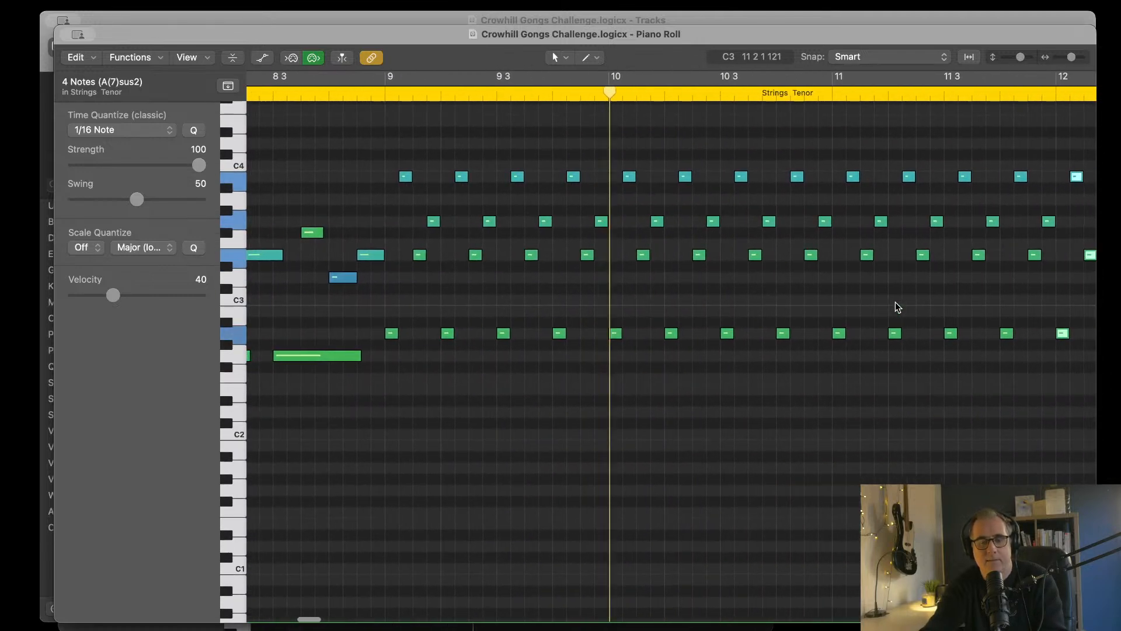
scroll(898, 306, right, 10)
scroll(898, 306, down, 2)
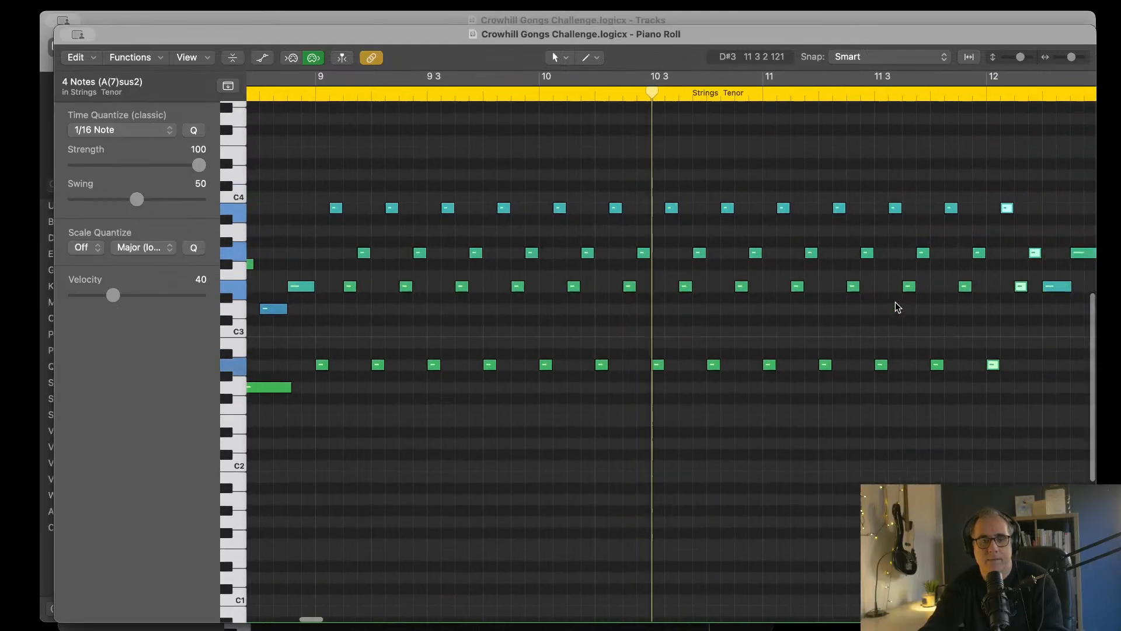
scroll(856, 320, right, 4)
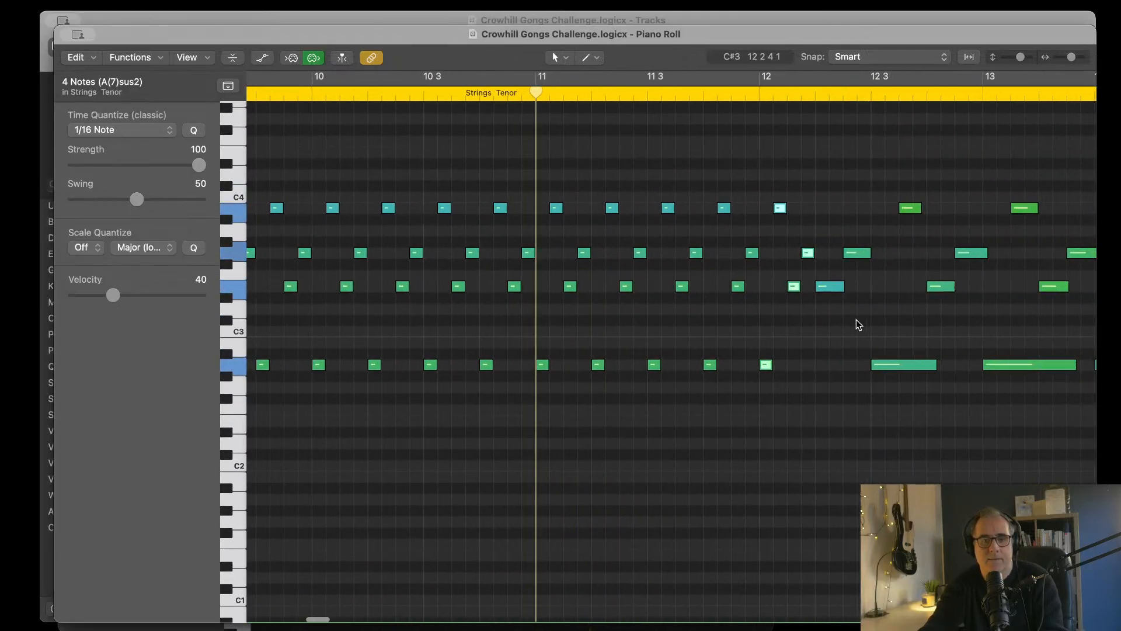
scroll(844, 314, right, 3)
scroll(841, 314, left, 4)
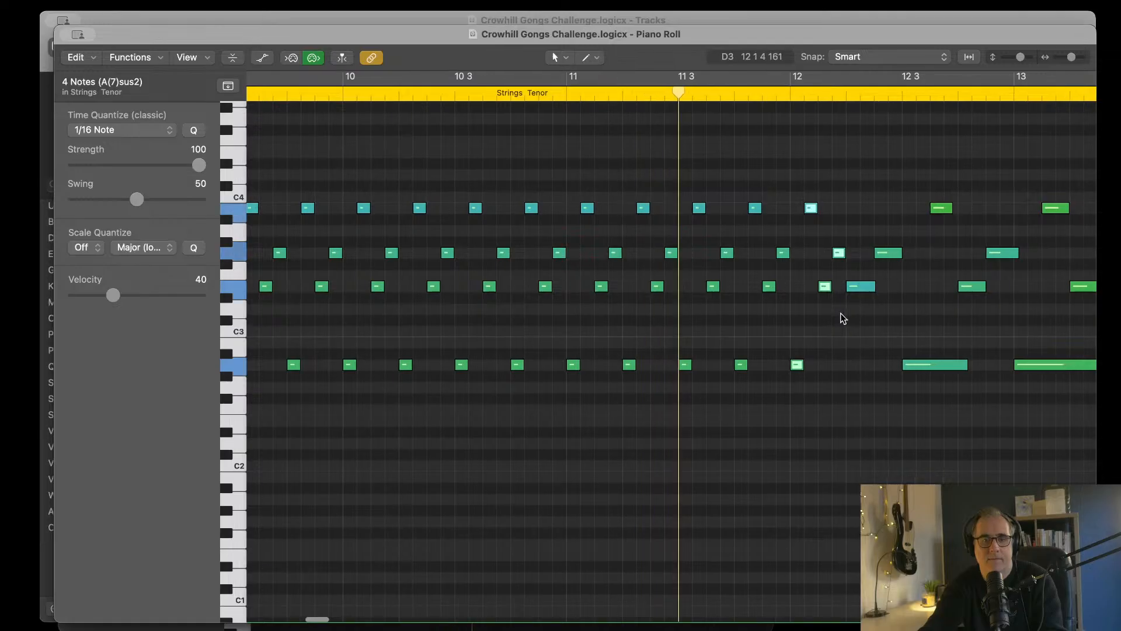
scroll(841, 313, right, 2)
scroll(844, 318, right, 1)
scroll(844, 318, left, 2)
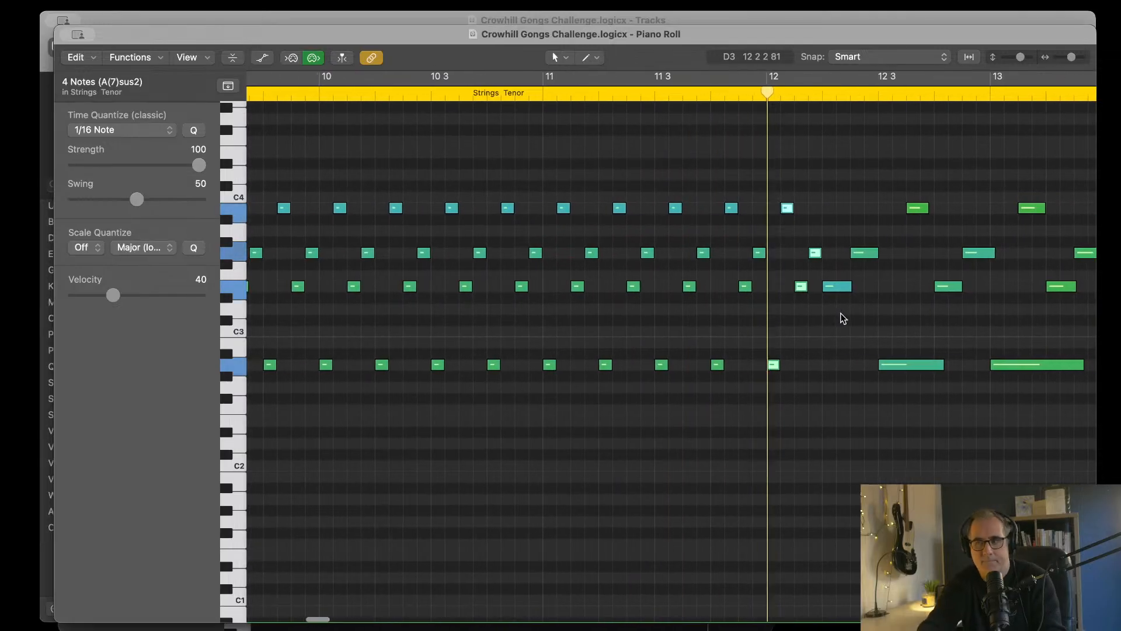
scroll(844, 319, right, 5)
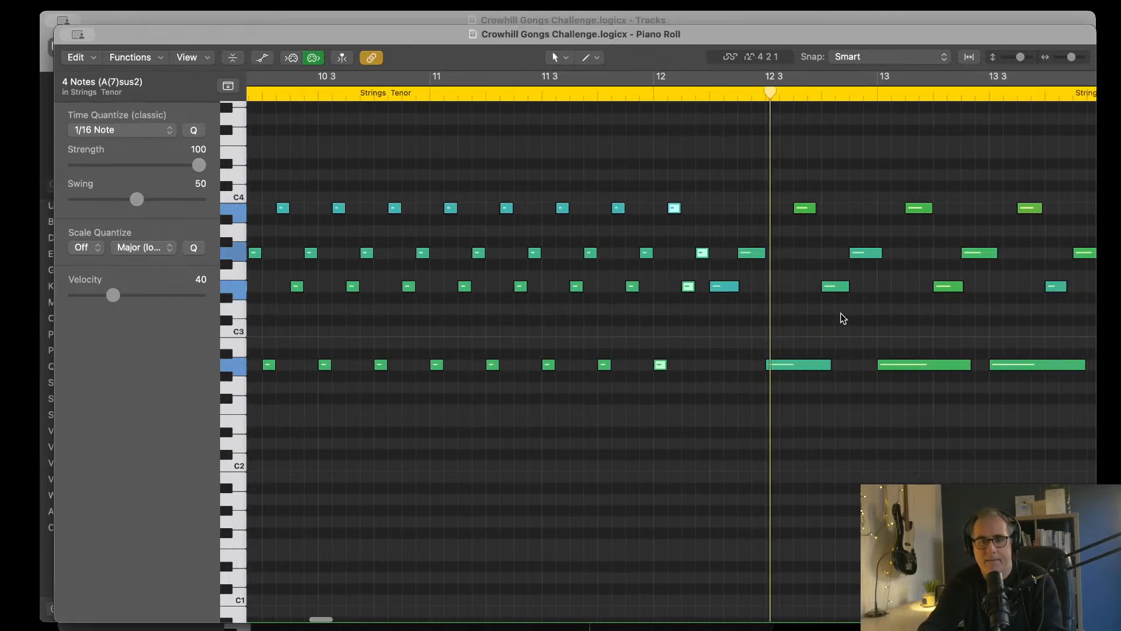
scroll(840, 313, left, 10)
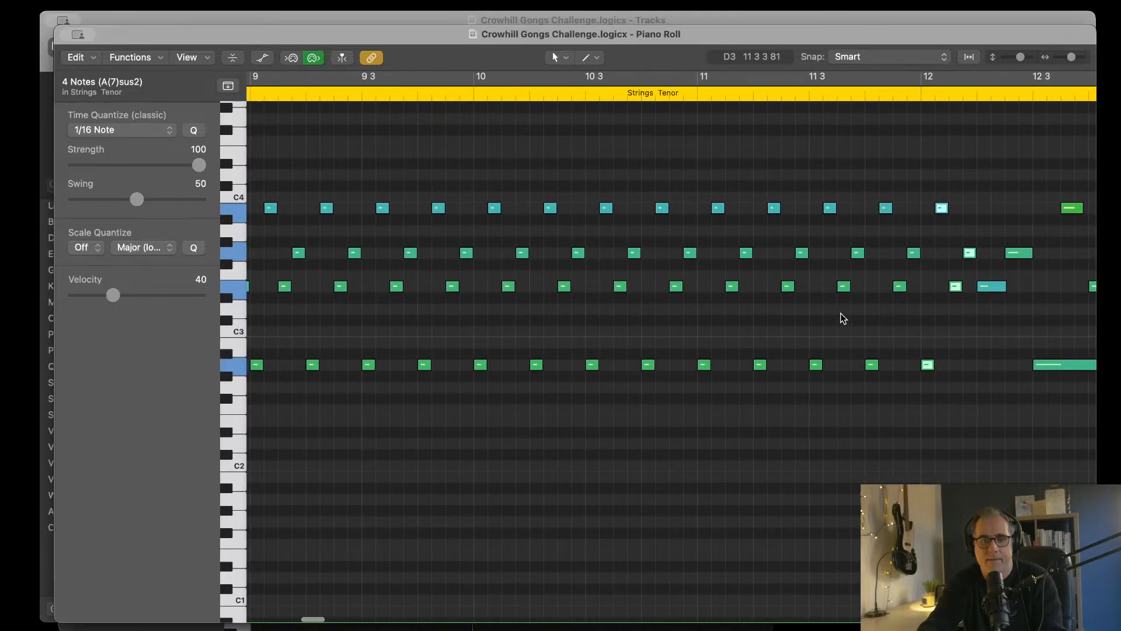
scroll(924, 292, left, 8)
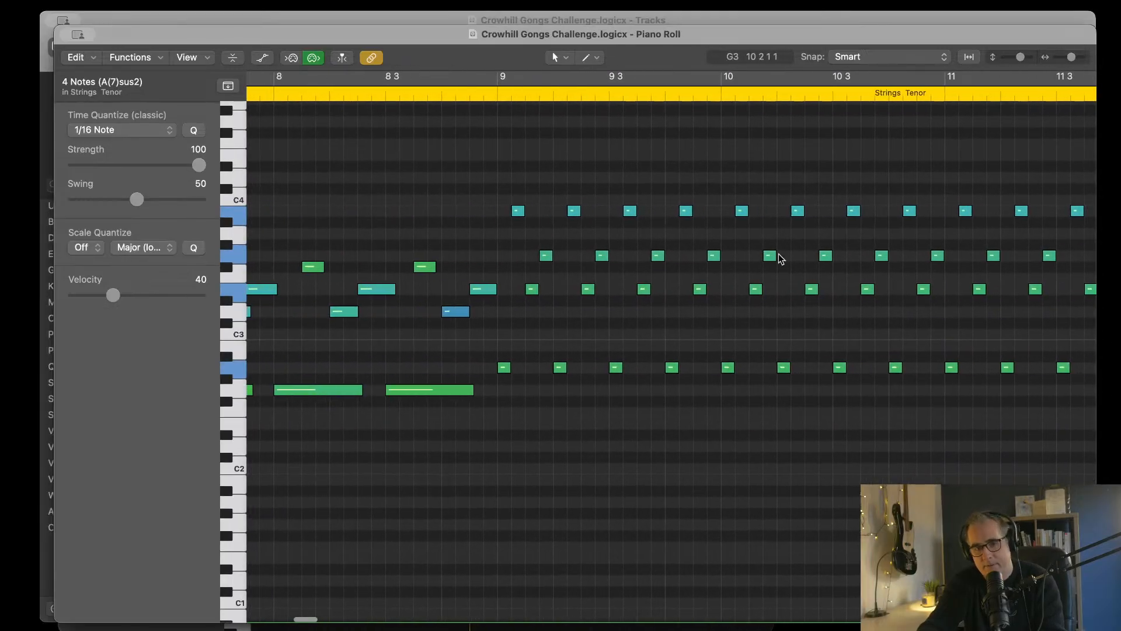
Step: Replace bar 10's sixteenth notes with a copy of the eight longer notes in bar 13, trimming the last G3 to end at bar 11
drag(723, 165, 931, 404)
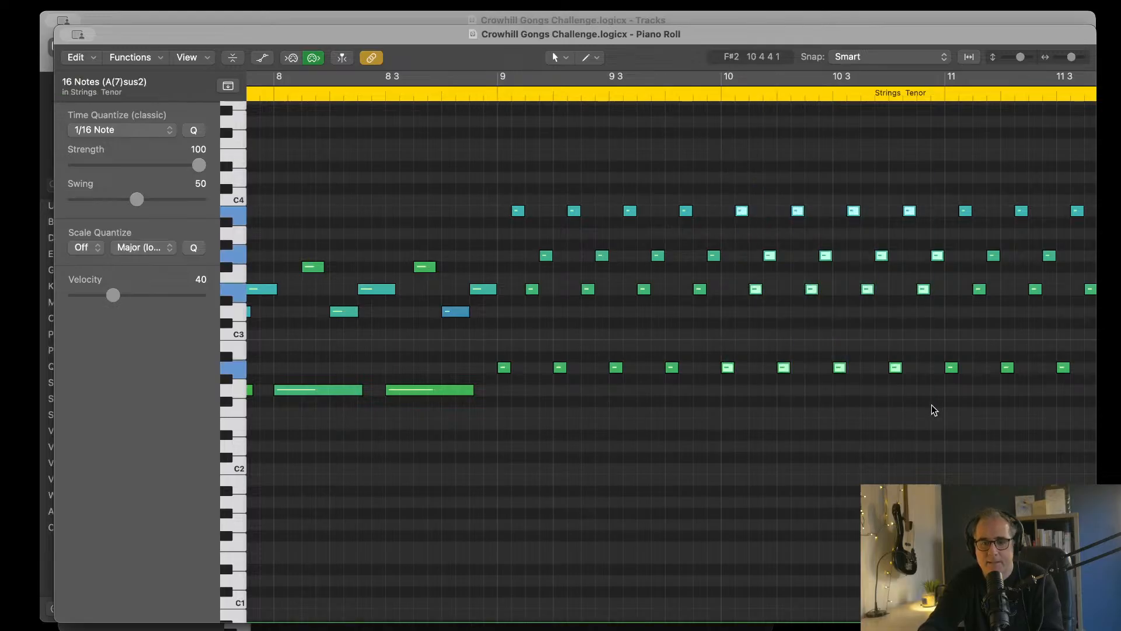
key(Delete)
scroll(864, 363, right, 15)
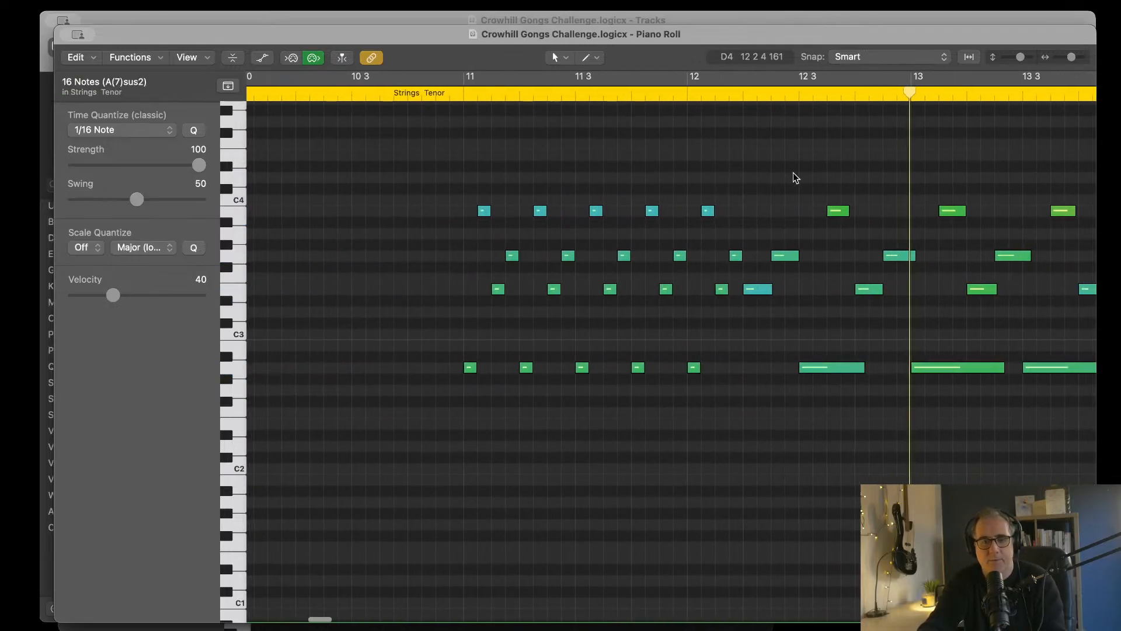
scroll(793, 172, right, 3)
scroll(817, 184, right, 2)
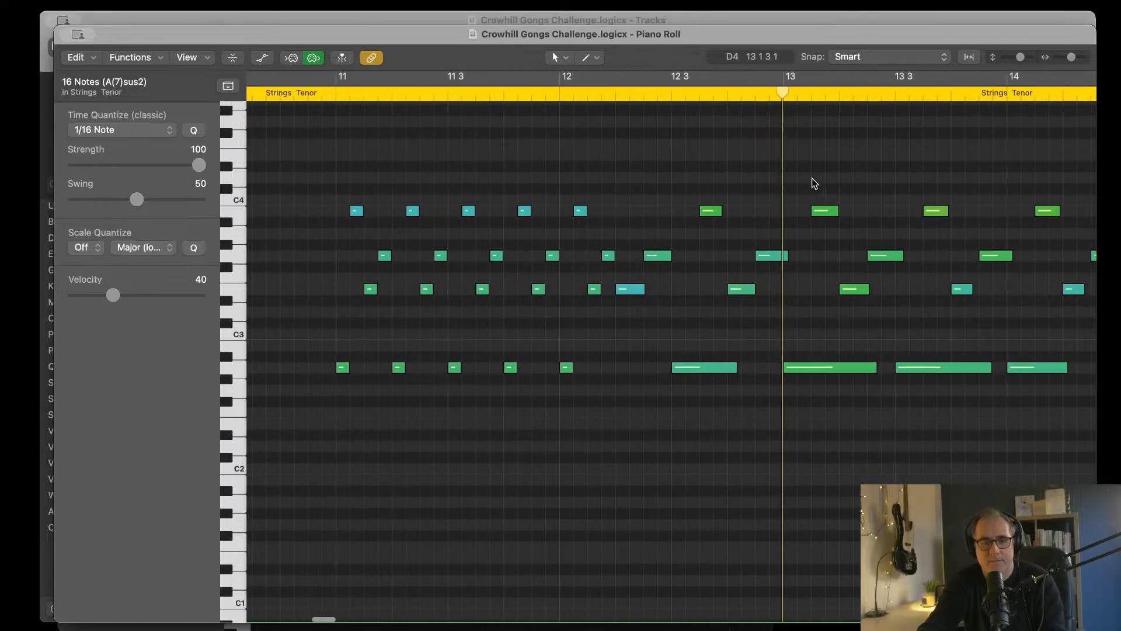
drag(802, 175, 989, 384)
scroll(870, 324, left, 12)
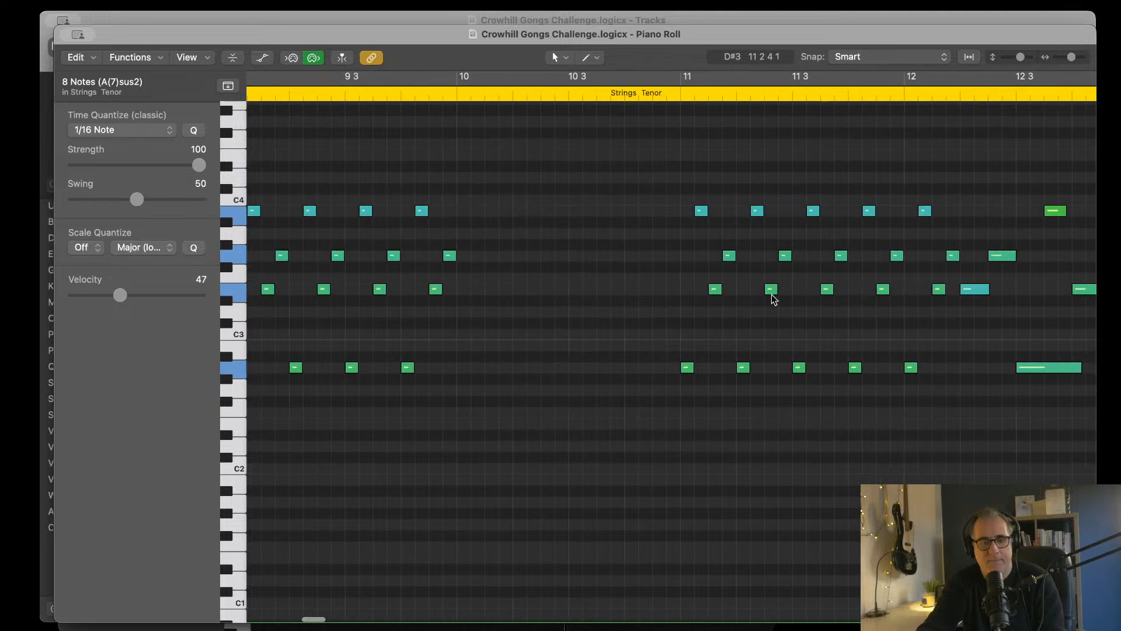
click(457, 93)
key(super+v)
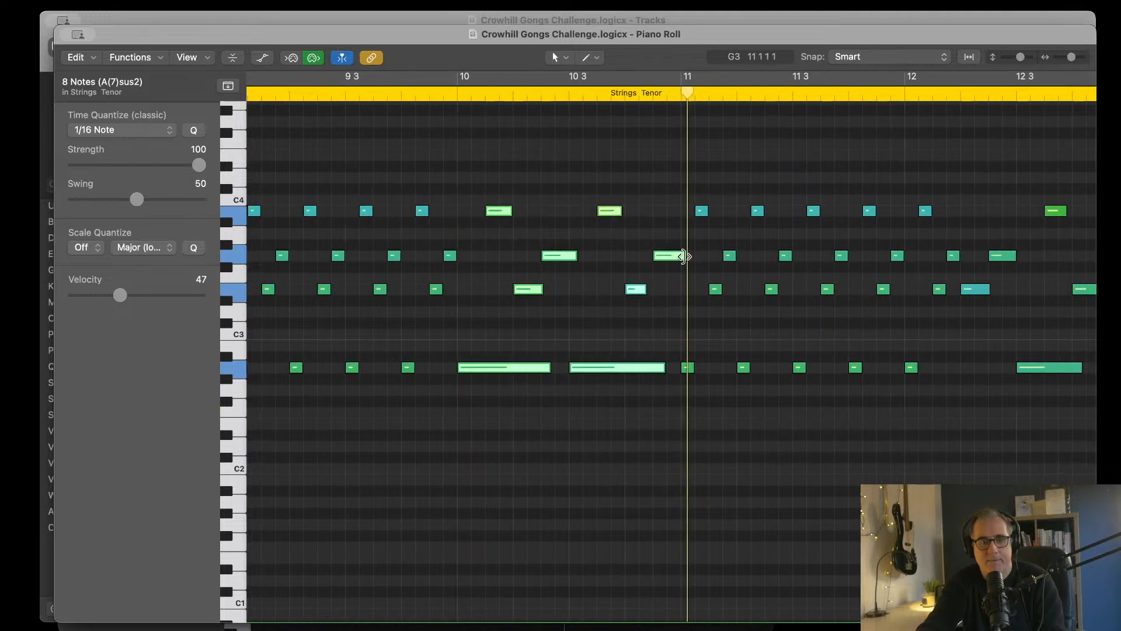
drag(686, 257, 686, 257)
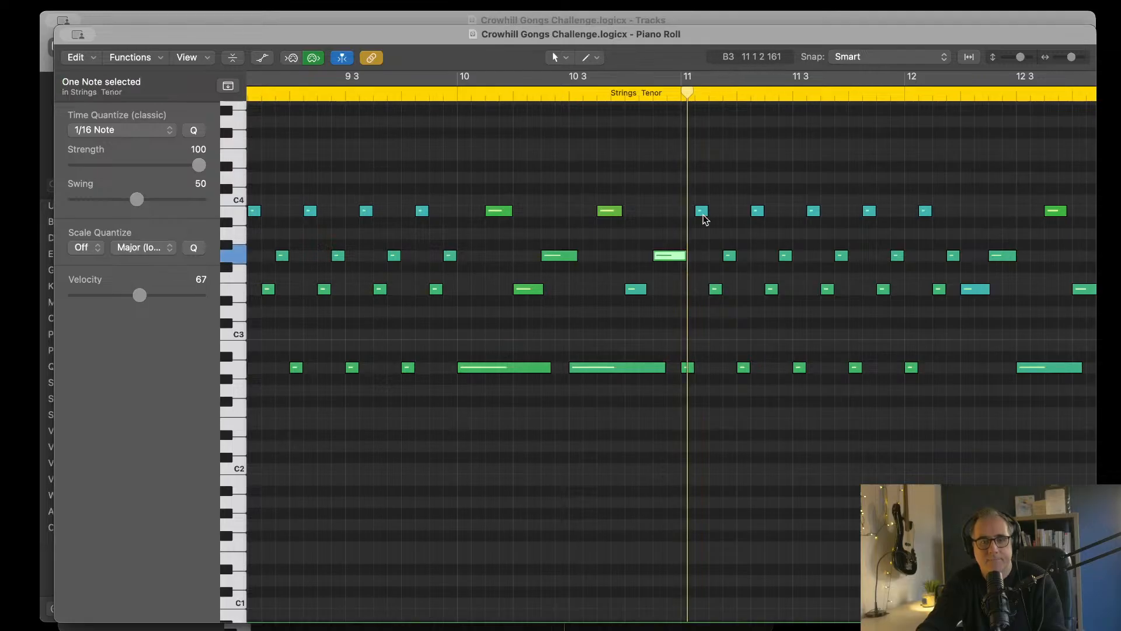
Step: Delete the extra group of four sixteenth notes on beat 1 of bar 12
scroll(722, 211, right, 5)
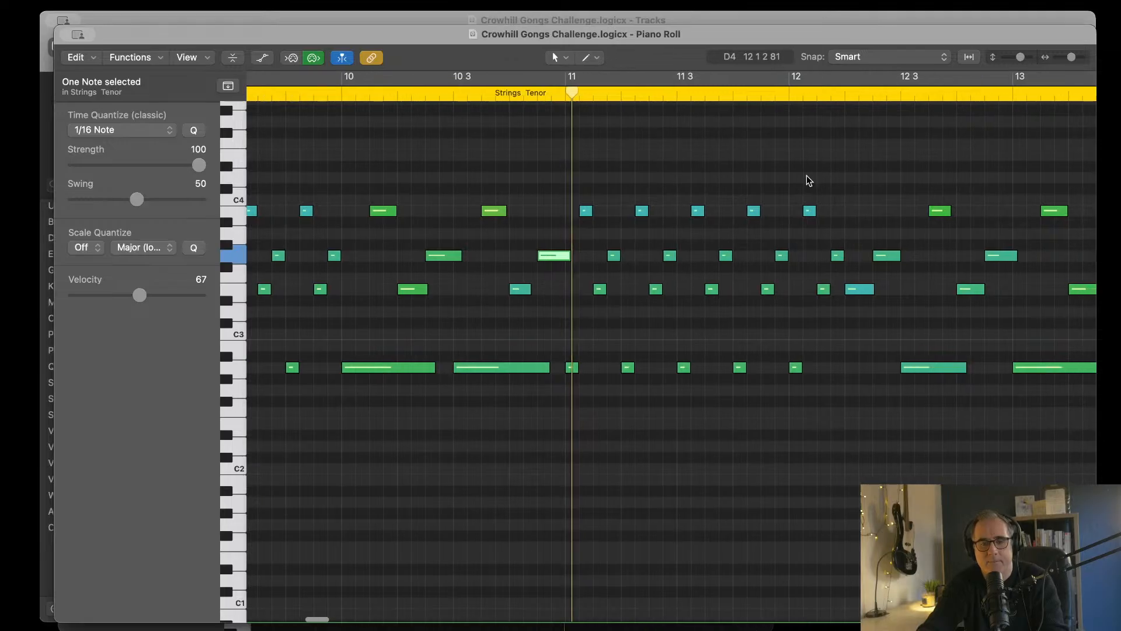
drag(807, 175, 843, 152)
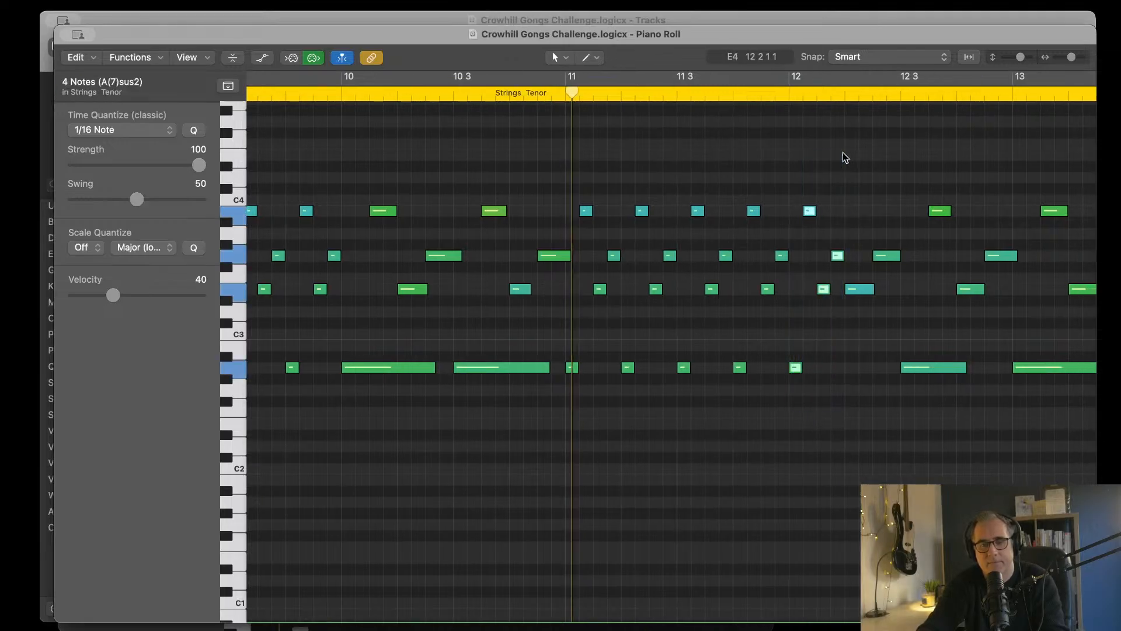
key(Delete)
Step: Shorten the last G3 note in bar 12 so it ends exactly at the start of bar 13
scroll(850, 163, right, 7)
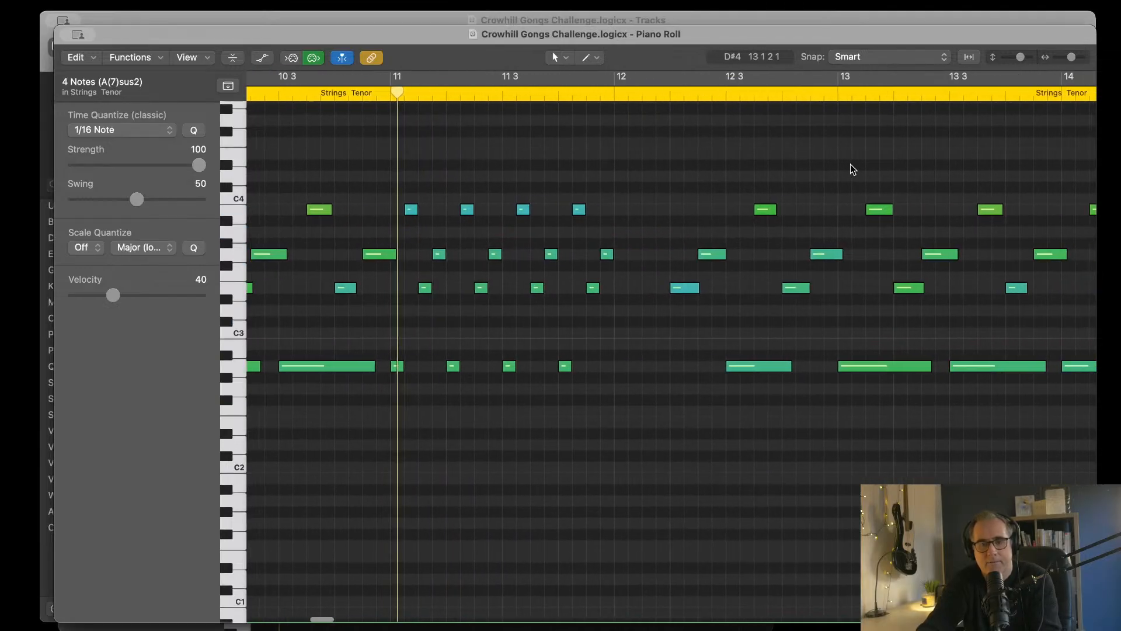
scroll(850, 163, right, 7)
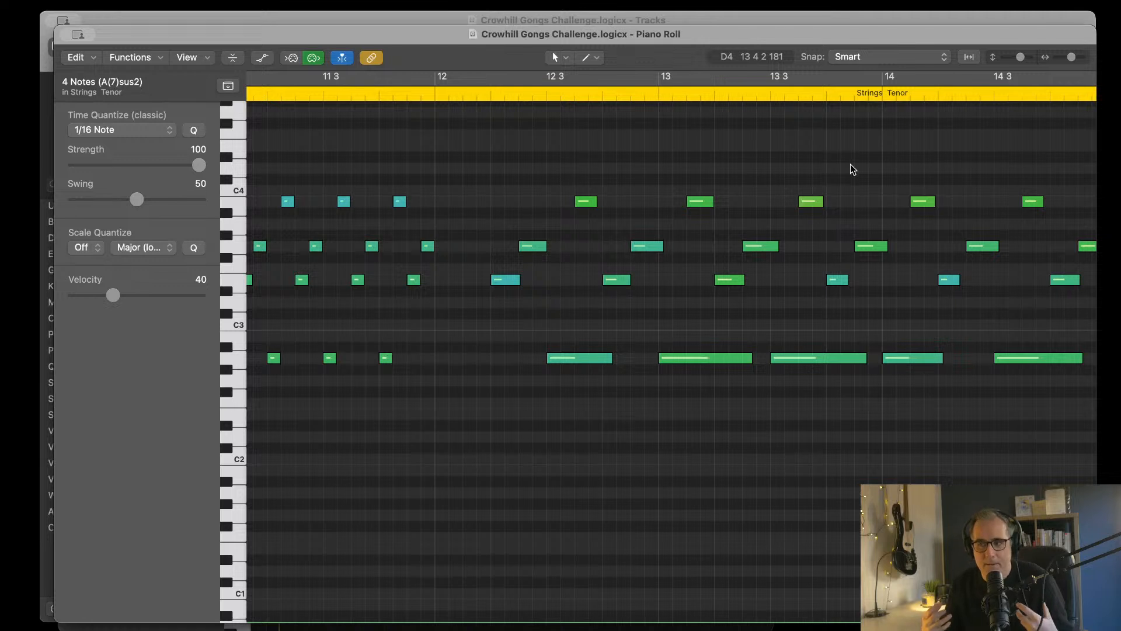
scroll(806, 245, right, 3)
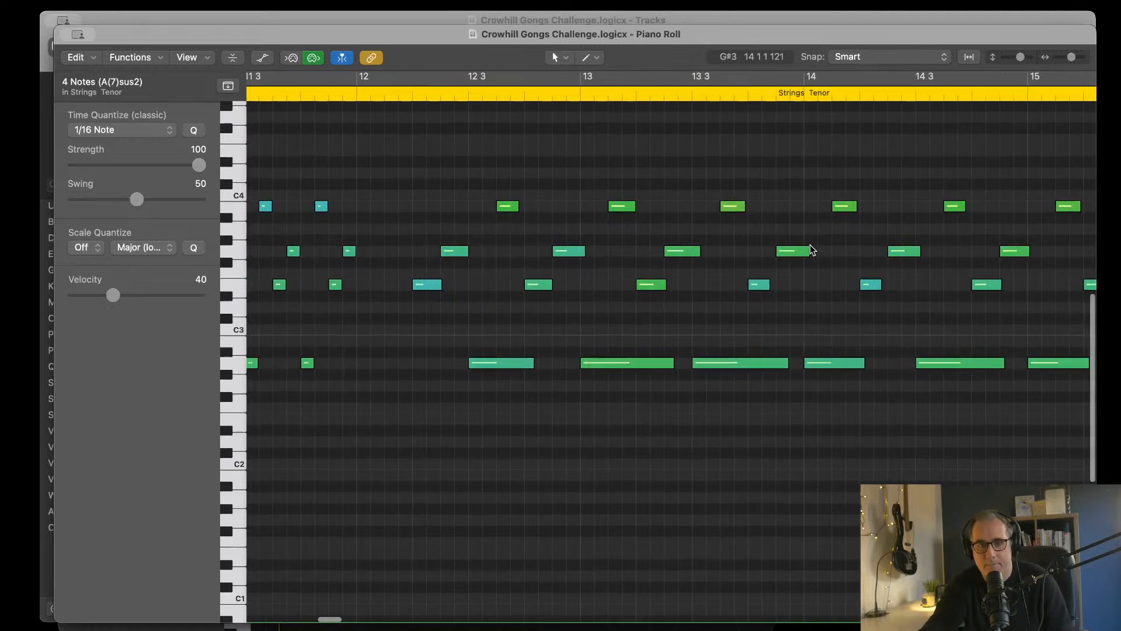
scroll(661, 191, left, 2)
scroll(666, 173, up, 1)
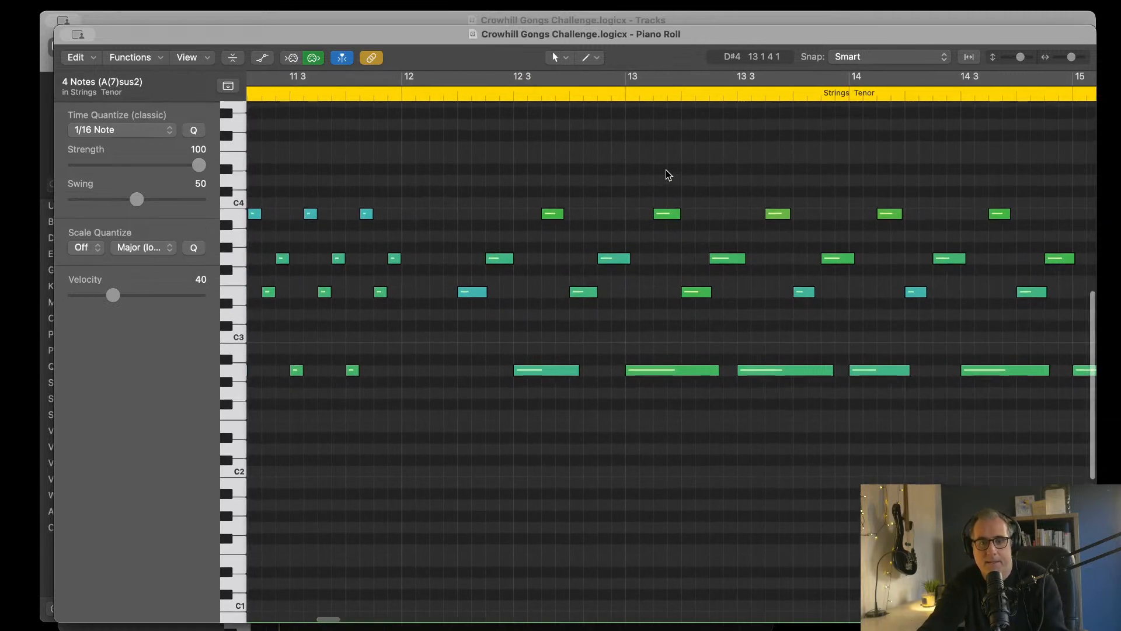
click(626, 259)
scroll(623, 260, right, 2)
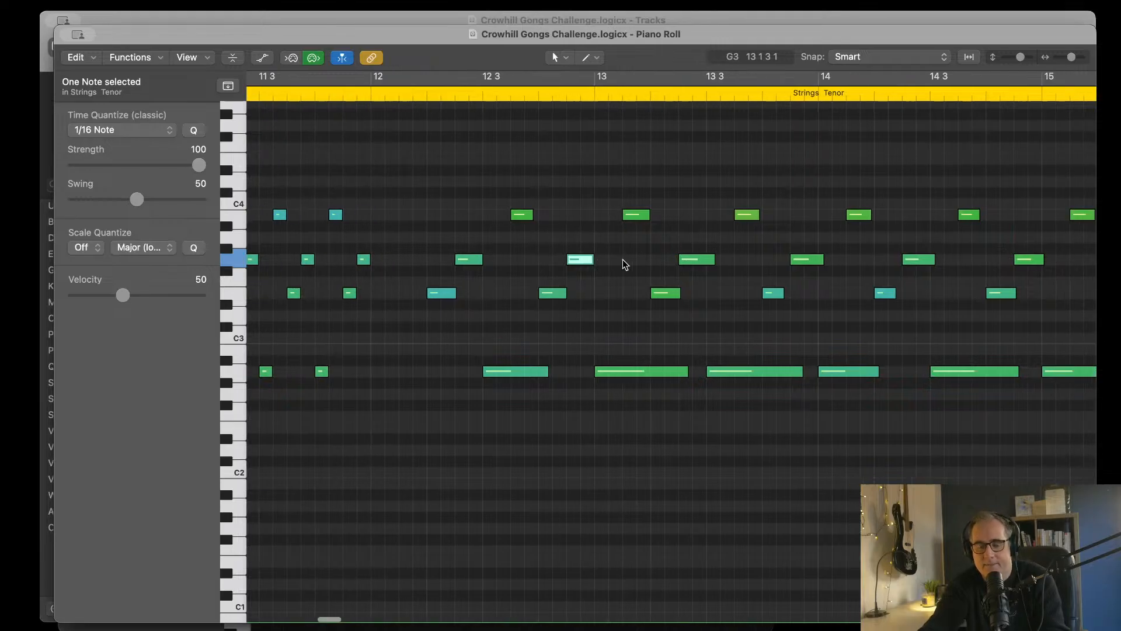
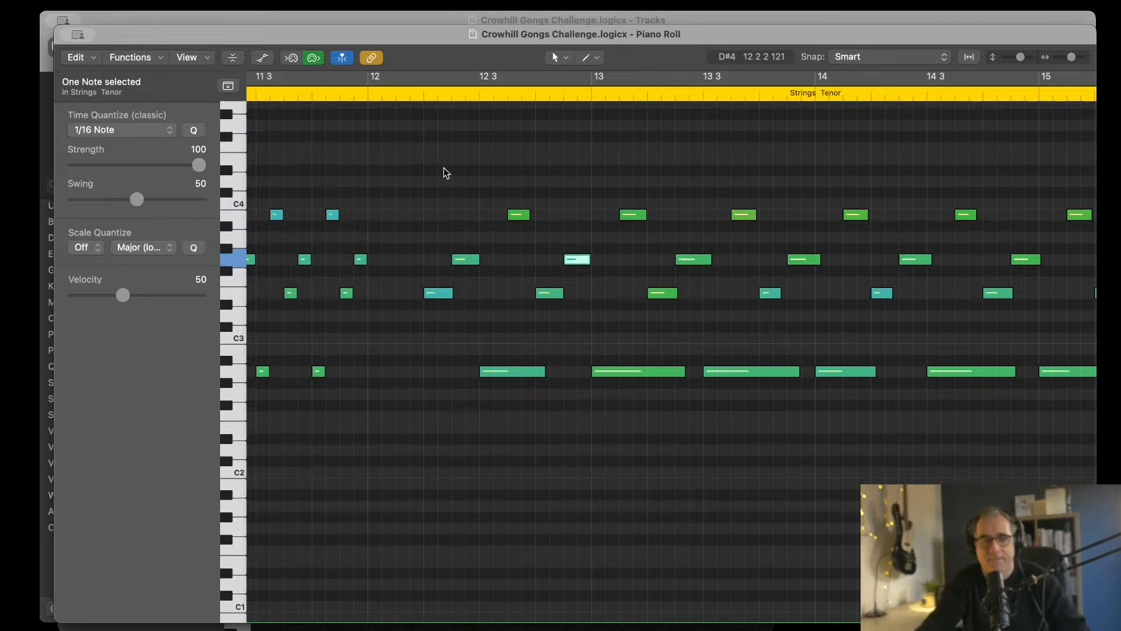
Step: Play the Strings Tenor part from just before bar 9 and follow the alternating note patterns through bar 14
scroll(471, 205, left, 10)
scroll(469, 202, left, 8)
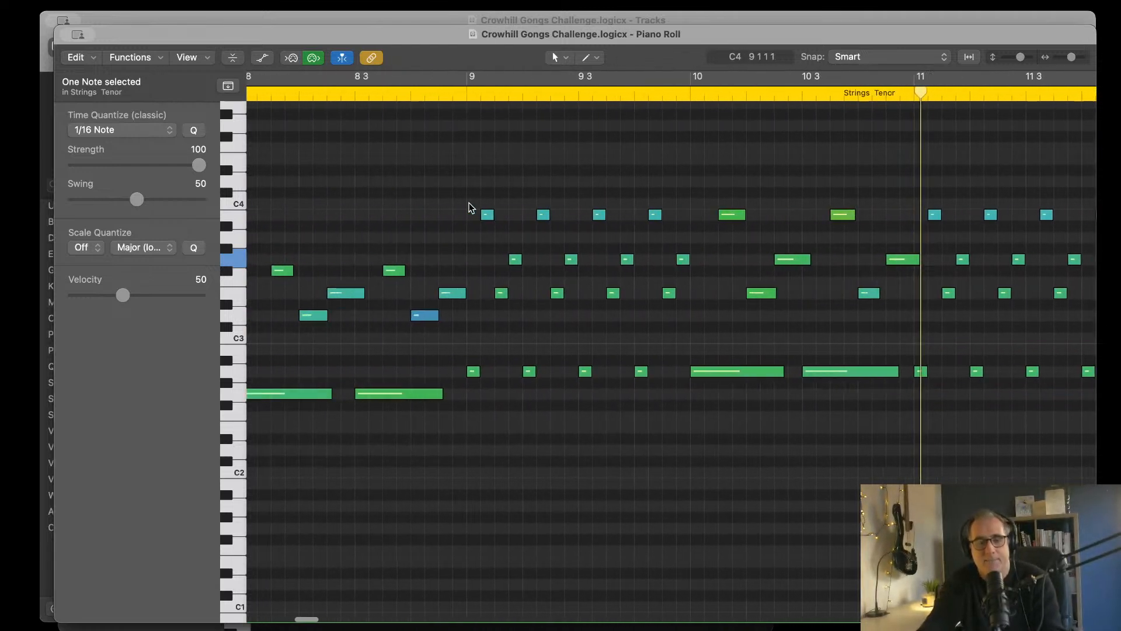
click(510, 96)
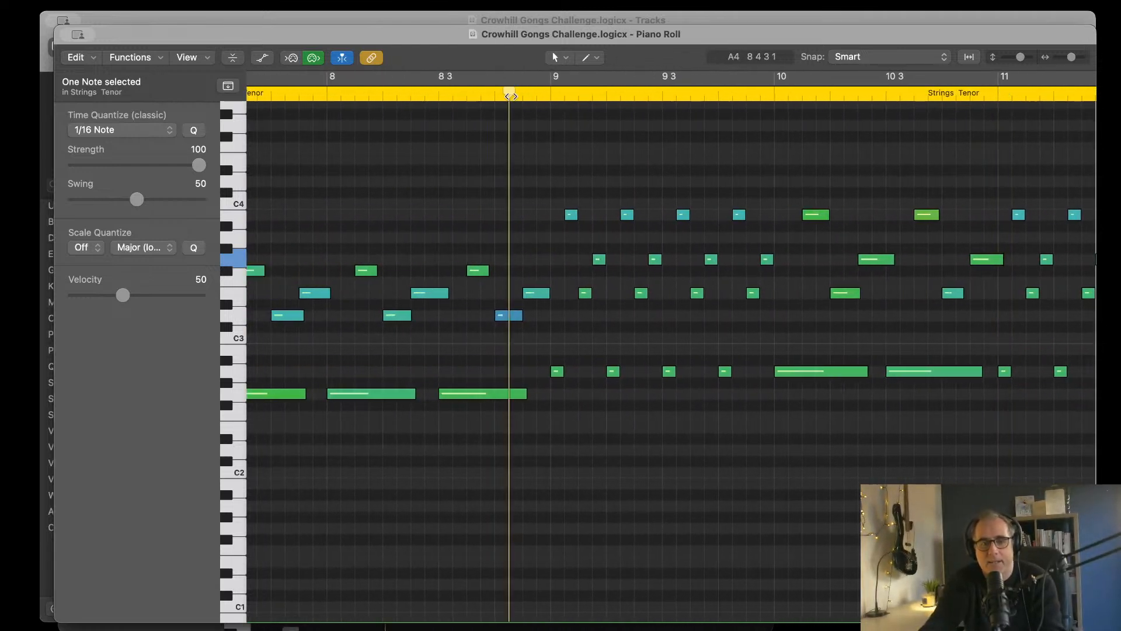
key(space)
scroll(638, 344, right, 6)
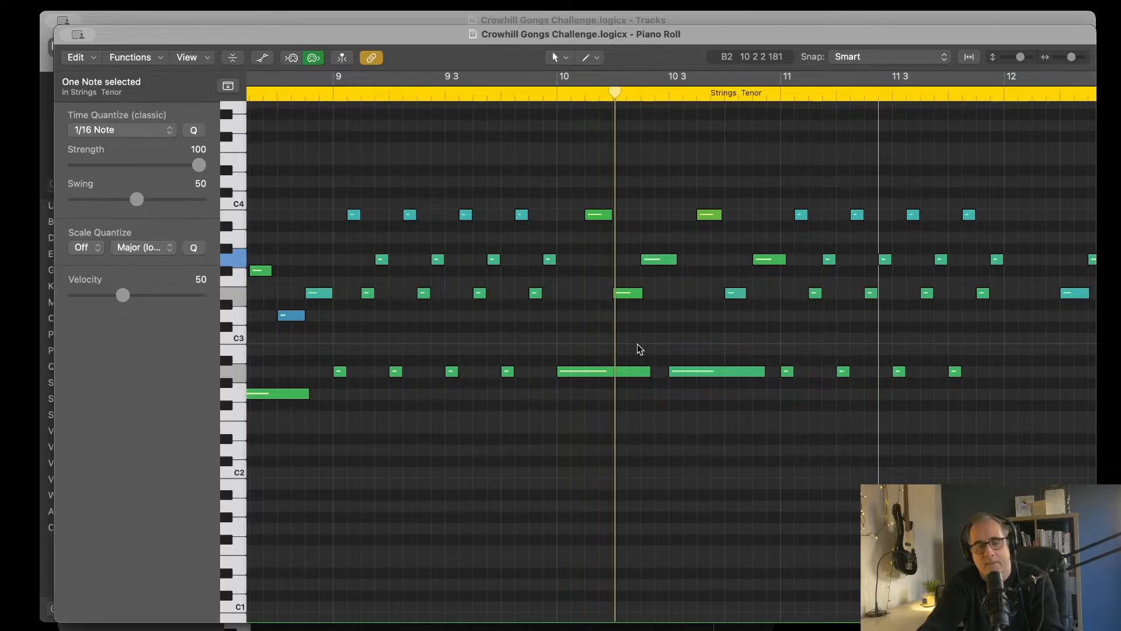
scroll(696, 321, up, 4)
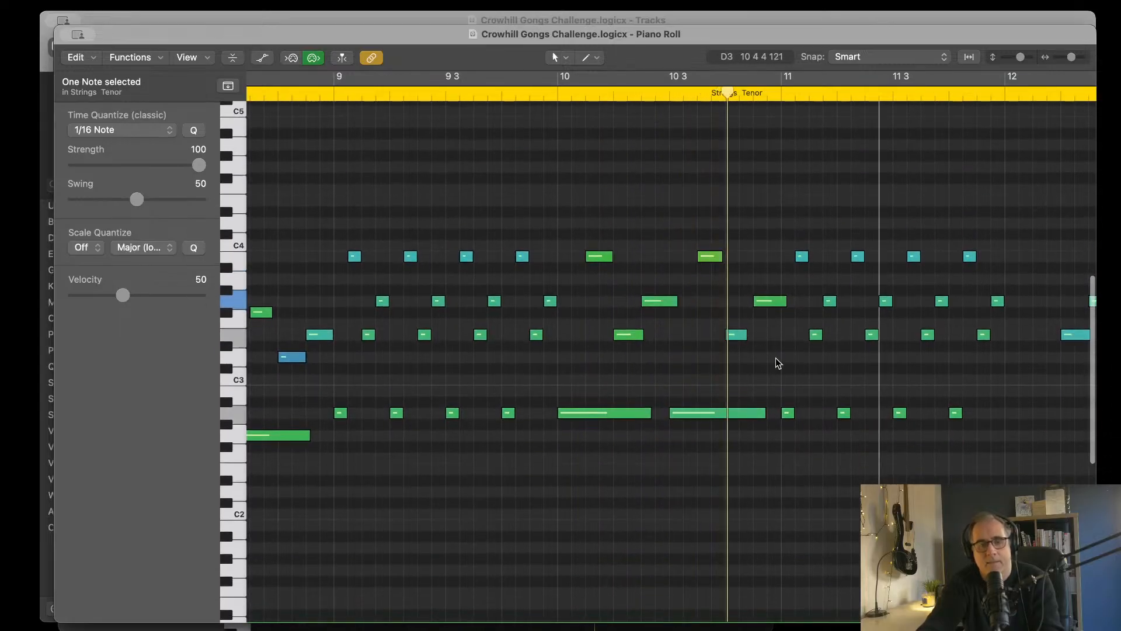
scroll(845, 337, right, 4)
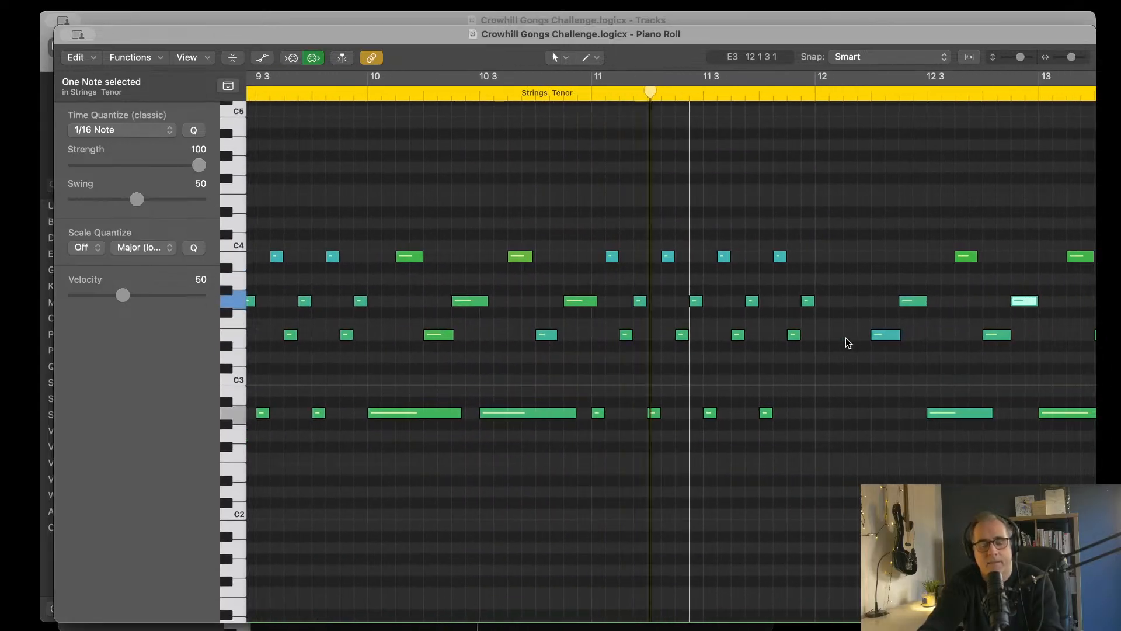
scroll(846, 338, right, 2)
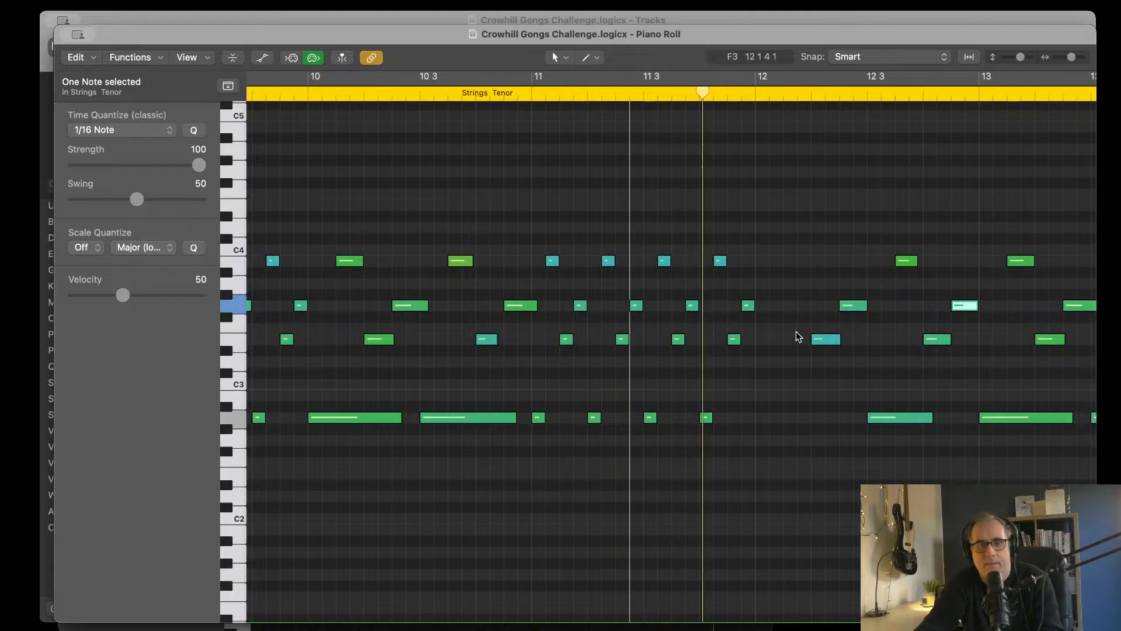
scroll(797, 331, right, 3)
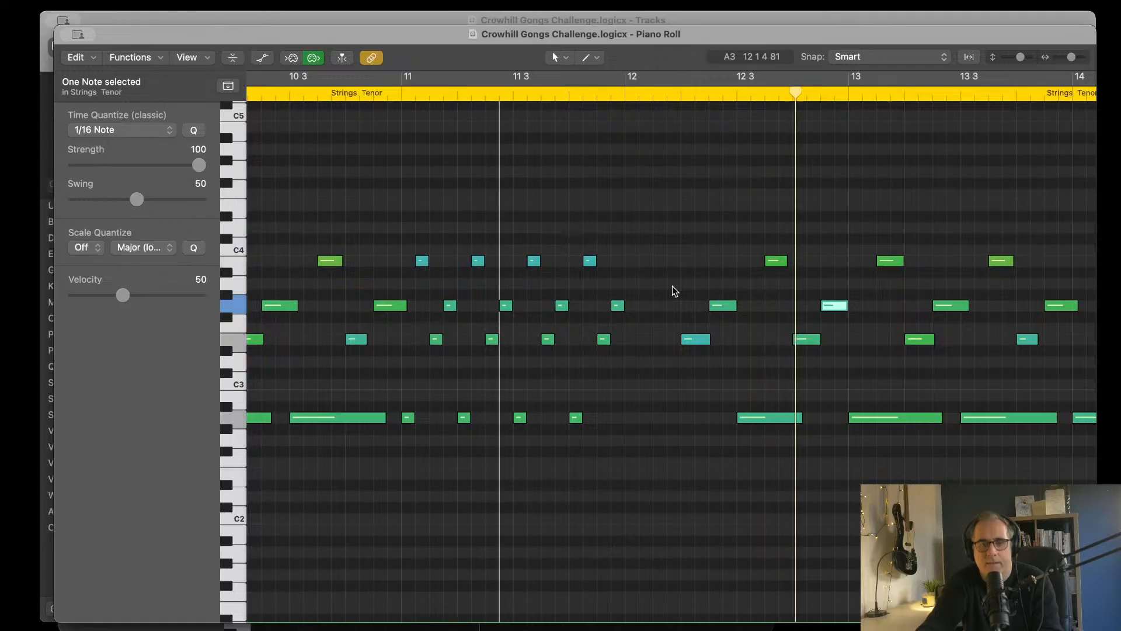
scroll(676, 285, right, 5)
scroll(676, 285, right, 3)
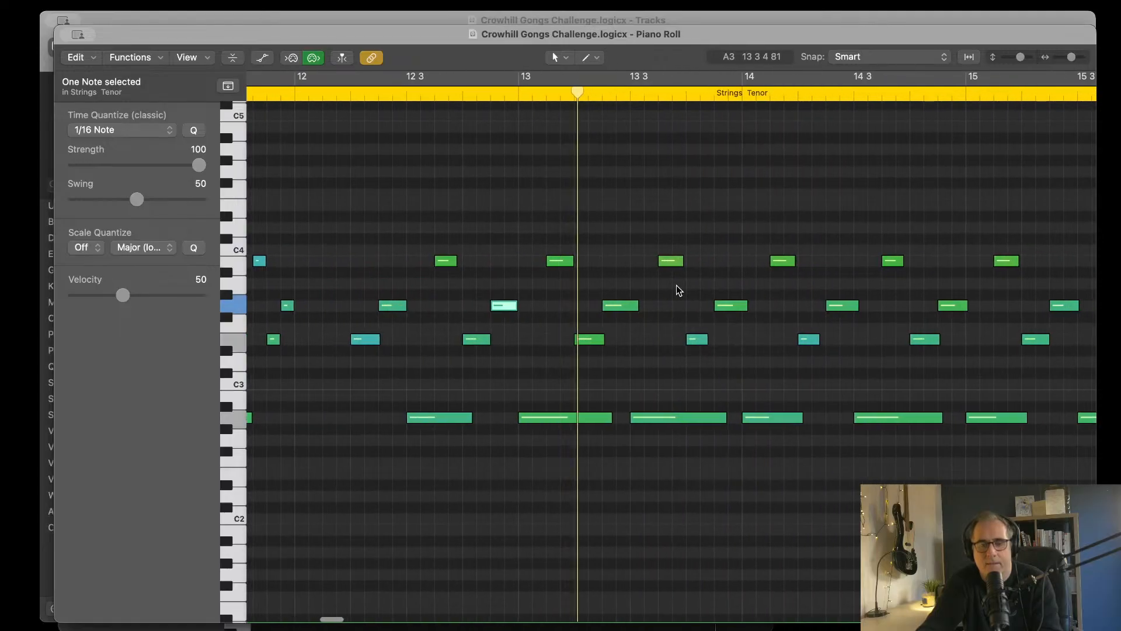
scroll(676, 285, right, 3)
scroll(676, 285, right, 3)
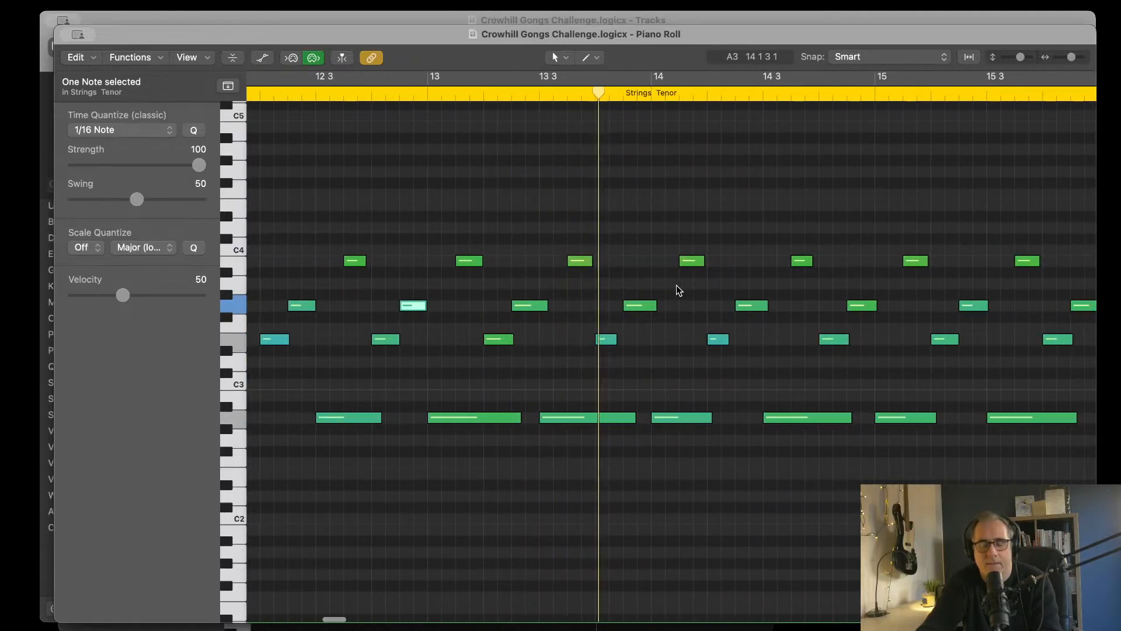
scroll(676, 285, left, 10)
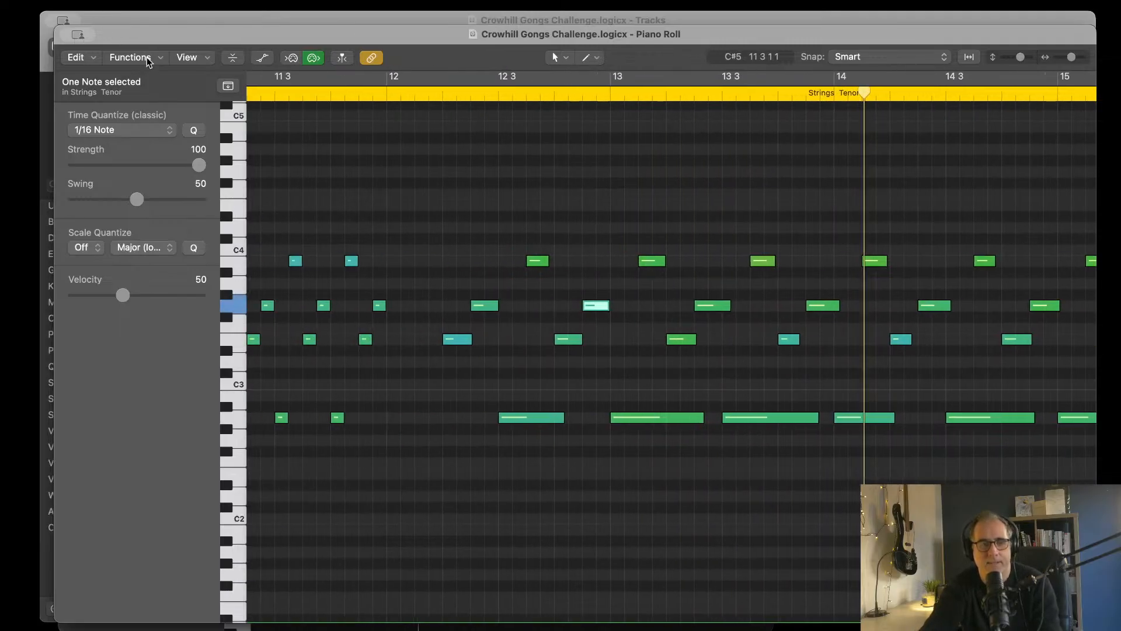
Step: Close the Strings Tenor note editor and clear all track solos, with the playhead back at bar 1
key(super+w)
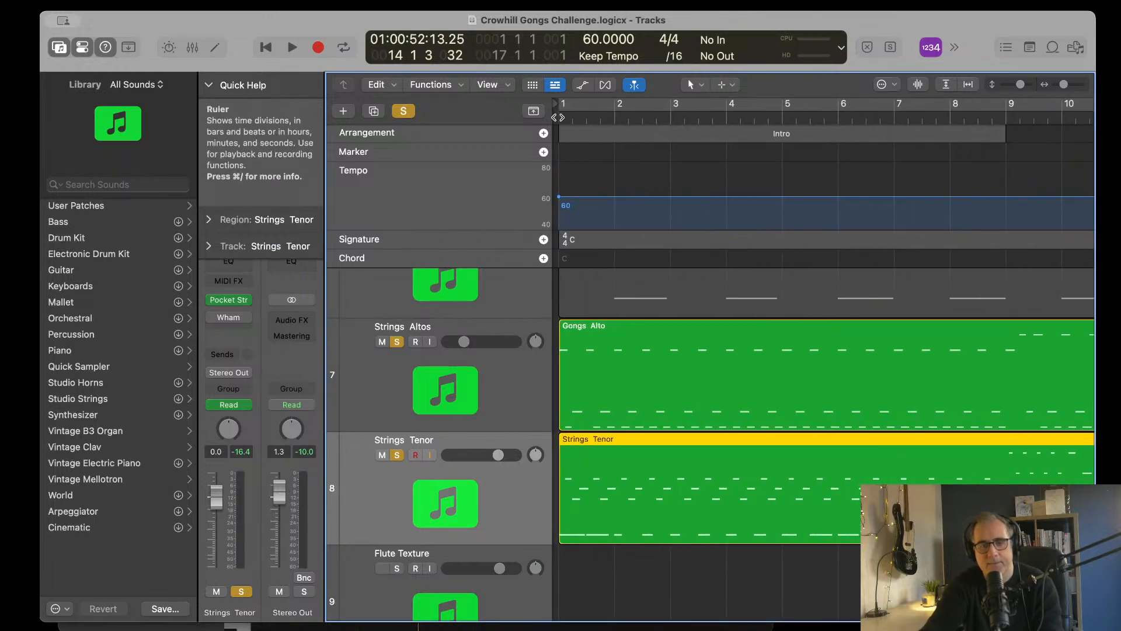
key(Return)
key(s)
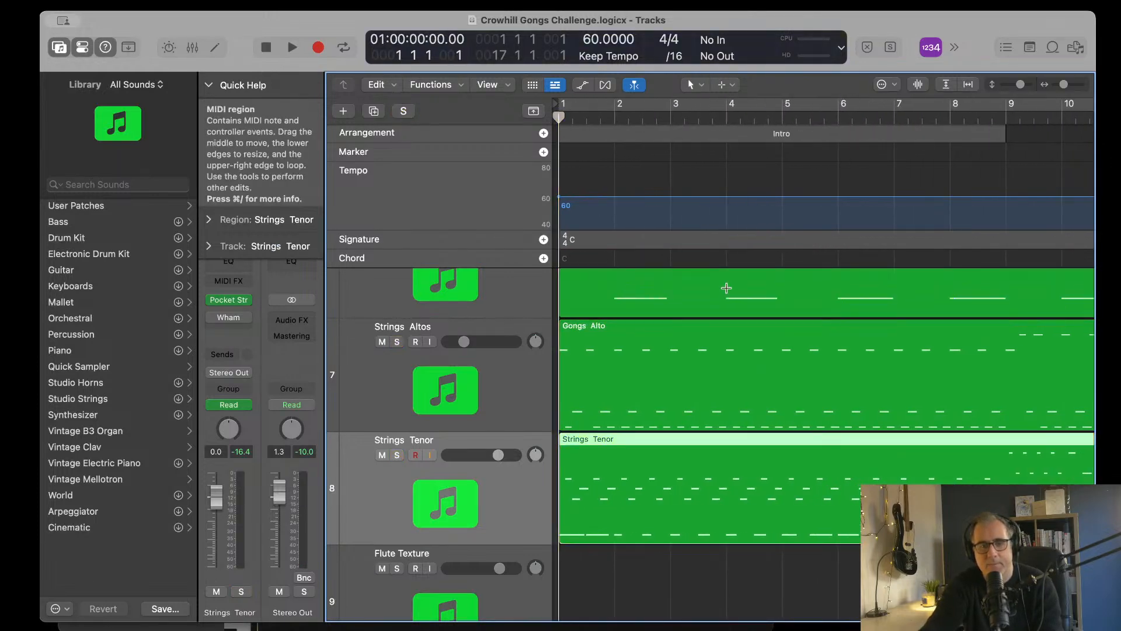
Step: Play the full arrangement from bar 1 and look over the active tracks and their levels
scroll(726, 288, up, 10)
key(space)
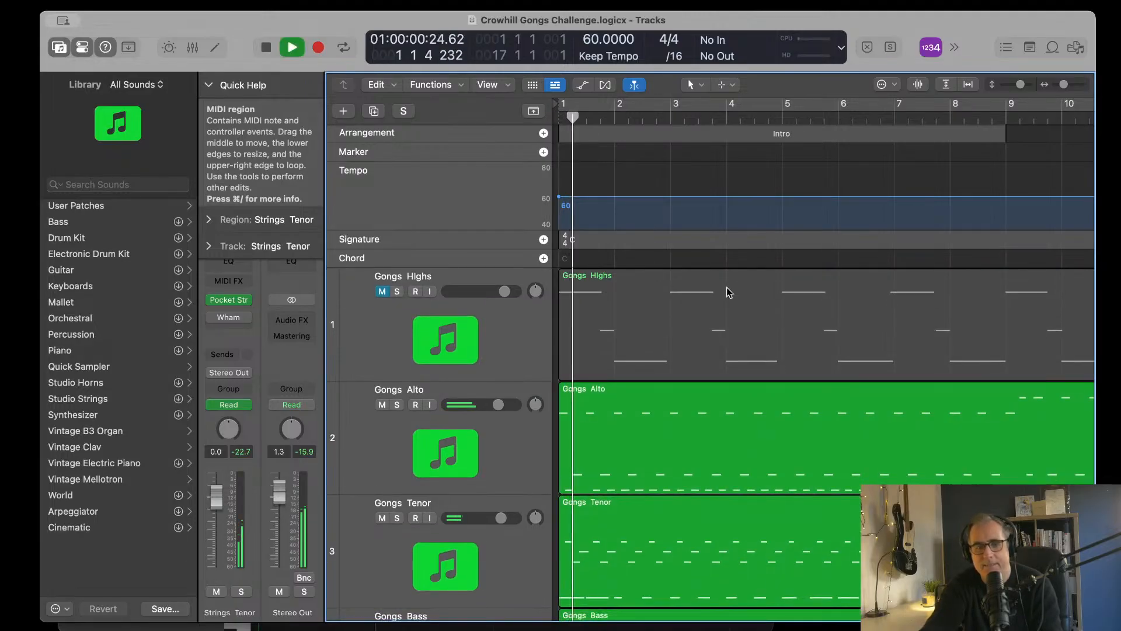
scroll(727, 289, down, 5)
scroll(726, 286, down, 8)
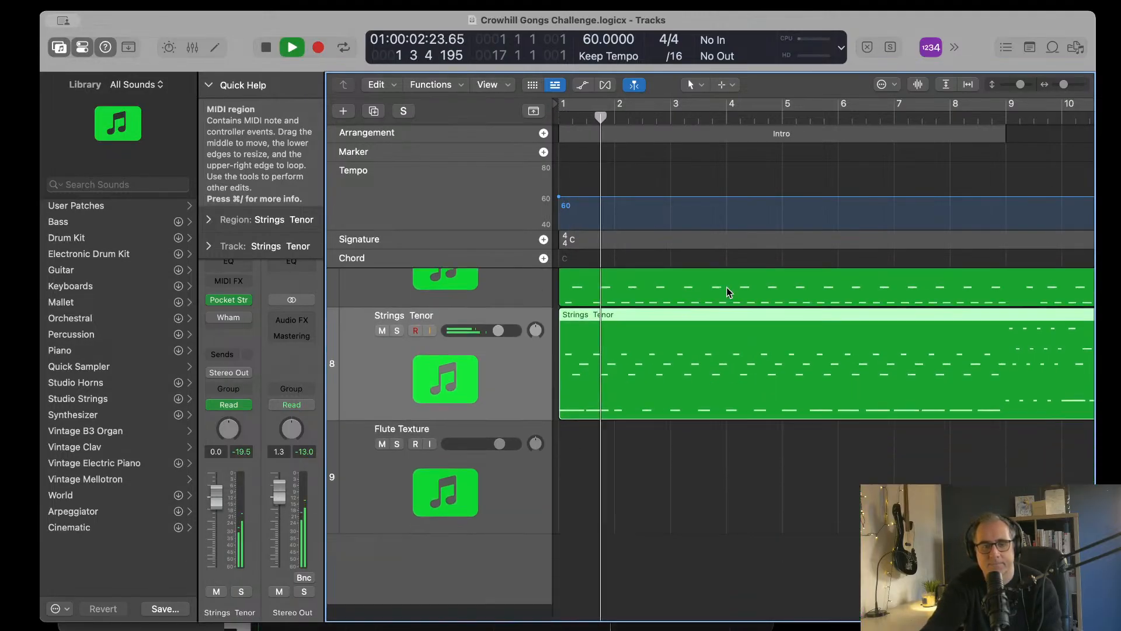
scroll(727, 286, up, 8)
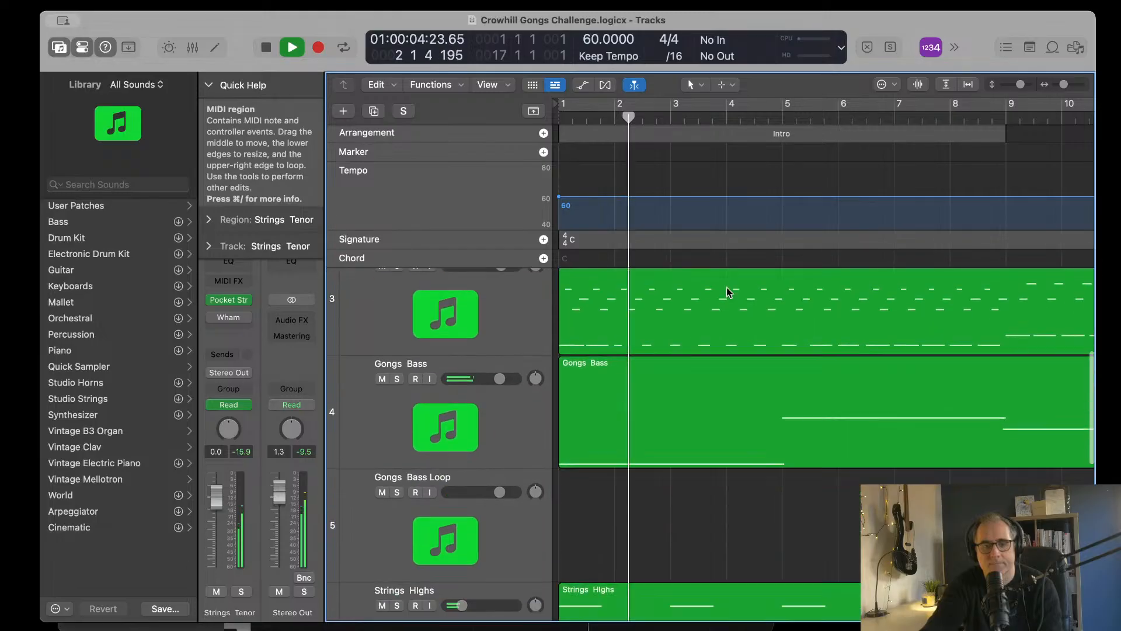
key(space)
scroll(587, 335, down, 4)
click(648, 307)
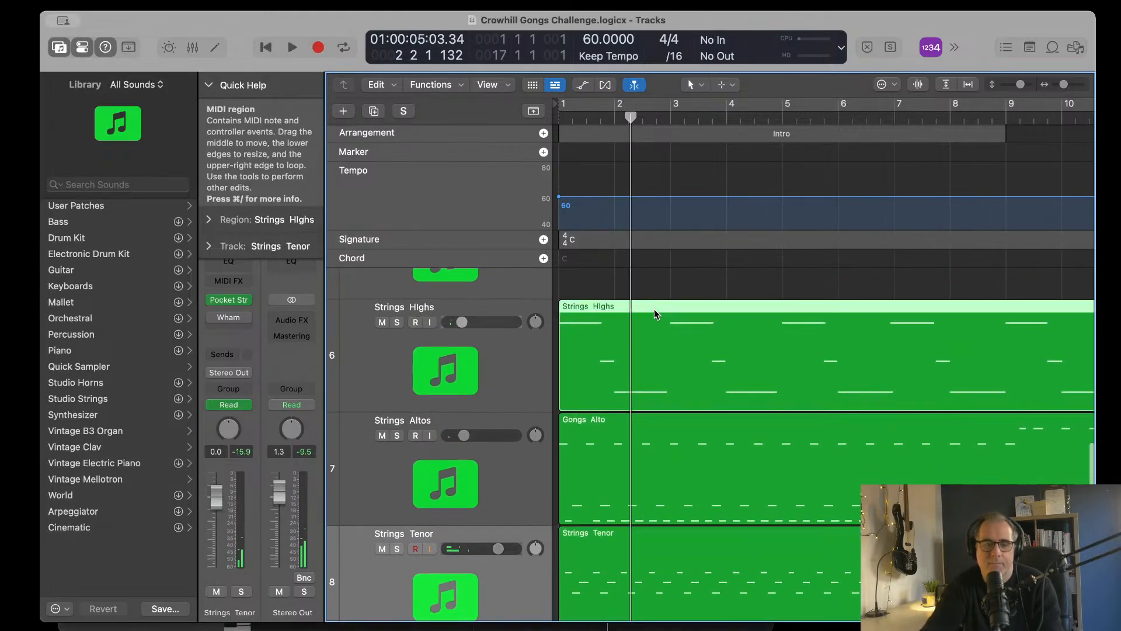
double_click(692, 355)
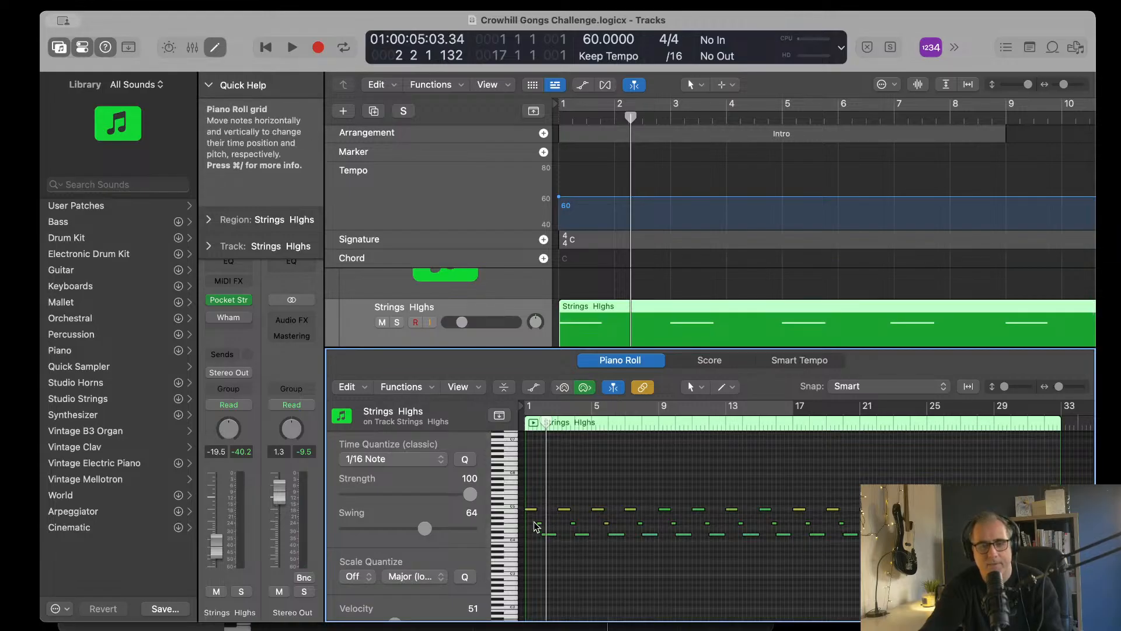
drag(538, 517, 1089, 549)
scroll(745, 457, left, 2)
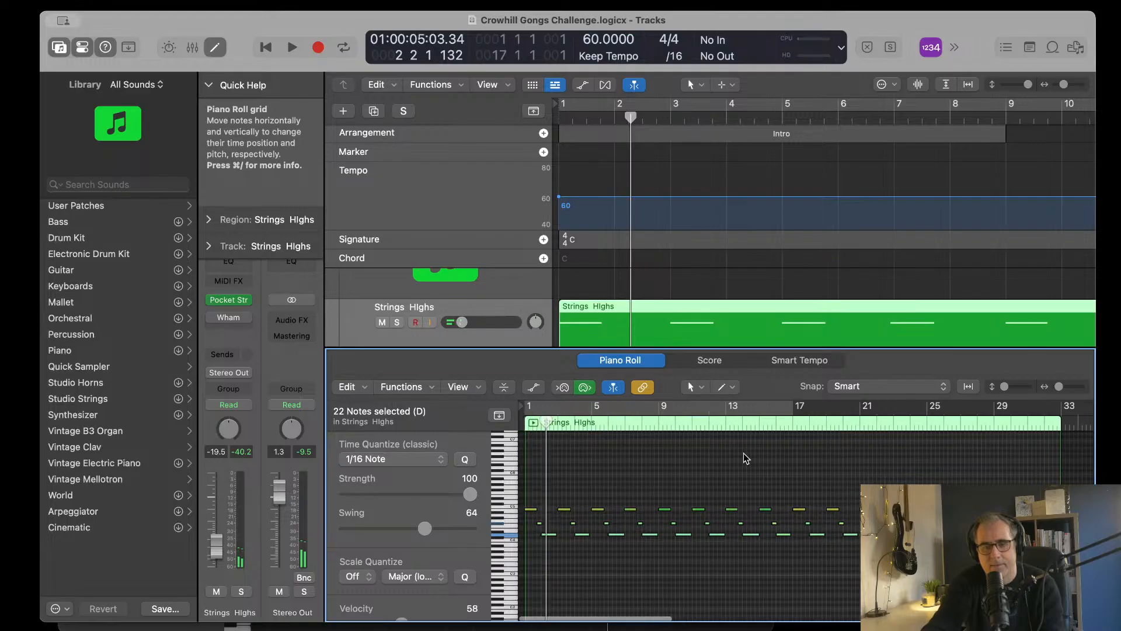
scroll(581, 422, up, 2)
scroll(660, 246, up, 2)
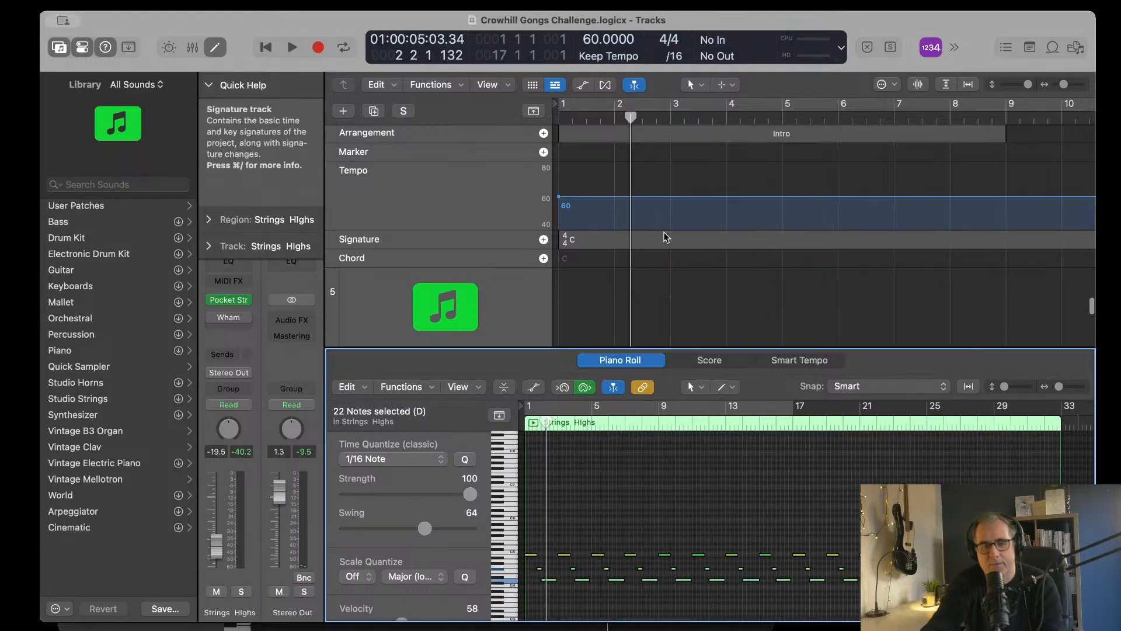
scroll(666, 238, down, 4)
key(e)
Step: Trim the start of the Strings Highs region to bar 3 and return the playhead to the beginning
scroll(597, 412, up, 3)
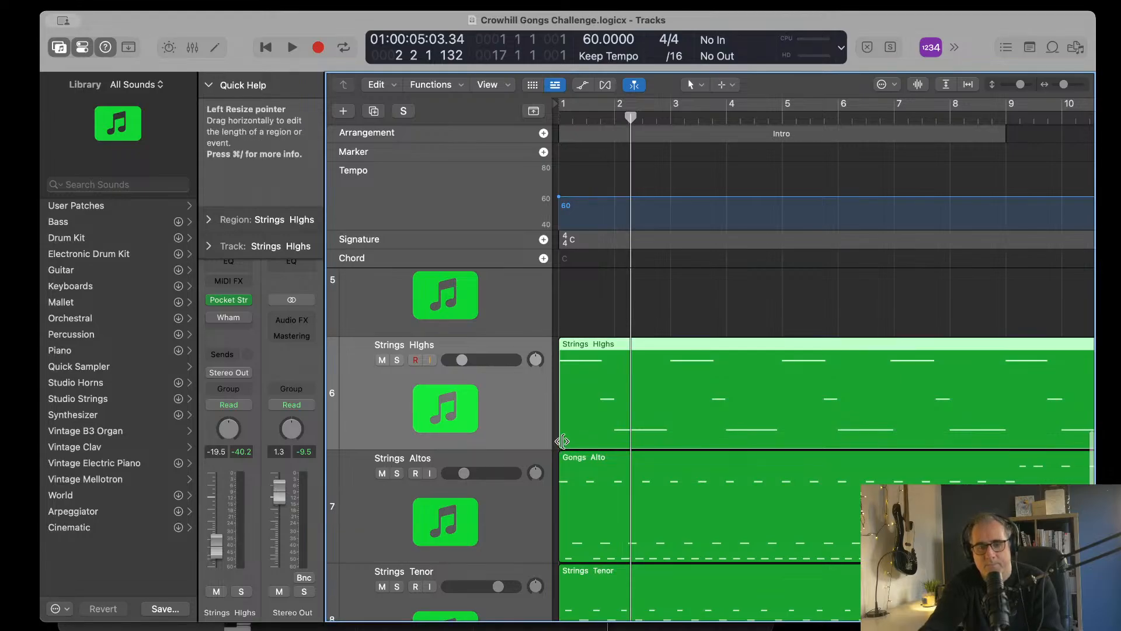
drag(563, 441, 673, 442)
key(Return)
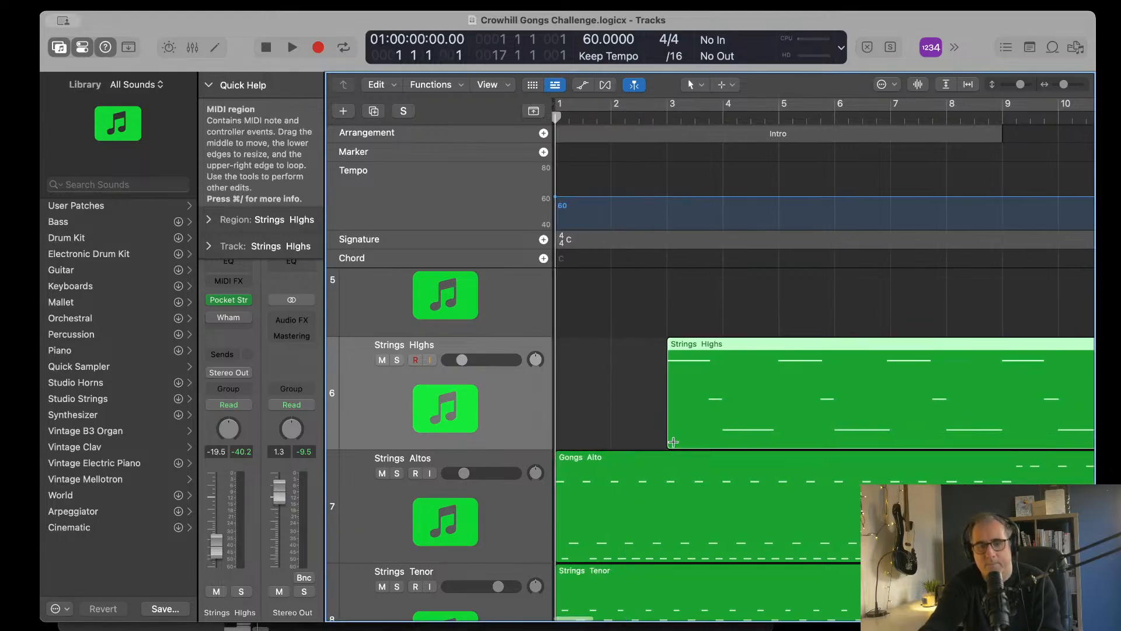
Step: Play the arrangement from bar 1 and unmute the Gongs Highs track during playback
key(space)
scroll(622, 449, up, 8)
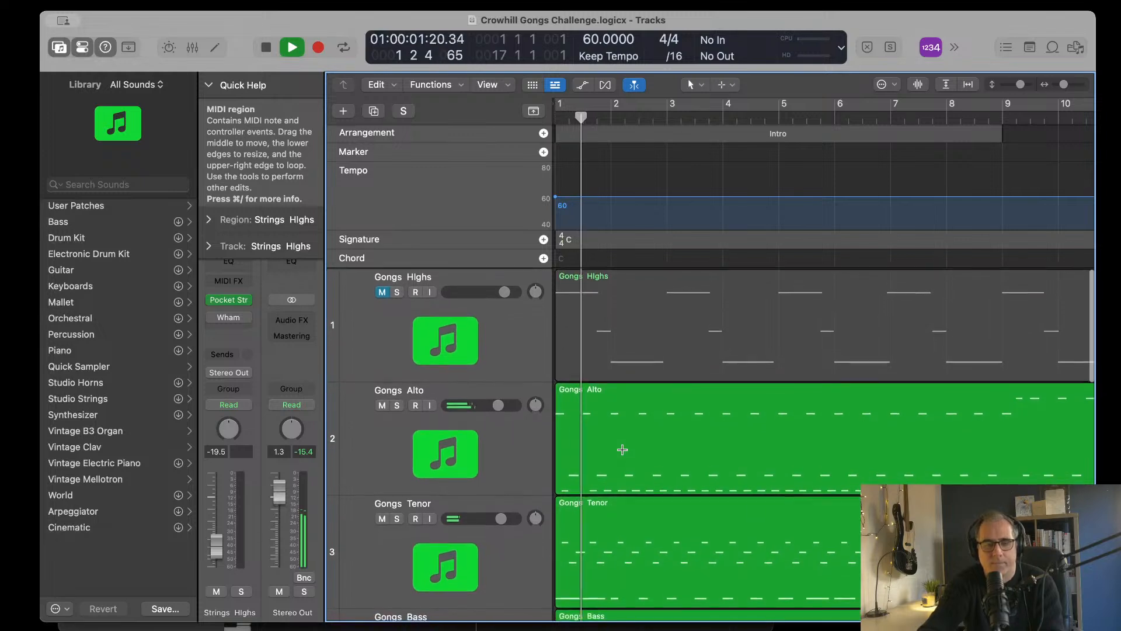
click(382, 292)
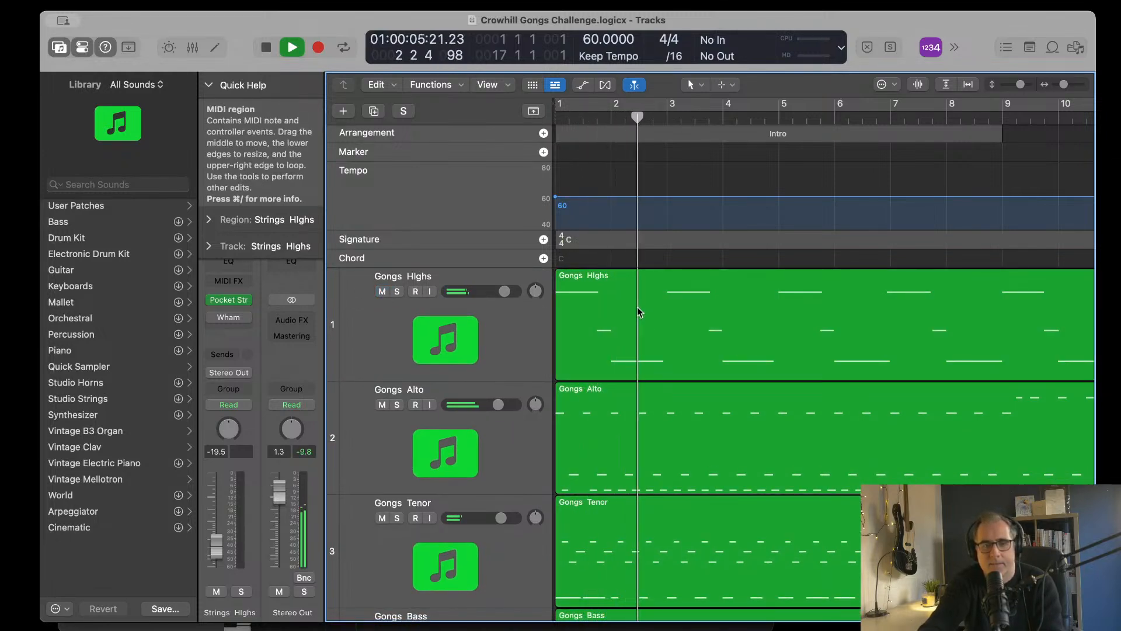
key(space)
Step: Delete the six lower notes in bars 1 to 6 of the Gongs Highs region, keeping the upper notes
click(636, 285)
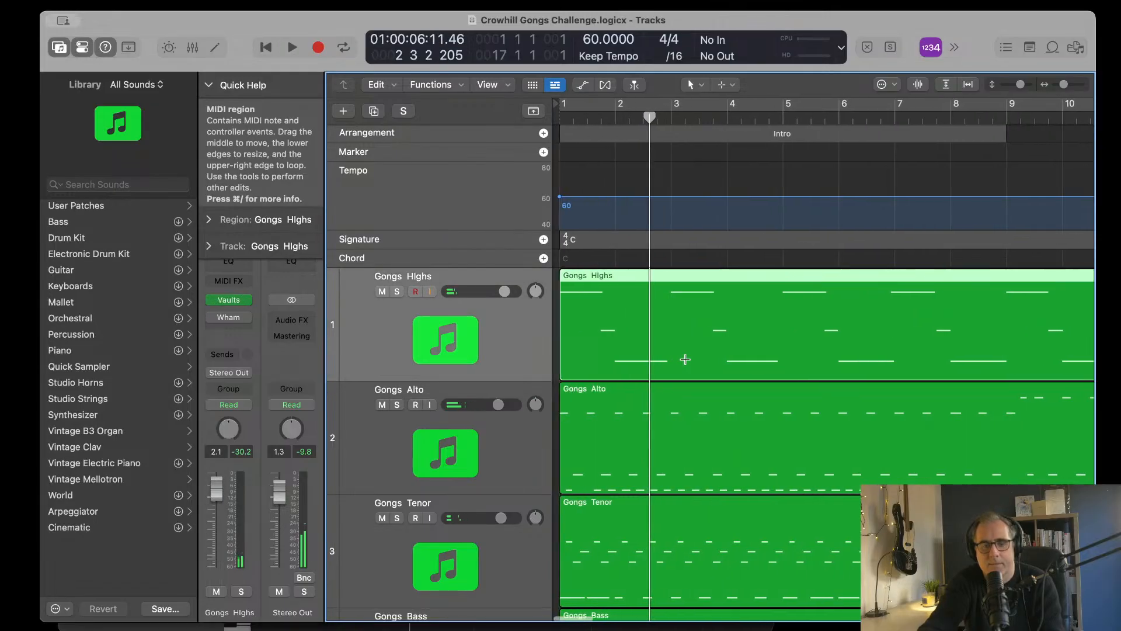
double_click(628, 313)
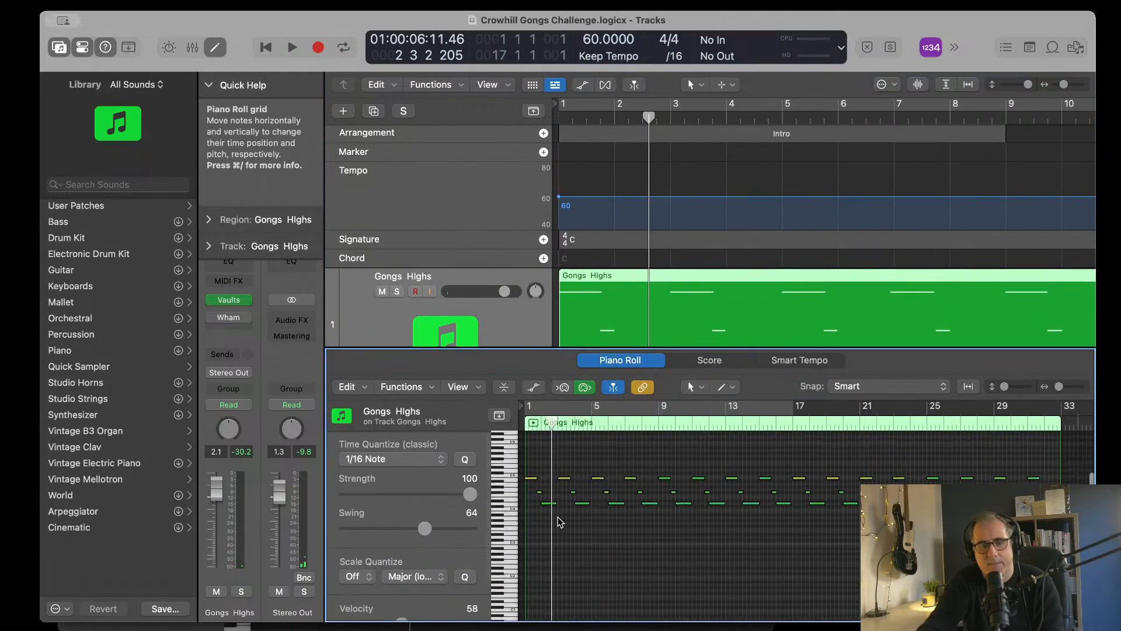
drag(604, 503, 627, 513)
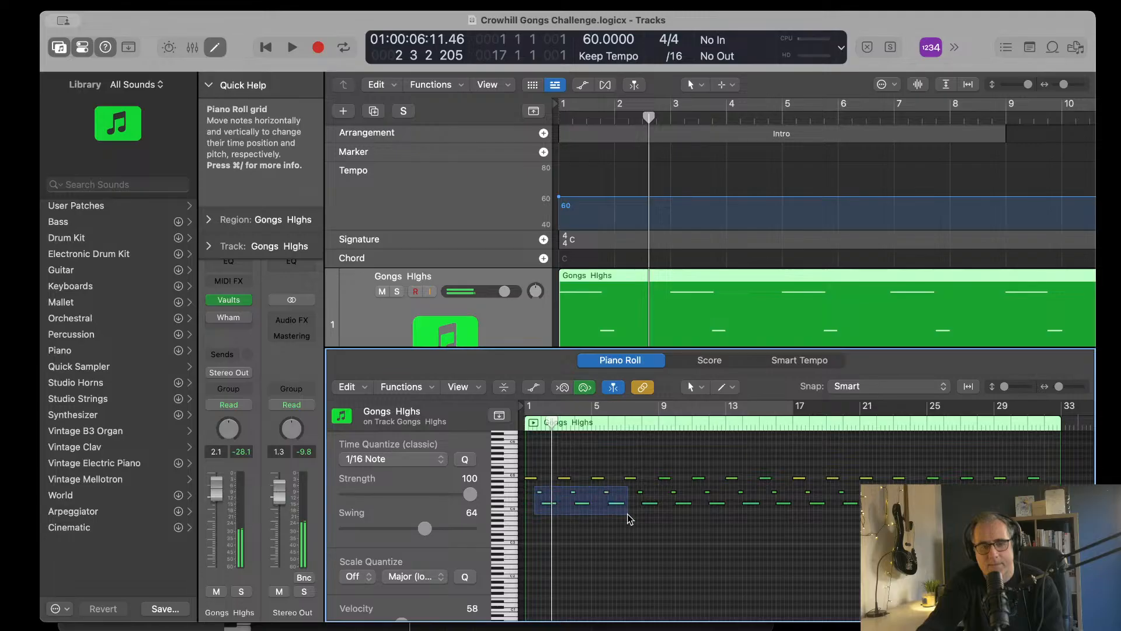
key(Delete)
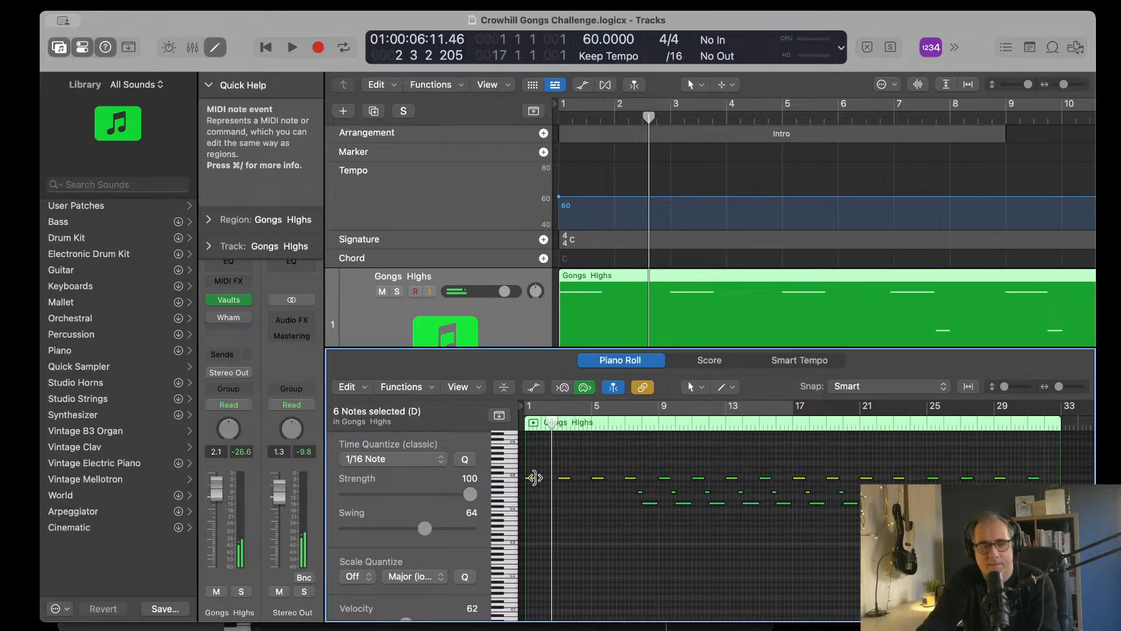
Step: Lengthen the first three upper Gongs Highs notes to end at about beat 3 of bar 2, beat 4 of bar 4 and beat 3 of bar 6
click(535, 479)
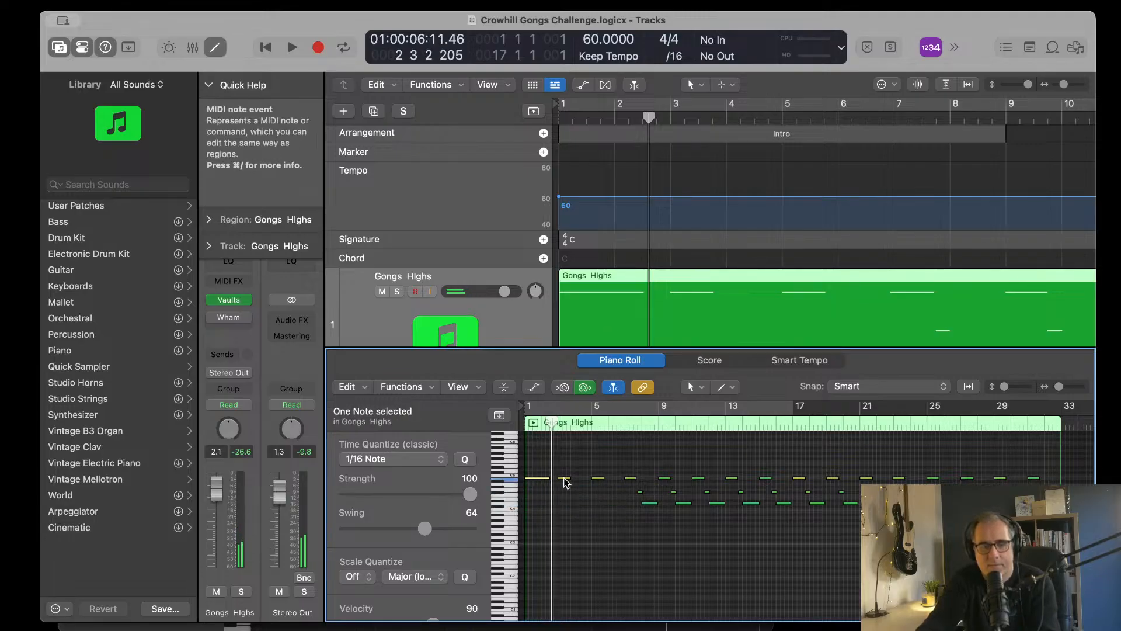
click(567, 478)
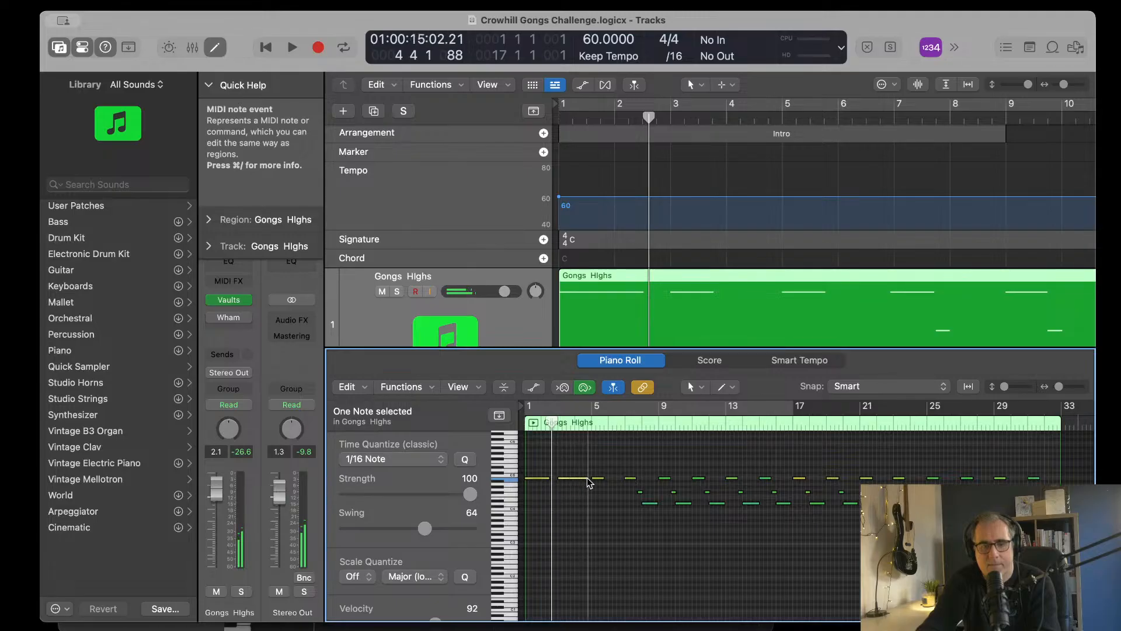
click(608, 482)
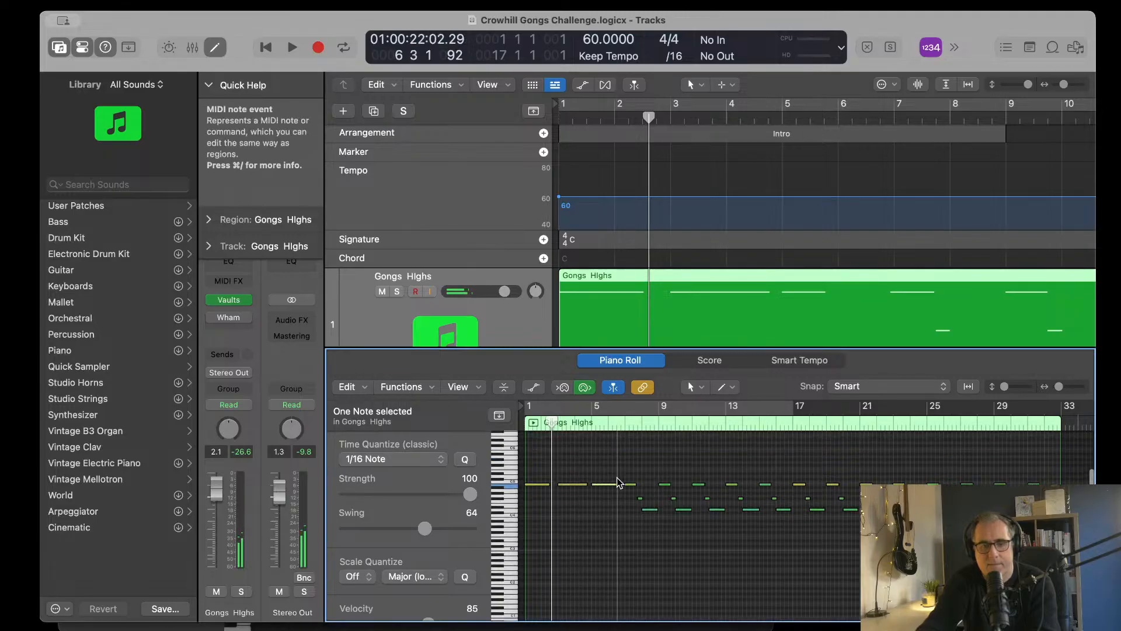
Step: Set the quantize swing to 76 with the three lengthened Gongs Highs notes selected, and play from bar 1
drag(544, 461, 598, 506)
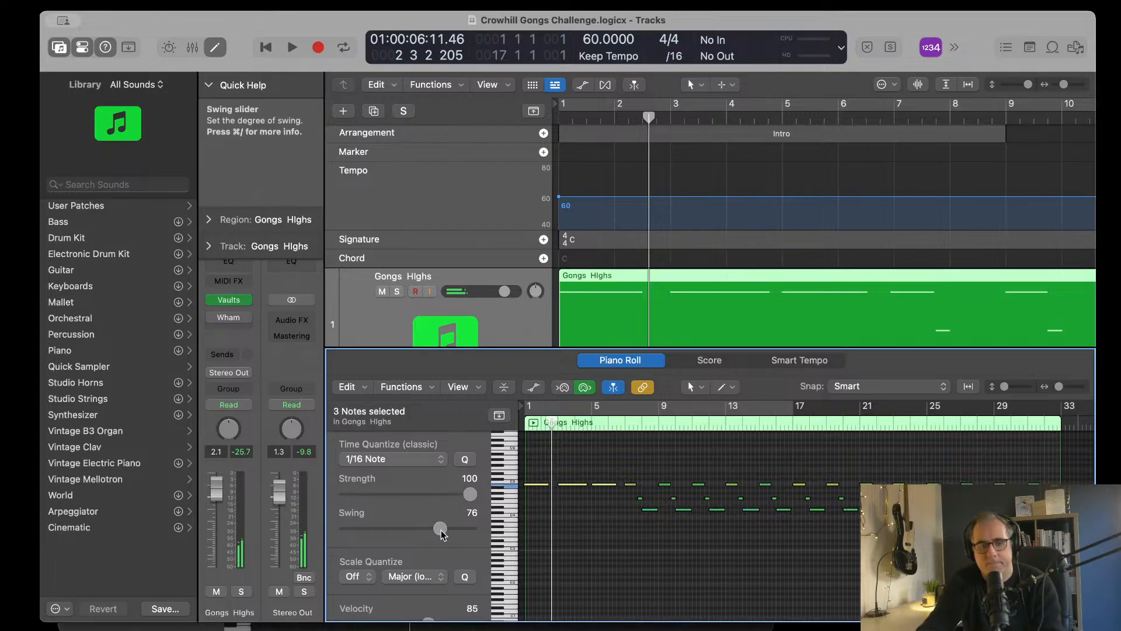
key(Return)
key(space)
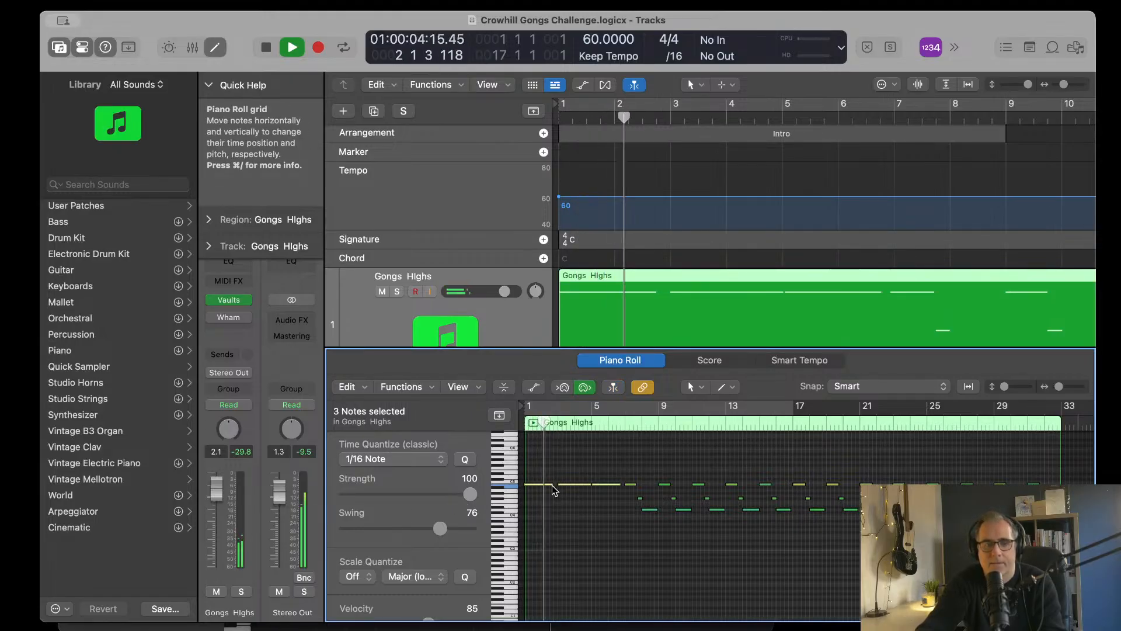
key(space)
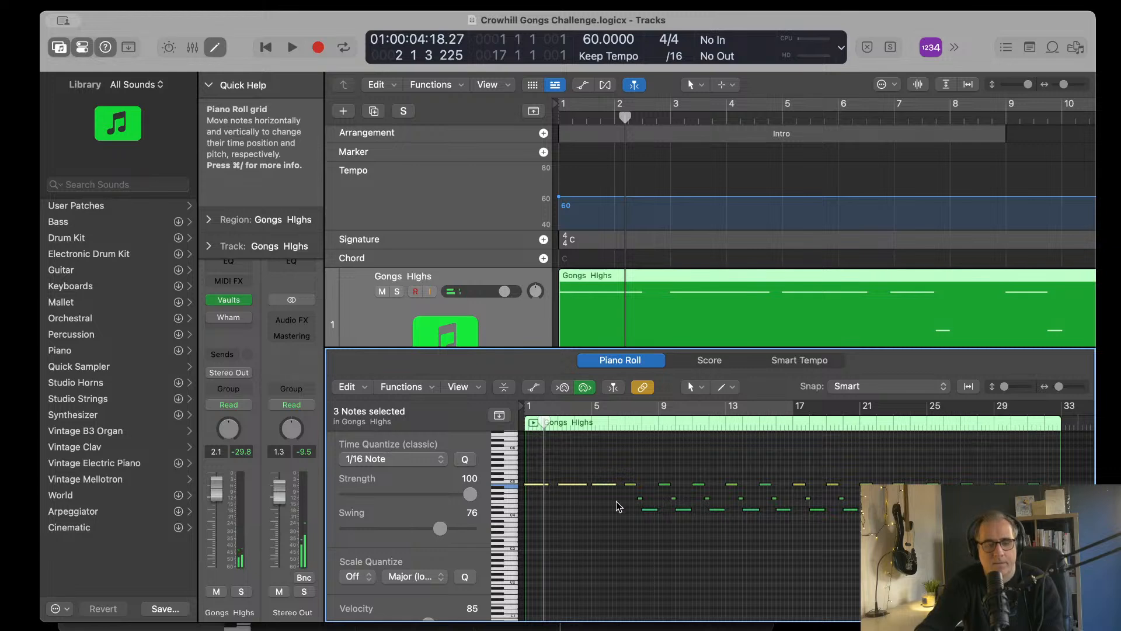
Step: Return the playhead to bar 1 and inspect the start of the first long Gongs Highs note up close in the Piano Roll
key(Return)
key(super+Right)
key(super+Right)
key(Right)
key(super+Right)
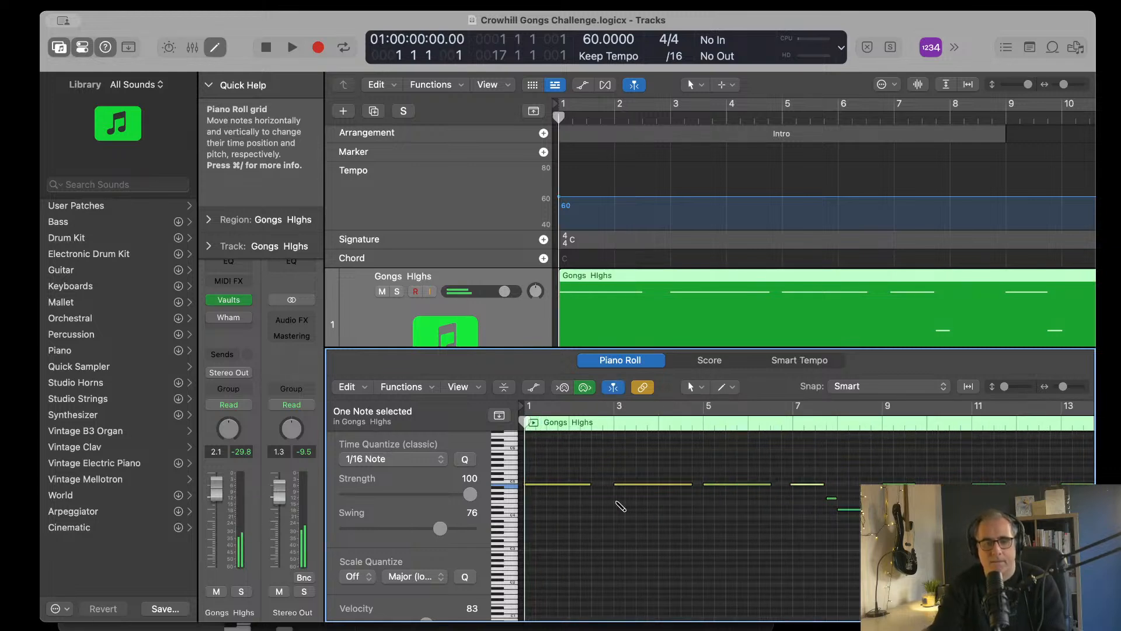
key(super+Right)
key(super+Right)
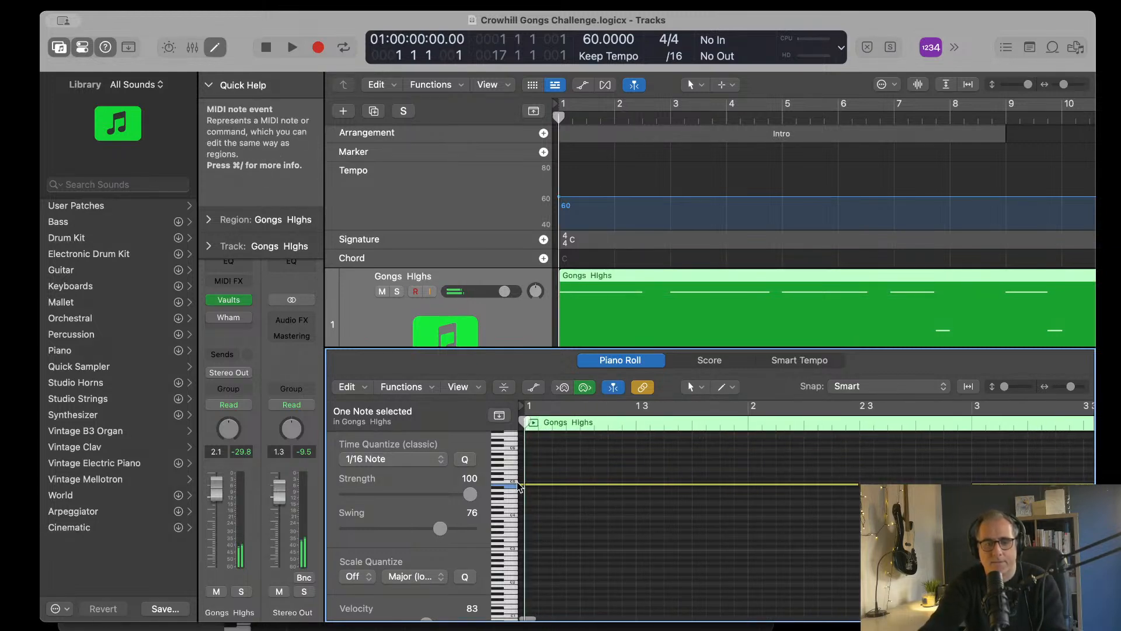
click(523, 482)
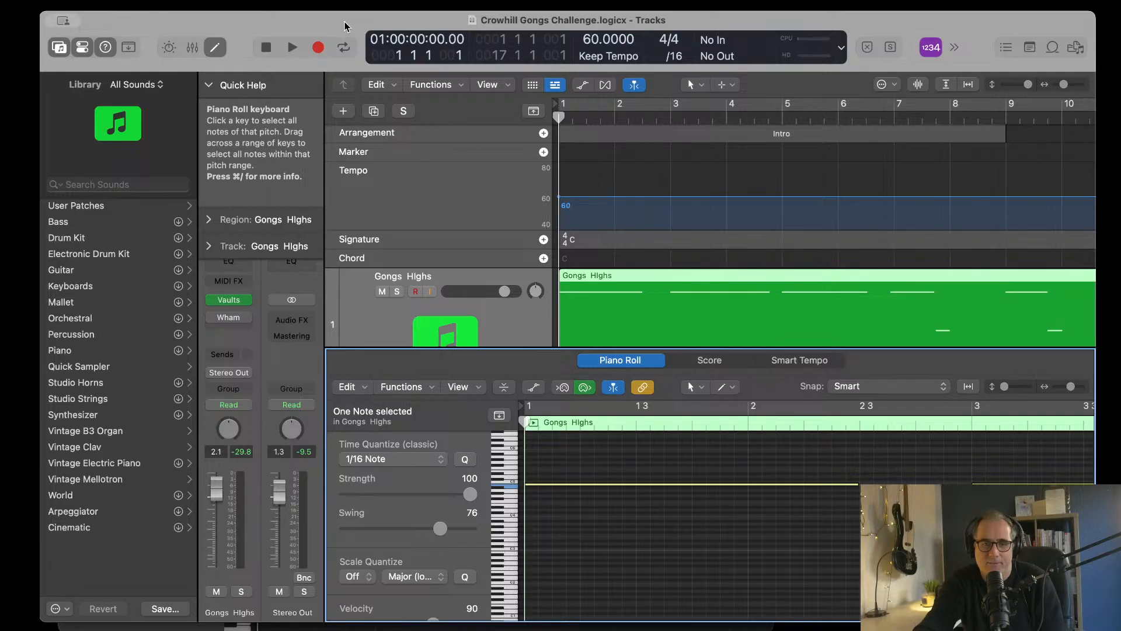
Step: Look through the MIDI, Advanced and Automation settings of Logic Pro, then leave the settings
click(140, 3)
mouse_move(112, 2)
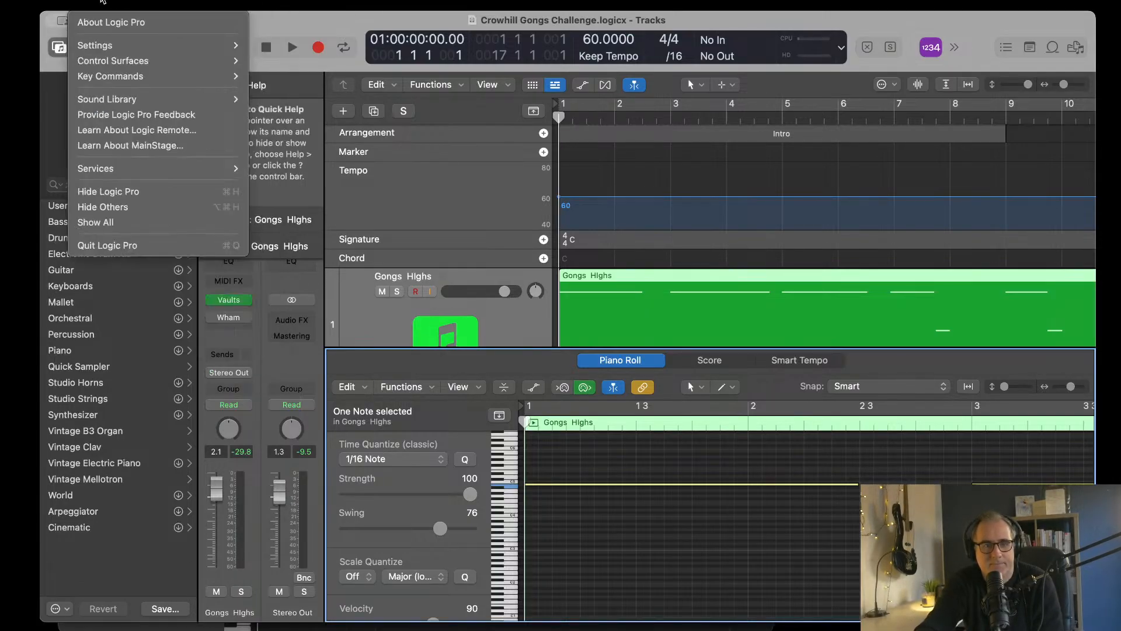
mouse_move(119, 48)
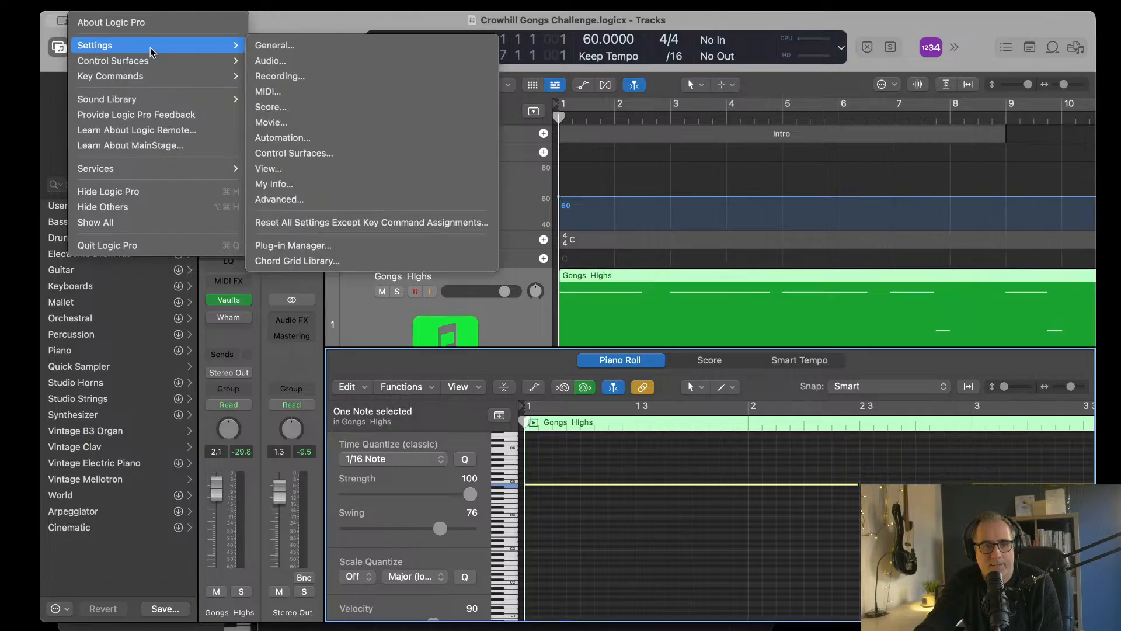
click(303, 90)
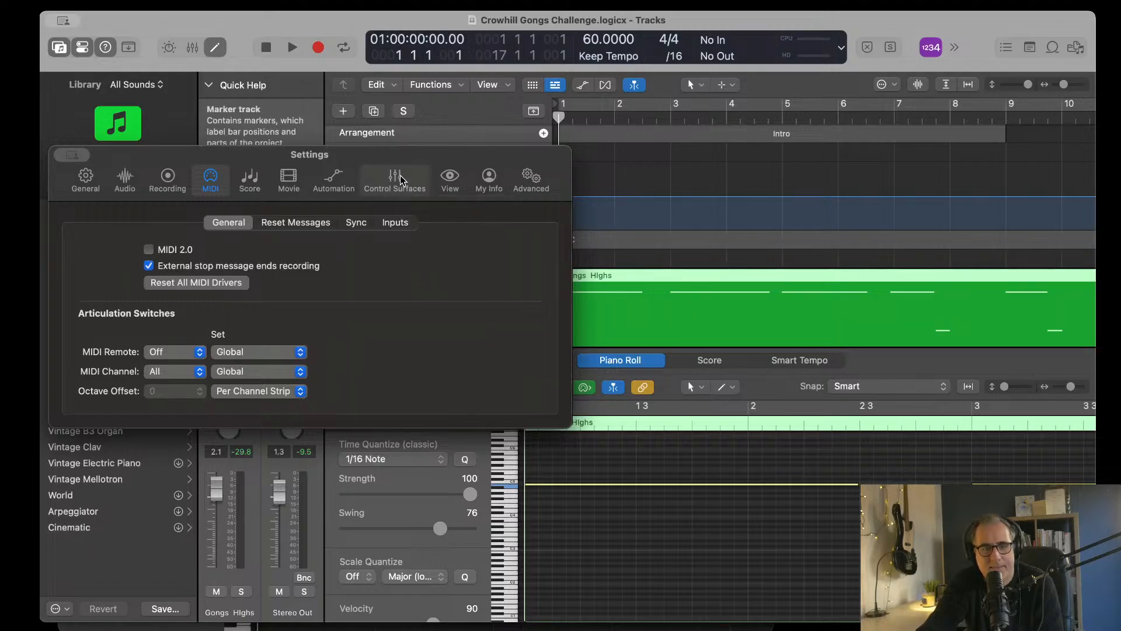
click(532, 181)
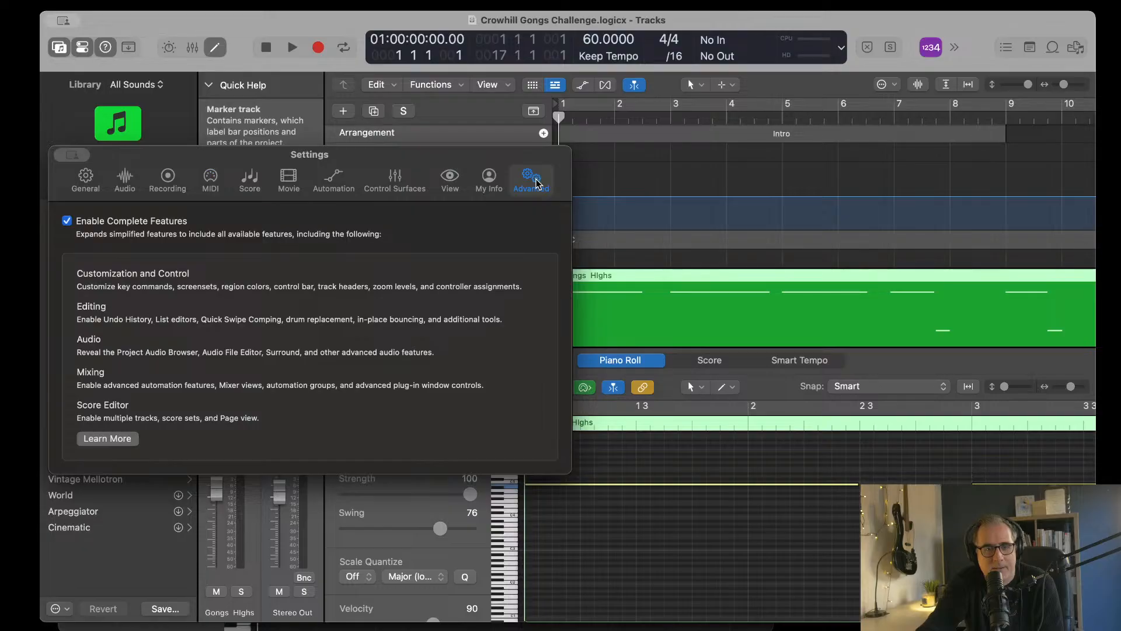
click(199, 190)
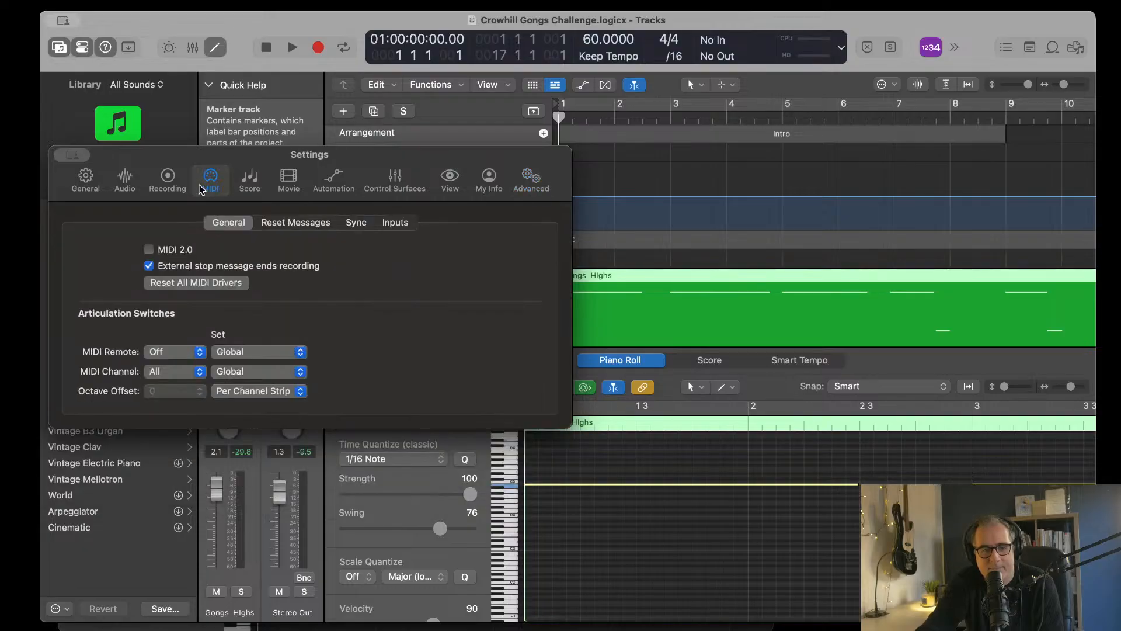
click(330, 183)
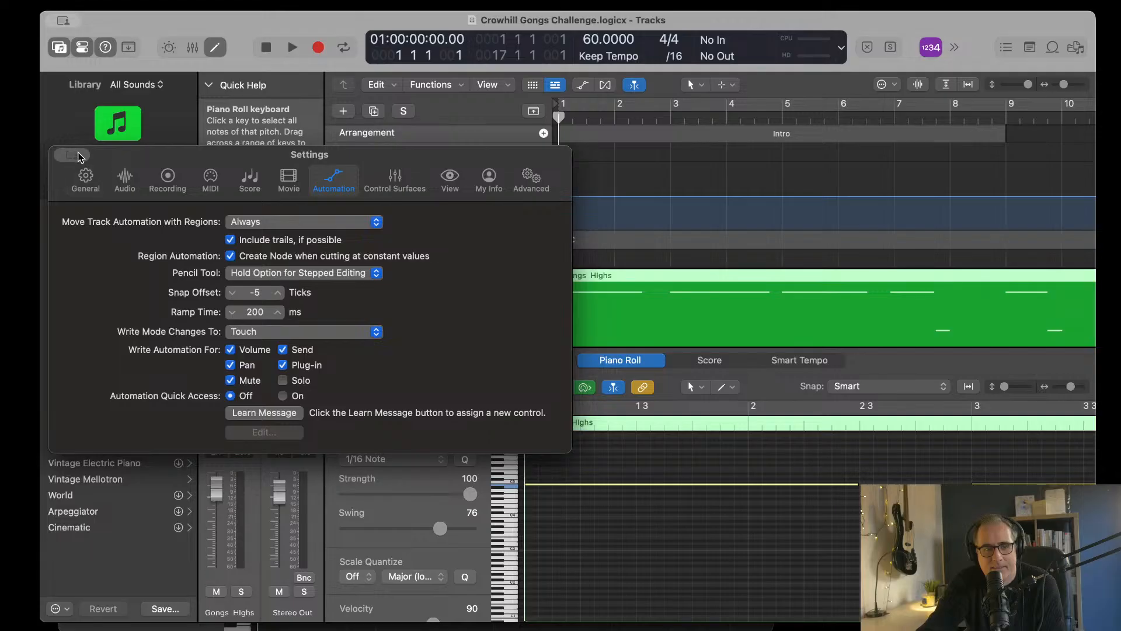
click(666, 247)
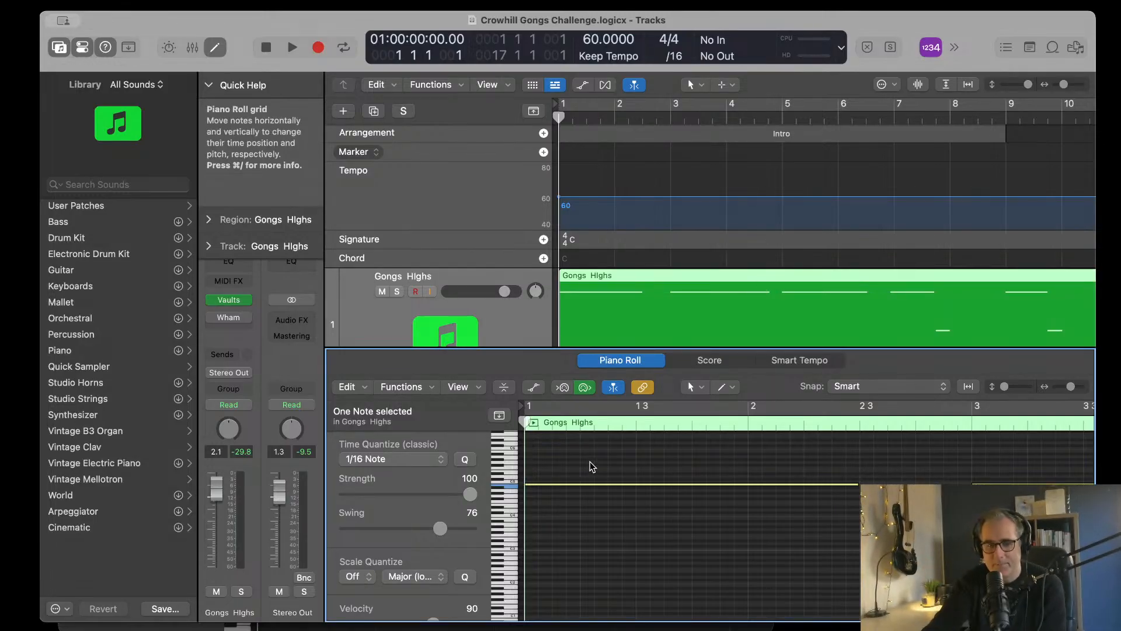
Step: Play from bar 1 with the note editor closed, look over the Gongs and Strings tracks, and stop after bar 3 begins
scroll(591, 460, up, 1)
scroll(591, 460, right, 1)
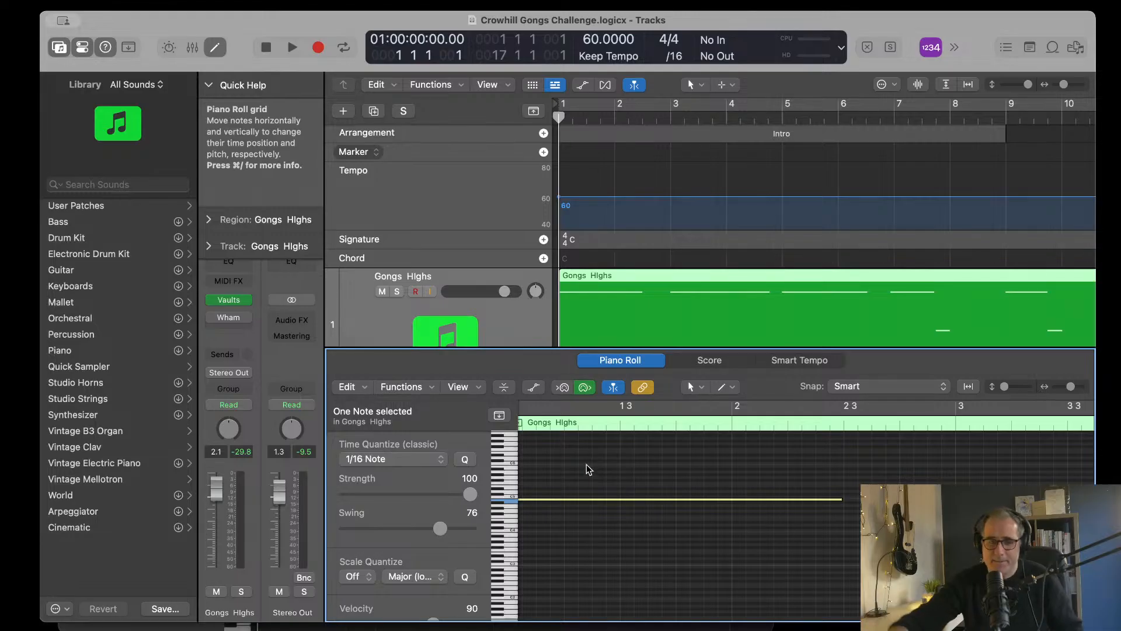
scroll(586, 464, left, 2)
scroll(651, 447, down, 3)
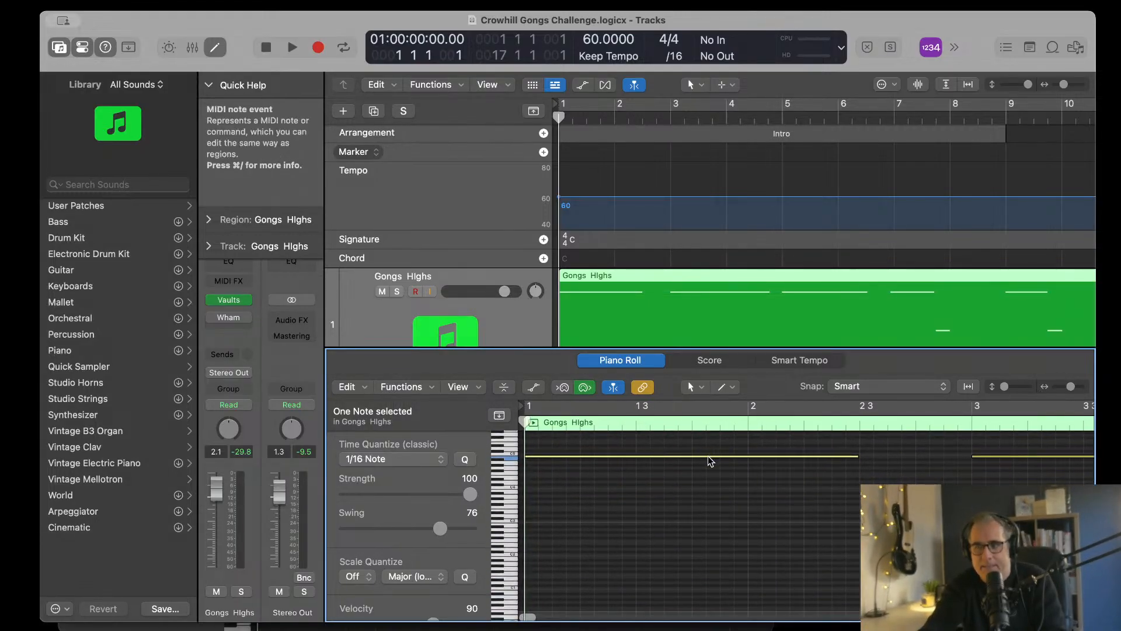
scroll(713, 442, up, 3)
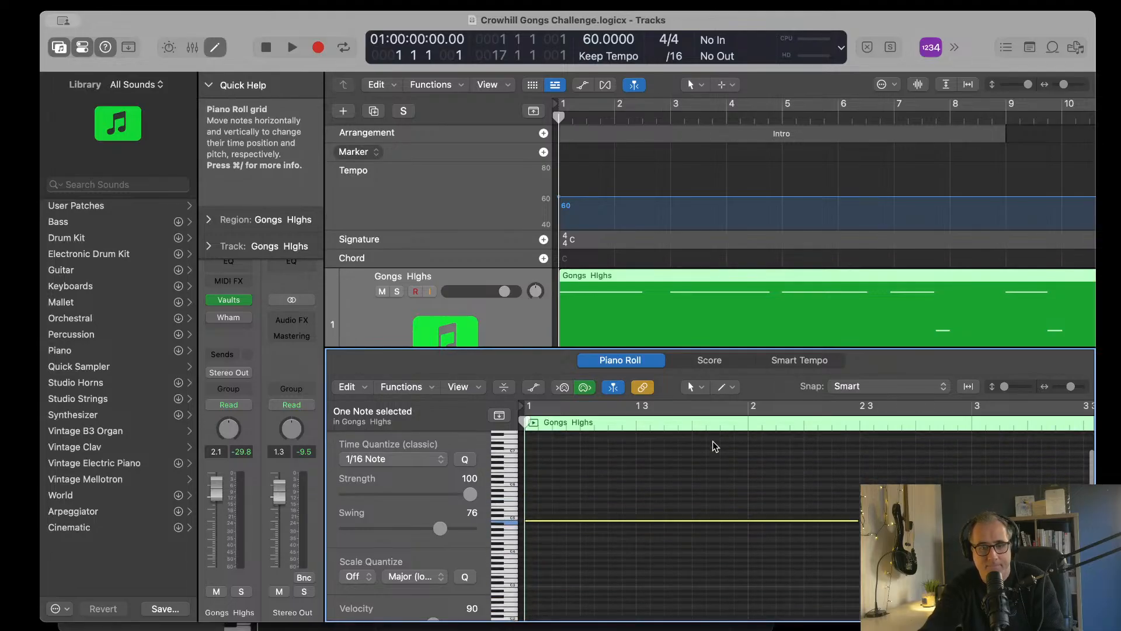
key(space)
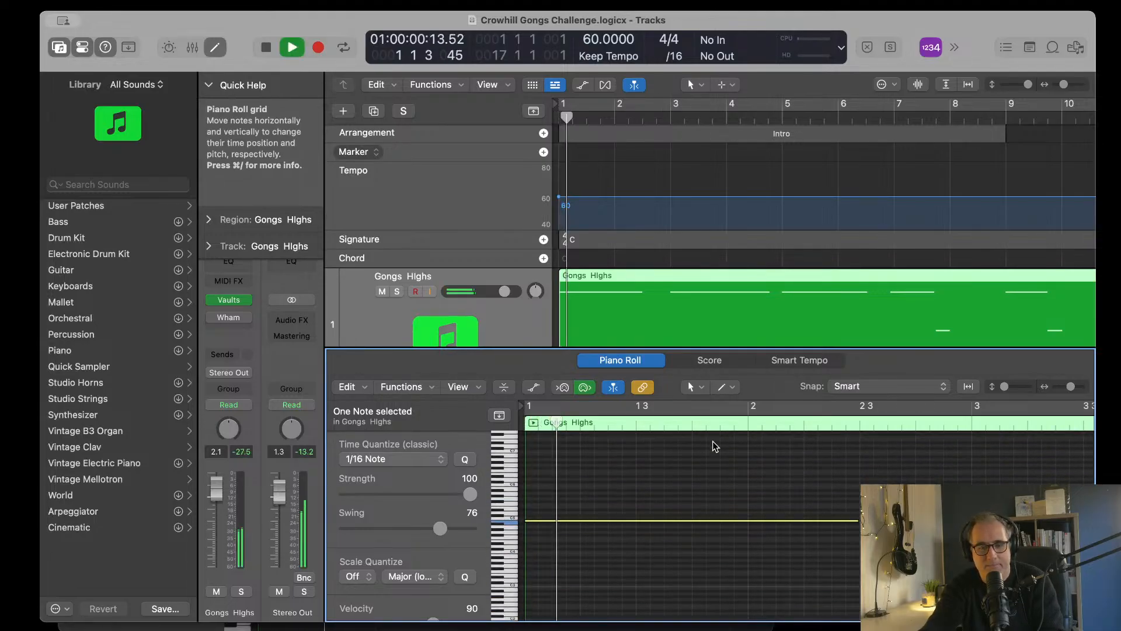
key(e)
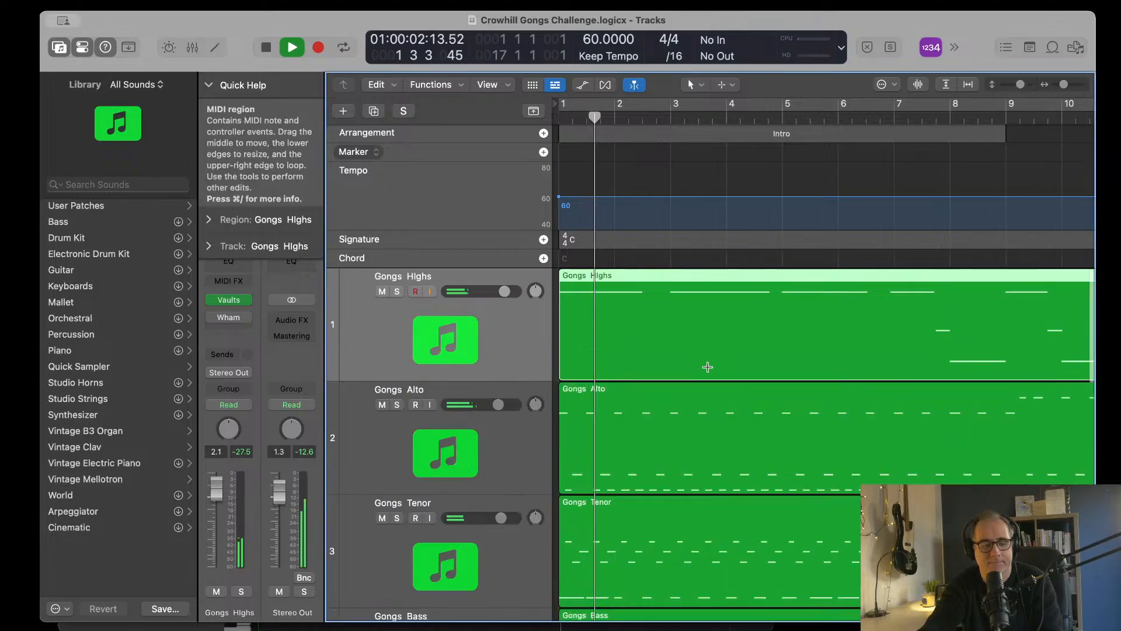
scroll(707, 367, down, 10)
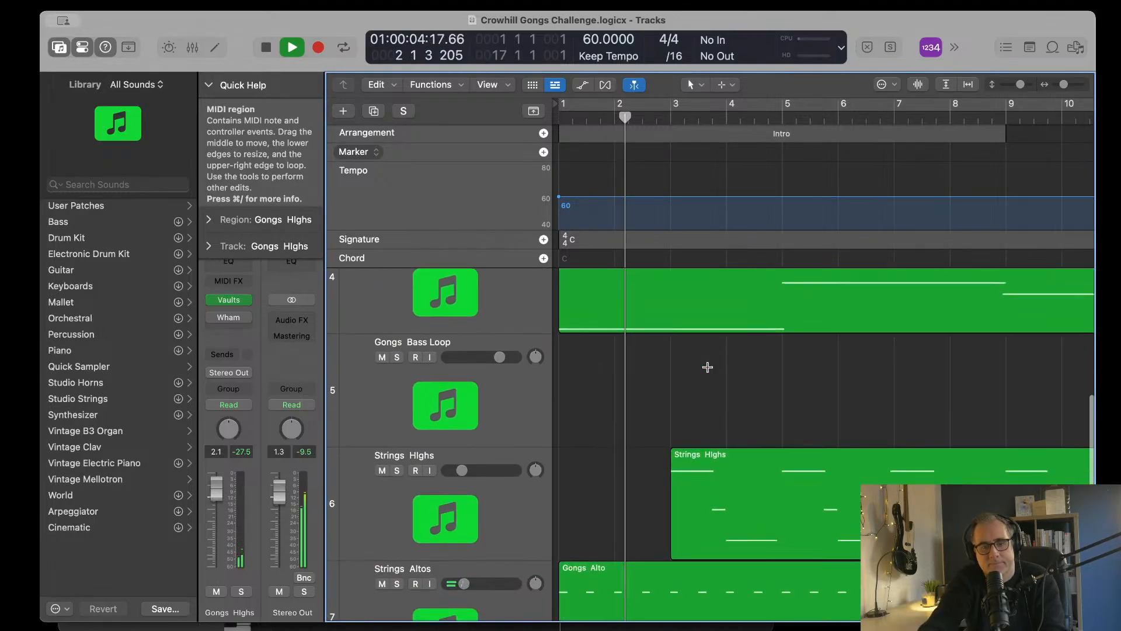
scroll(708, 367, up, 10)
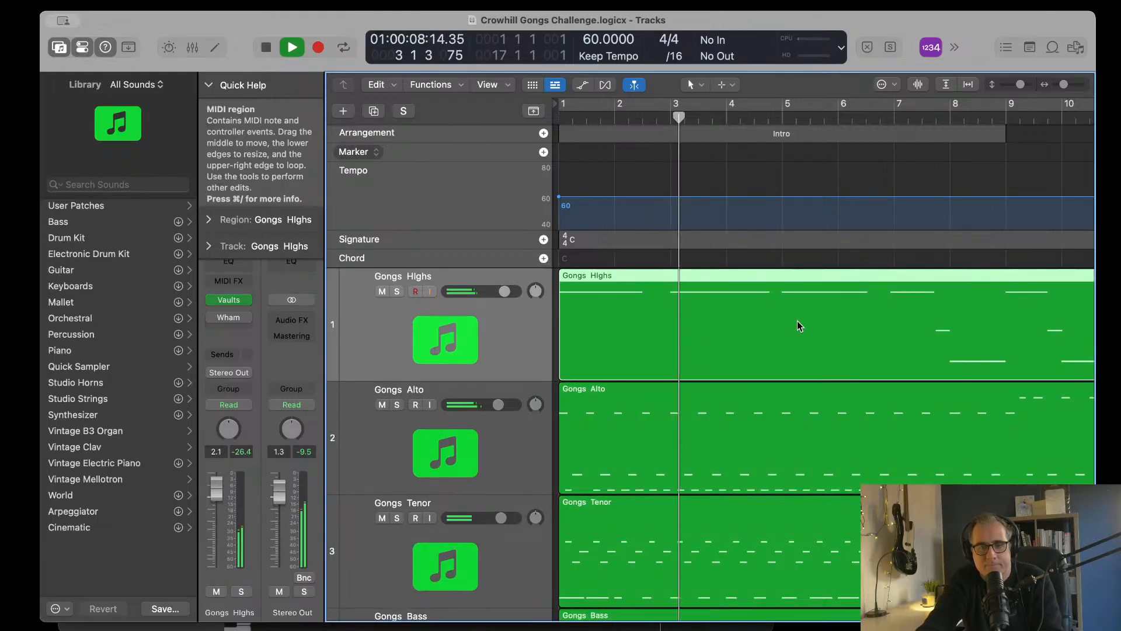
key(space)
Step: Place the playhead at bar 3 and select the long Gongs Highs note starting there in the Piano Roll
click(670, 120)
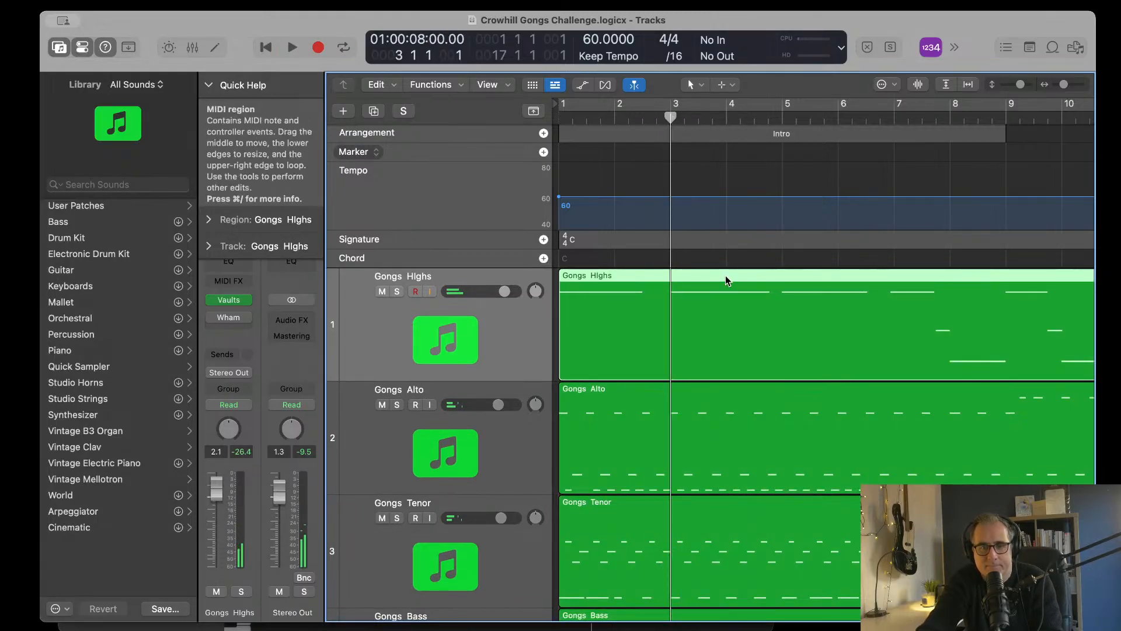
double_click(724, 301)
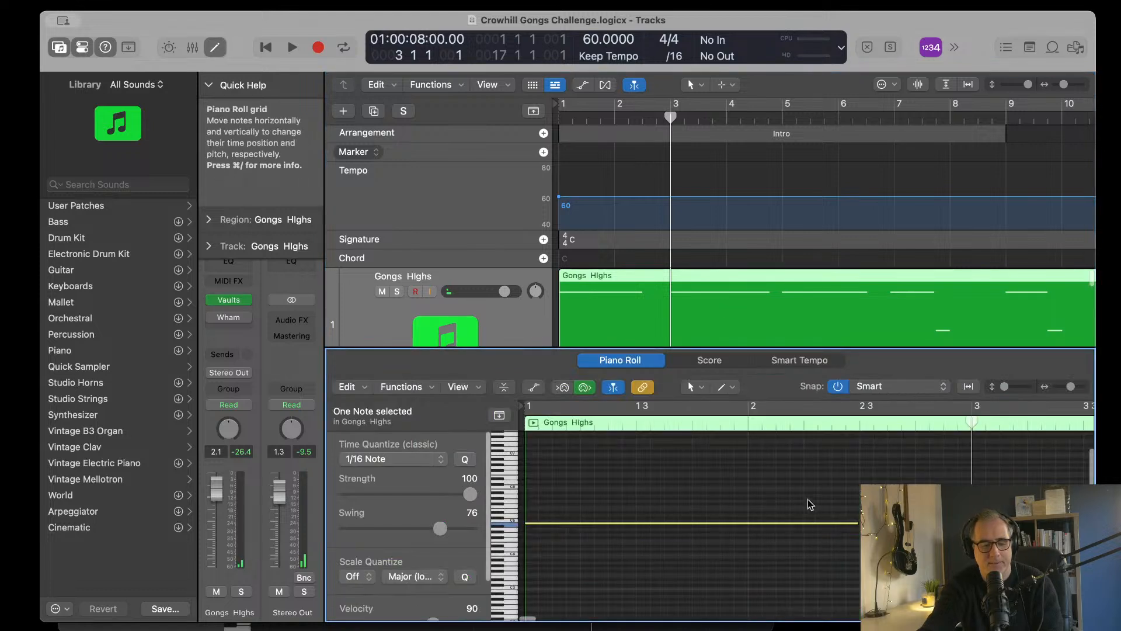
click(695, 554)
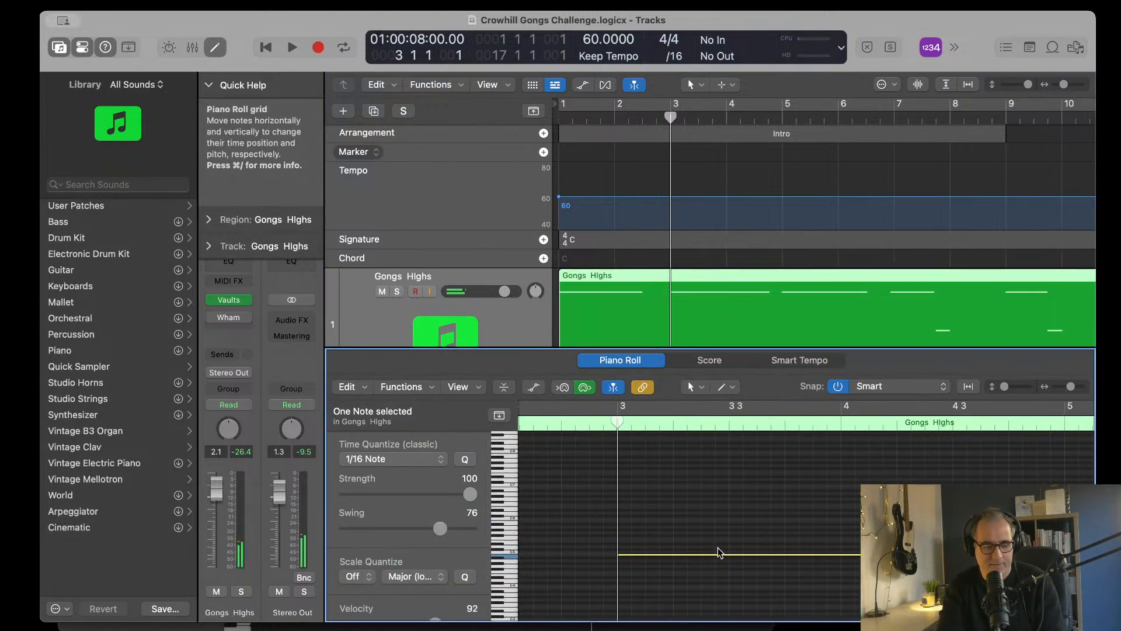
Step: Try the selected Gongs Highs note at bar 3 at higher pitches, up to about five semitones above its original pitch
key(alt+Up)
key(alt+Up)
key(alt+Up)
key(alt+Up)
key(alt+Up)
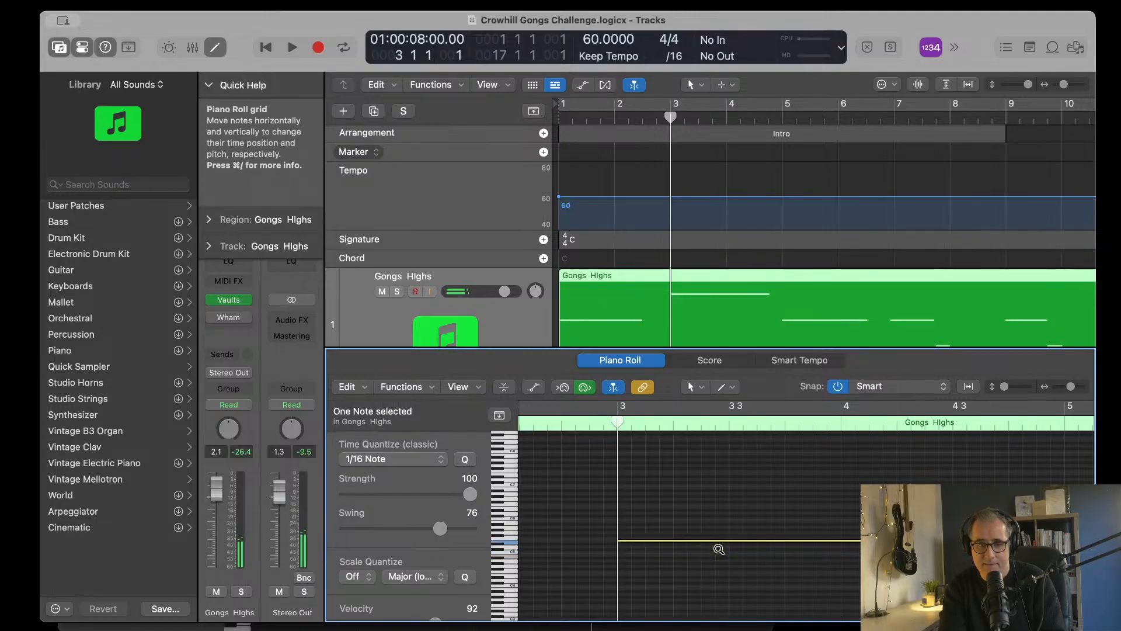
key(alt+Down)
key(alt+Down)
key(alt+Down)
key(alt+Down)
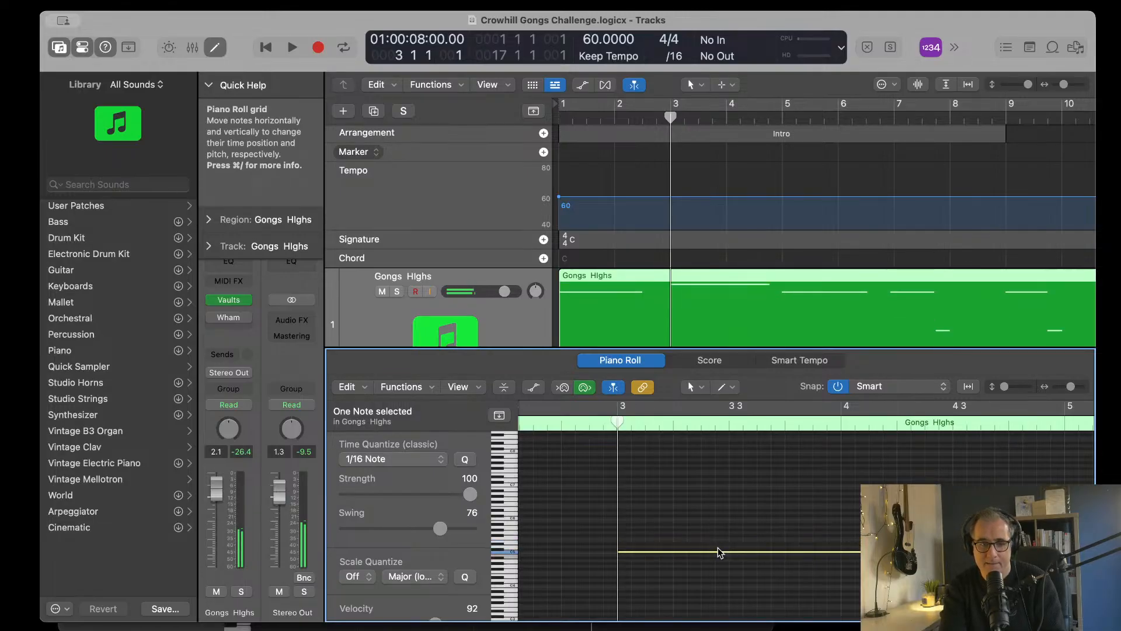
Step: Transpose the Gongs Highs note at bar 3 down to about six semitones below the first note's pitch
scroll(717, 548, down, 3)
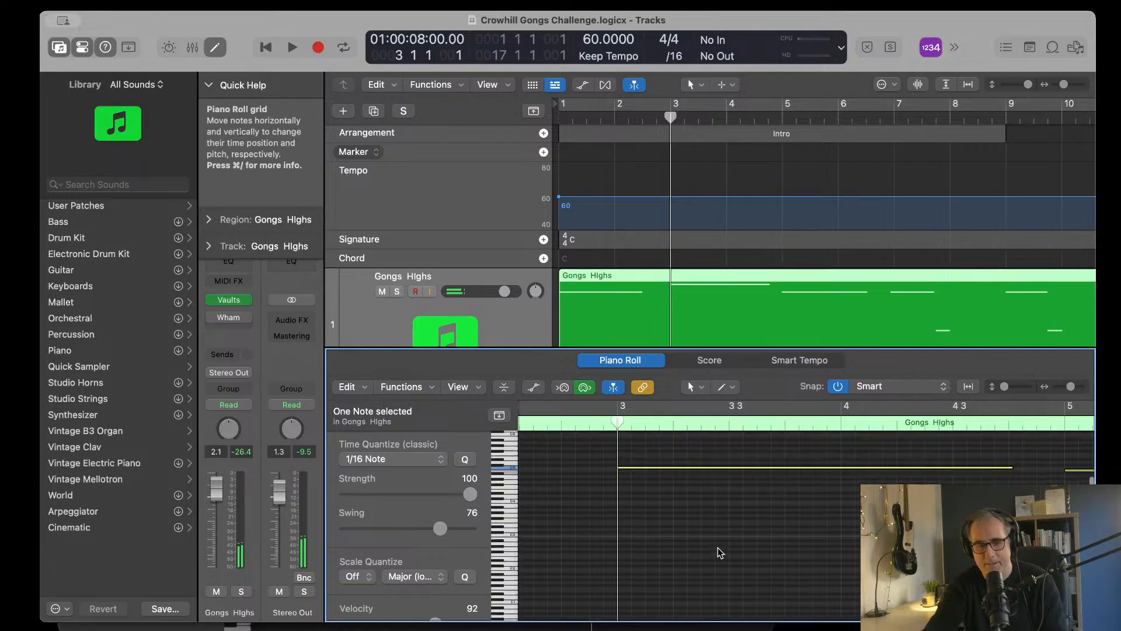
key(alt+Down)
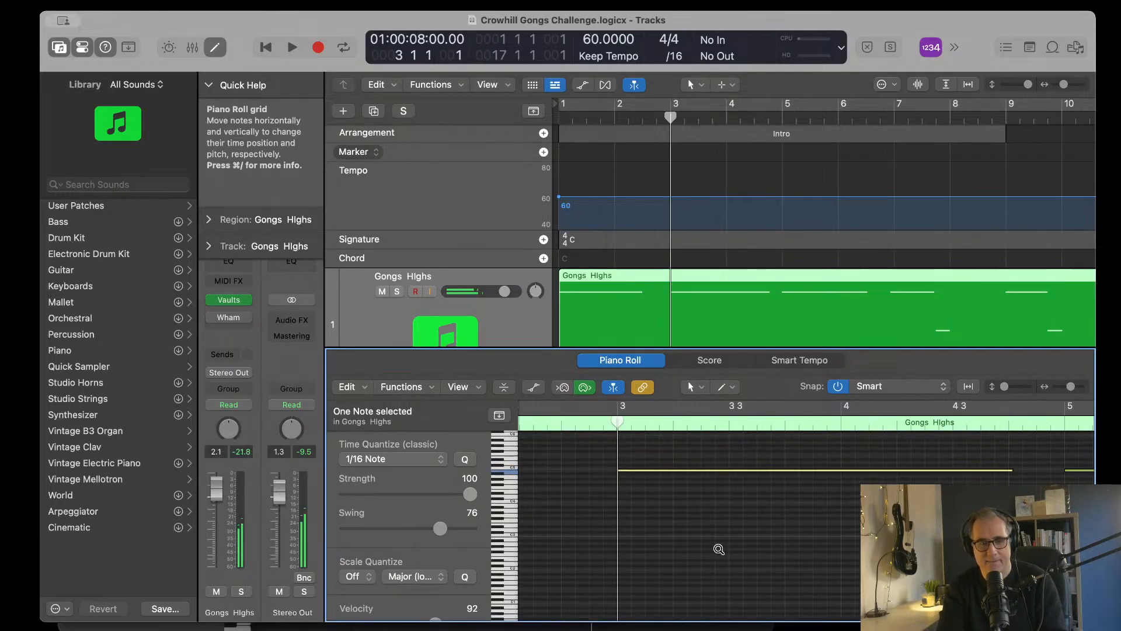
key(alt+Down)
key(alt+Down)
key(alt+Down)
key(alt+Down)
key(alt+Down)
key(alt+Down)
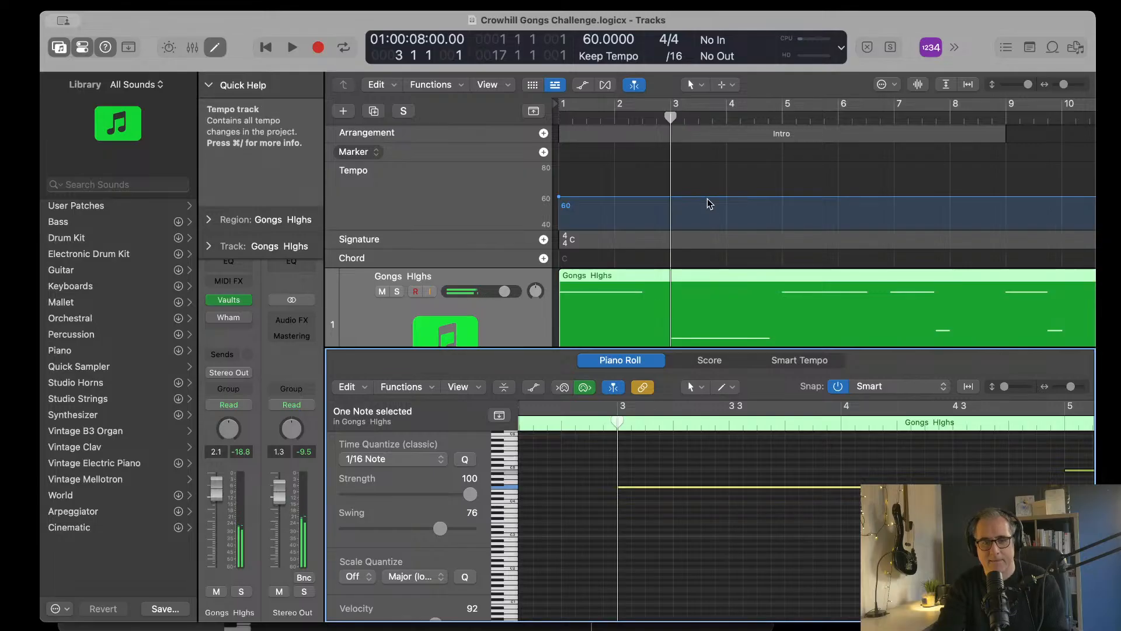
Step: Play from bar 1 and raise the Gongs Highs note at bar 3 by one semitone, matching the short note near the end of bar 7
key(Return)
key(space)
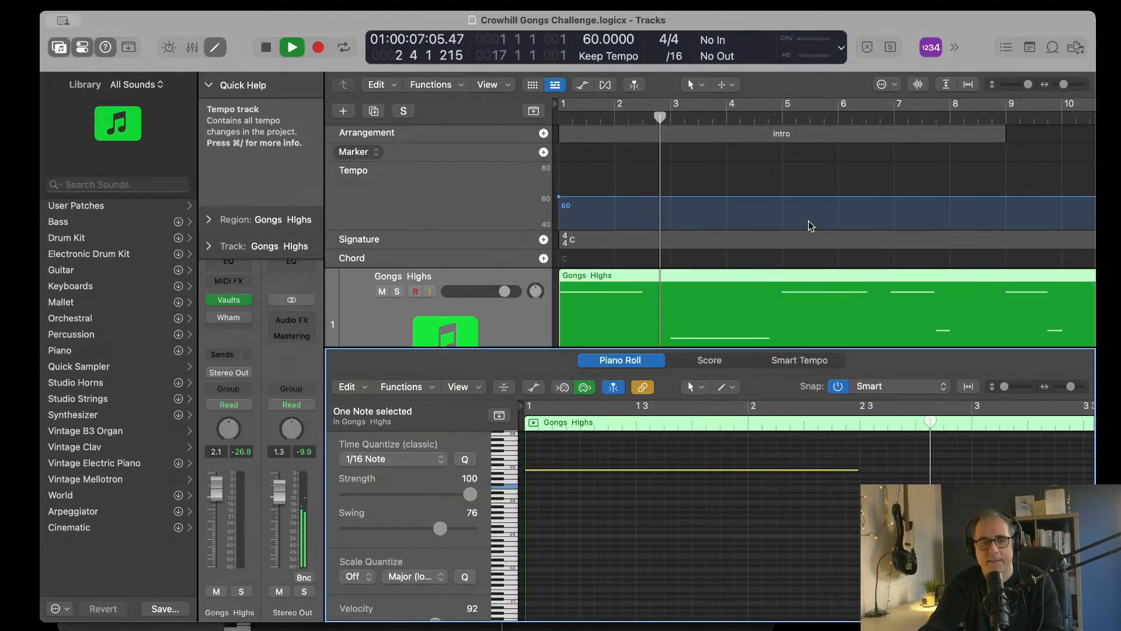
key(space)
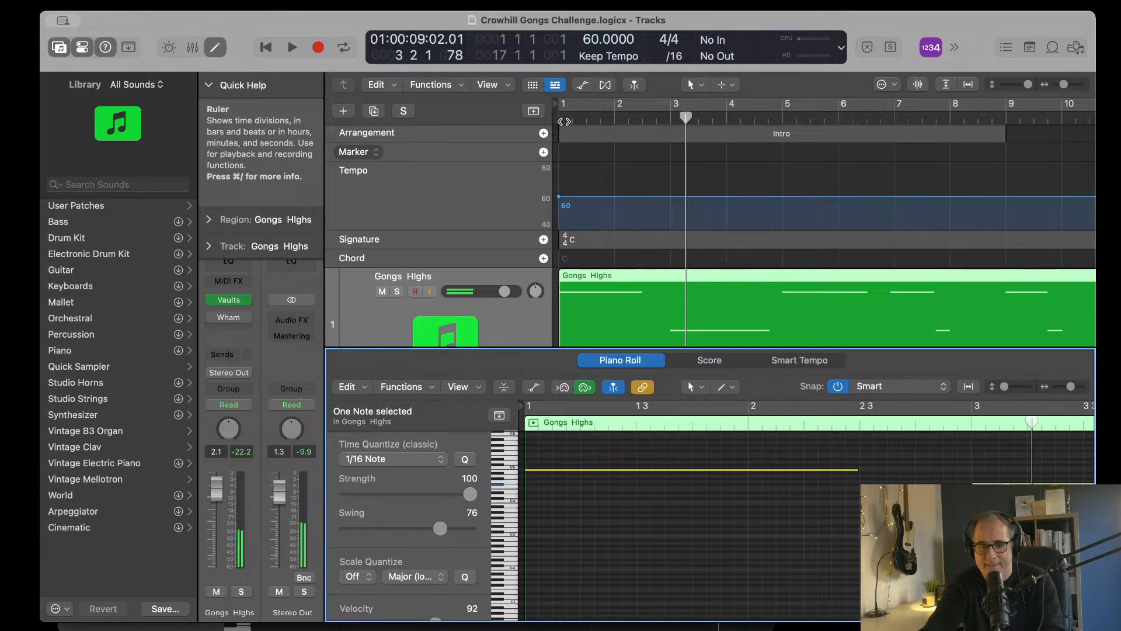
Step: Play the arrangement again from bar 1 with the note editor closed and review the Gongs and Strings tracks during playback
click(561, 121)
key(space)
scroll(723, 238, down, 5)
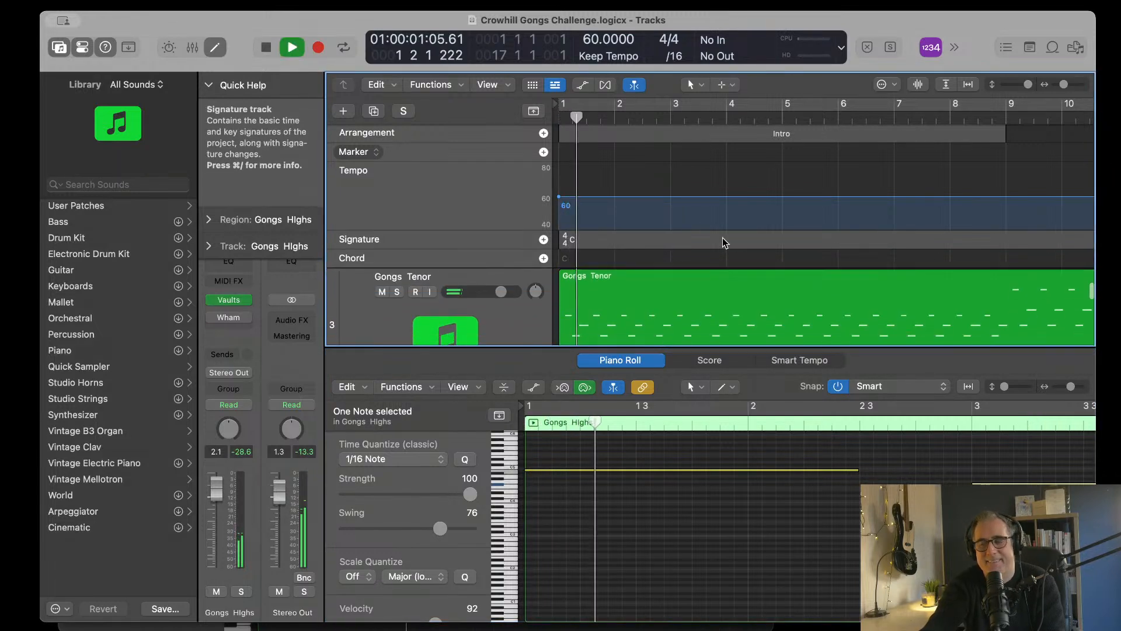
scroll(723, 237, down, 2)
scroll(723, 237, up, 8)
key(e)
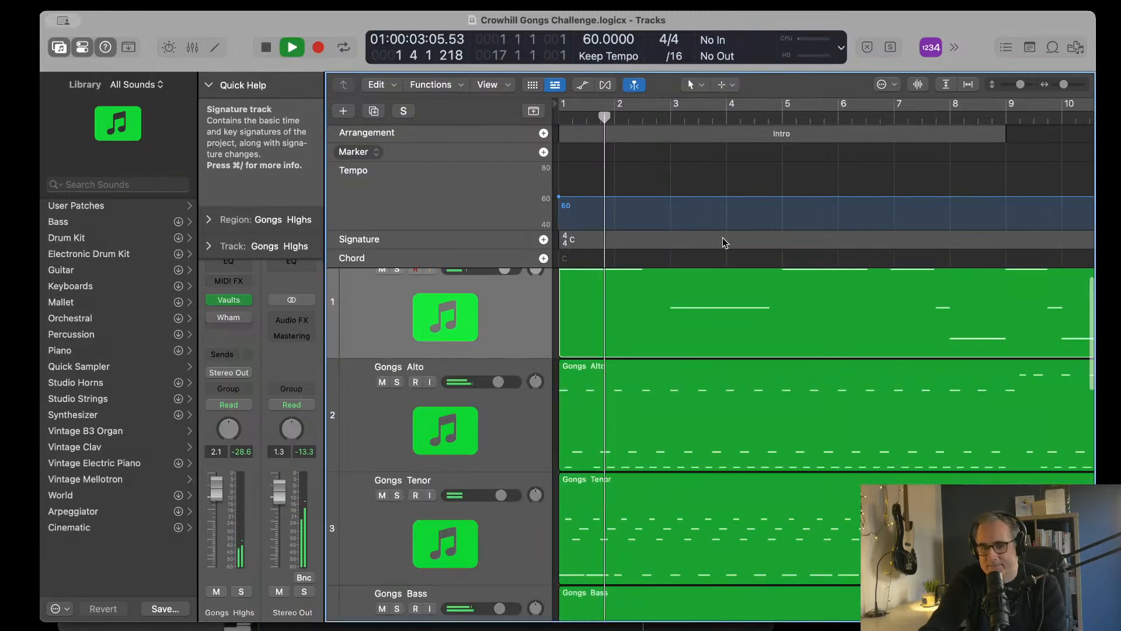
scroll(730, 324, down, 6)
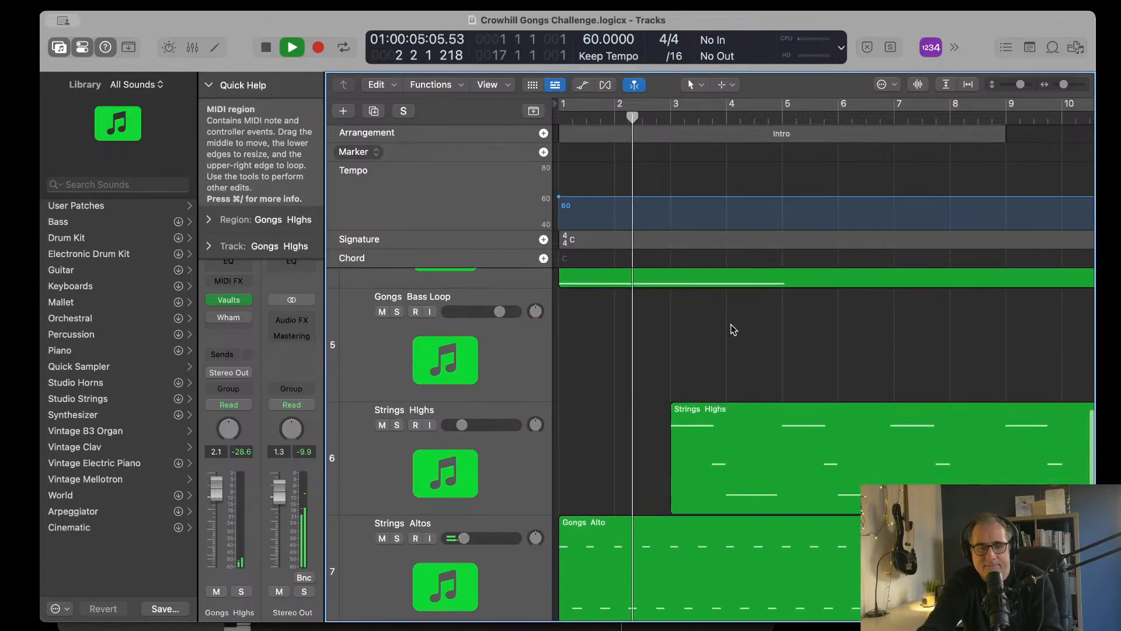
scroll(731, 327, up, 6)
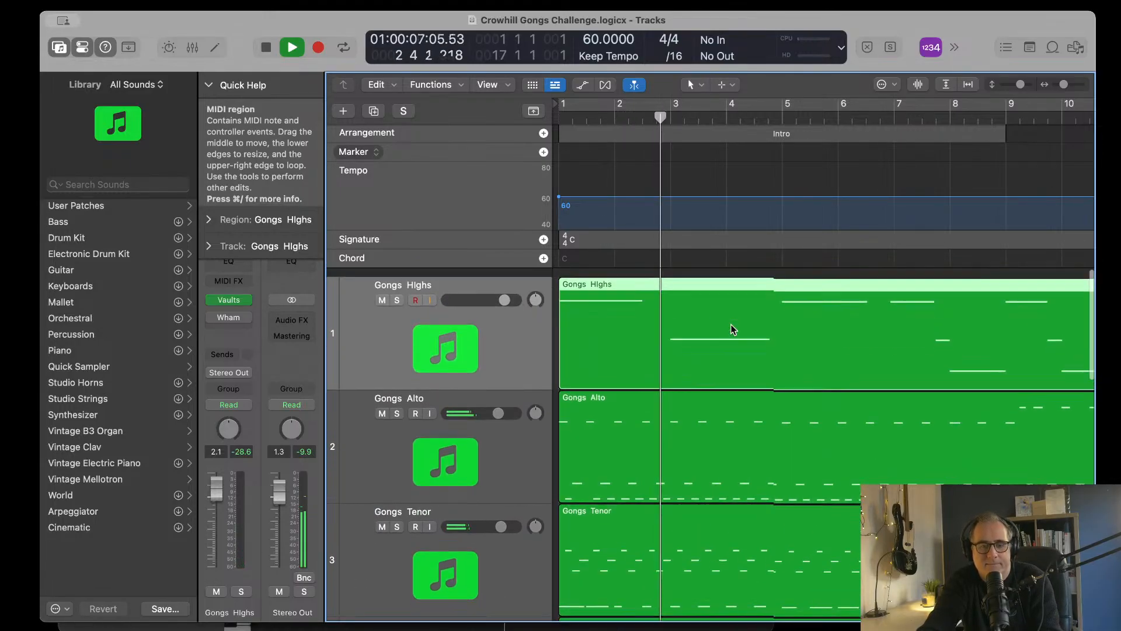
scroll(731, 325, down, 2)
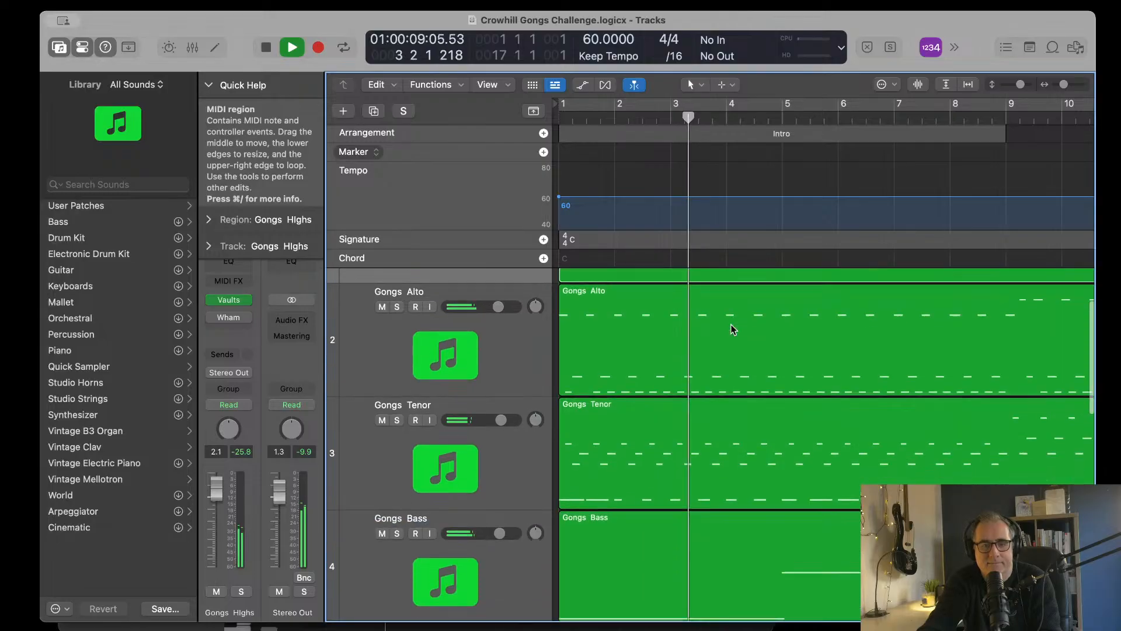
scroll(731, 324, up, 2)
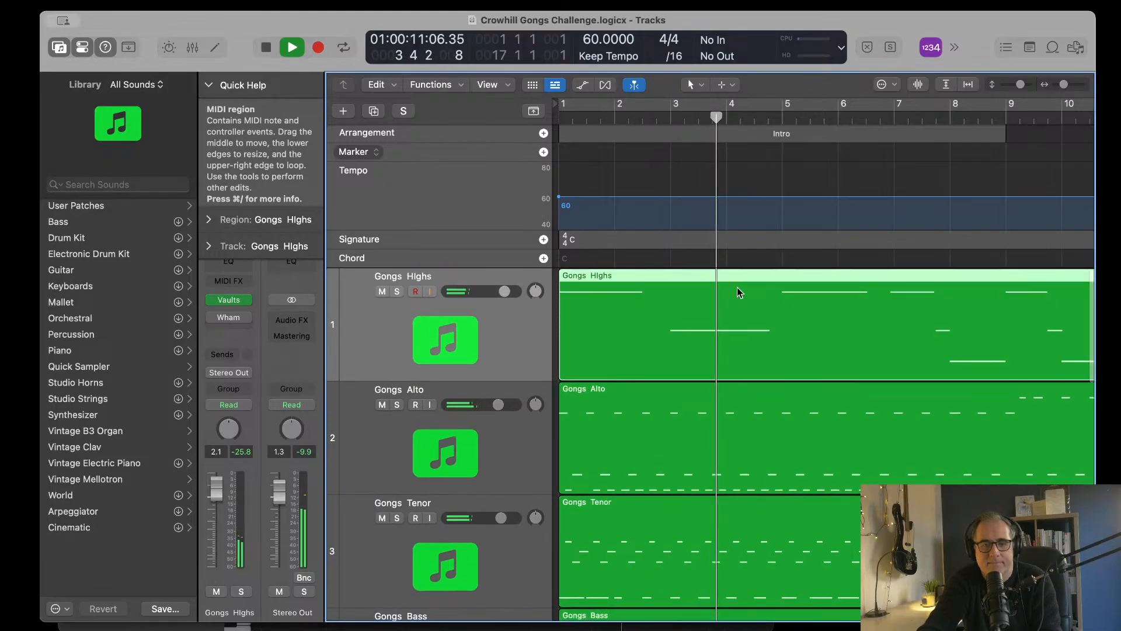
scroll(726, 307, right, 1)
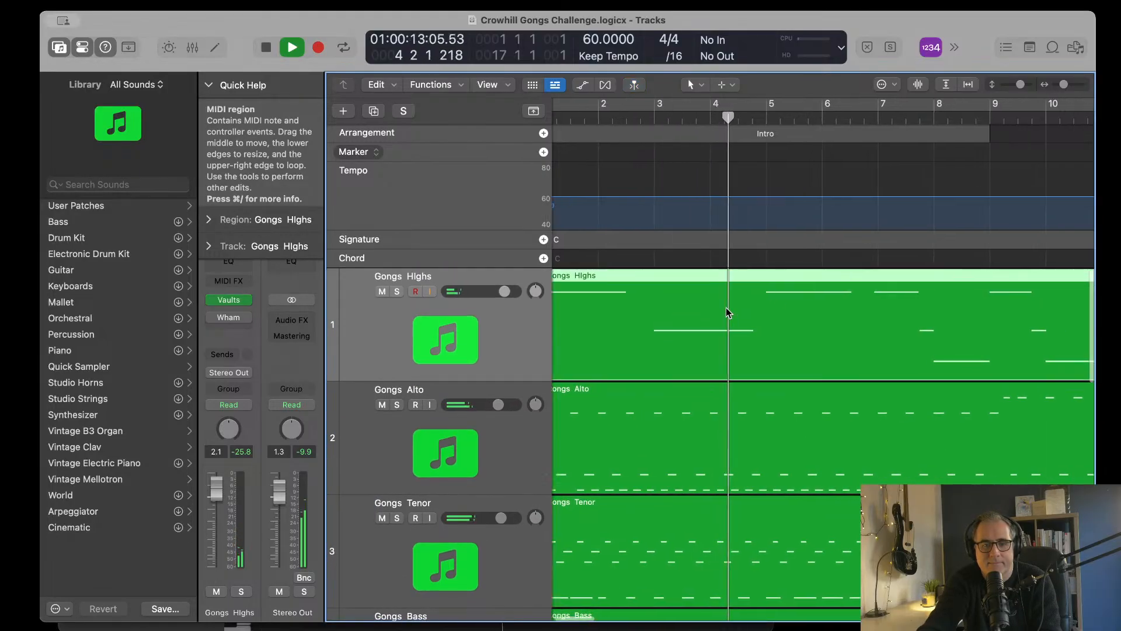
scroll(727, 307, right, 4)
scroll(726, 308, down, 7)
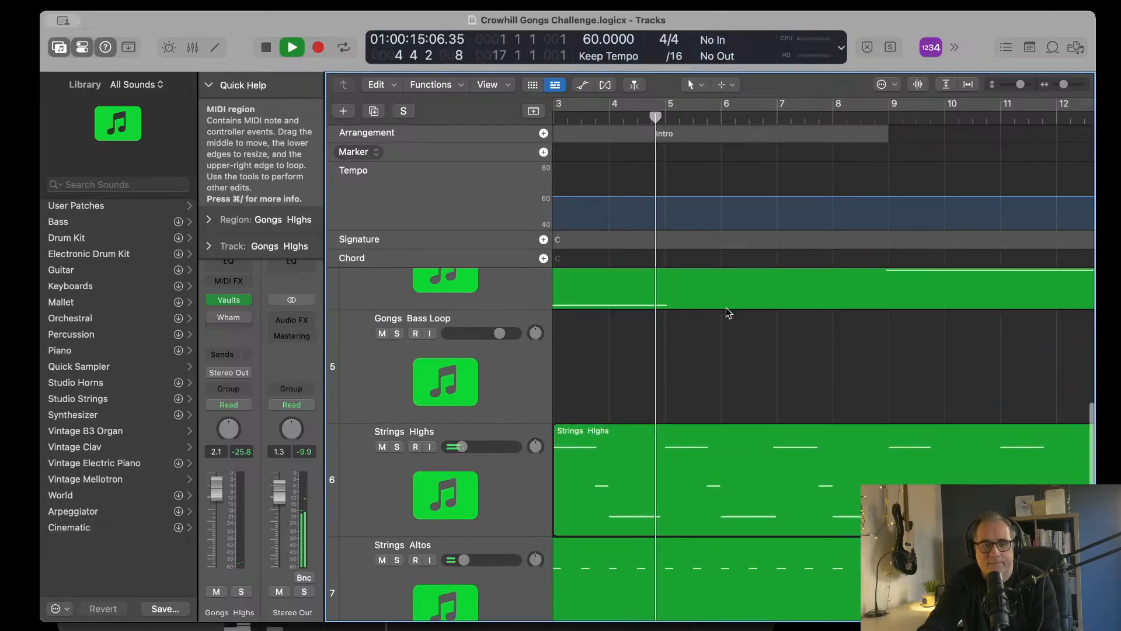
Step: Reopen the Gongs Highs region for note editing and raise its long note at bar 5 by one semitone
scroll(726, 307, up, 7)
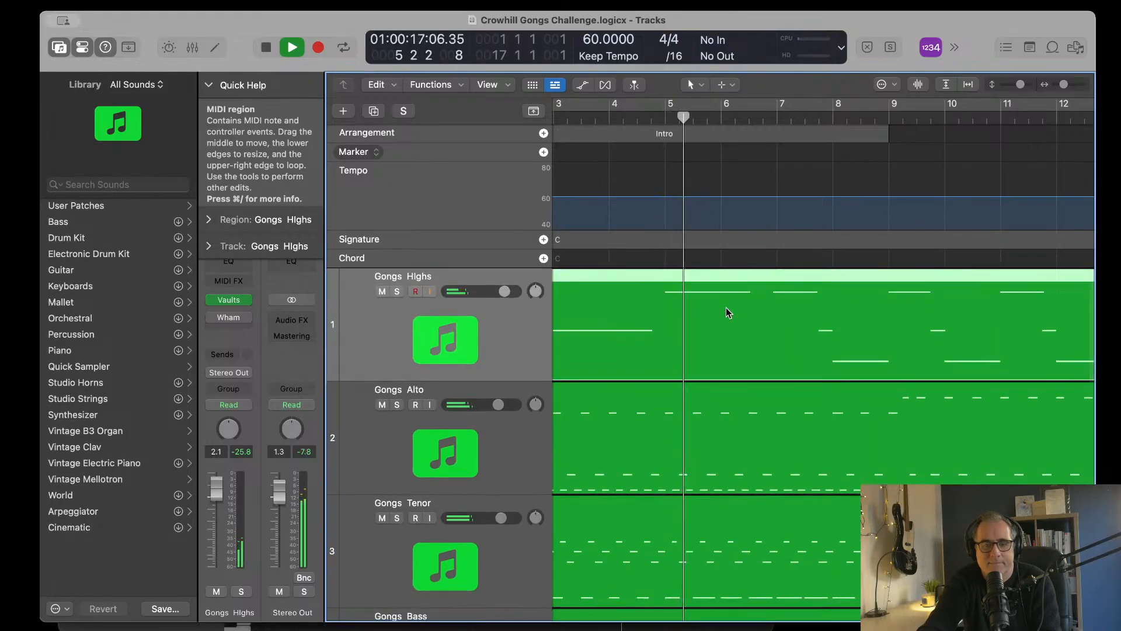
scroll(727, 307, right, 1)
key(space)
click(651, 116)
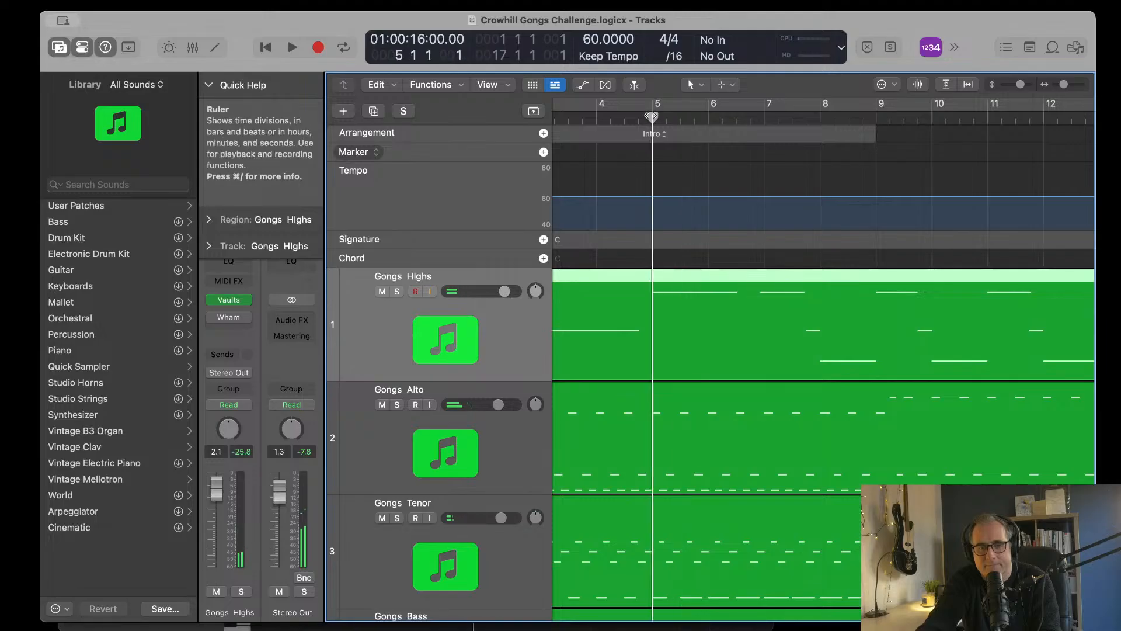
double_click(709, 290)
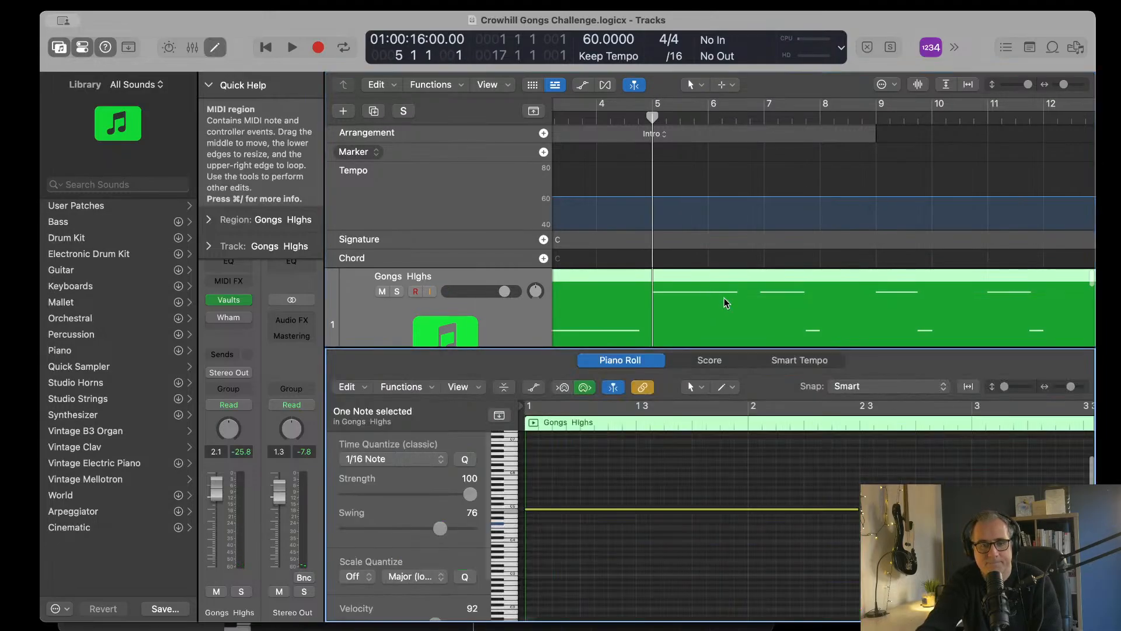
scroll(797, 470, right, 5)
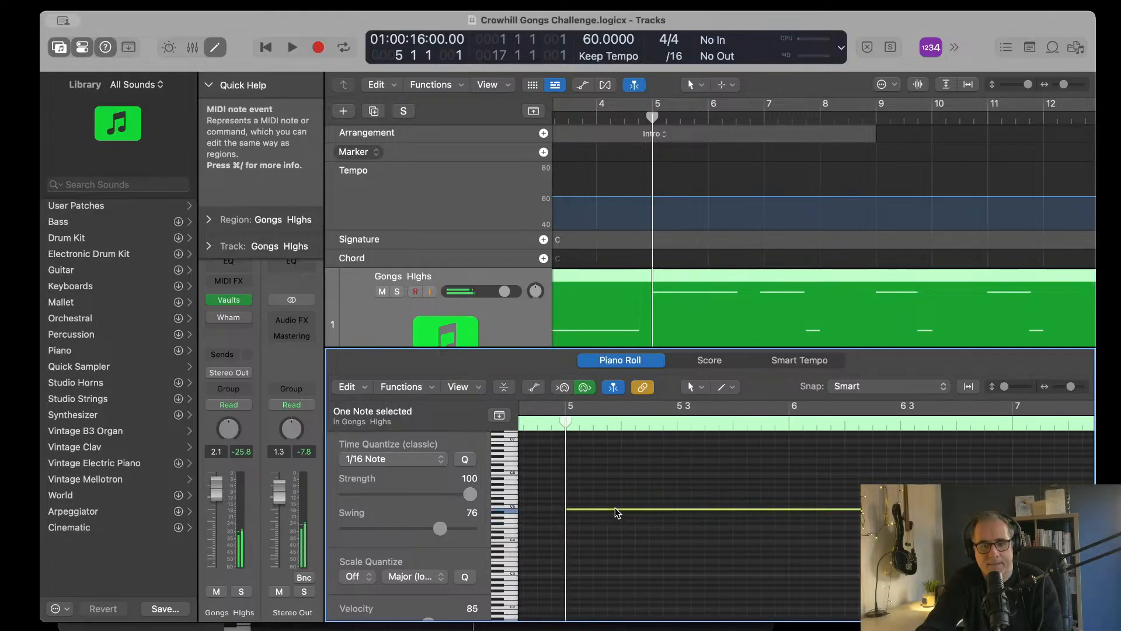
drag(616, 509, 615, 505)
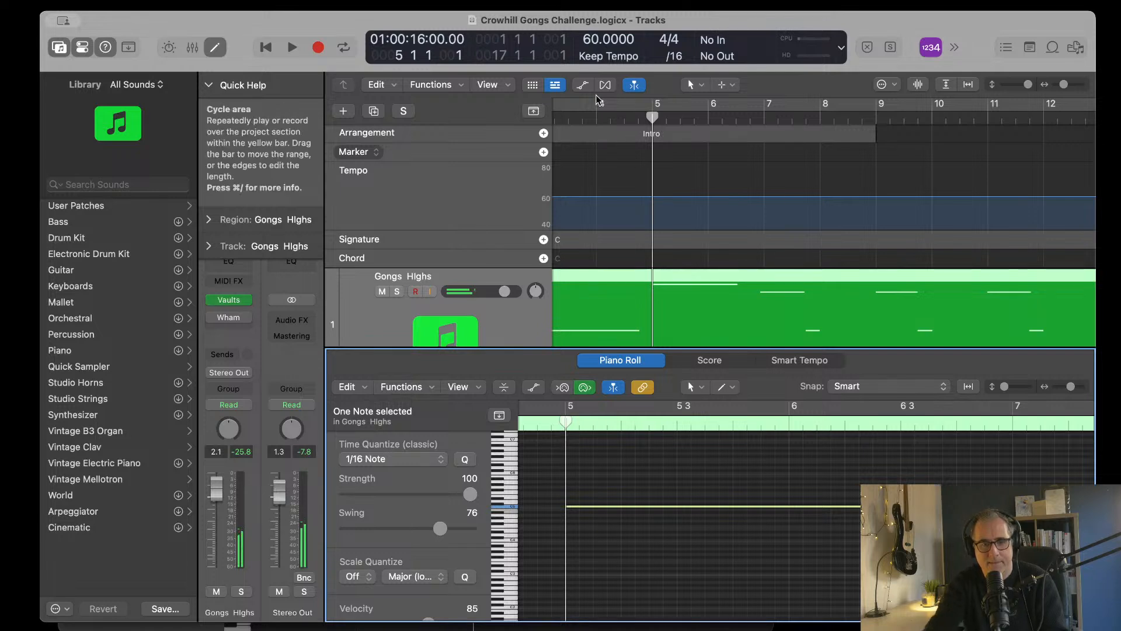
Step: Play the passage from the middle of bar 4, return to bar 5 and check the following Gongs Highs notes
double_click(623, 117)
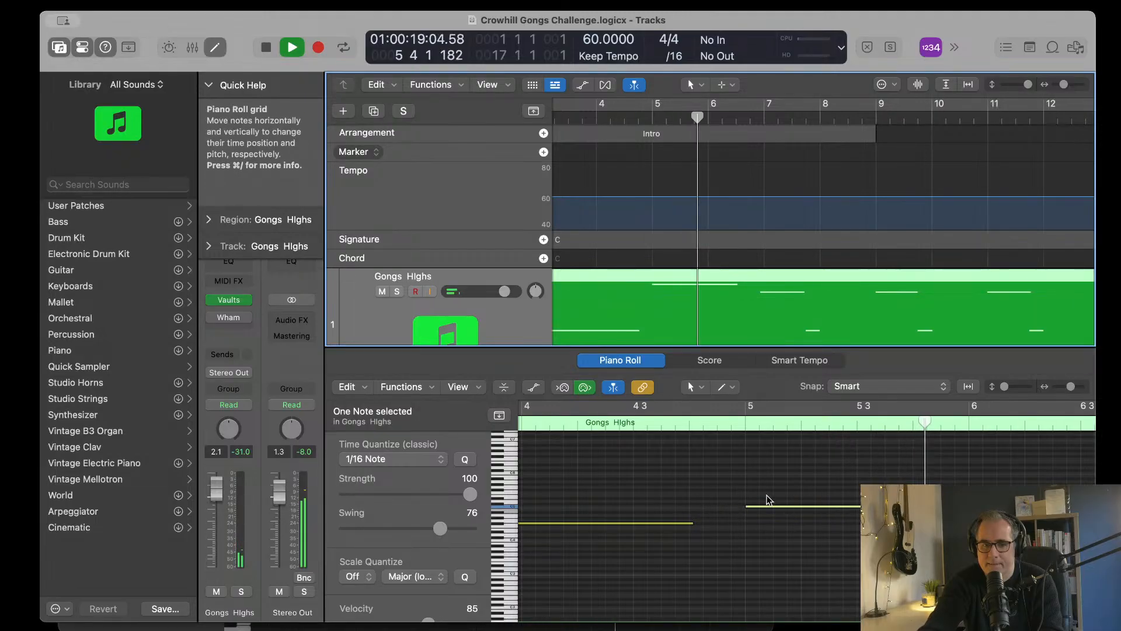
key(space)
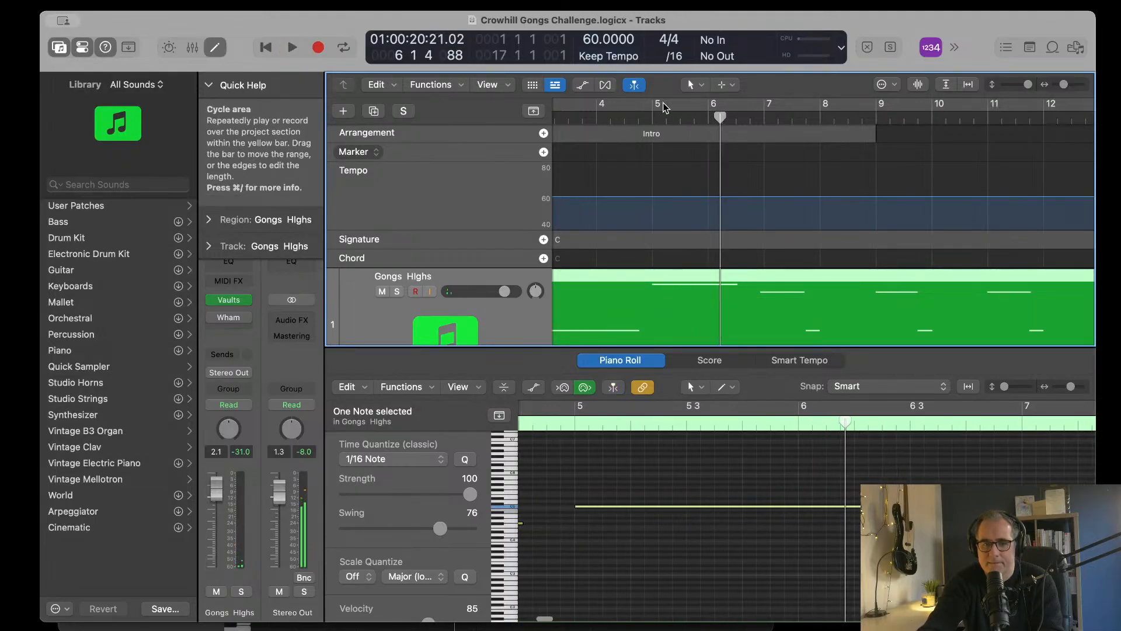
click(650, 118)
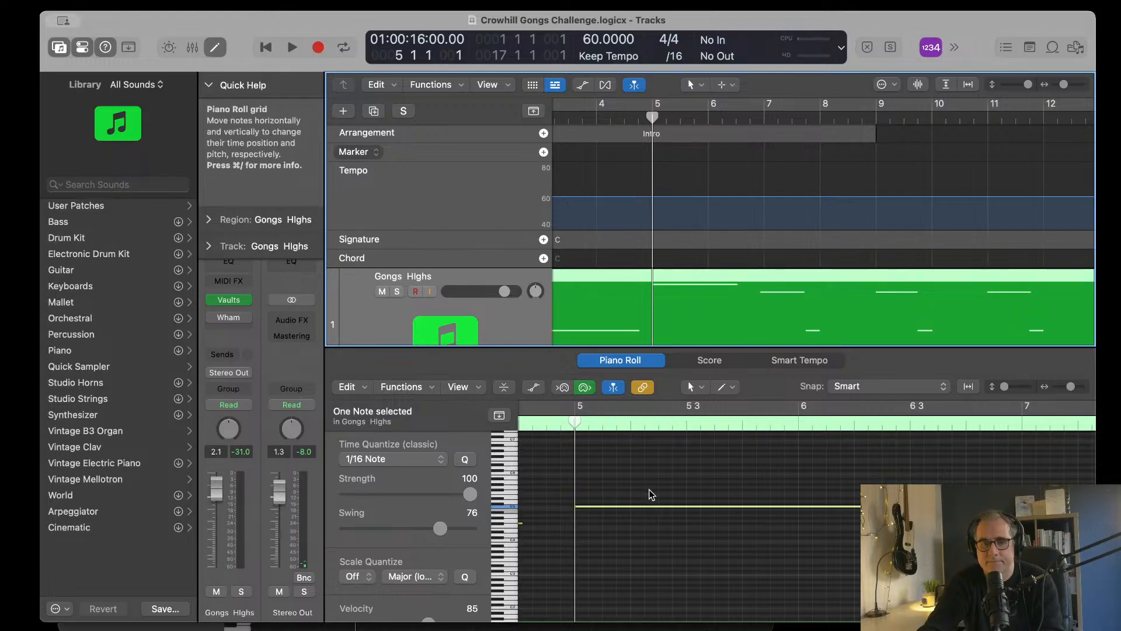
click(653, 506)
click(653, 507)
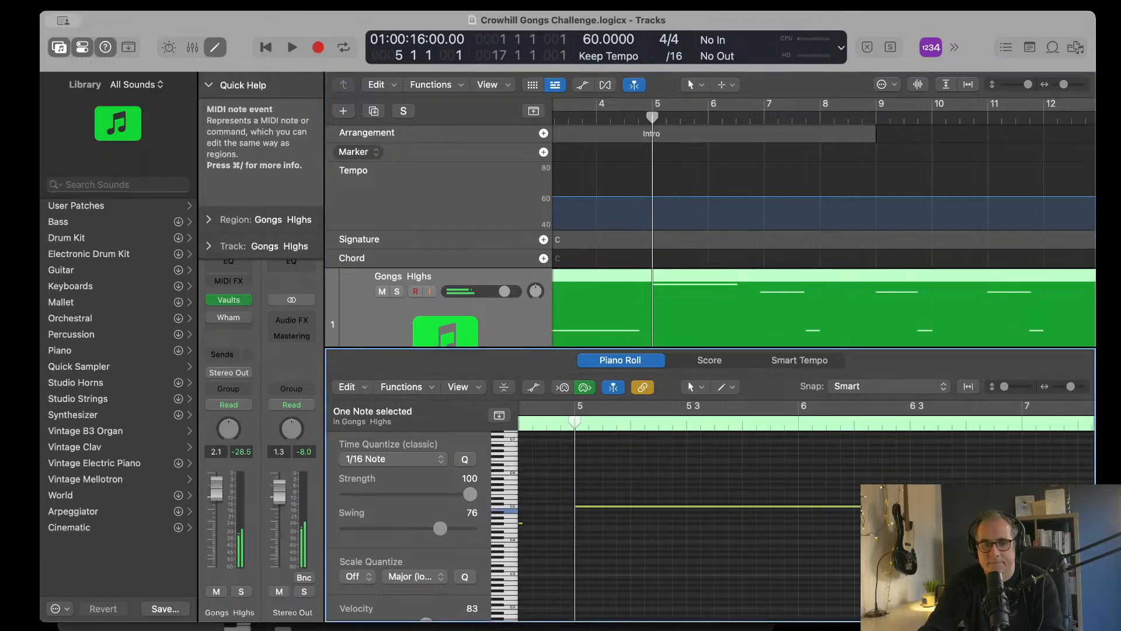
scroll(652, 509, right, 4)
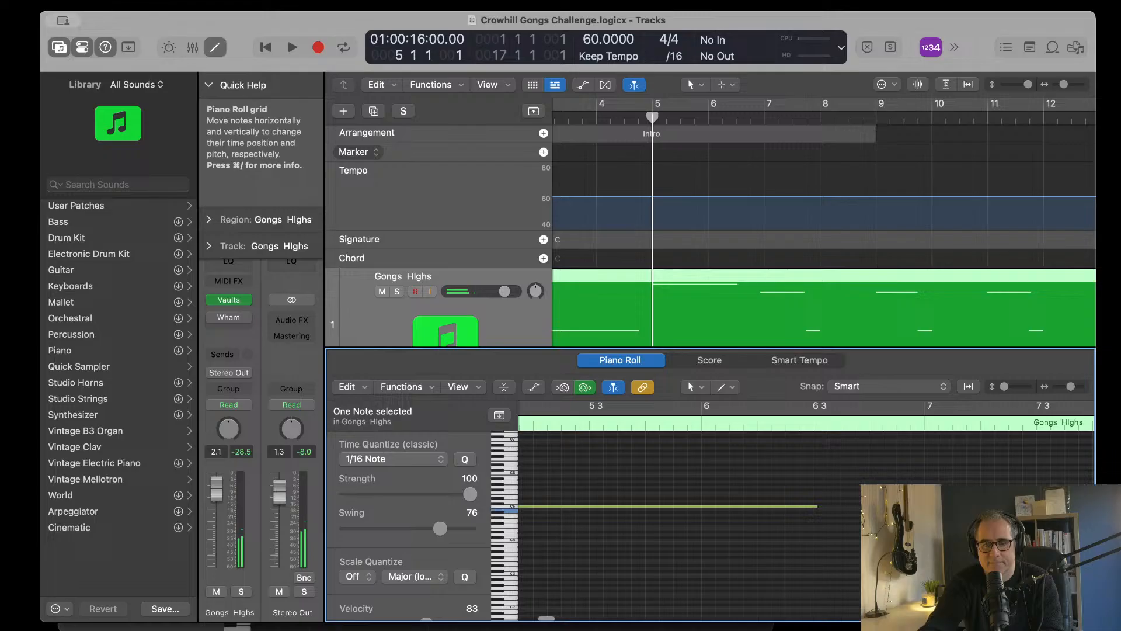
Step: Start playback from bar 1 and hide the global tracks
scroll(689, 196, left, 5)
click(560, 120)
key(space)
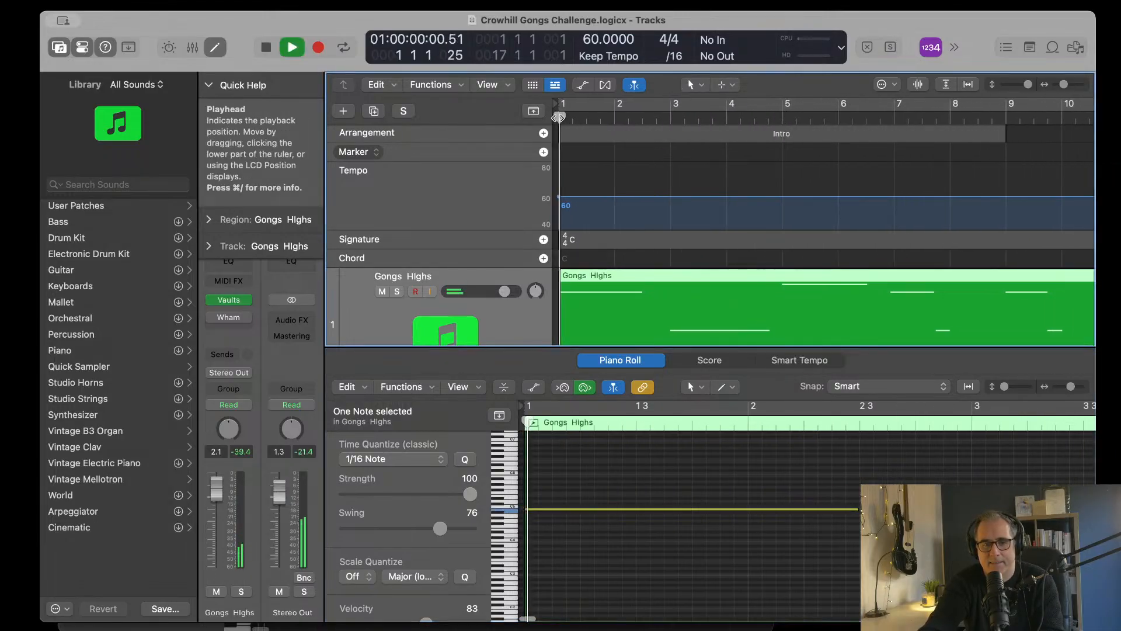
scroll(677, 248, down, 6)
scroll(676, 247, down, 3)
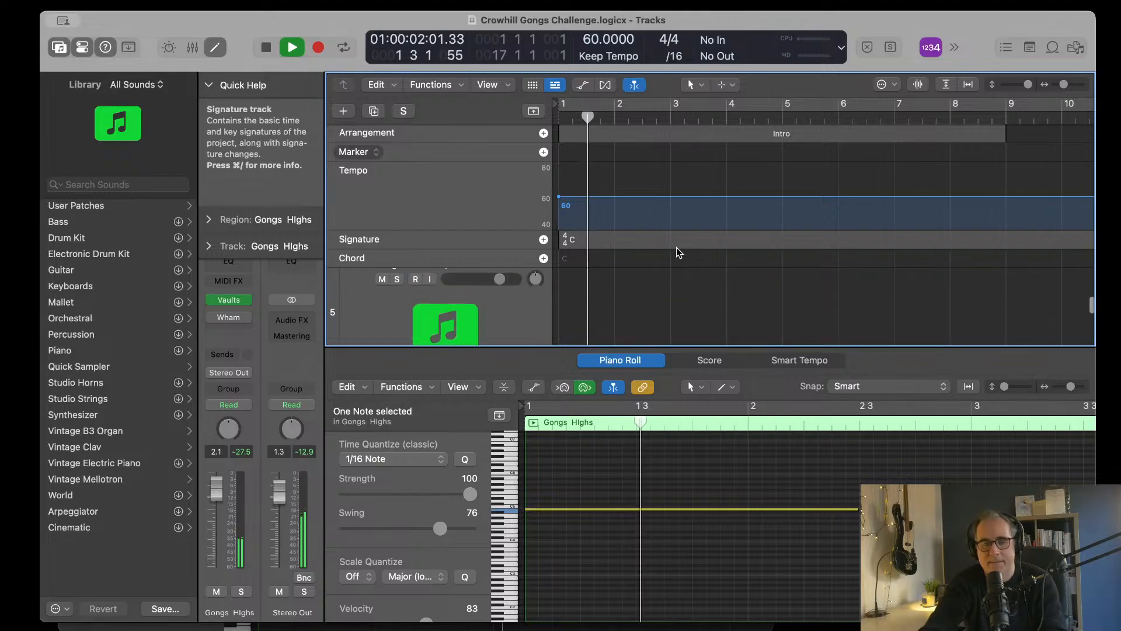
click(533, 111)
Step: Review the Gongs and Strings tracks during playback, comparing Gongs Highs with Strings Highs, and stop in bar 7
scroll(831, 283, up, 4)
scroll(830, 283, down, 10)
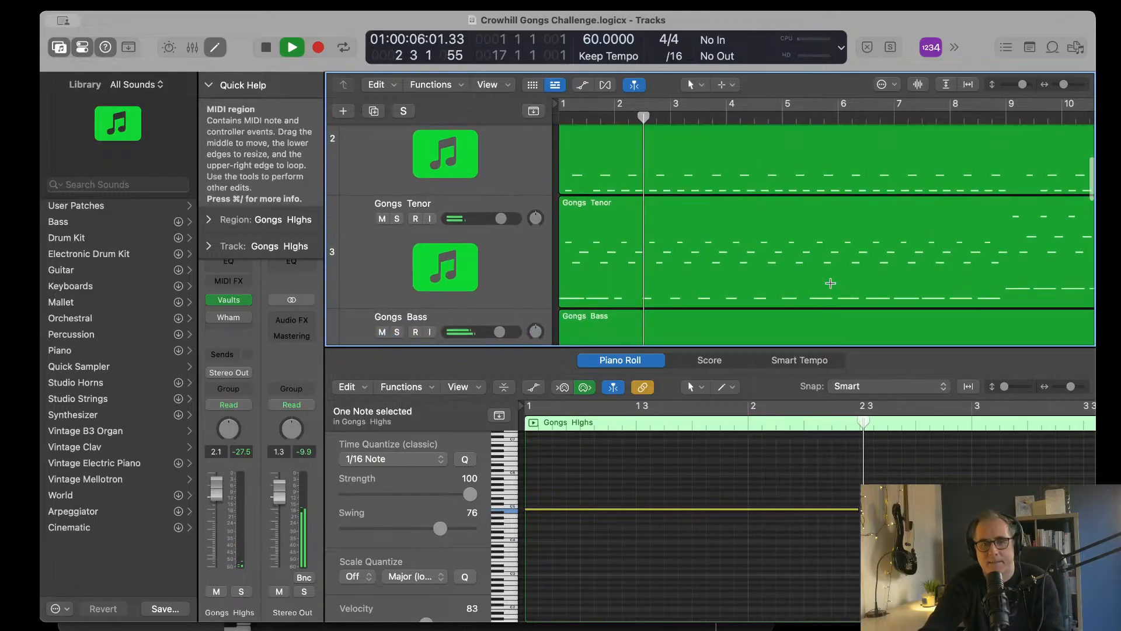
scroll(831, 283, down, 3)
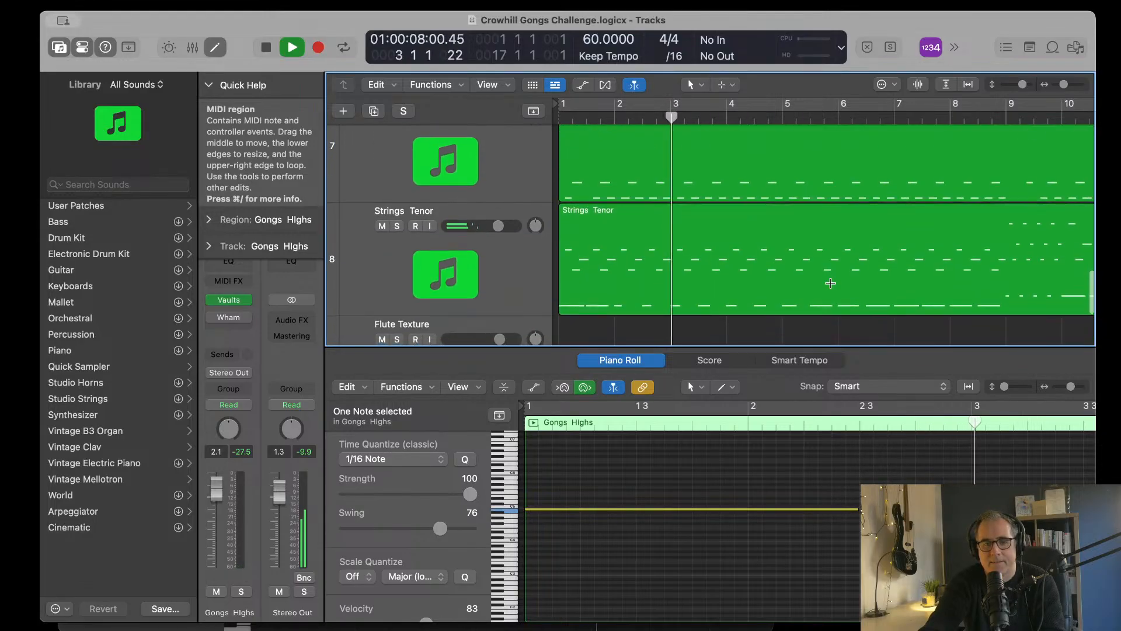
scroll(831, 283, up, 4)
scroll(831, 283, up, 2)
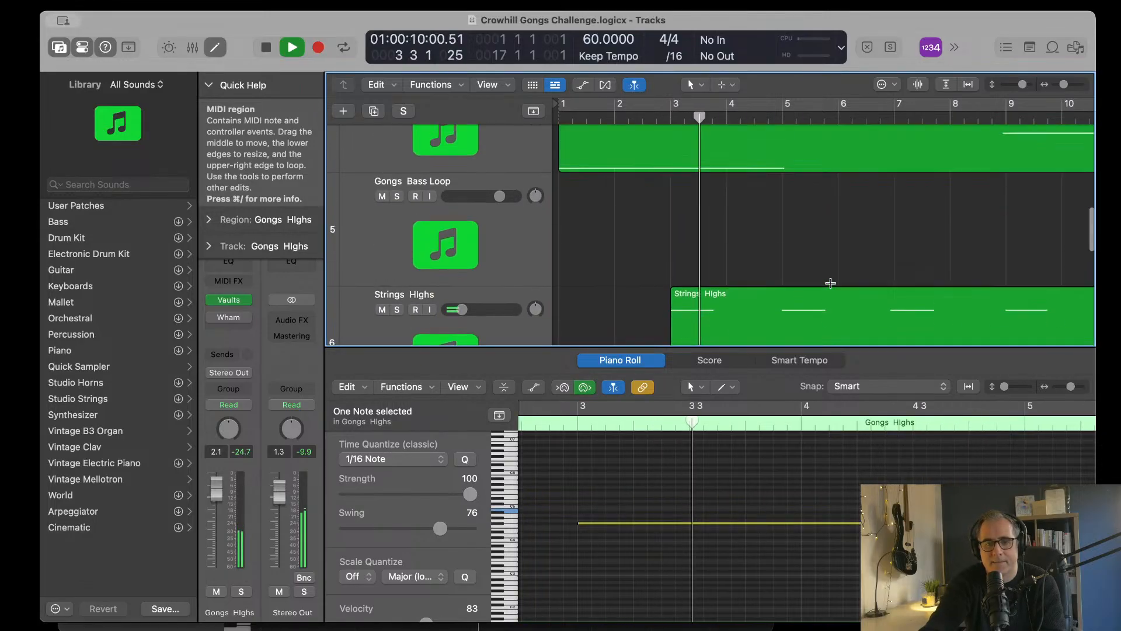
scroll(831, 282, down, 10)
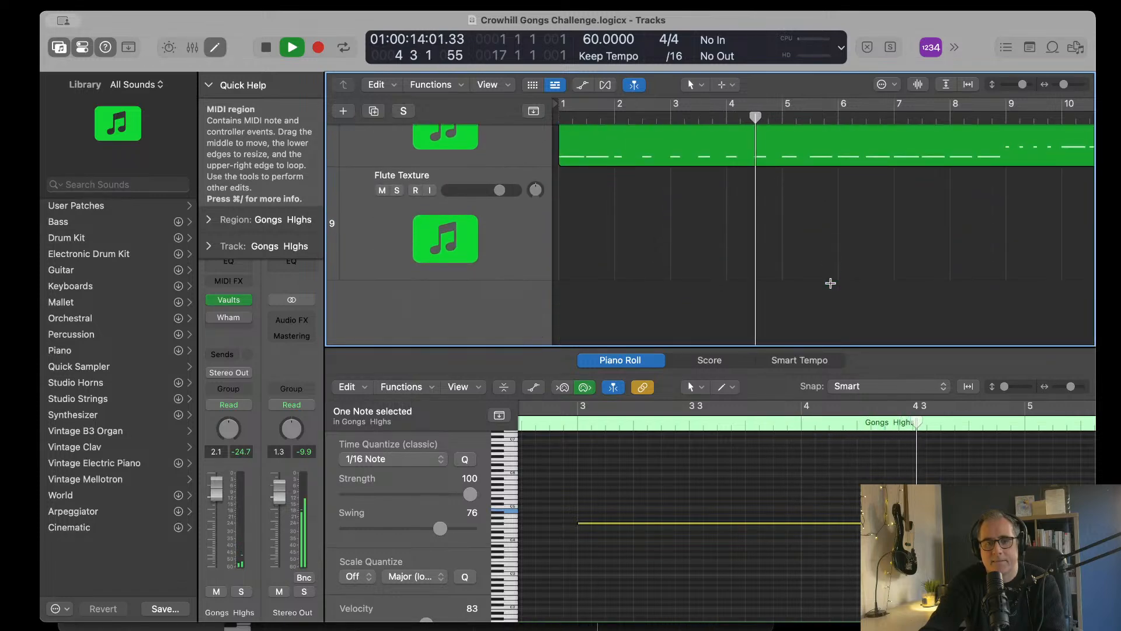
scroll(709, 230, up, 4)
scroll(708, 230, up, 3)
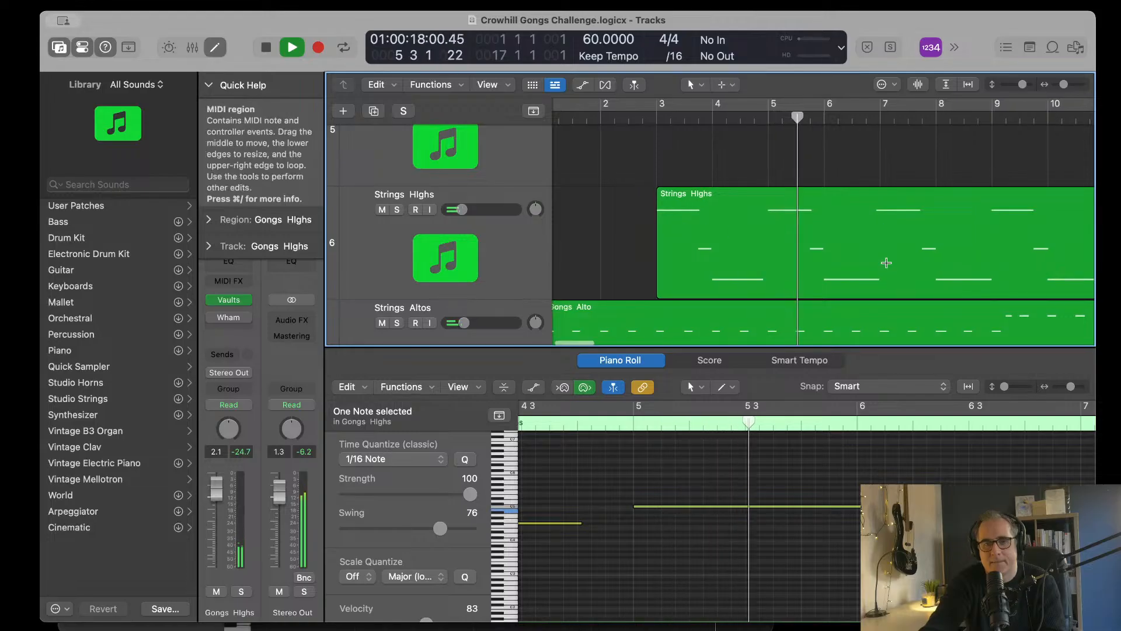
scroll(887, 263, right, 3)
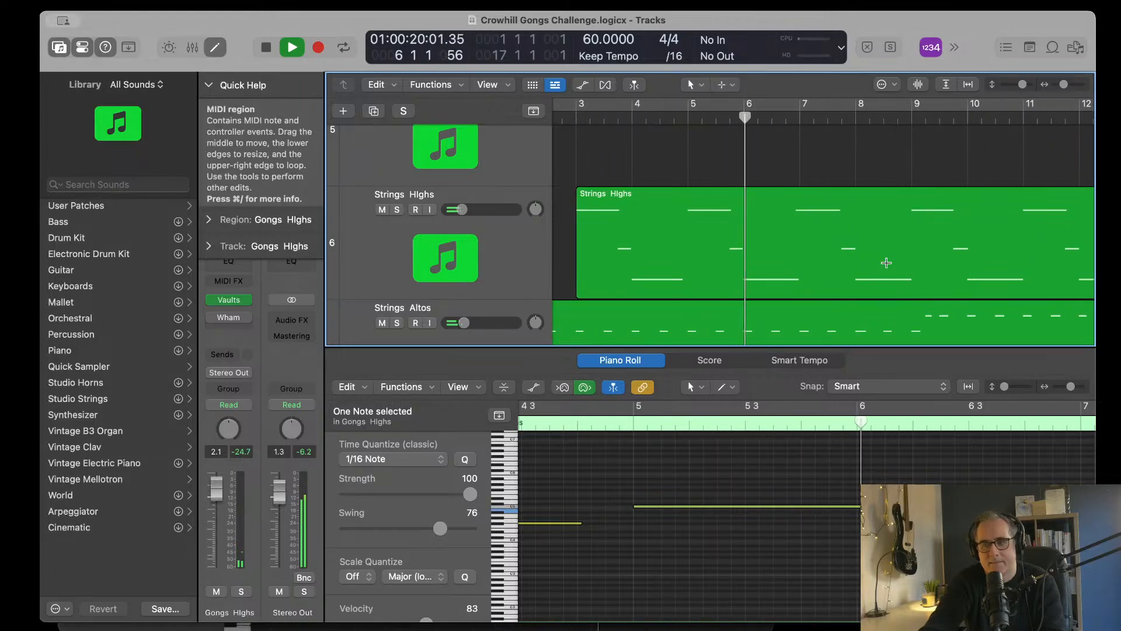
scroll(846, 271, right, 3)
scroll(802, 282, down, 5)
scroll(802, 281, down, 3)
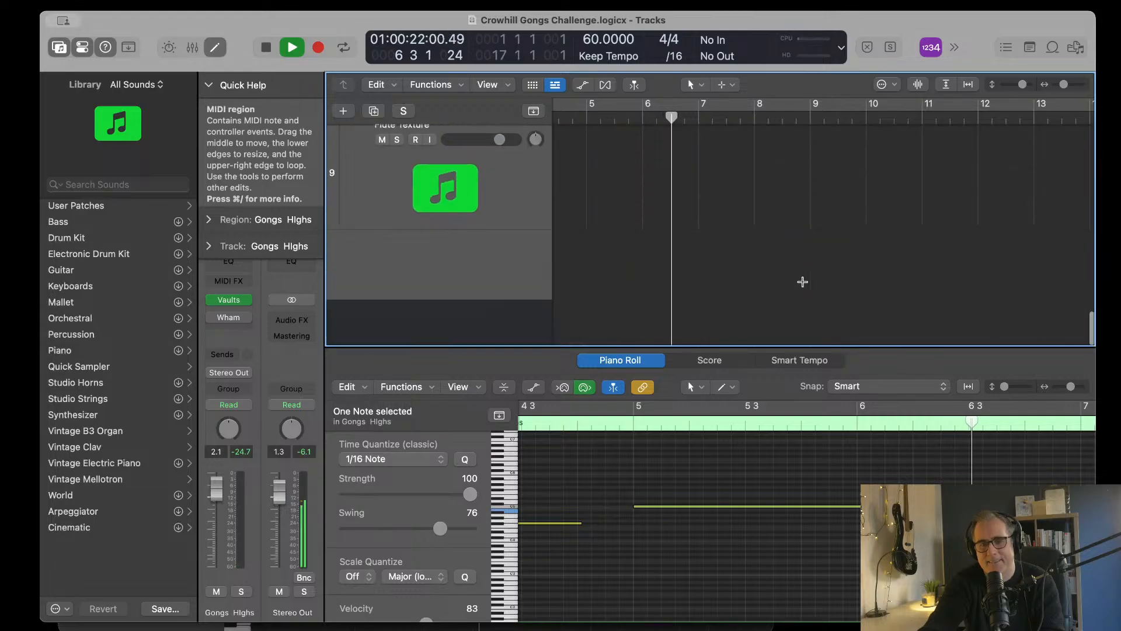
scroll(803, 281, up, 6)
scroll(802, 282, up, 3)
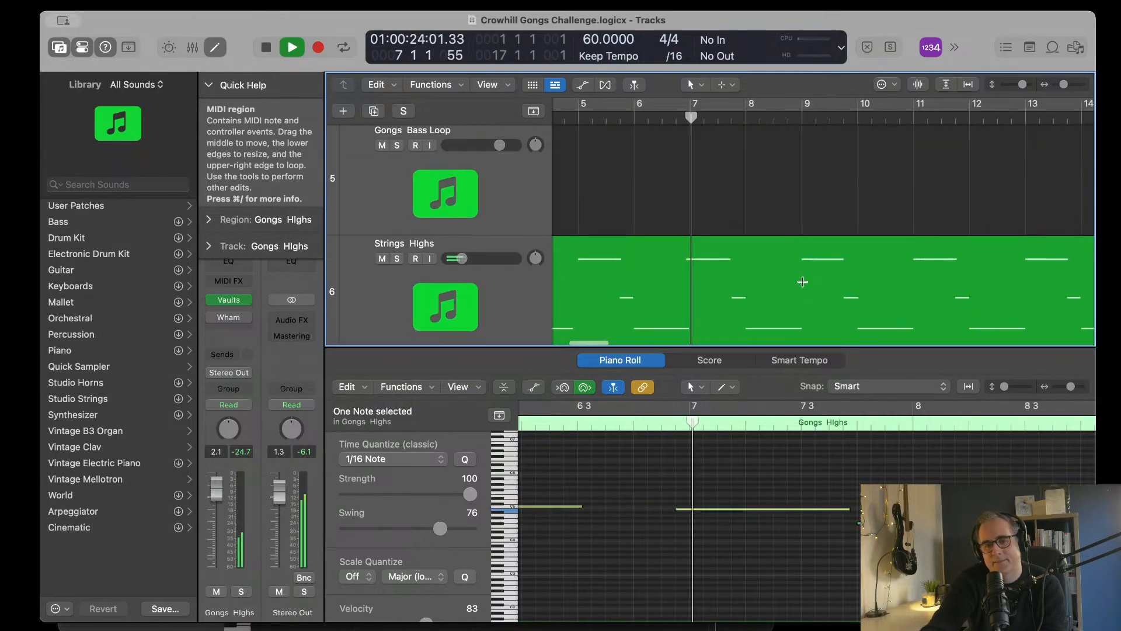
key(space)
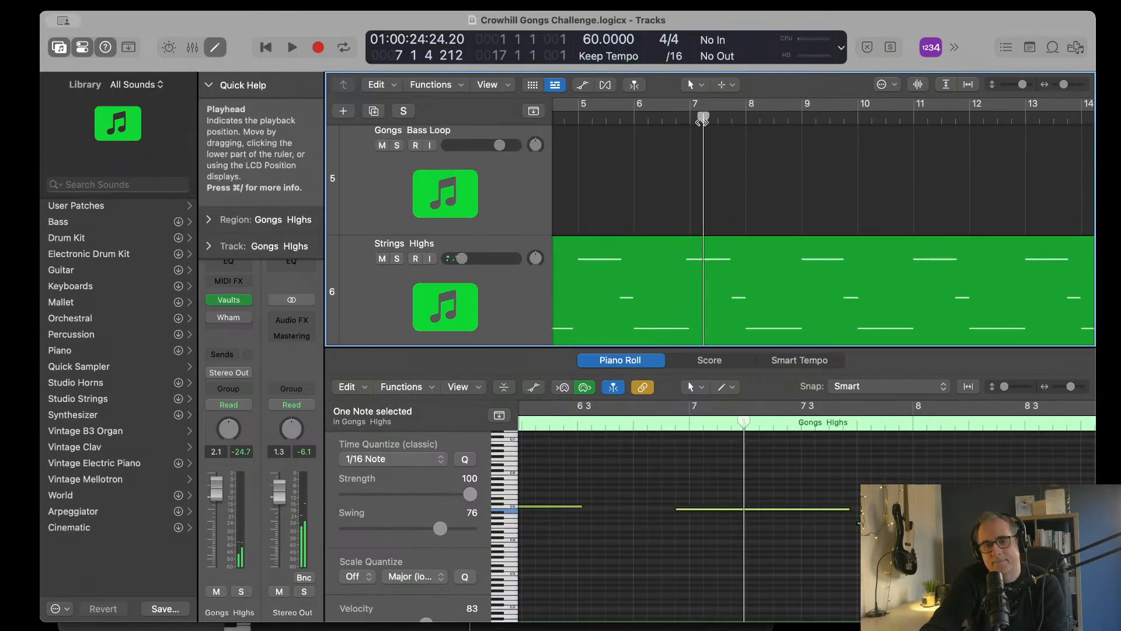
Step: Transpose the Gongs Highs note at bar 7 down by about nine semitones, matching the pitch of the note at bar 8
drag(707, 116, 689, 117)
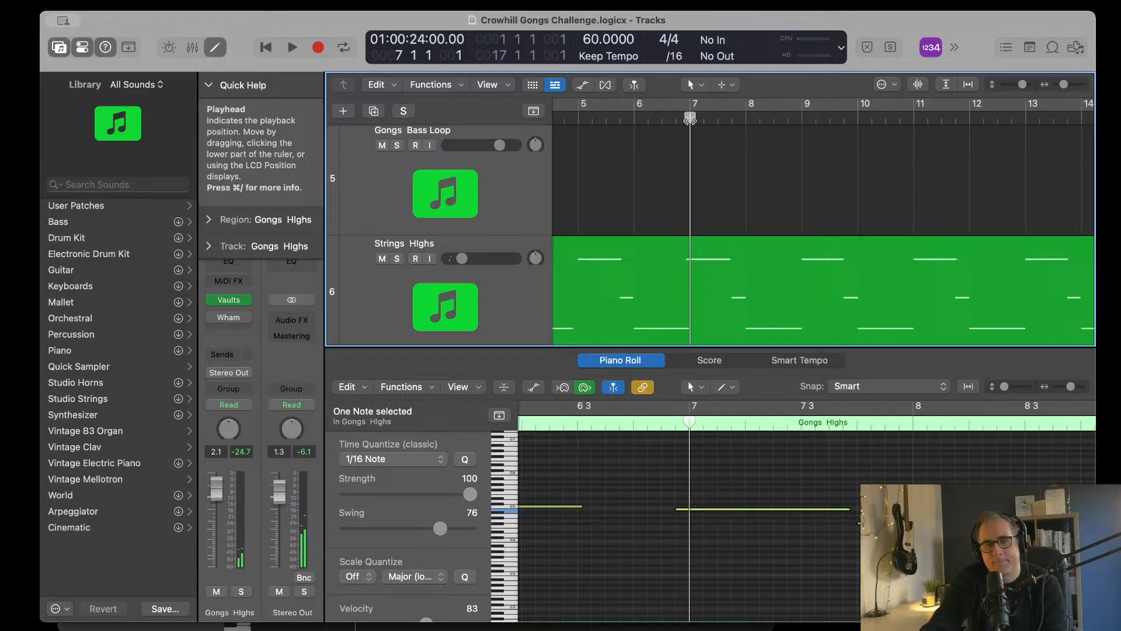
click(713, 511)
click(714, 509)
scroll(714, 508, up, 1)
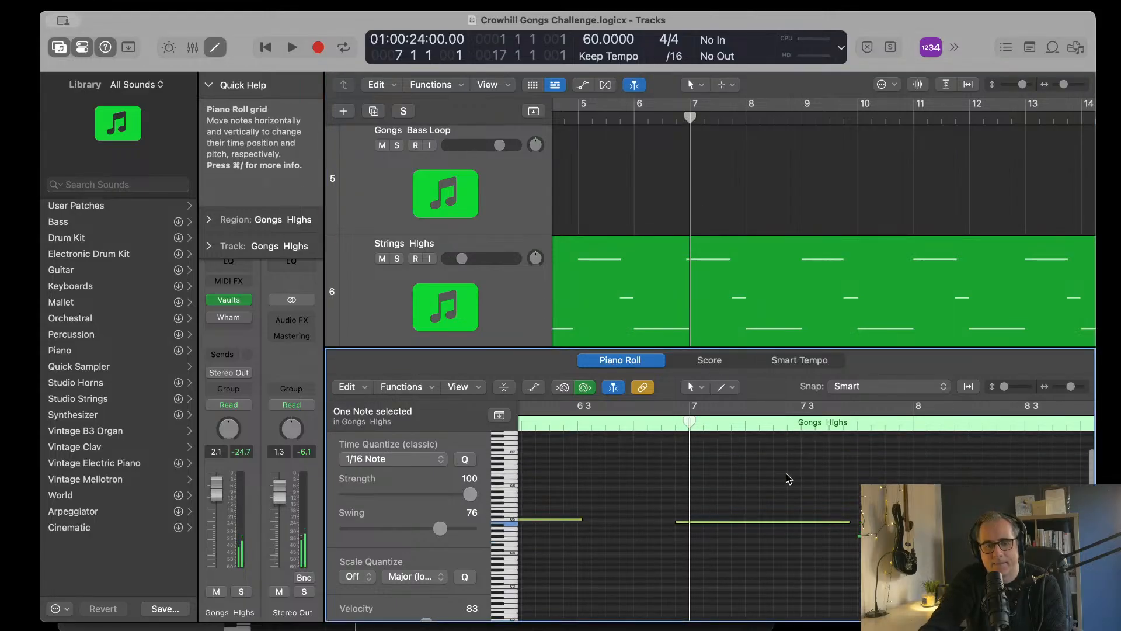
key(alt+Down)
key(alt+Down)
key(alt+Down)
key(alt+Down)
key(alt+Down)
key(alt+Down)
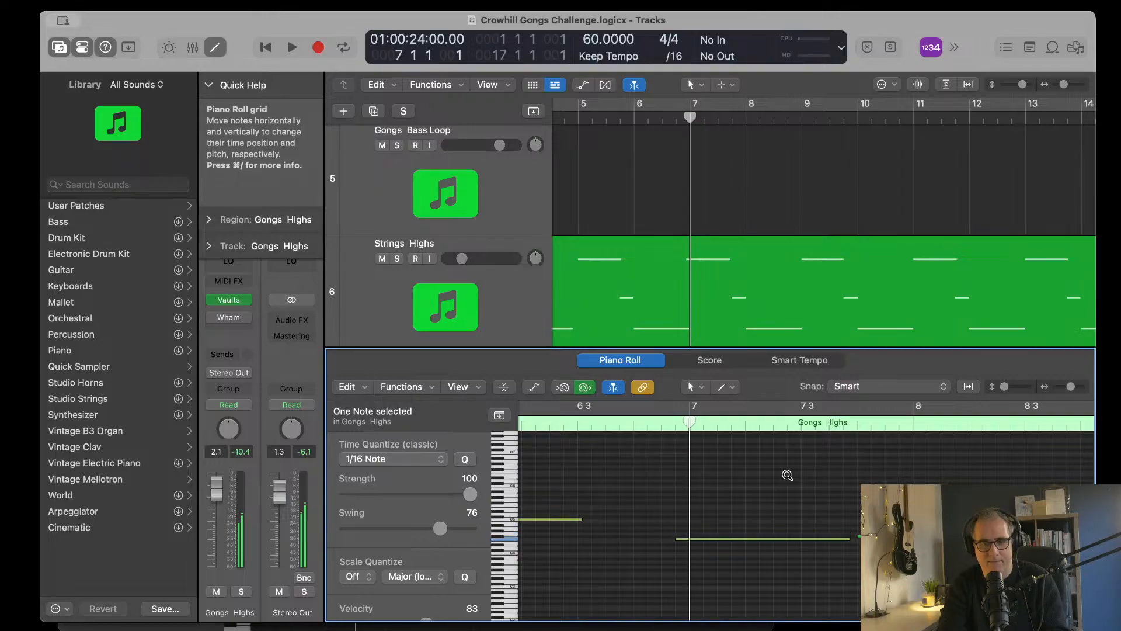
key(alt+Down)
key(alt+Down)
key(alt+Down)
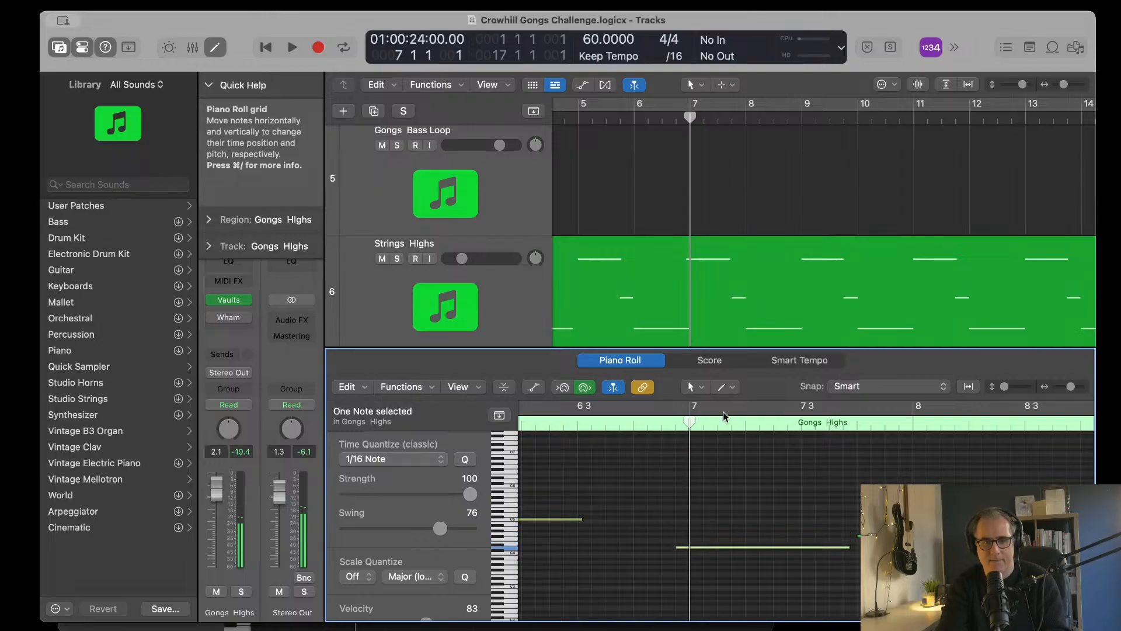
Step: Play from bar 7 into bar 8, then raise the Gongs Highs note at bar 8 by about five semitones
key(space)
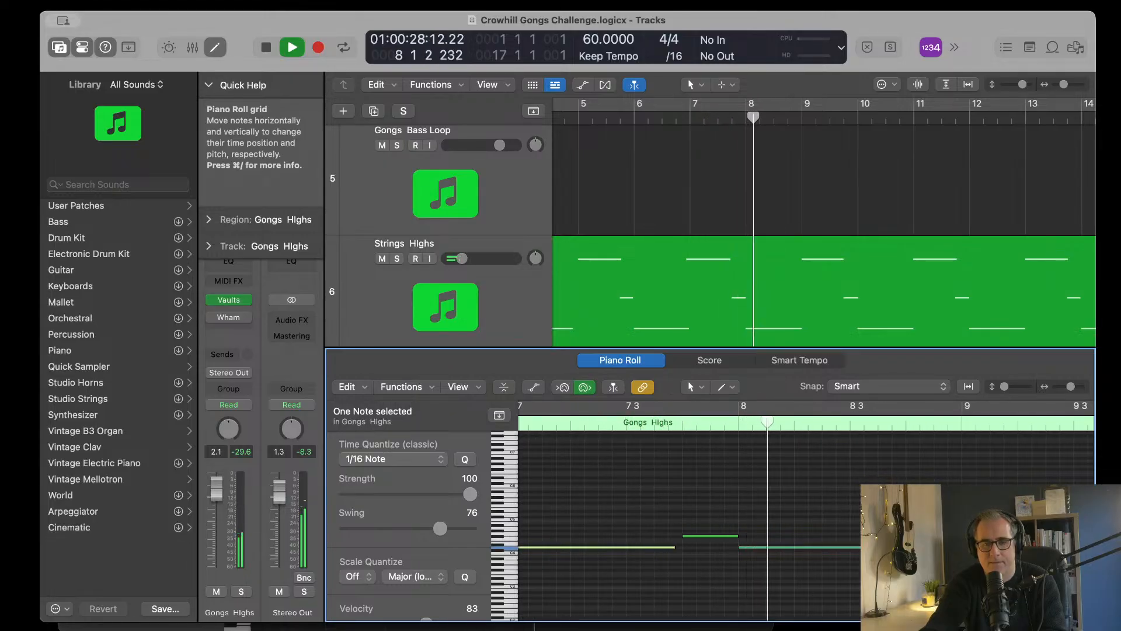
key(space)
click(827, 548)
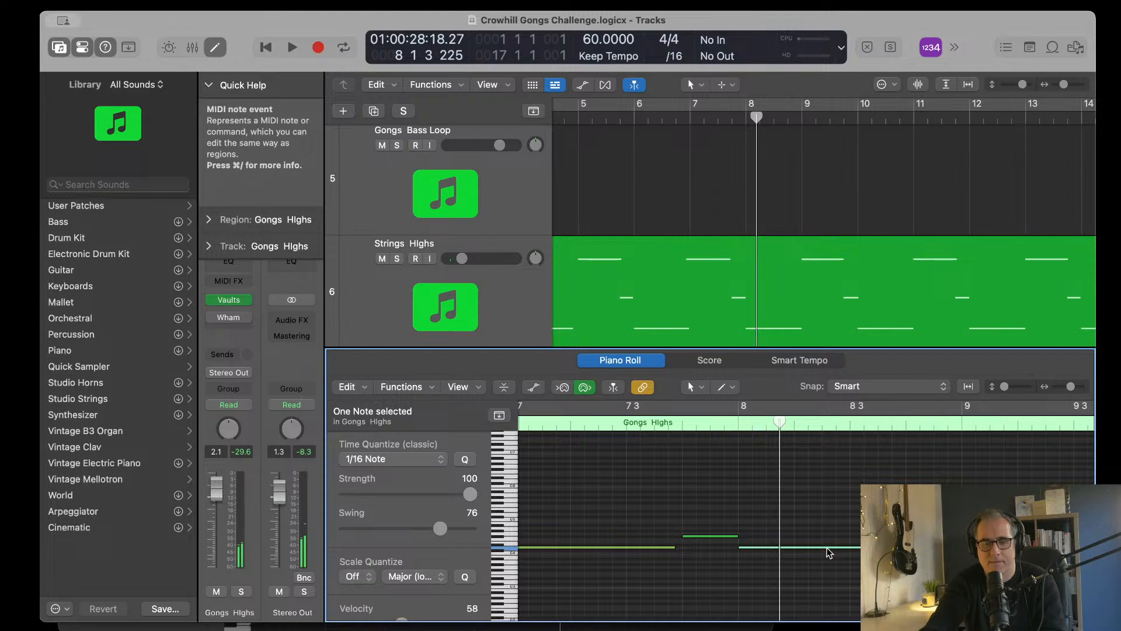
key(alt+Up)
key(alt+Up)
key(alt+Up)
key(alt+Up)
key(alt+Up)
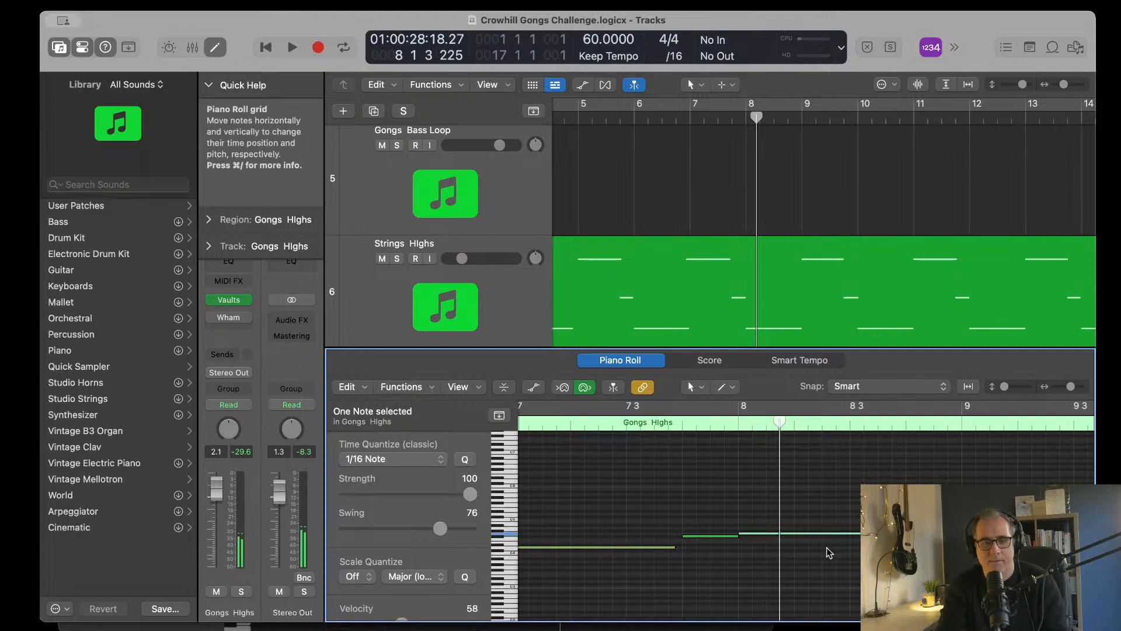
Step: Play the Gongs Highs line from late bar 7 to check the transition into the bar 8 note
click(689, 428)
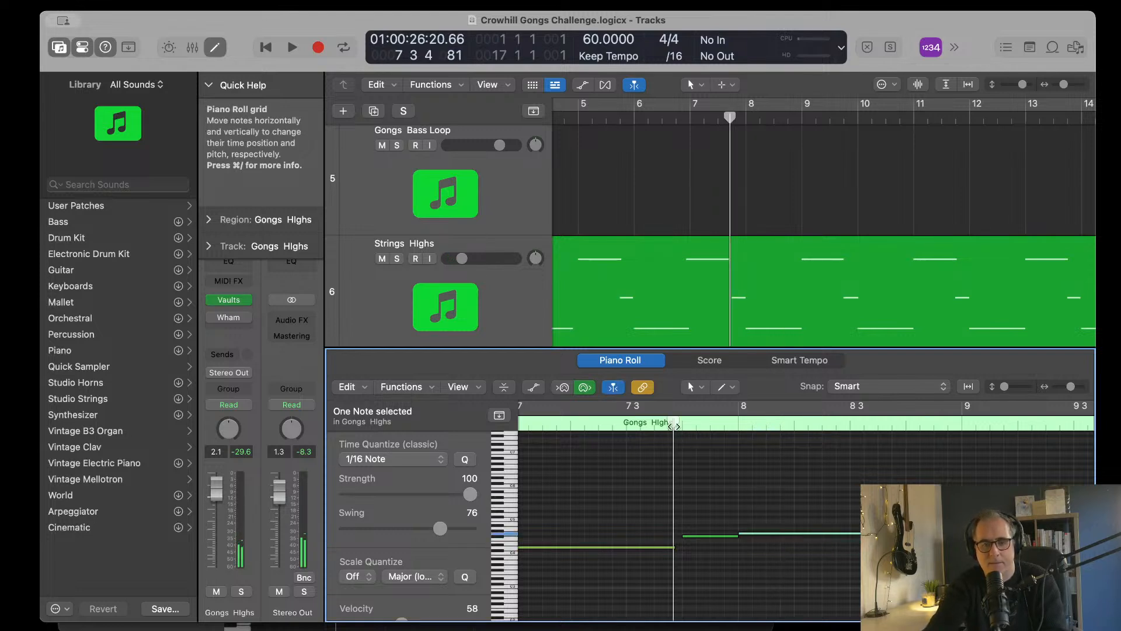
key(space)
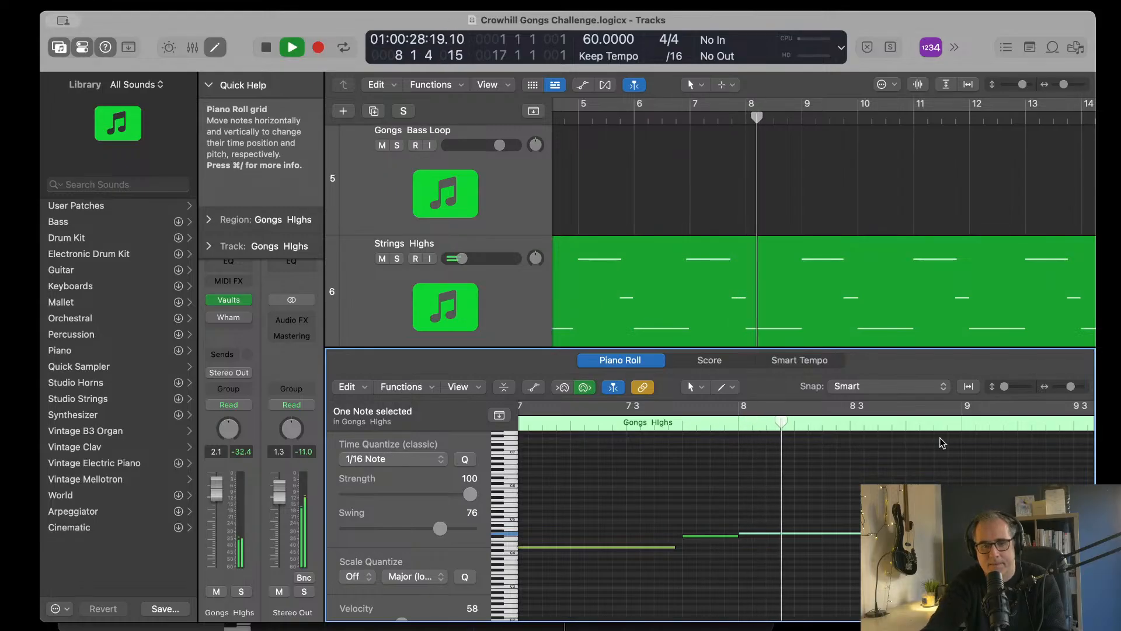
key(space)
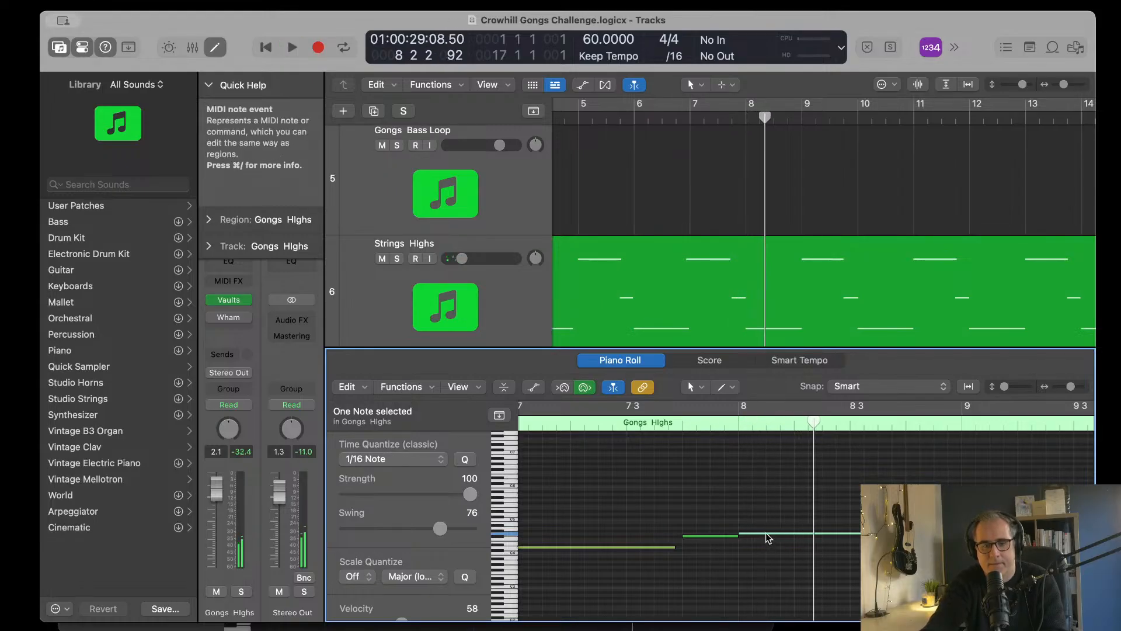
Step: Raise the Gongs Highs note at bar 8 by two more semitones and play the passage again from bar 7
key(super+Down)
key(super+Down)
key(super+Down)
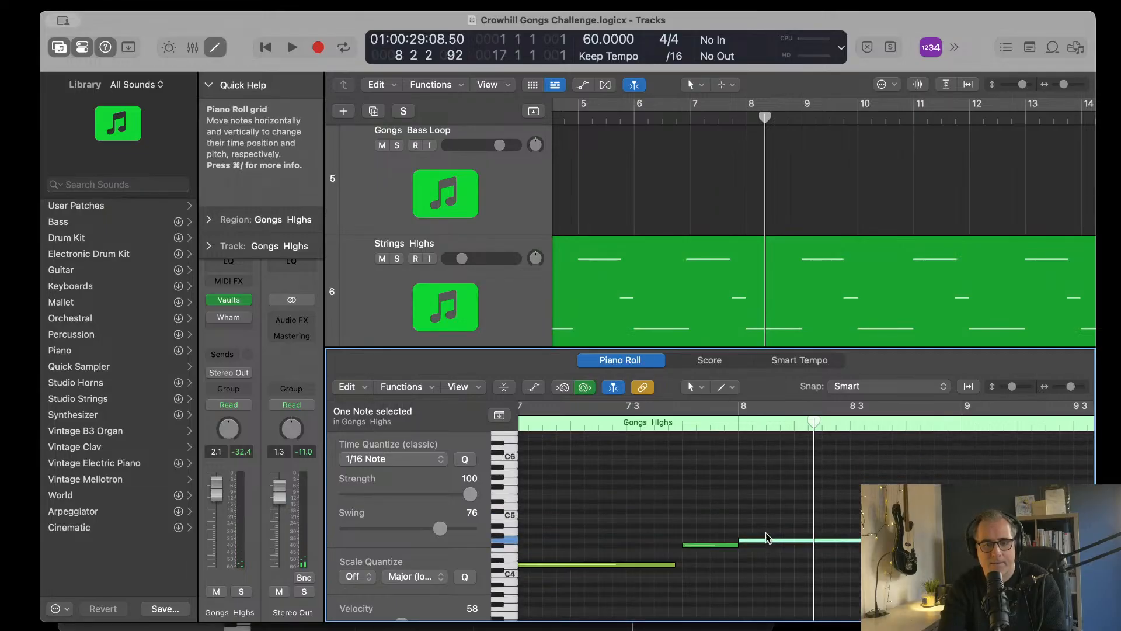
key(alt+Up)
key(alt+Up)
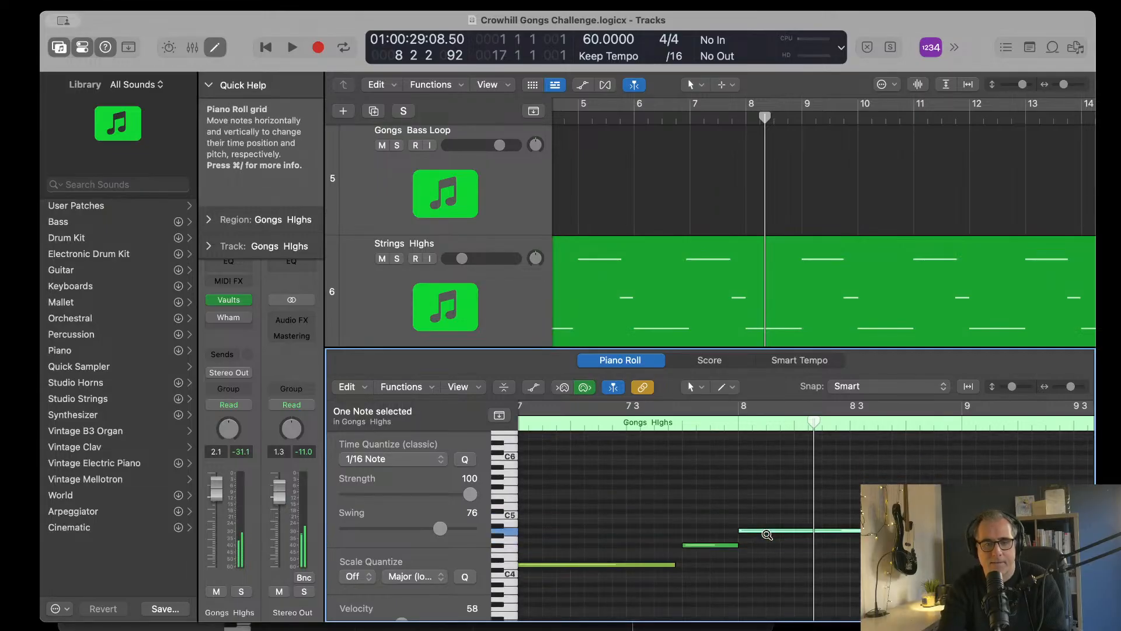
double_click(606, 432)
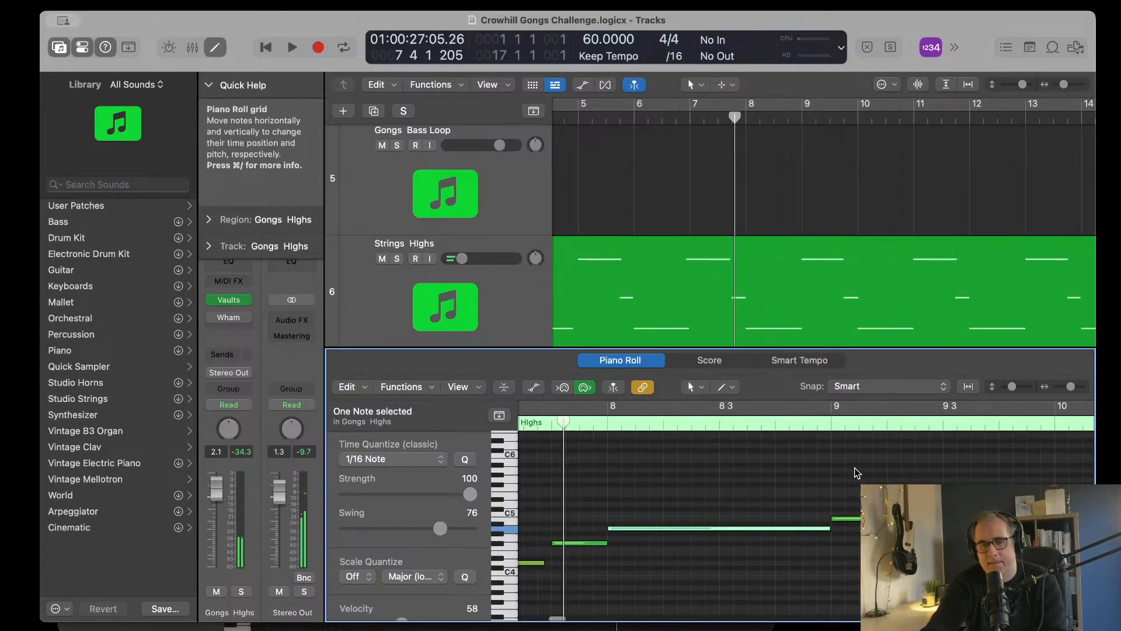
key(space)
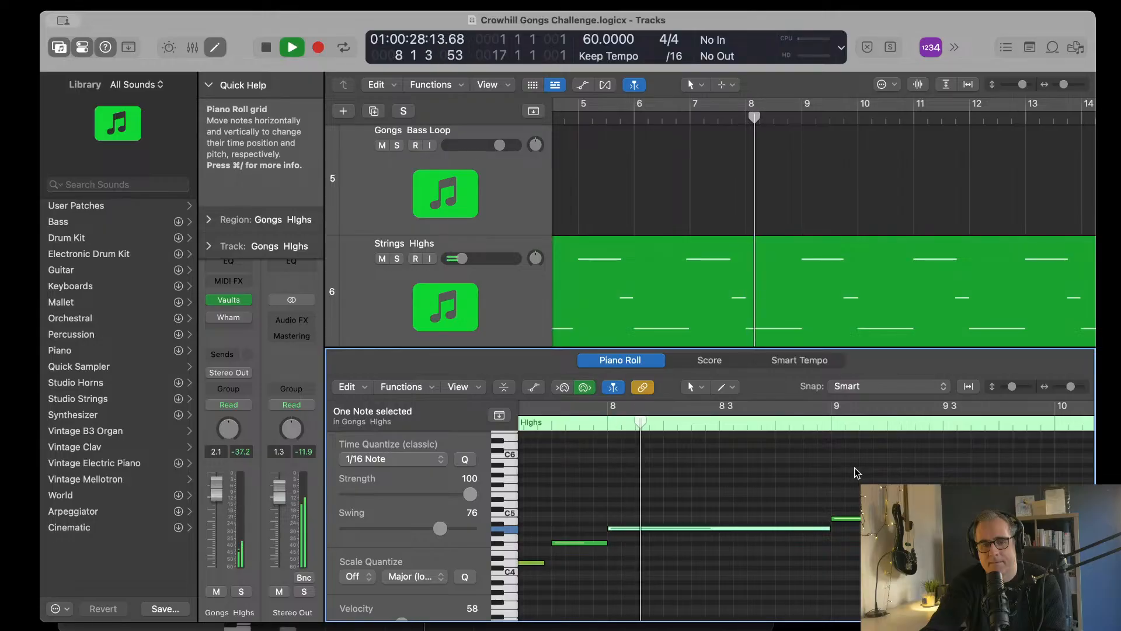
Step: Examine the whole Gongs Highs melody from bar 1 past bar 17 in the note editor while playback continues
scroll(828, 513, left, 5)
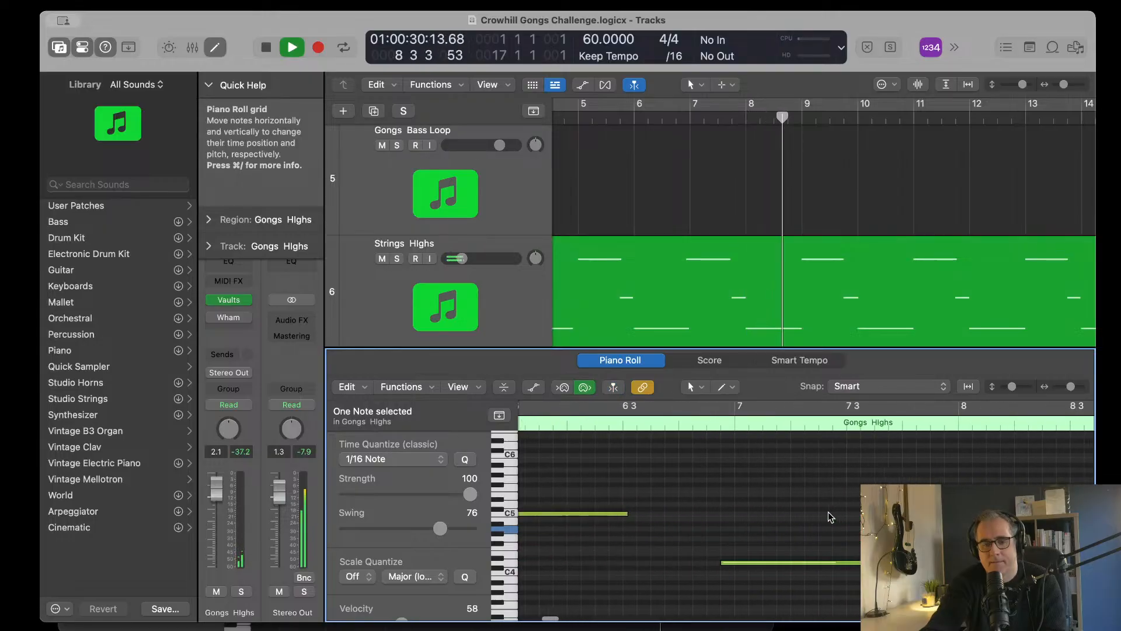
scroll(829, 513, left, 5)
scroll(829, 512, right, 7)
key(super+Left)
key(super+Left)
key(super+Left)
key(super+Left)
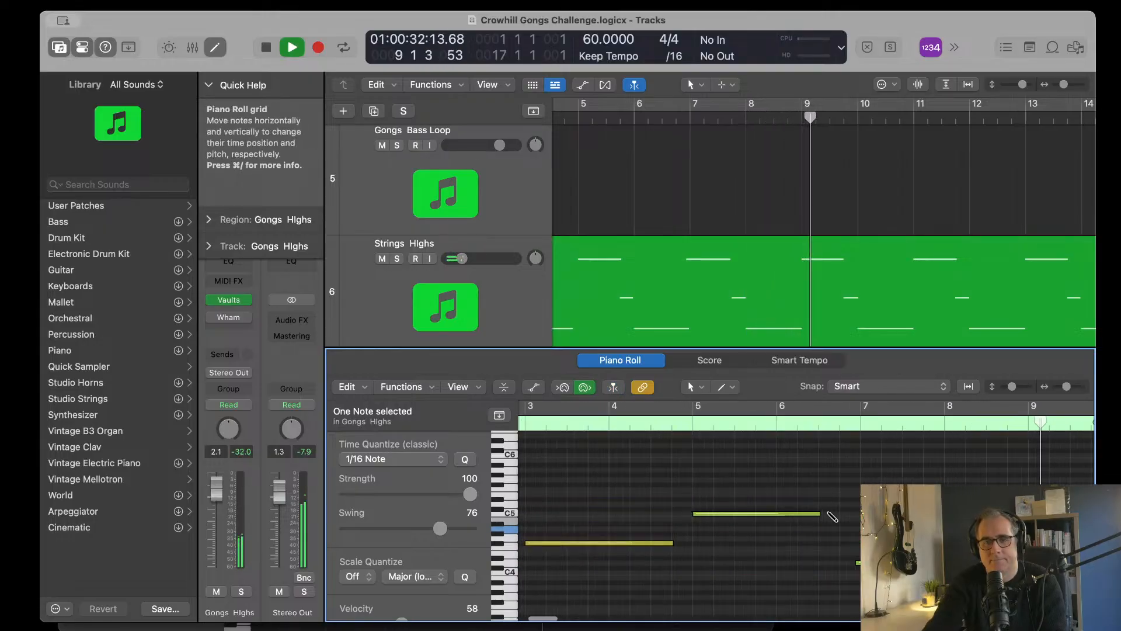
key(super+Left)
key(super+Left)
key(super+Left)
key(super+Up)
key(super+Up)
key(super+Up)
key(super+Left)
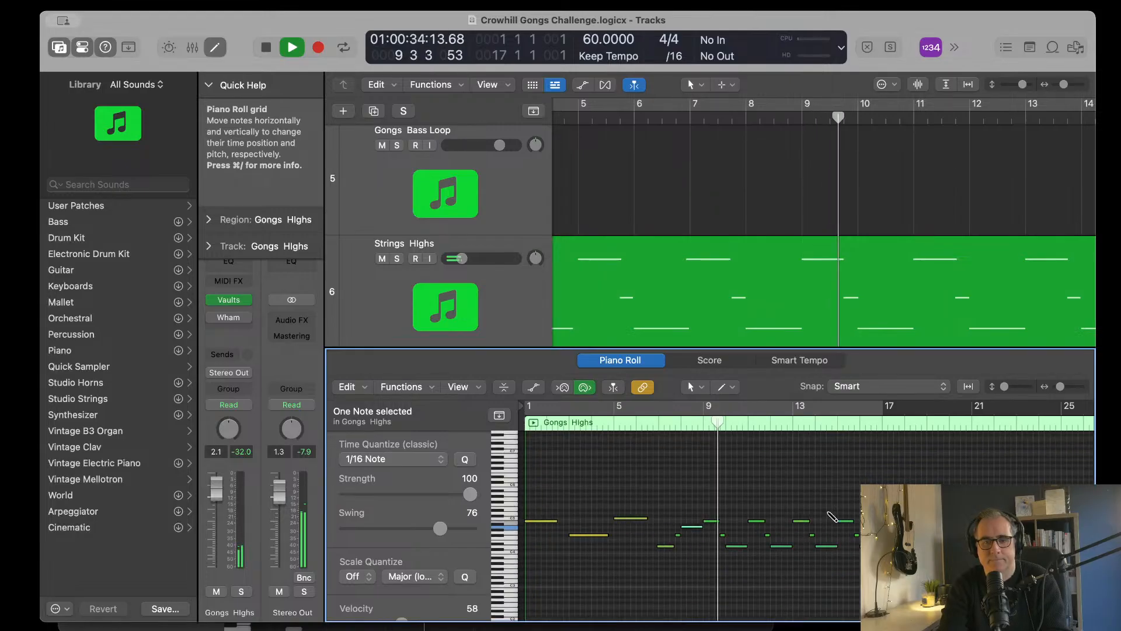
scroll(829, 512, right, 3)
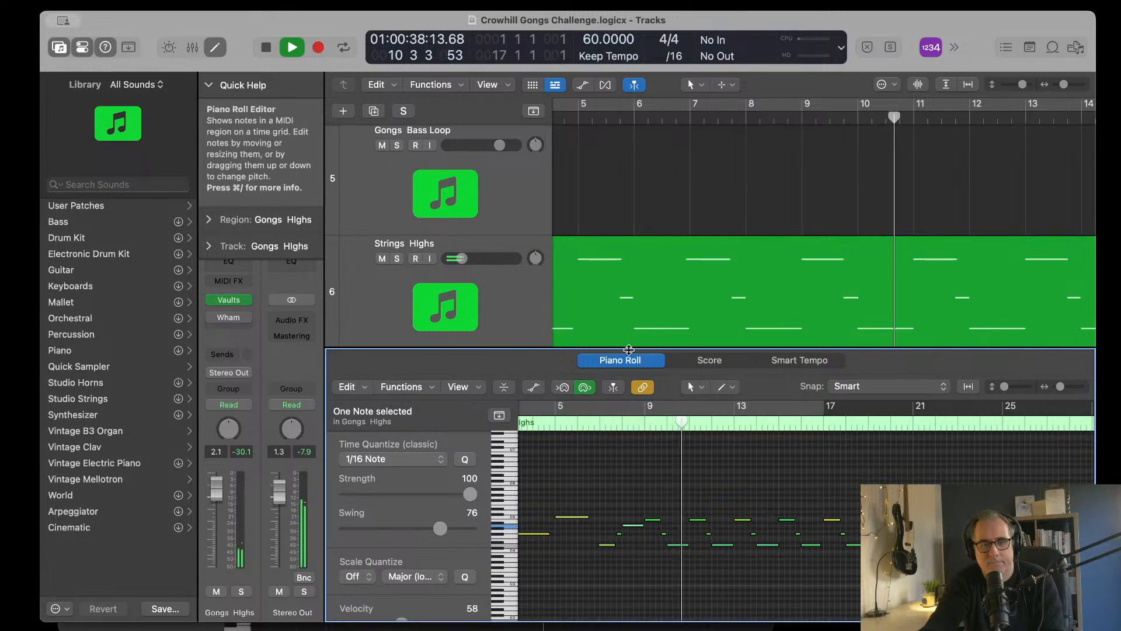
Step: Close the note editor and review the Strings Highs, Altos and Tenor regions up to bar 17 while the arrangement plays
key(p)
scroll(653, 364, down, 2)
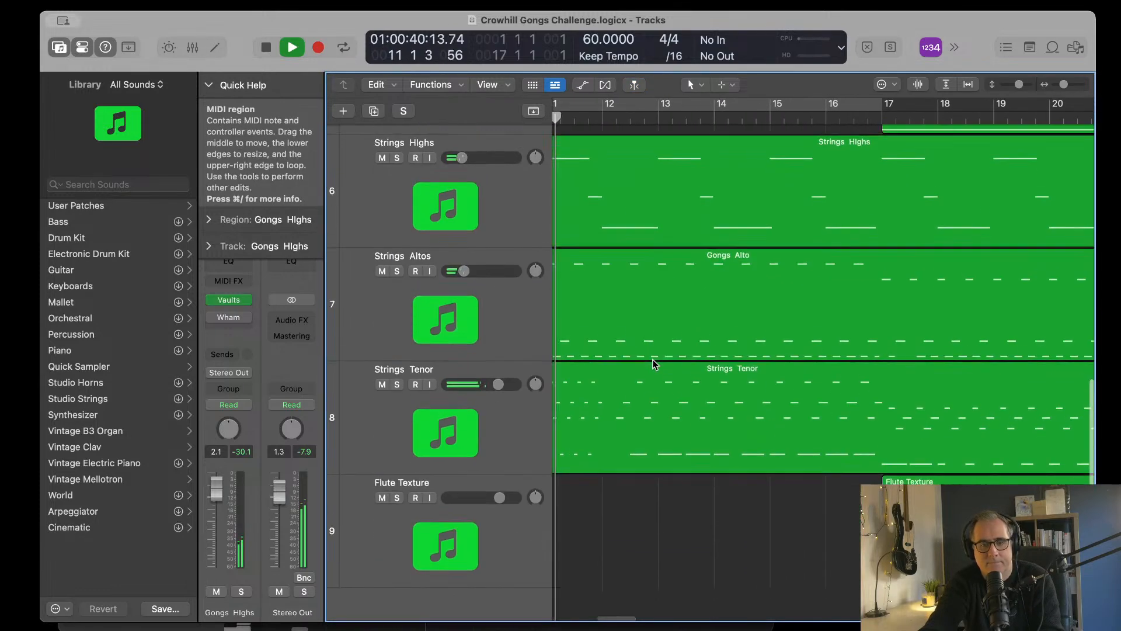
scroll(653, 364, down, 1)
scroll(653, 364, left, 2)
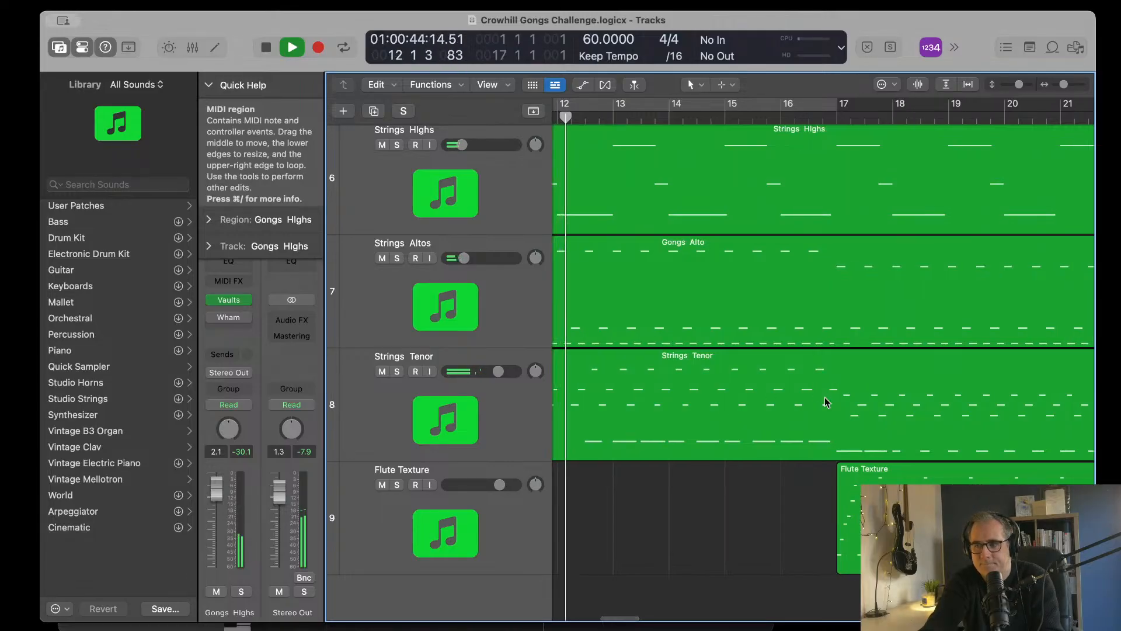
scroll(811, 401, left, 3)
scroll(810, 401, up, 2)
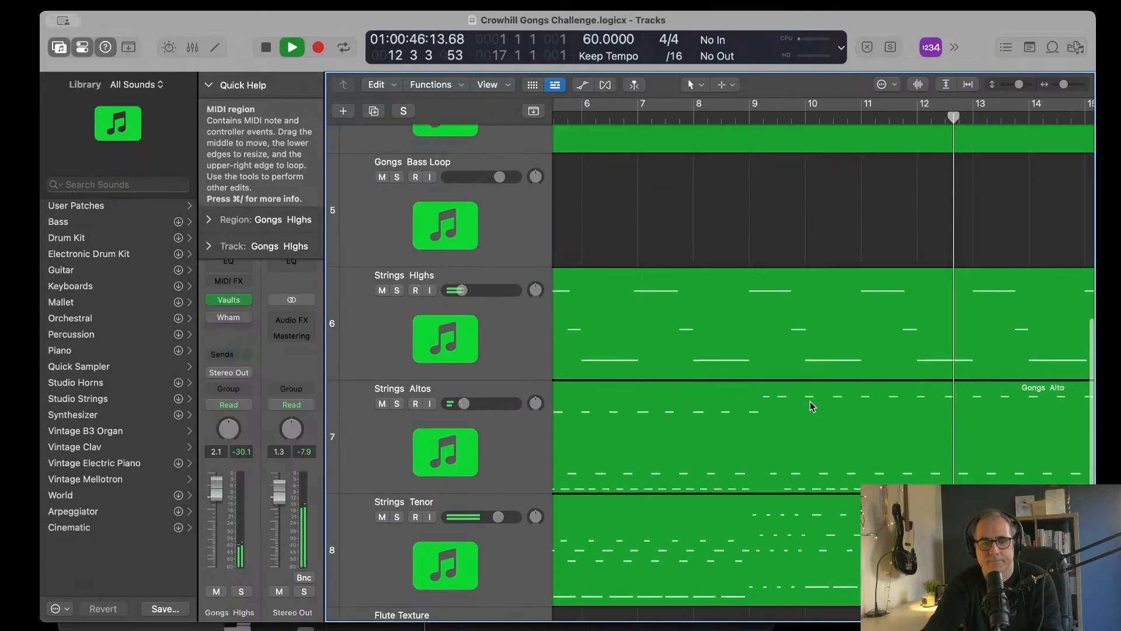
scroll(811, 401, right, 3)
scroll(810, 401, down, 2)
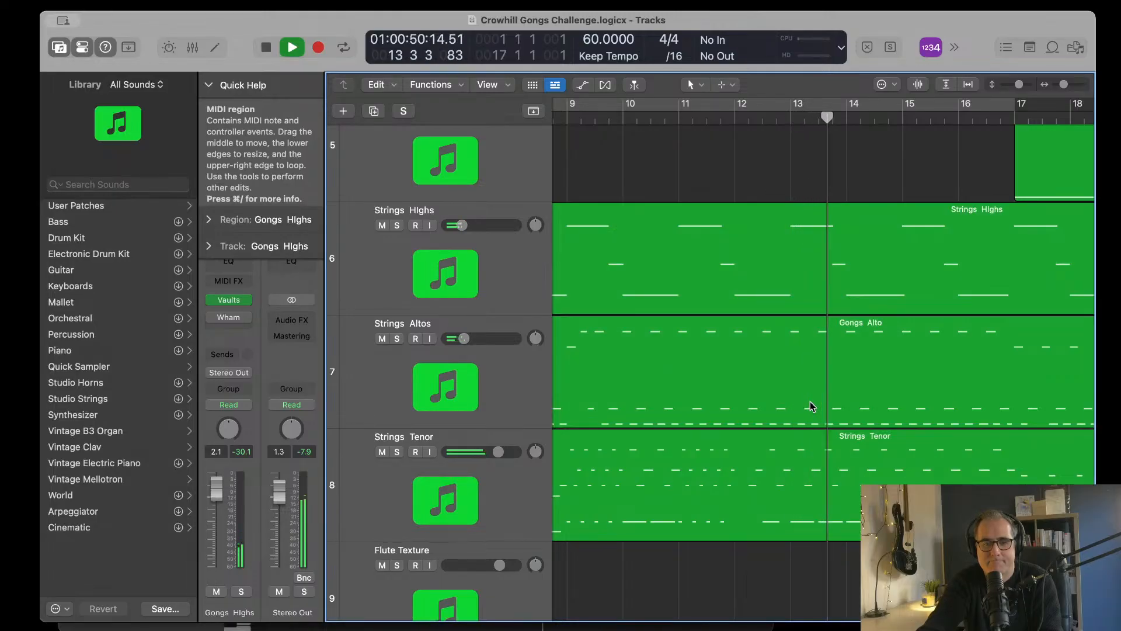
scroll(811, 401, right, 3)
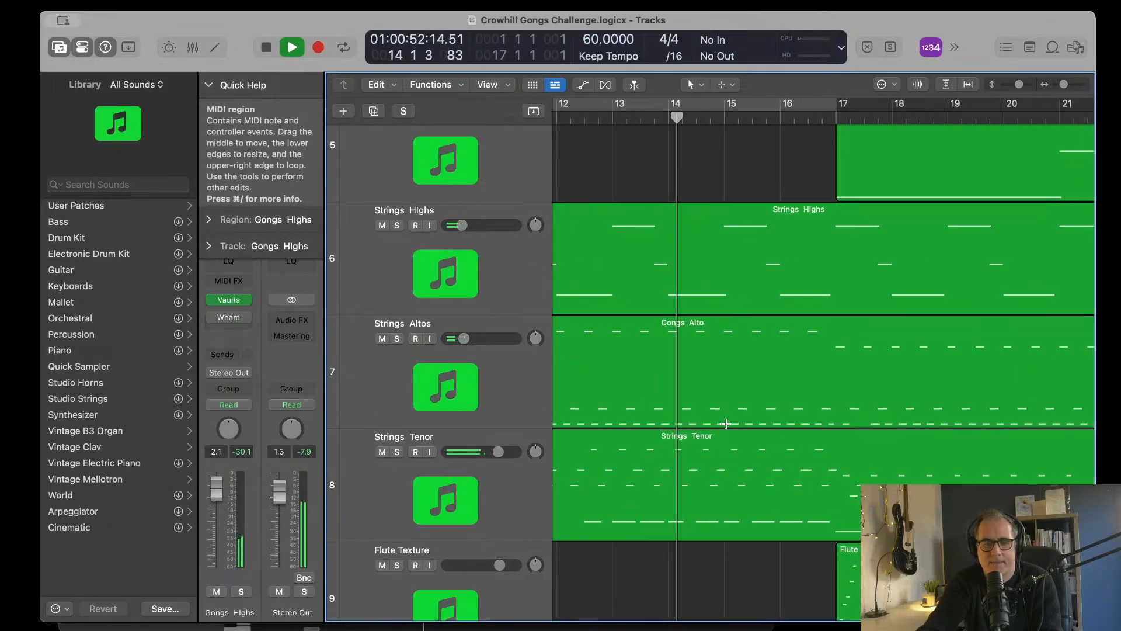
scroll(725, 424, right, 3)
scroll(725, 423, left, 2)
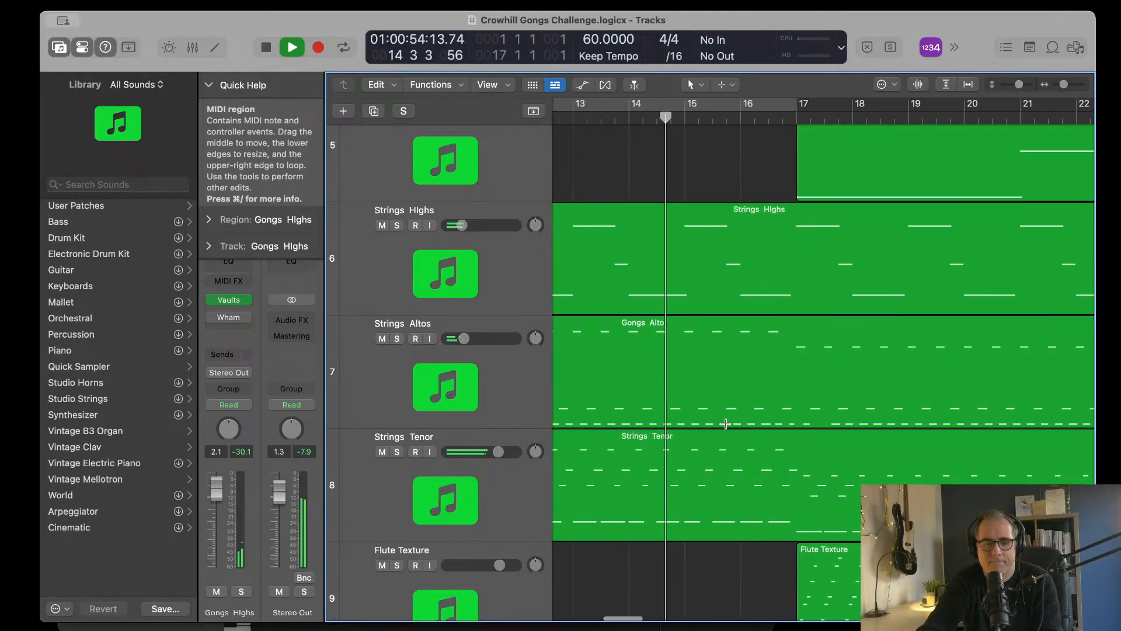
scroll(726, 350, right, 3)
scroll(726, 234, left, 1)
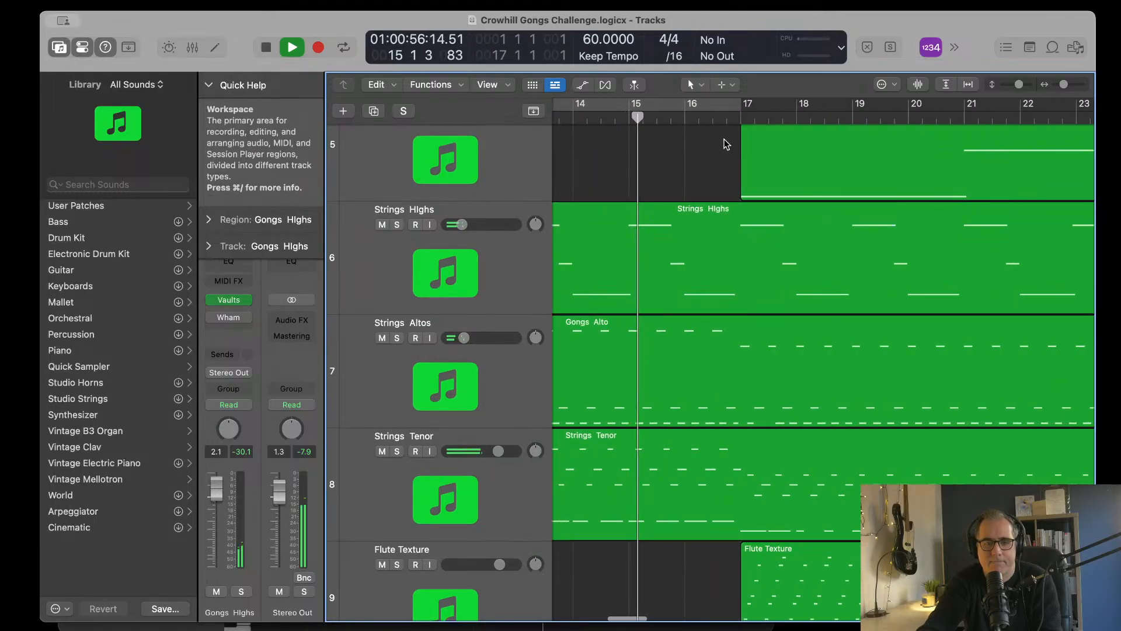
Step: Jump playback to late bar 16, listen to the transition into bars 17 and 18, and stop
click(724, 117)
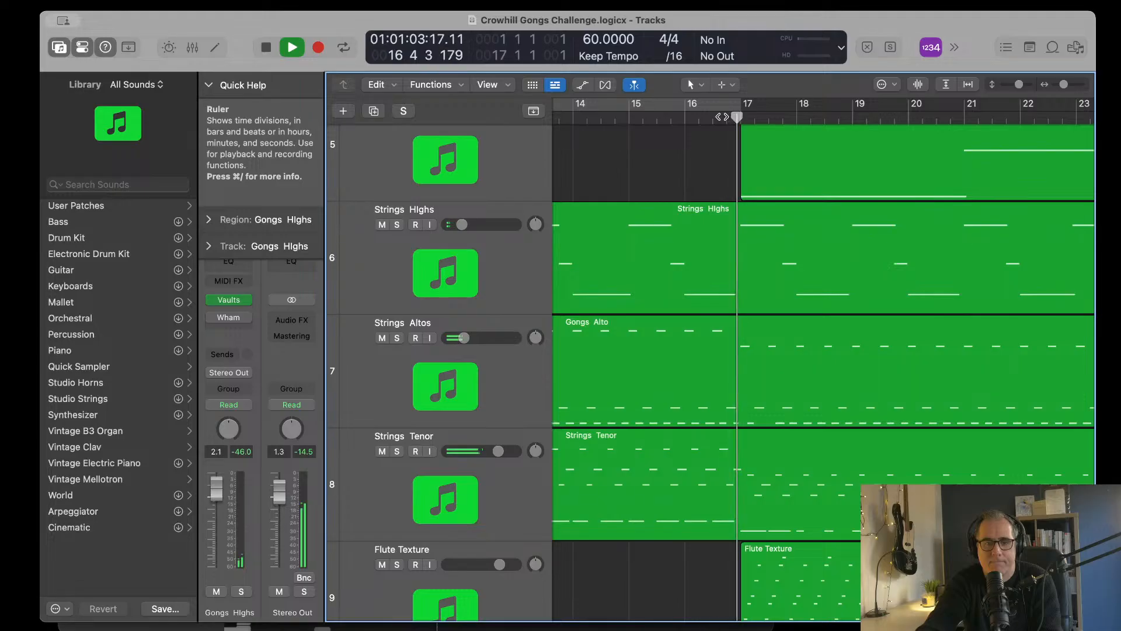
scroll(731, 362, right, 4)
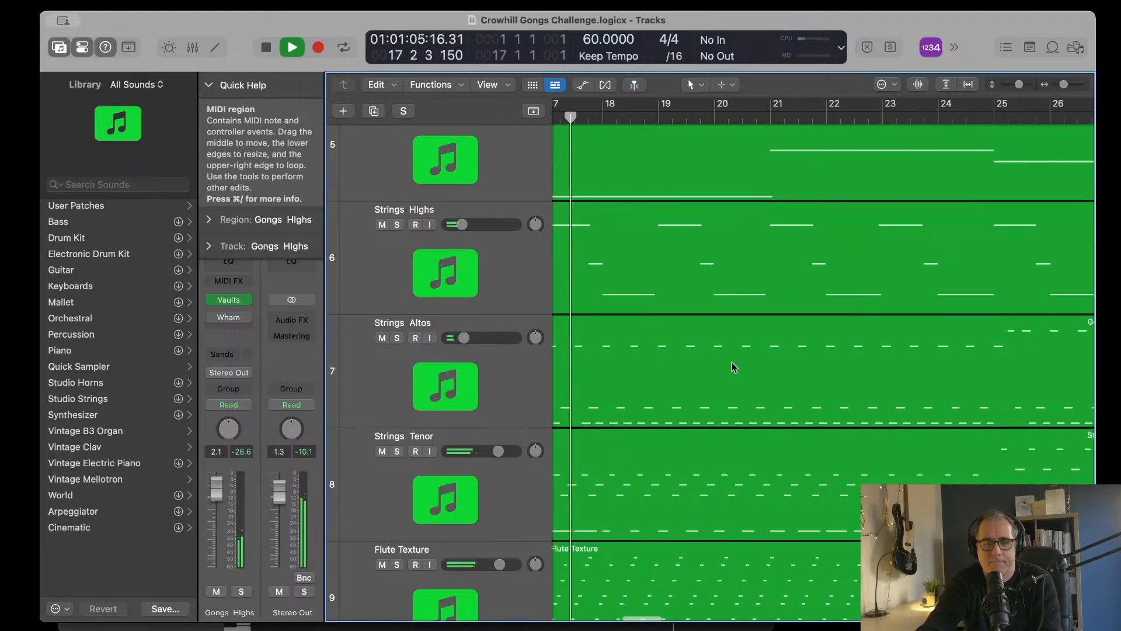
scroll(731, 362, left, 6)
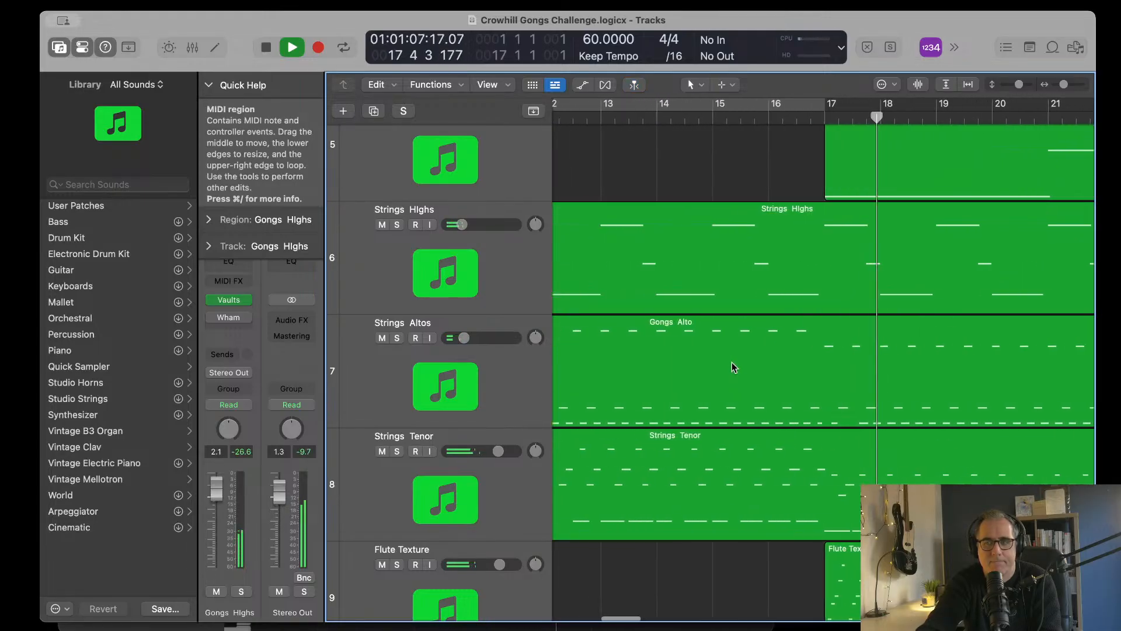
scroll(731, 362, right, 8)
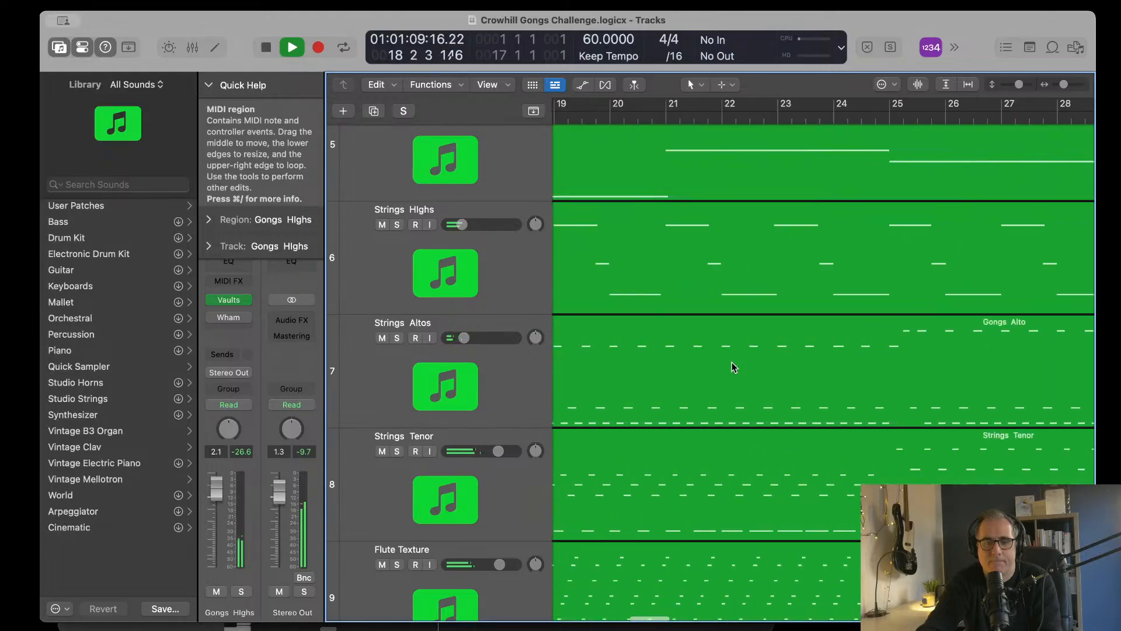
scroll(731, 367, left, 20)
key(space)
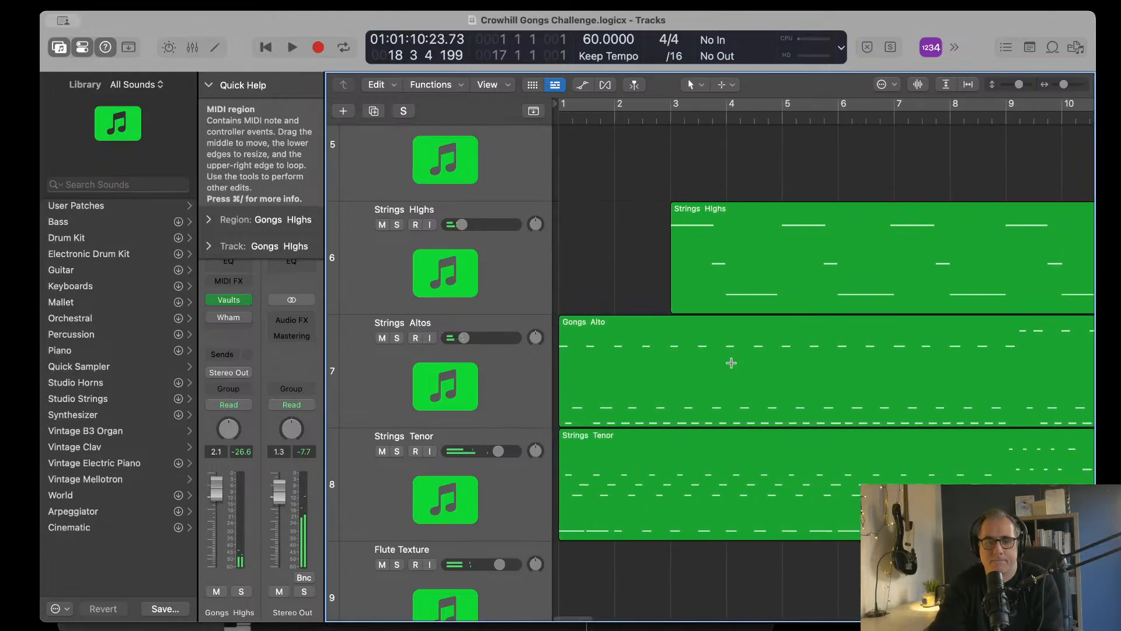
Step: Return the playhead to bar 1 and examine the full arrangement of all nine tracks
scroll(732, 362, down, 10)
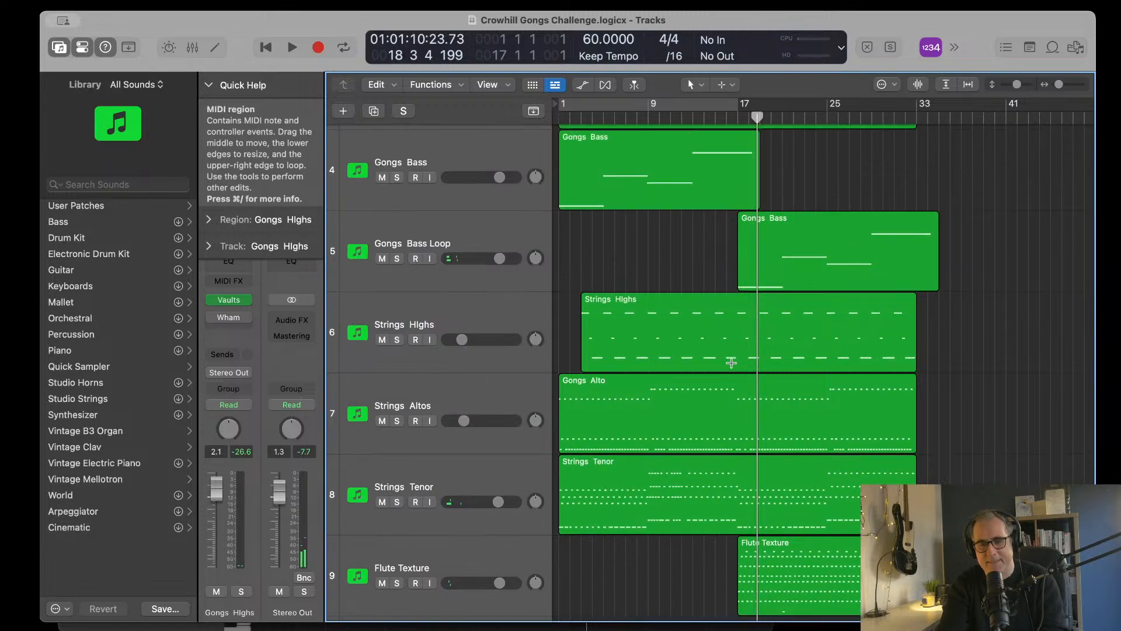
scroll(731, 363, down, 6)
scroll(731, 363, up, 8)
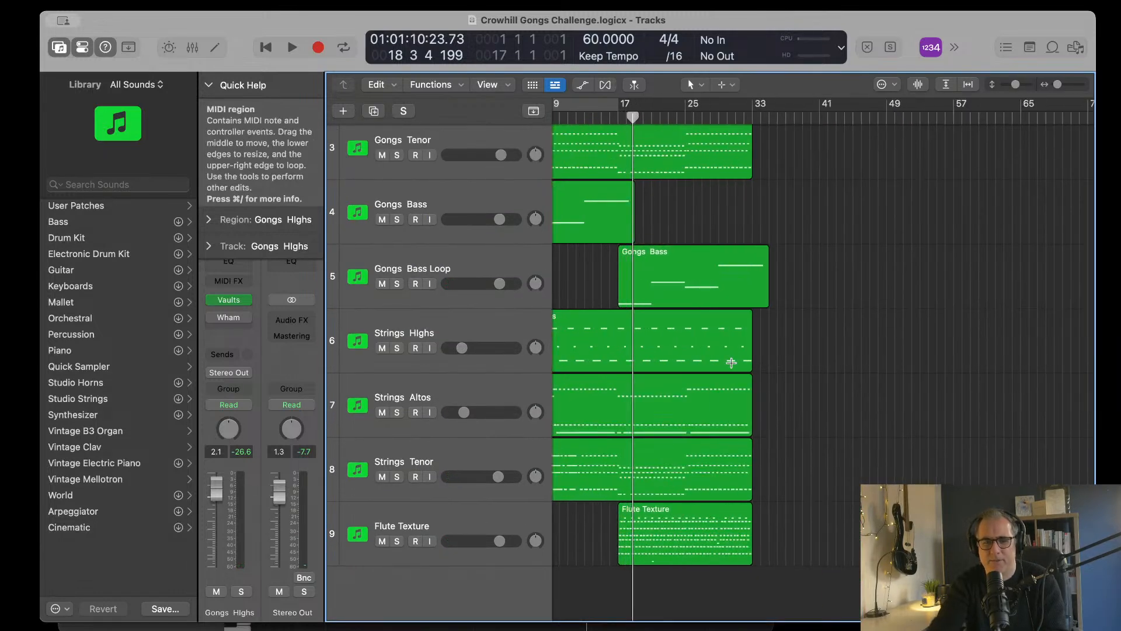
scroll(732, 363, left, 10)
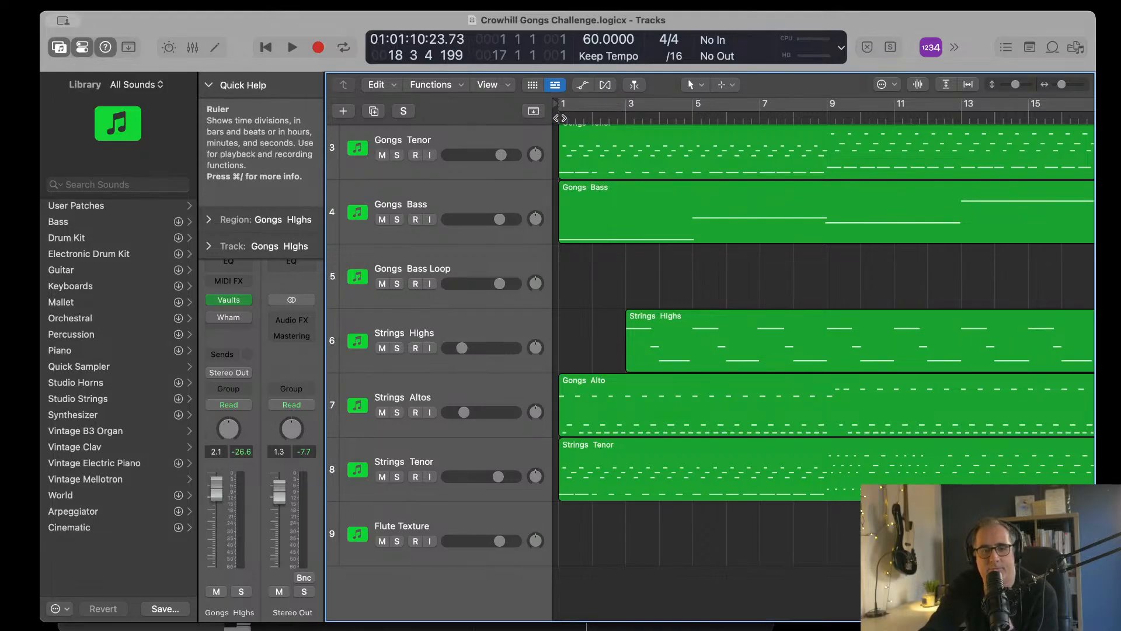
key(Return)
scroll(760, 328, up, 5)
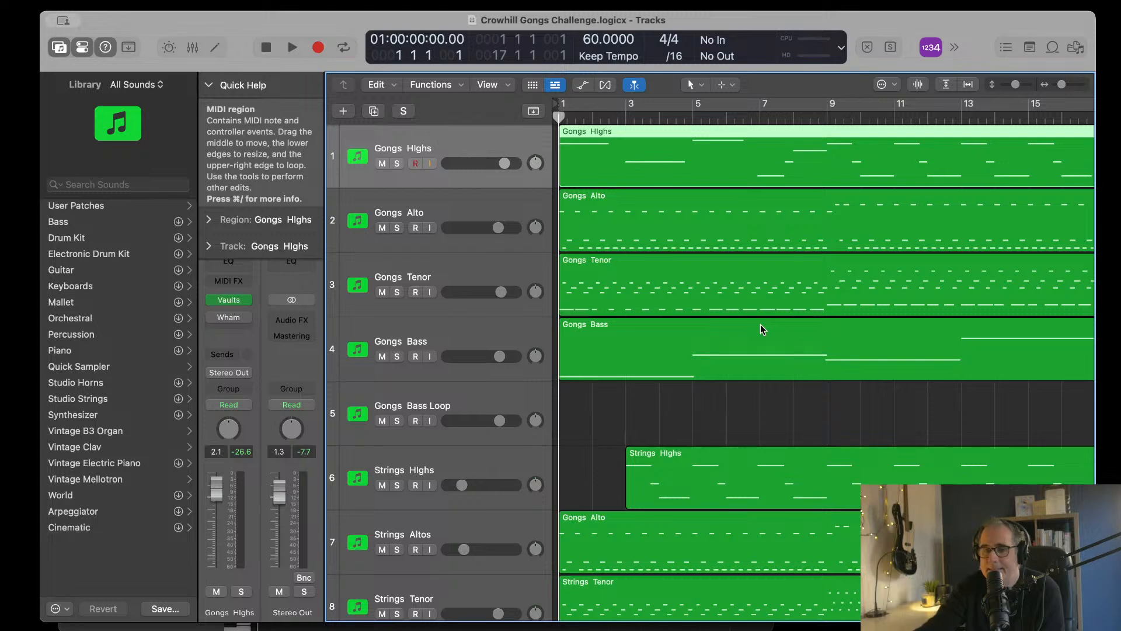
key(z)
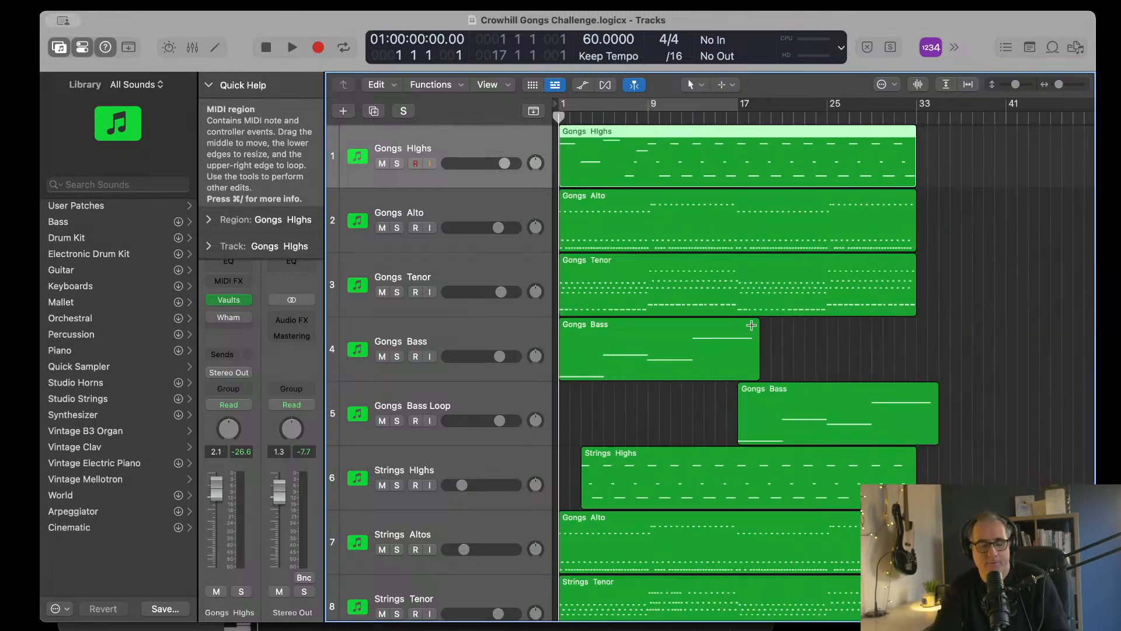
key(super+Up)
key(super+Up)
key(super+Up)
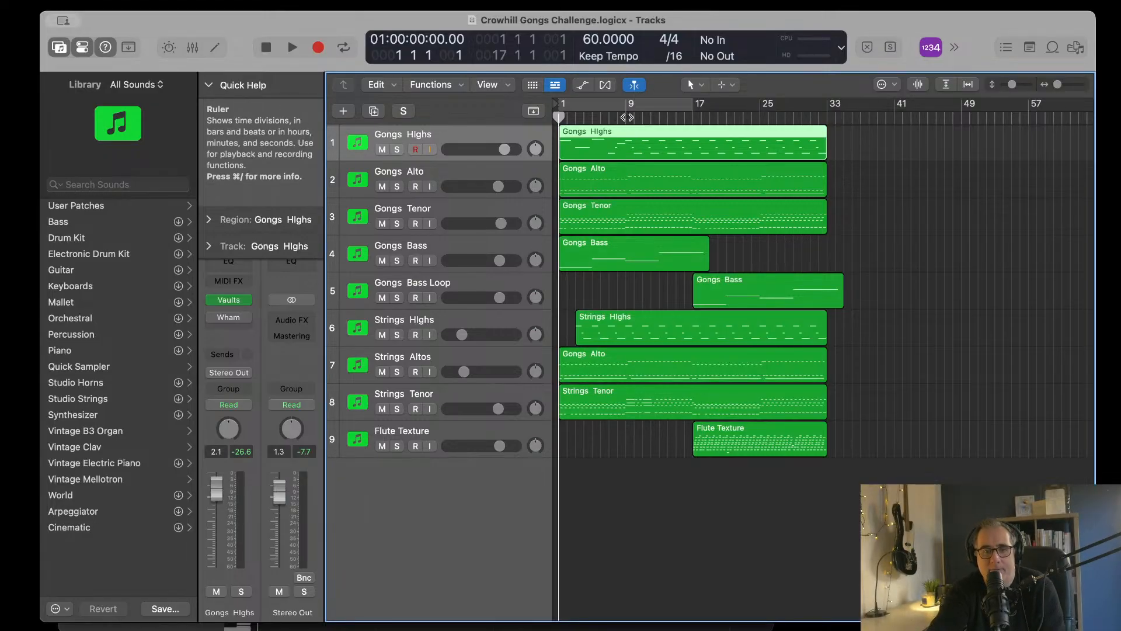
Step: Audition the arrangement briefly around bar 9 and again from bar 1 to compare the two passages
click(626, 117)
key(space)
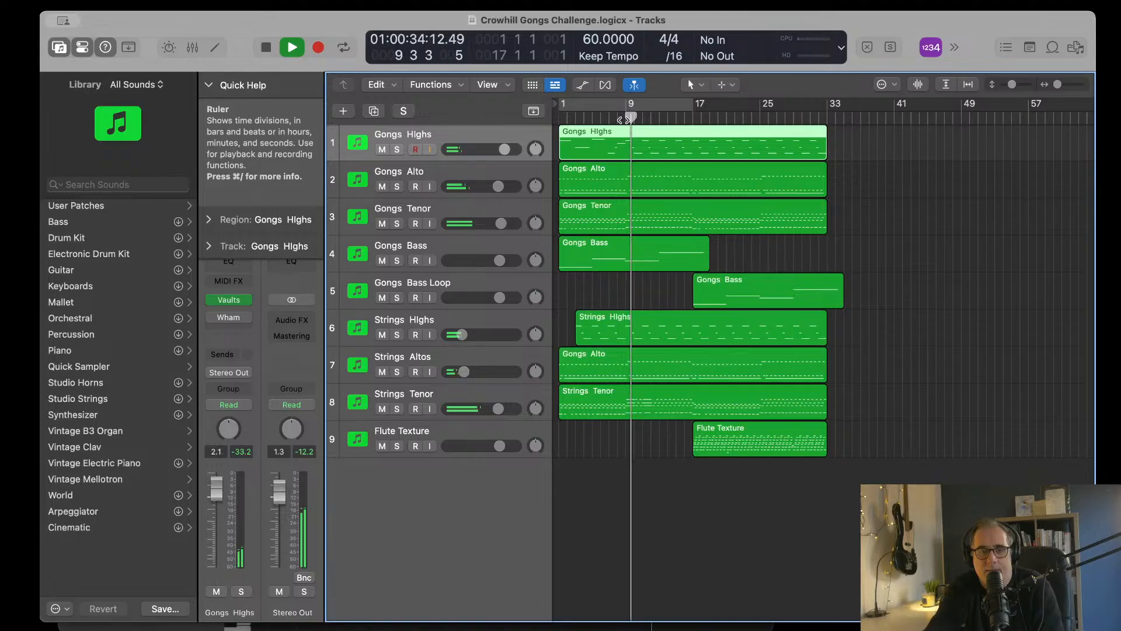
drag(626, 120, 550, 120)
key(space)
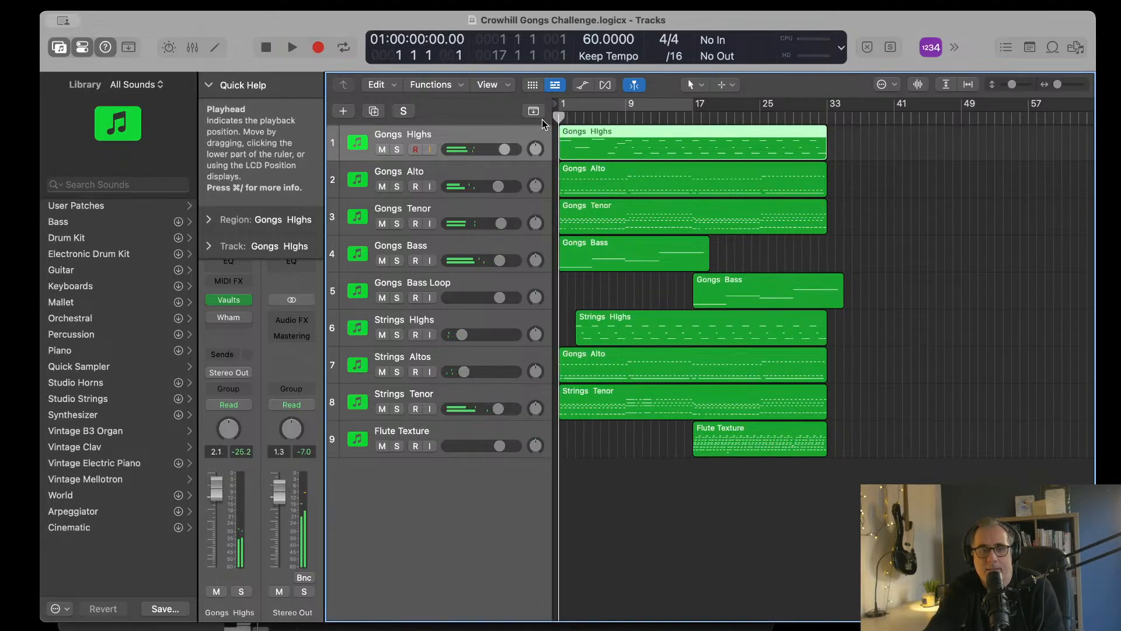
key(space)
key(space)
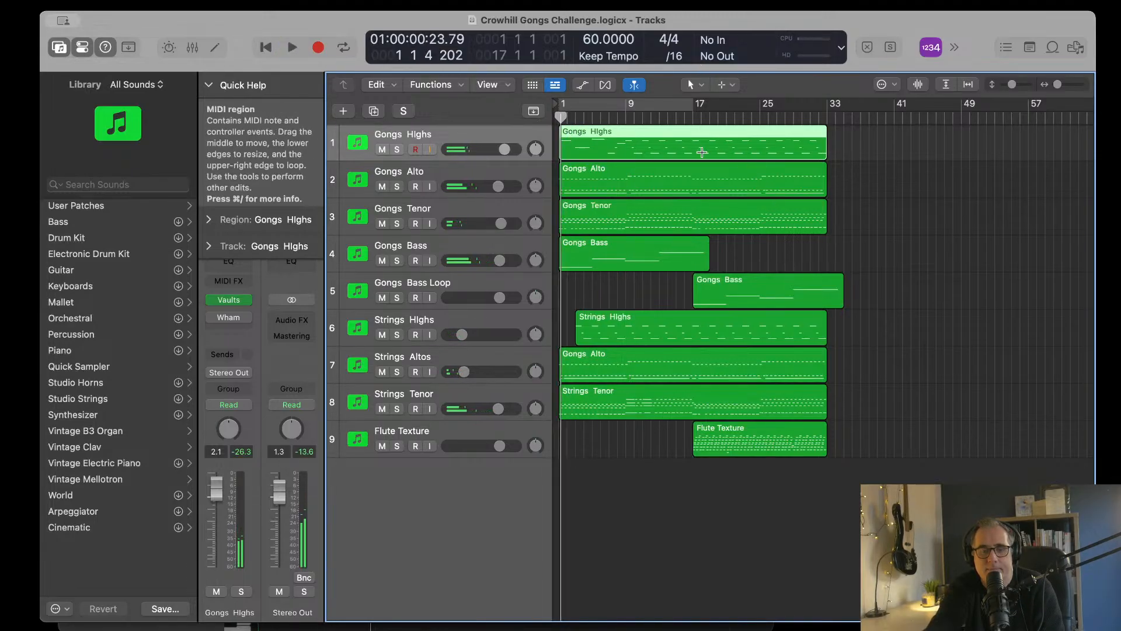
Step: Place the playhead at bar 17 and transpose all four notes of the Gongs Bass Loop region down by two semitones
click(693, 117)
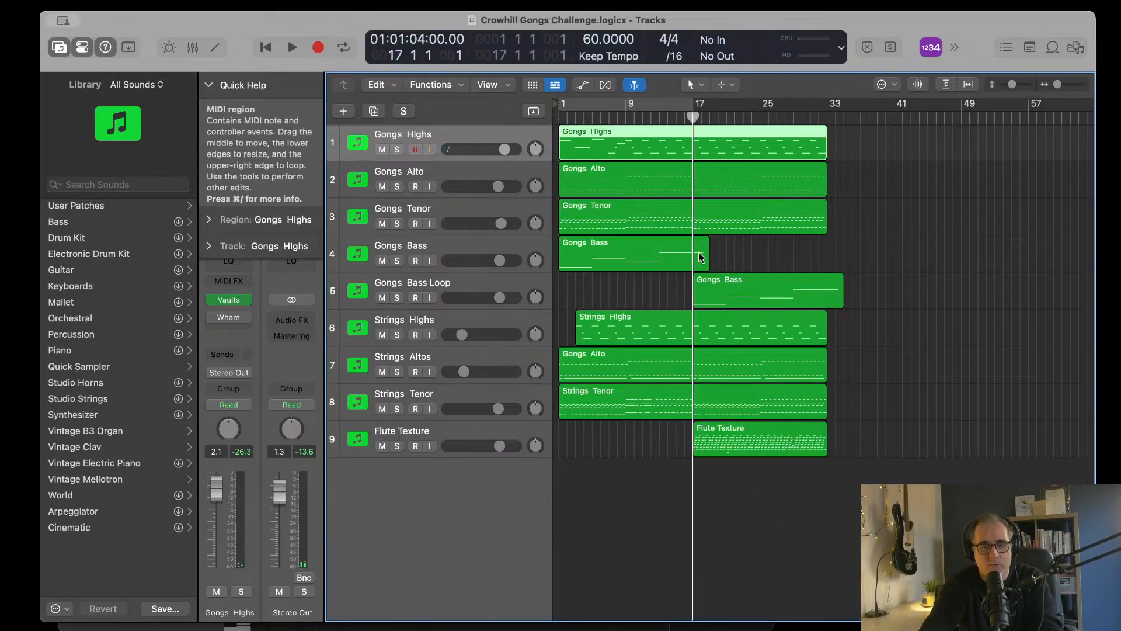
click(763, 290)
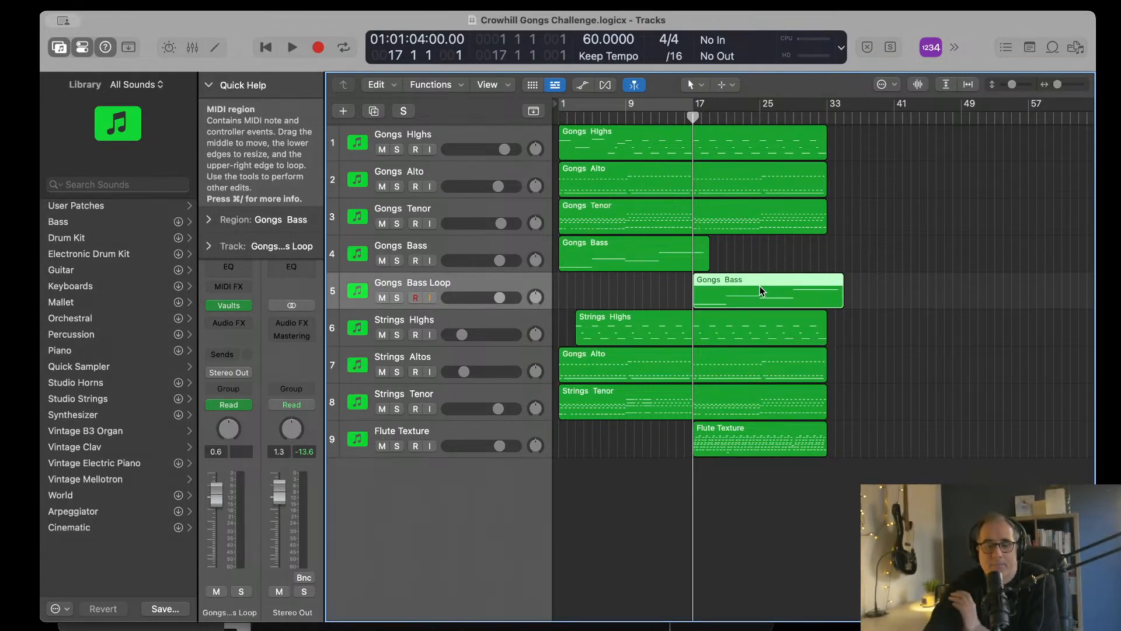
double_click(762, 290)
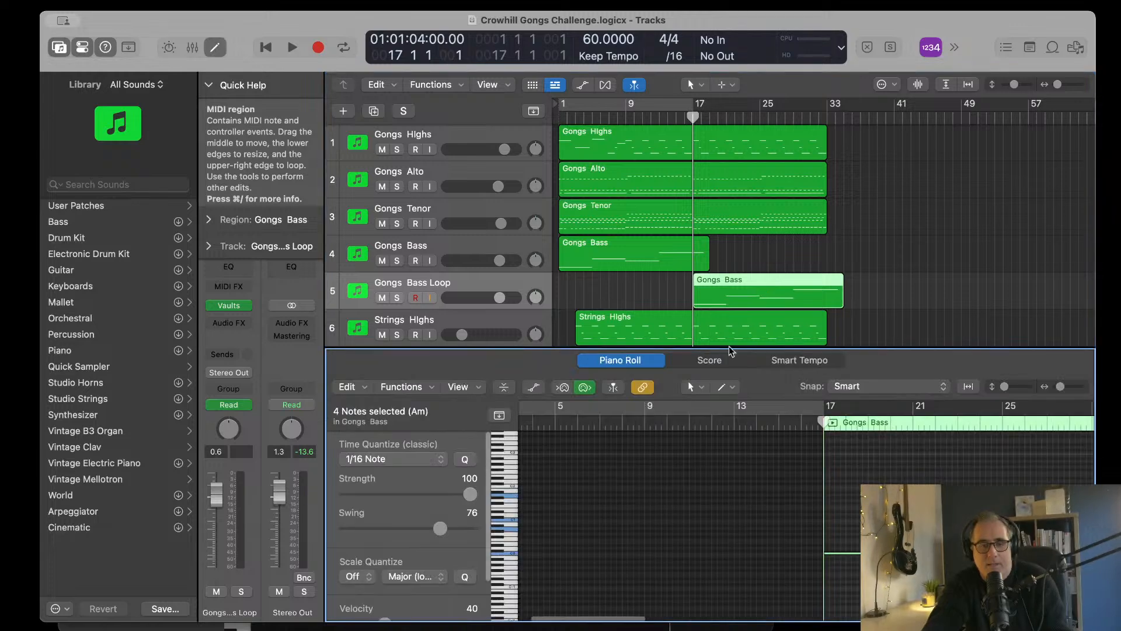
scroll(745, 495, right, 1)
drag(654, 458, 933, 579)
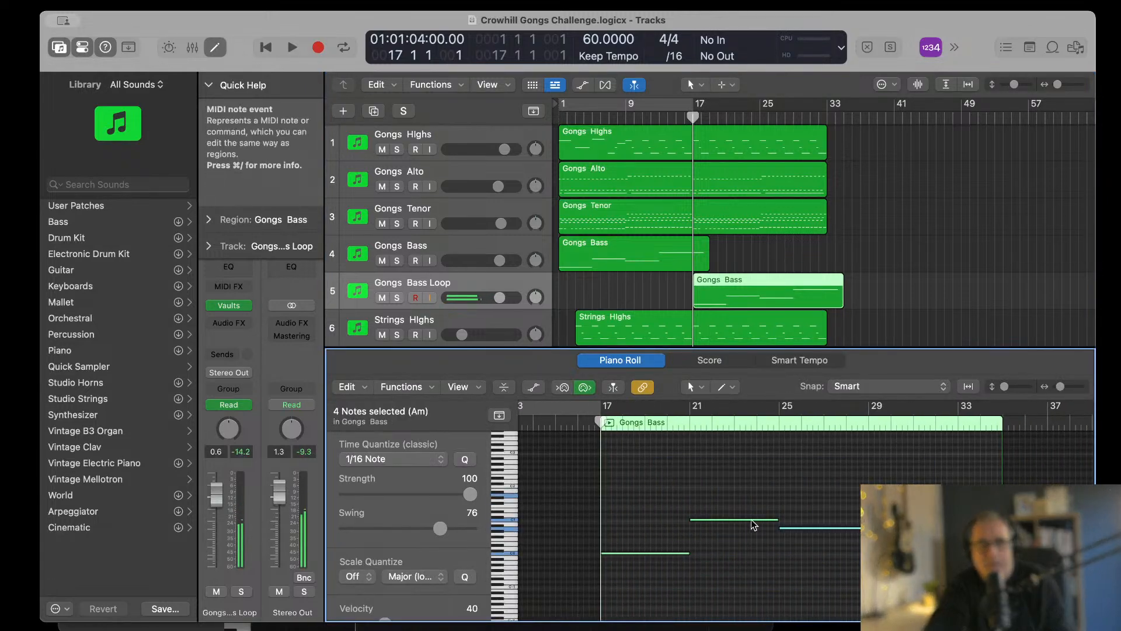
key(alt+Down)
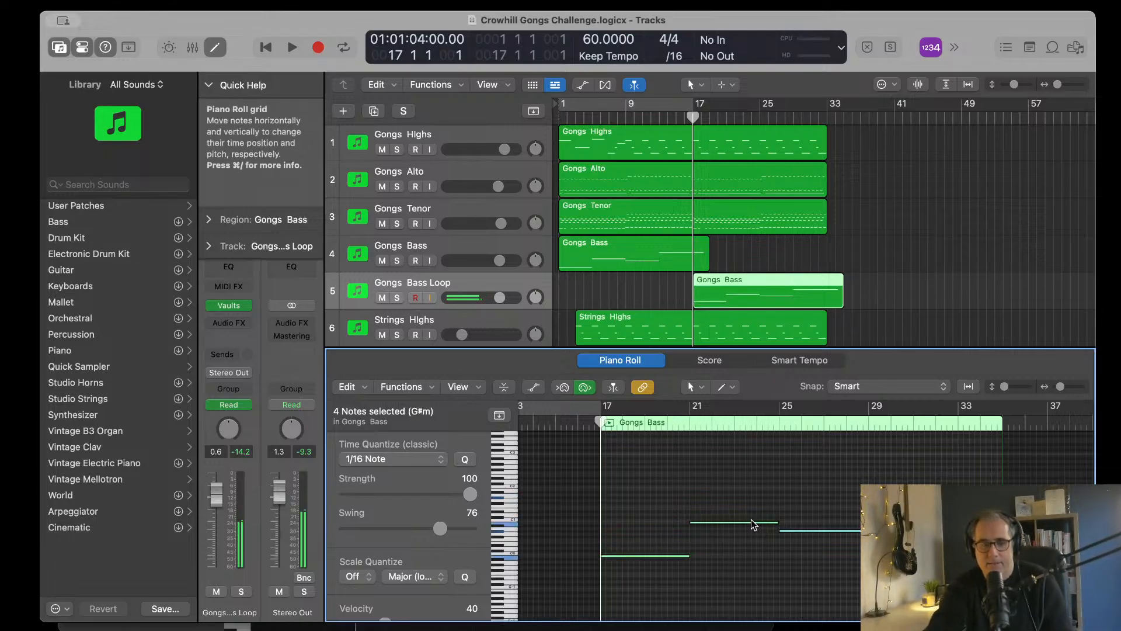
key(alt+Up)
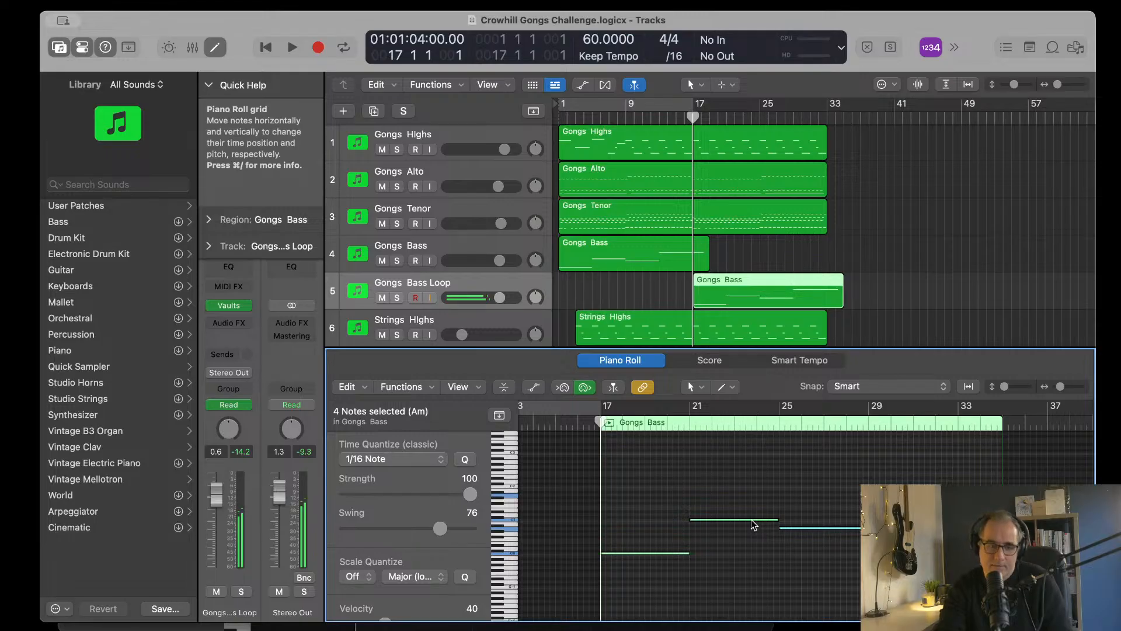
key(alt+Down)
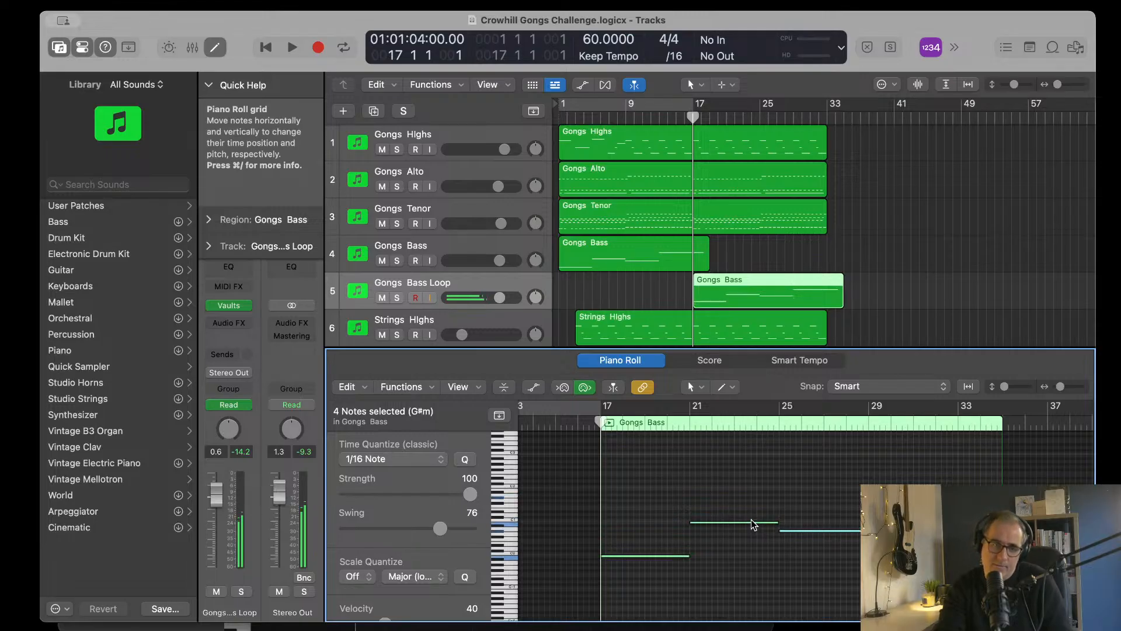
key(alt+Down)
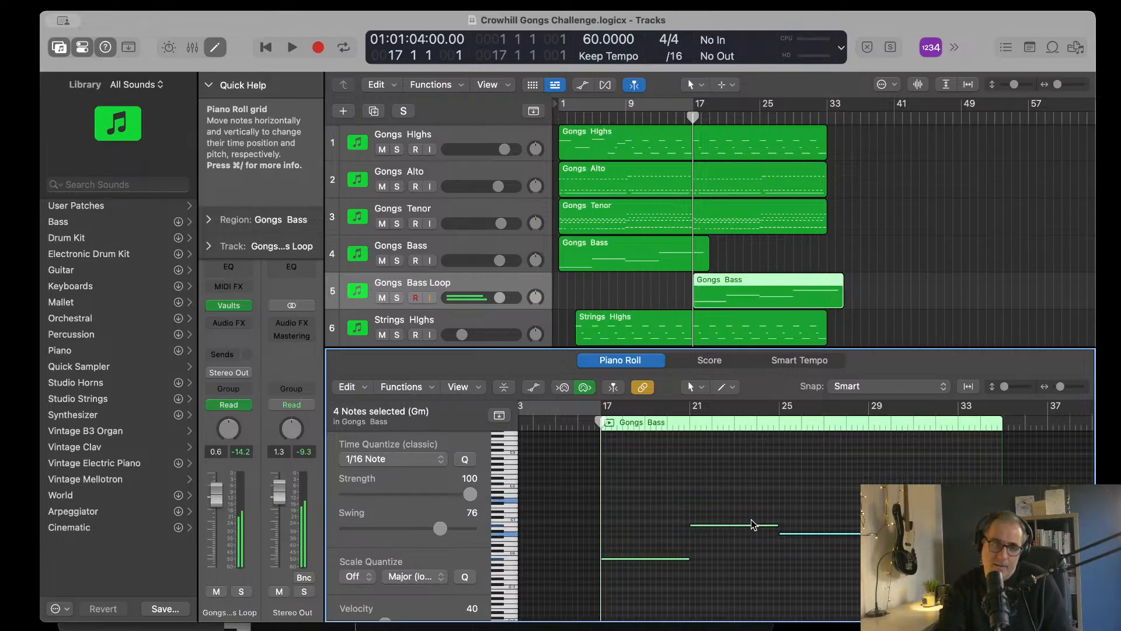
Step: Transpose the Gongs Tenor notes from bar 17 onward down by two semitones
click(731, 209)
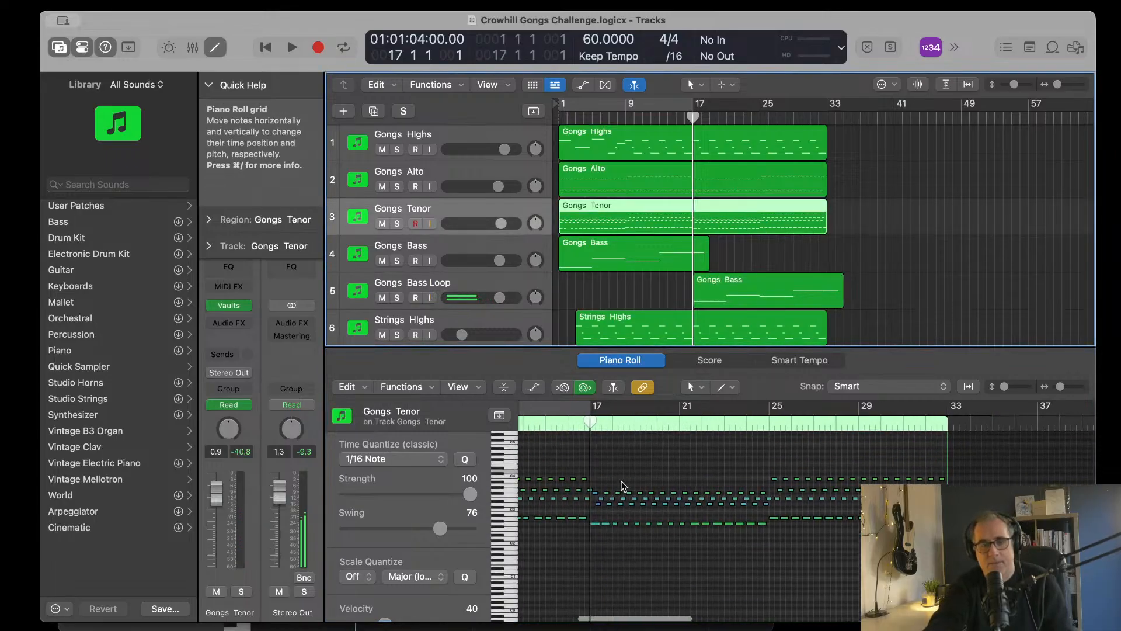
click(596, 507)
drag(779, 552, 947, 554)
key(alt+Down)
key(alt+Down)
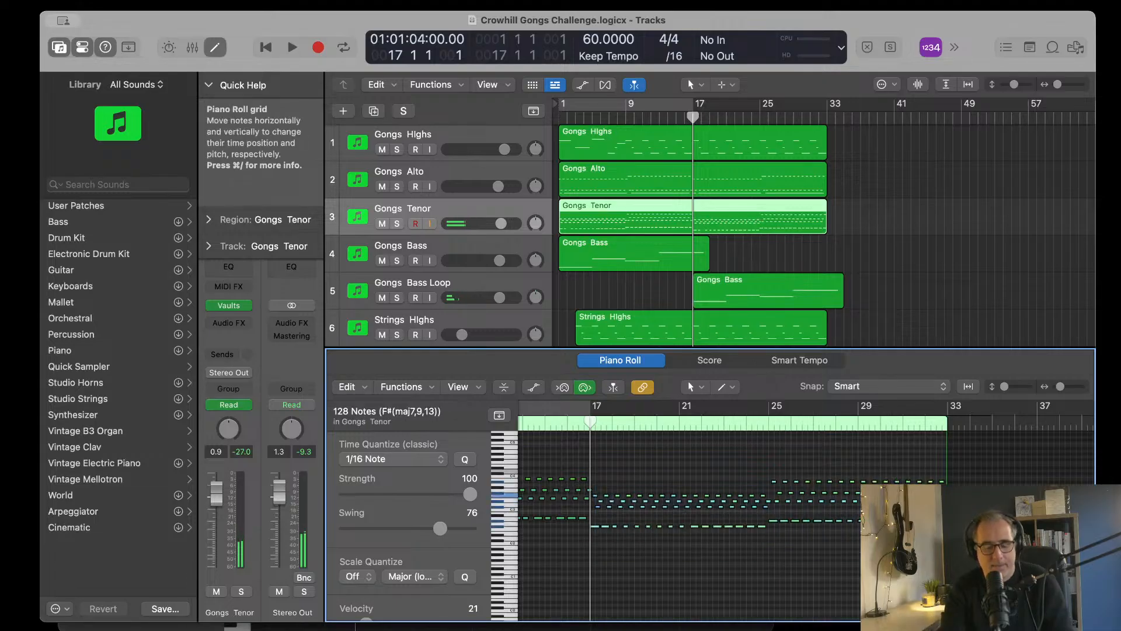
Step: Transpose the Gongs Alto notes from bar 17 onward down by two semitones
click(728, 166)
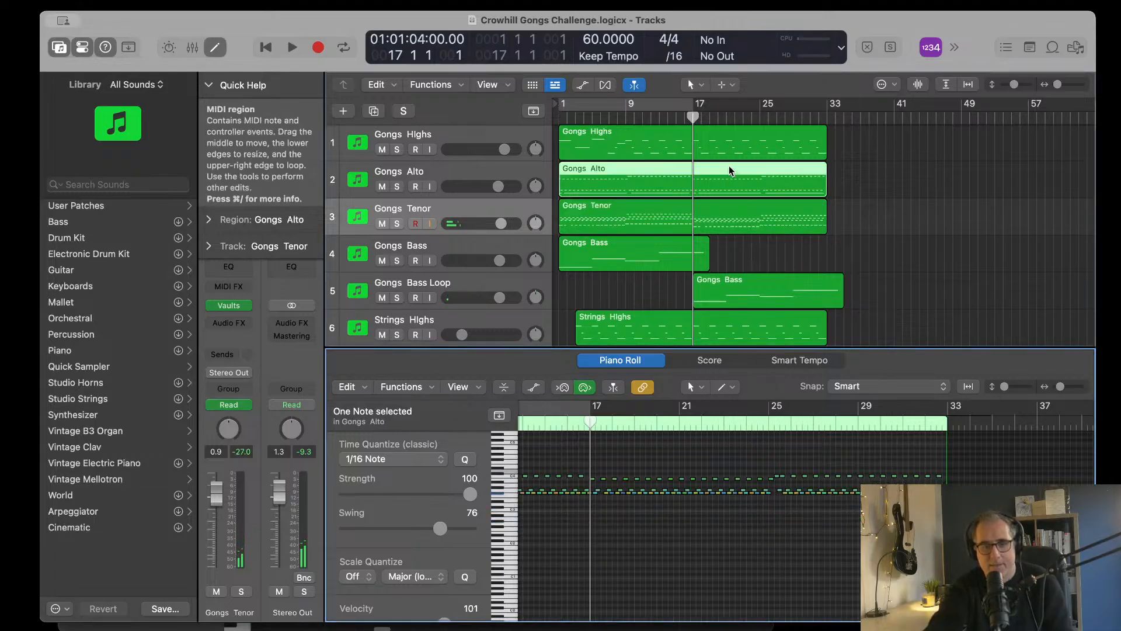
drag(595, 465, 946, 537)
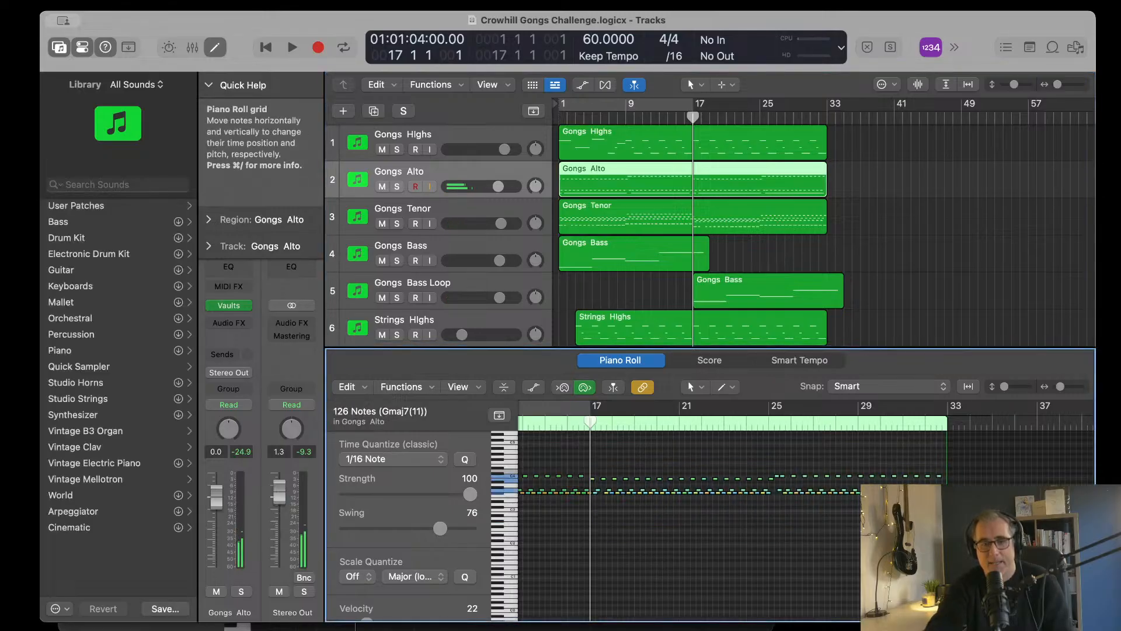
key(alt+Down)
key(alt+Down)
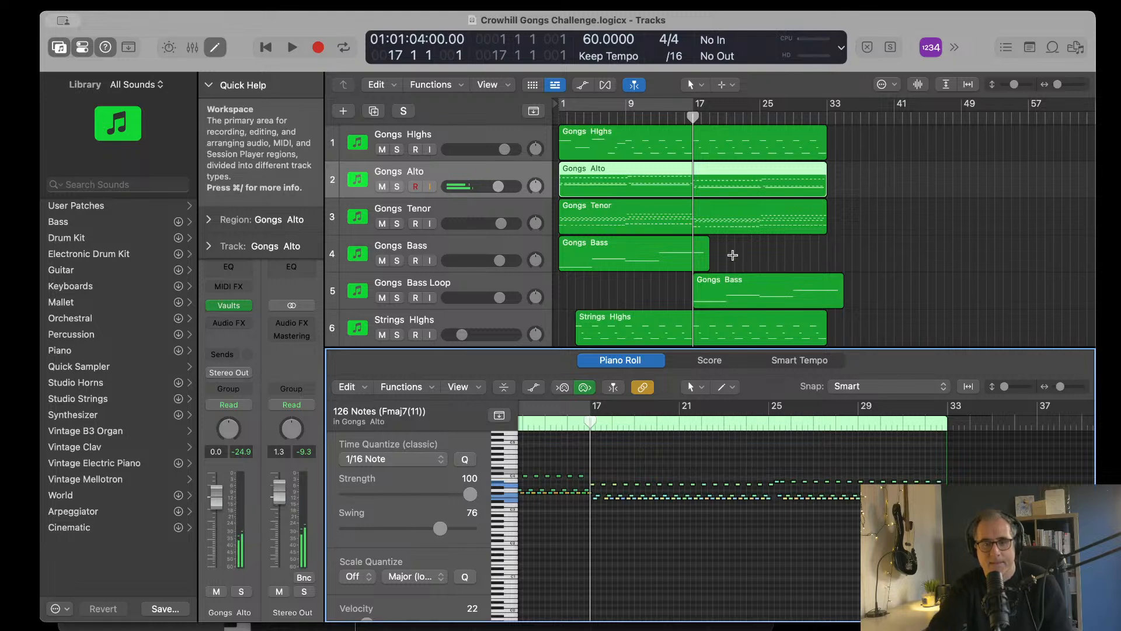
Step: Transpose the Gongs Highs notes from bar 17 onward down by two semitones
click(762, 139)
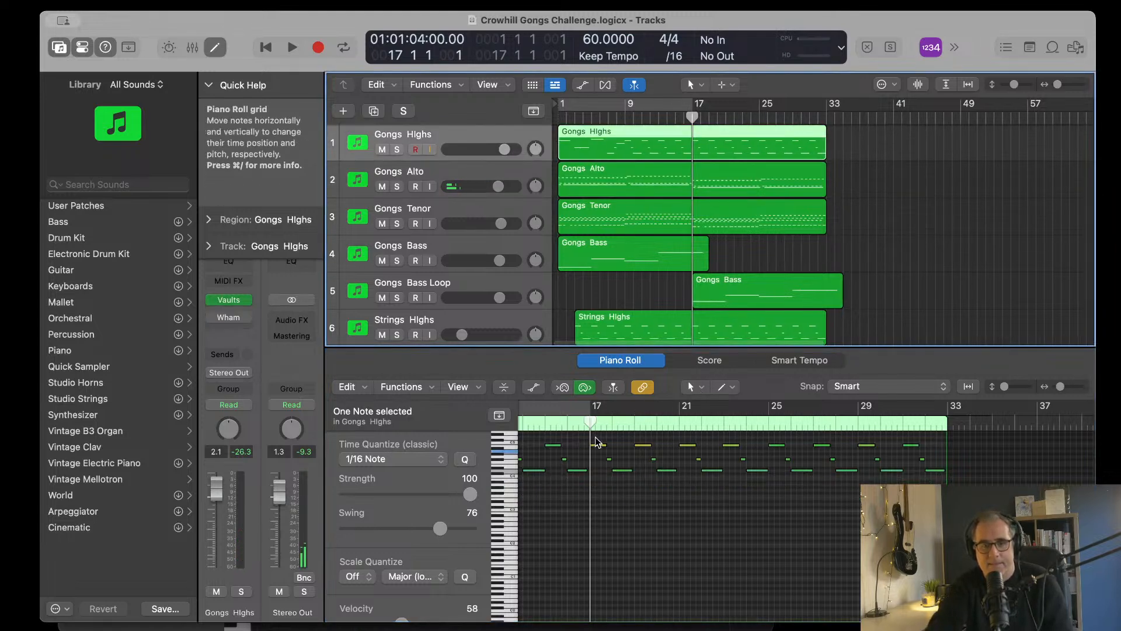
drag(592, 436, 945, 504)
key(alt+Down)
key(alt+Down)
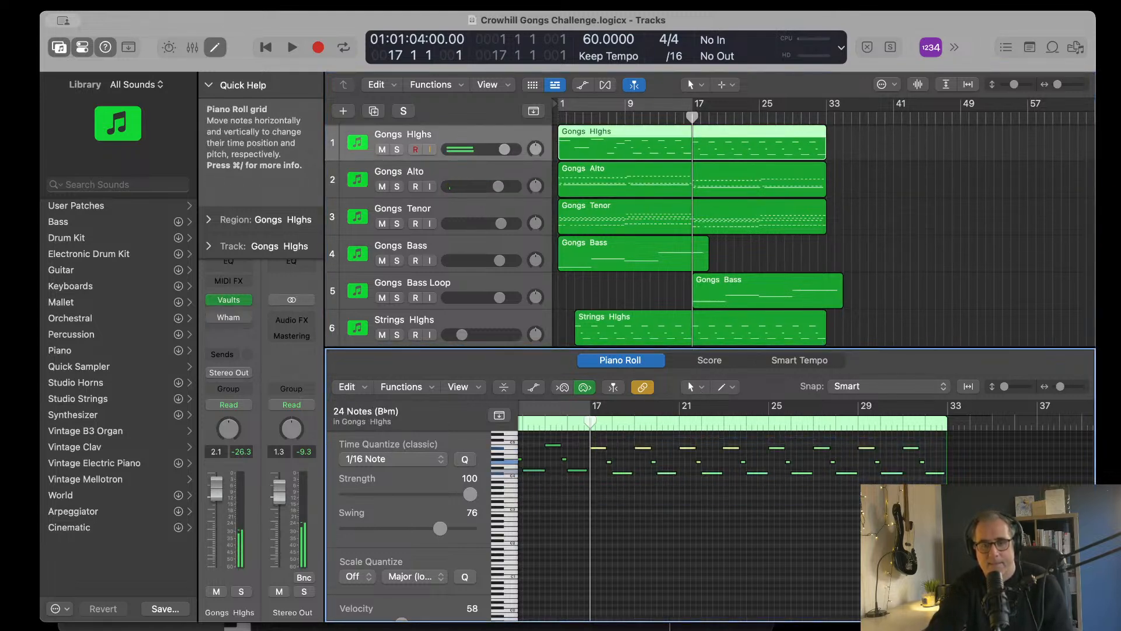
Step: Transpose the Strings Highs notes from bar 17 onward down by two semitones
scroll(672, 146, down, 2)
scroll(672, 146, down, 2)
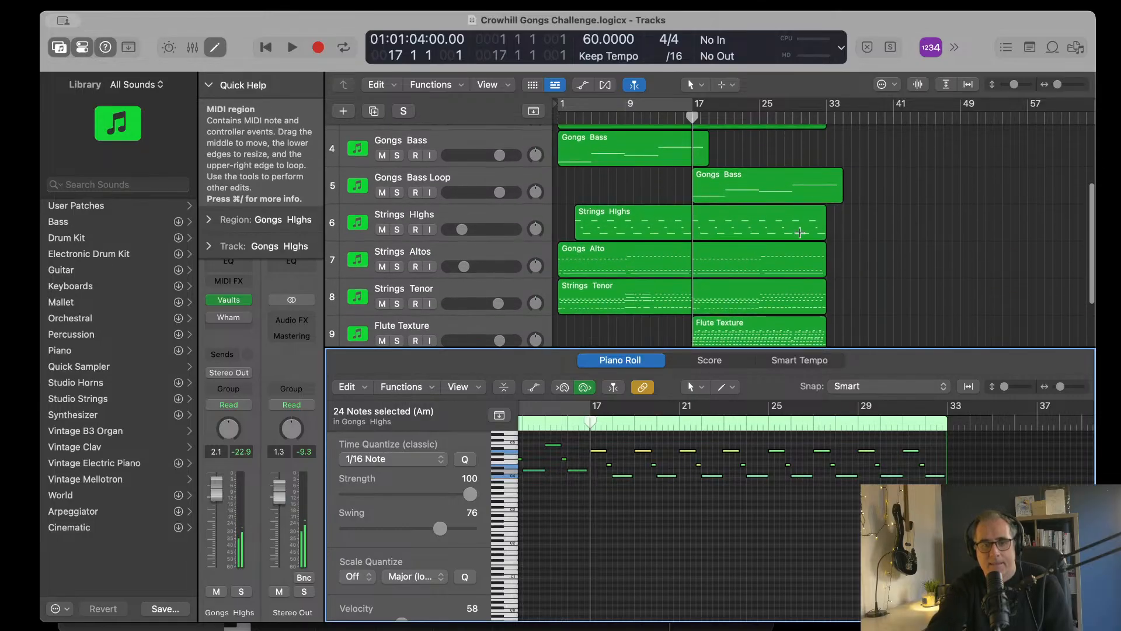
click(744, 214)
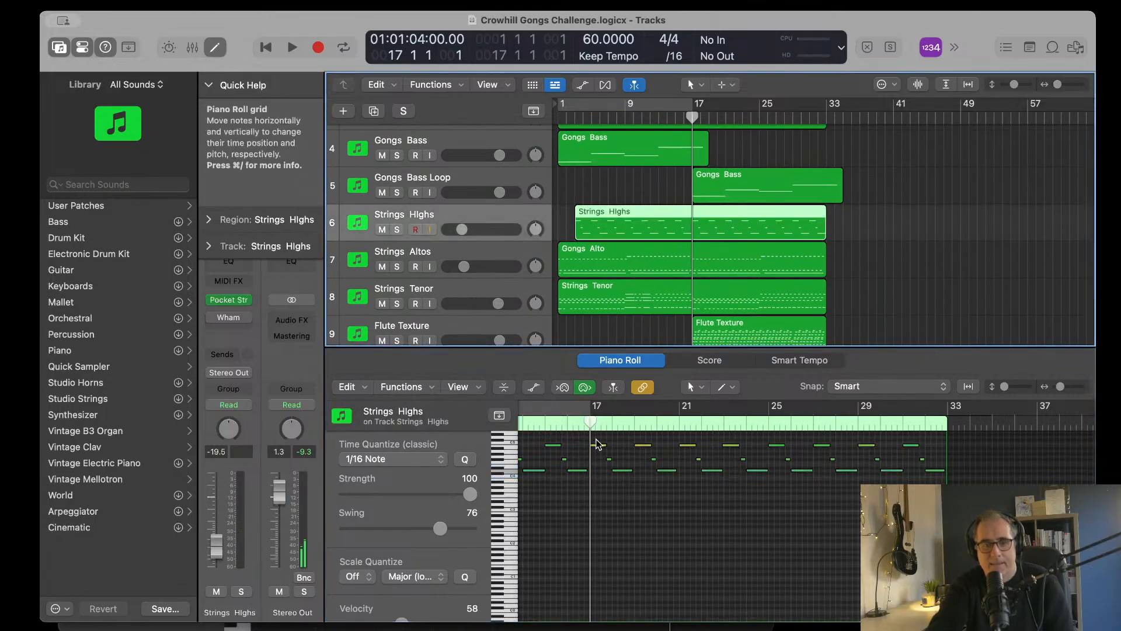
drag(593, 438, 970, 514)
key(alt+Down)
key(alt+Down)
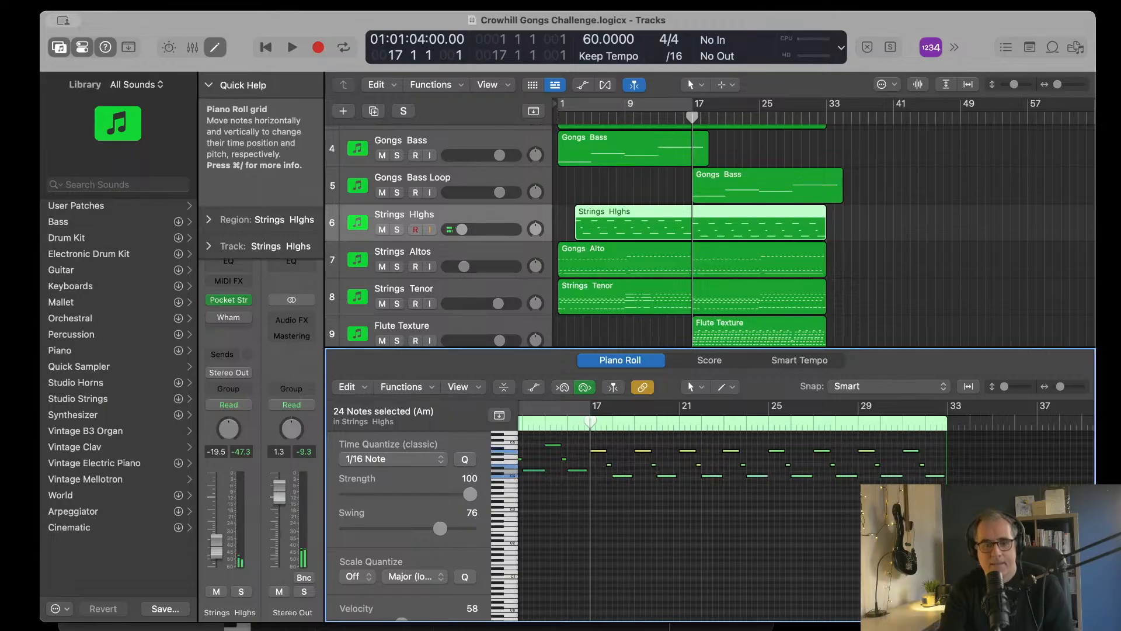
Step: Transpose the notes from bar 17 onward on the Strings Altos and Strings Tenor tracks down by two semitones
scroll(722, 229, down, 2)
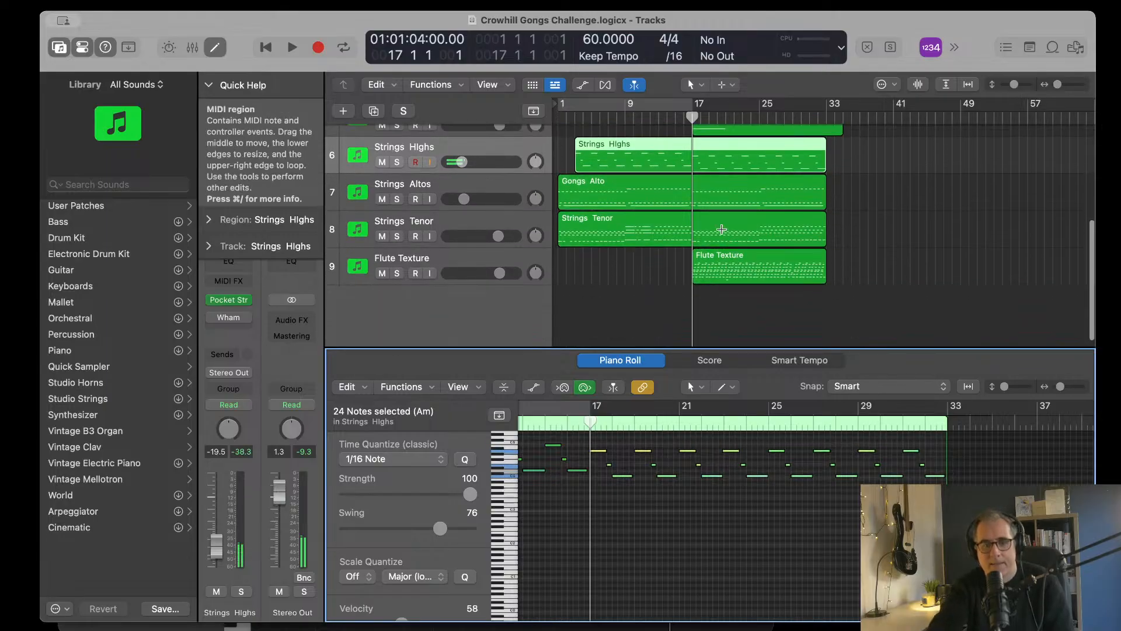
click(709, 182)
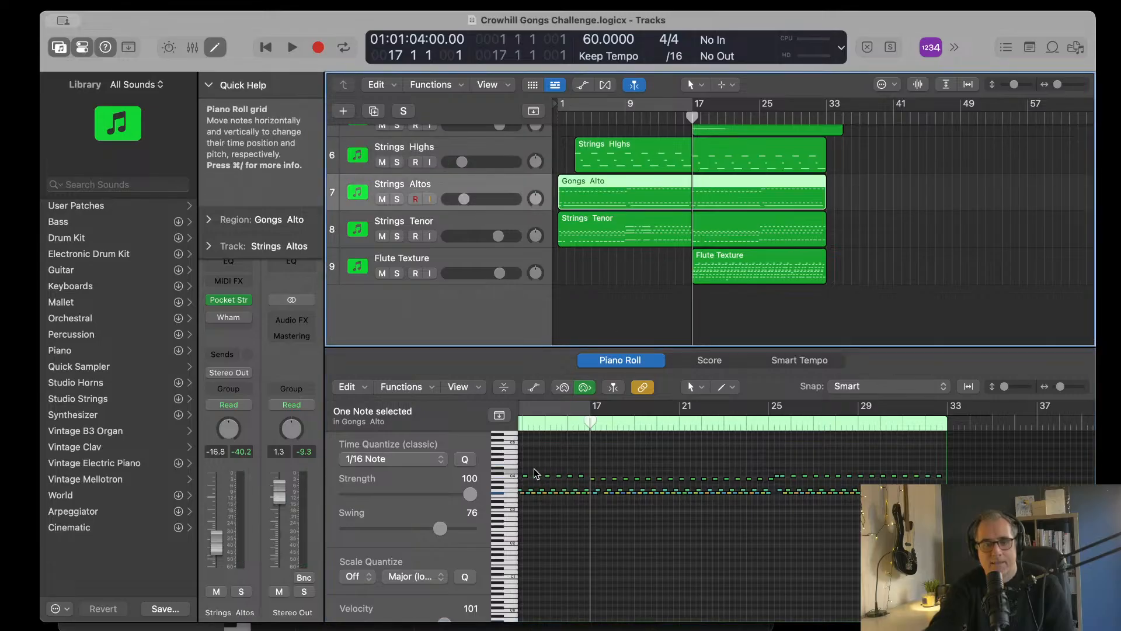
drag(594, 461, 951, 516)
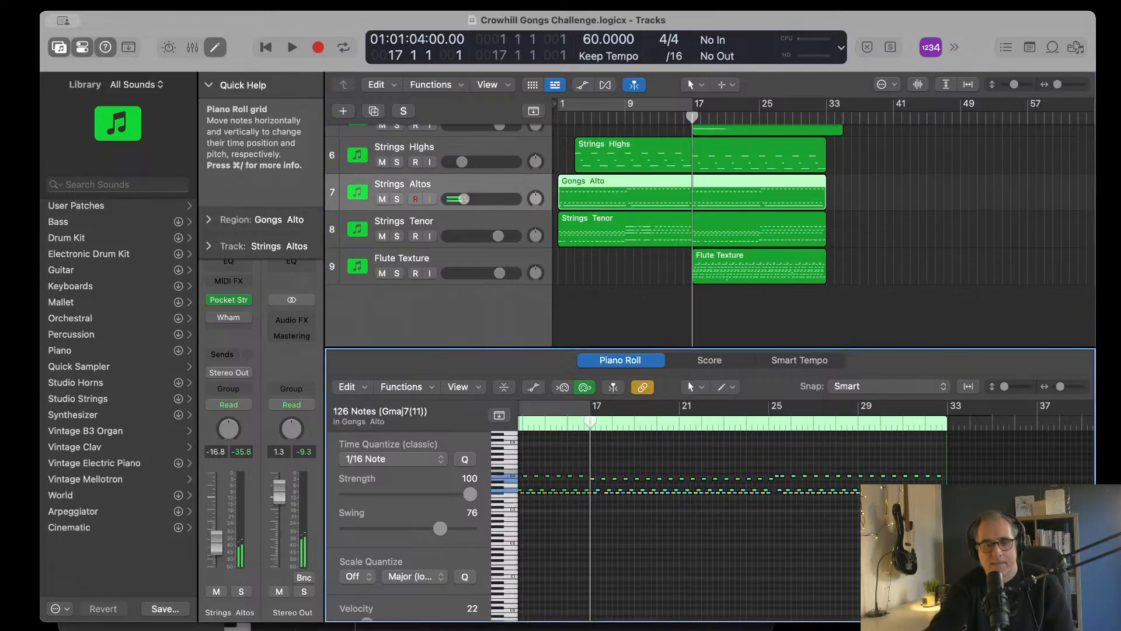
click(709, 218)
mouse_move(595, 487)
mouse_down()
mouse_move(631, 560)
mouse_move(955, 553)
mouse_move(598, 504)
mouse_move(594, 472)
mouse_up()
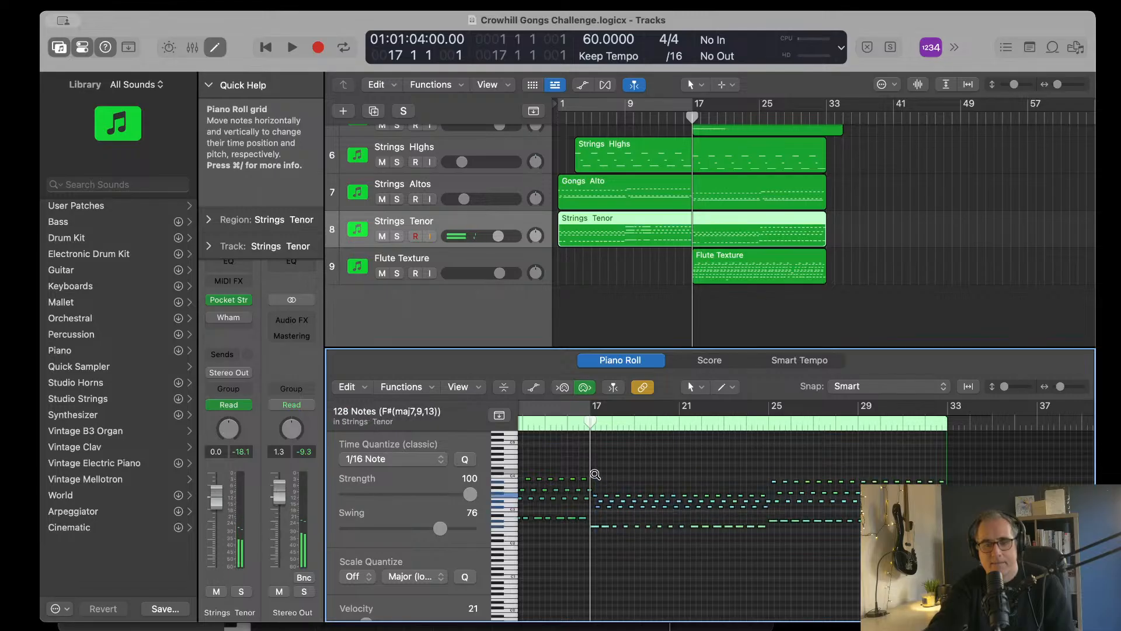
Step: Transpose the whole Flute Texture region down by two semitones
click(766, 252)
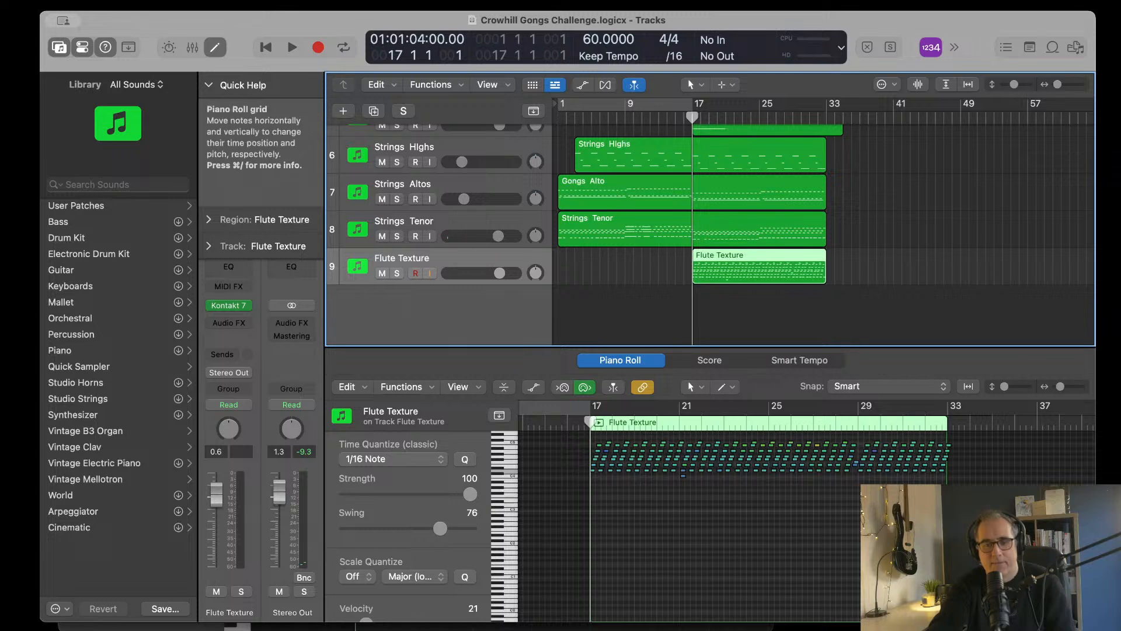
key(alt+Down)
key(alt+Down)
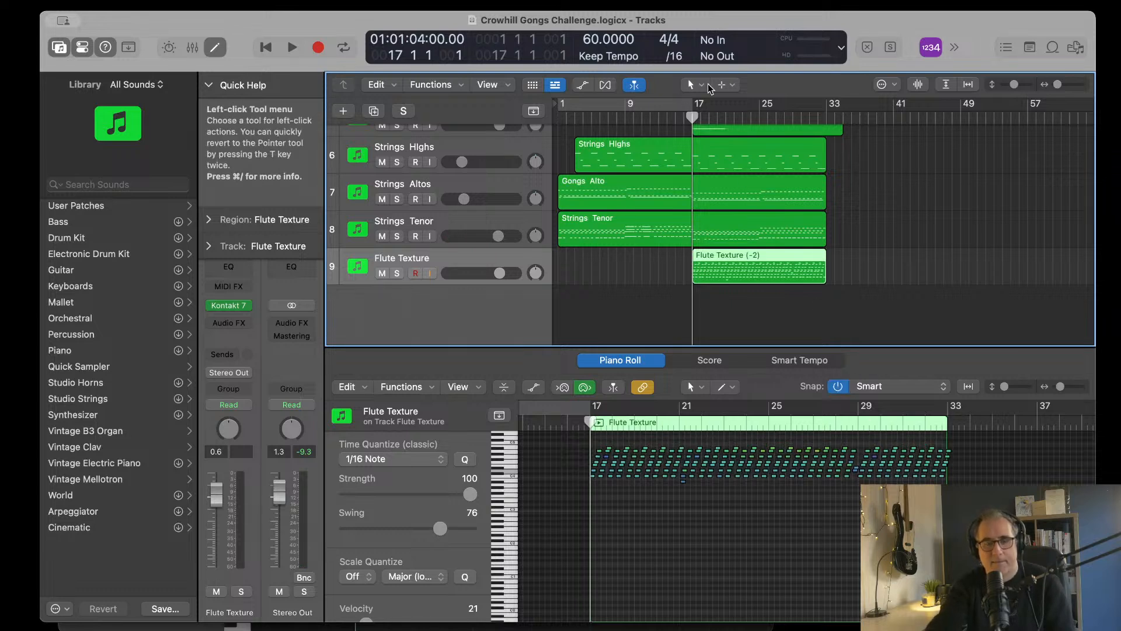
Step: Listen to the transposed transition from bar 15 into bar 17, stop, and return the playhead to bar 1
click(675, 117)
key(space)
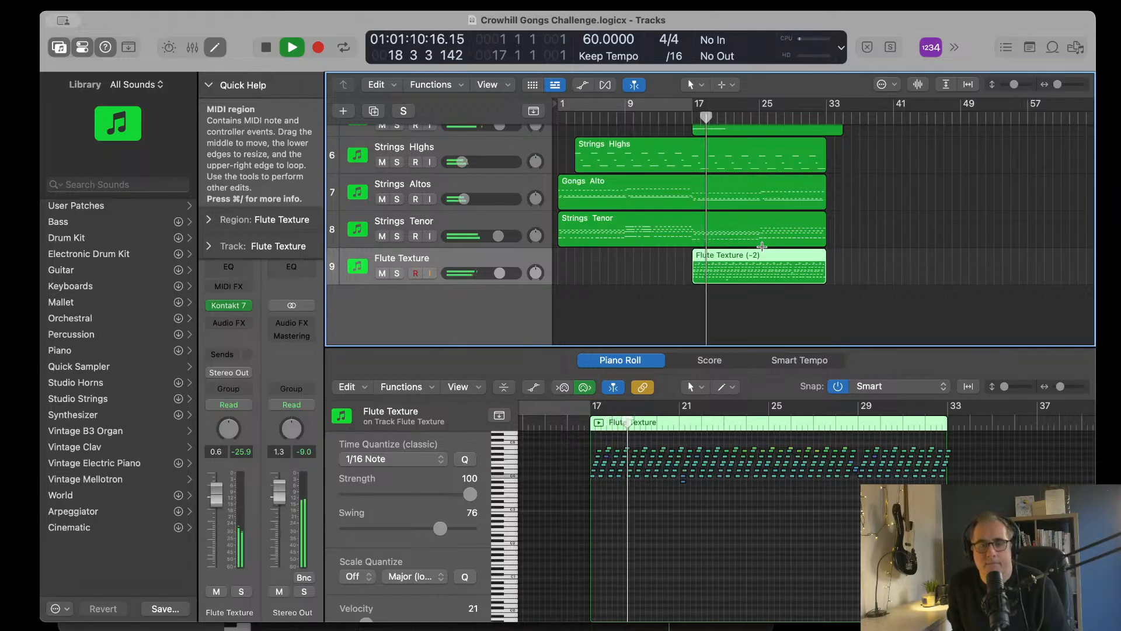
key(space)
key(Return)
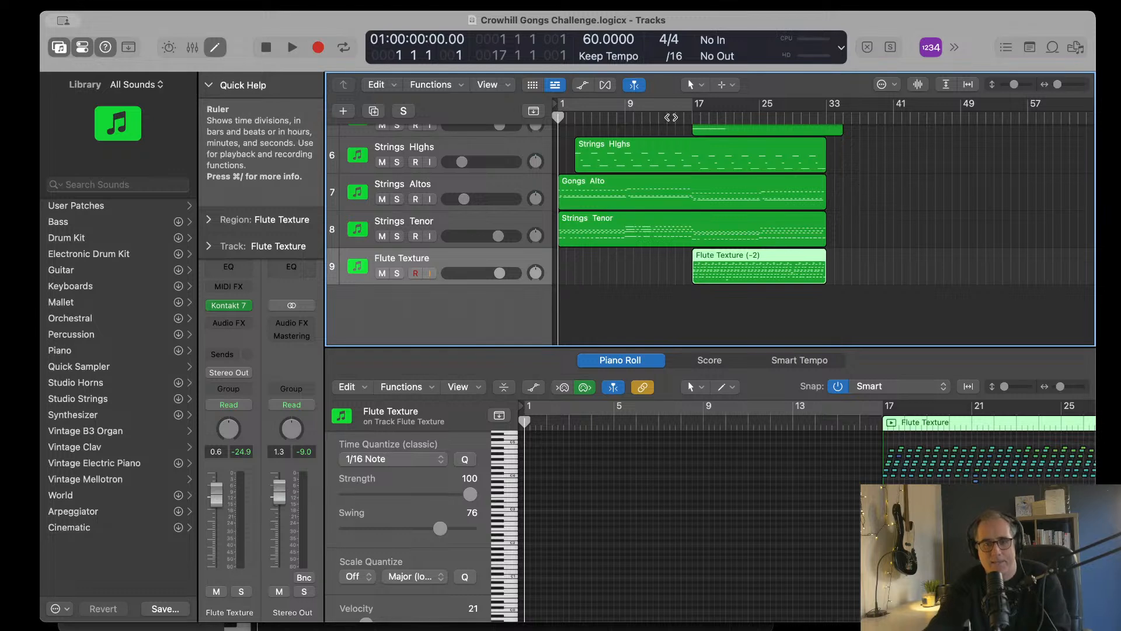
Step: Audition the change into bar 17 once more from bar 15, stop in bar 18, and go back to the start
click(675, 116)
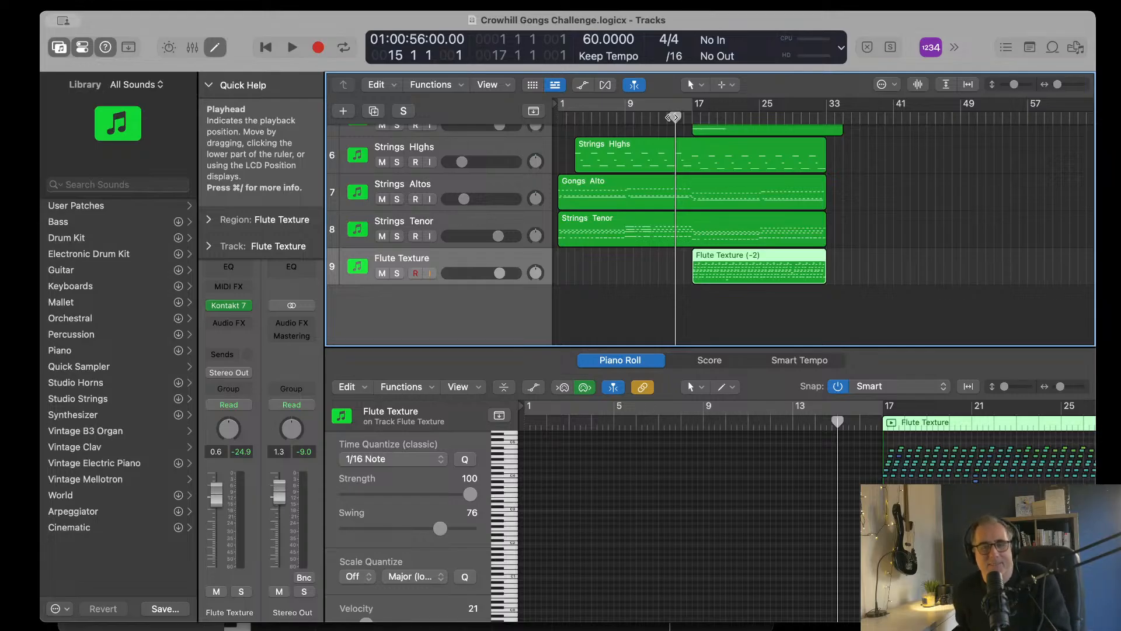
key(space)
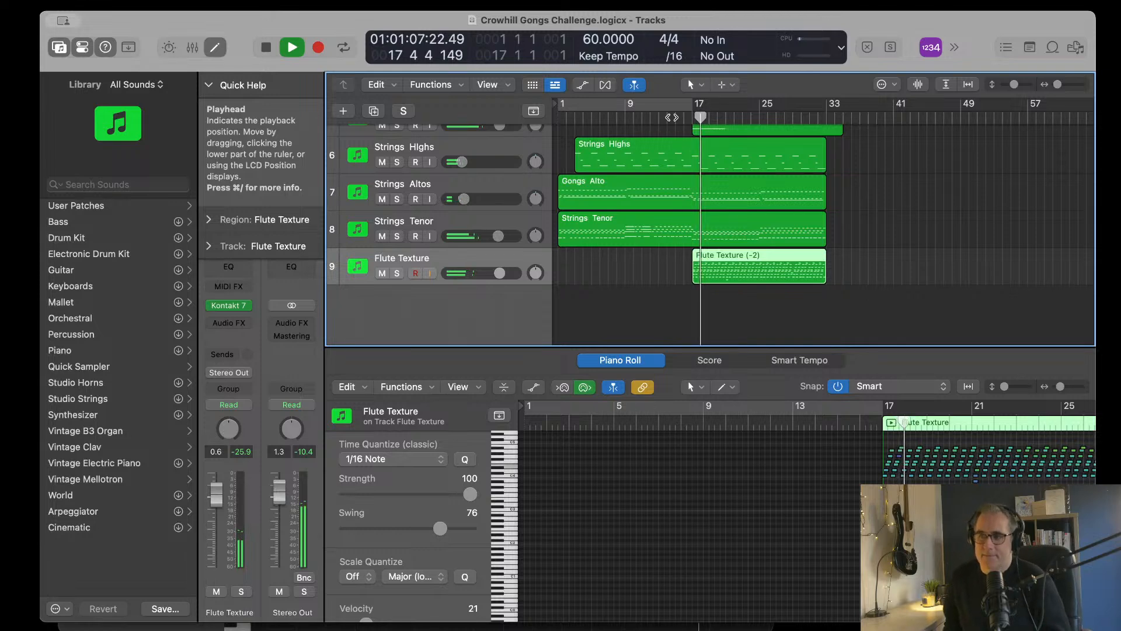
key(space)
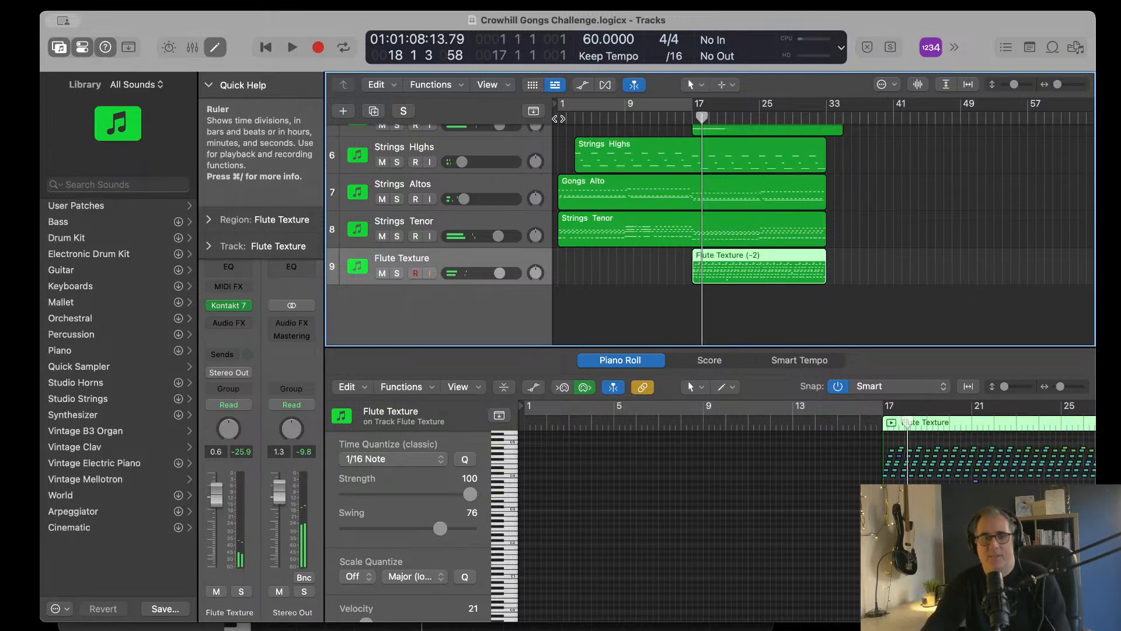
key(Return)
Step: Examine the regions of all nine tracks at larger scale, ending on the opening bars of the Gongs parts
scroll(752, 274, up, 4)
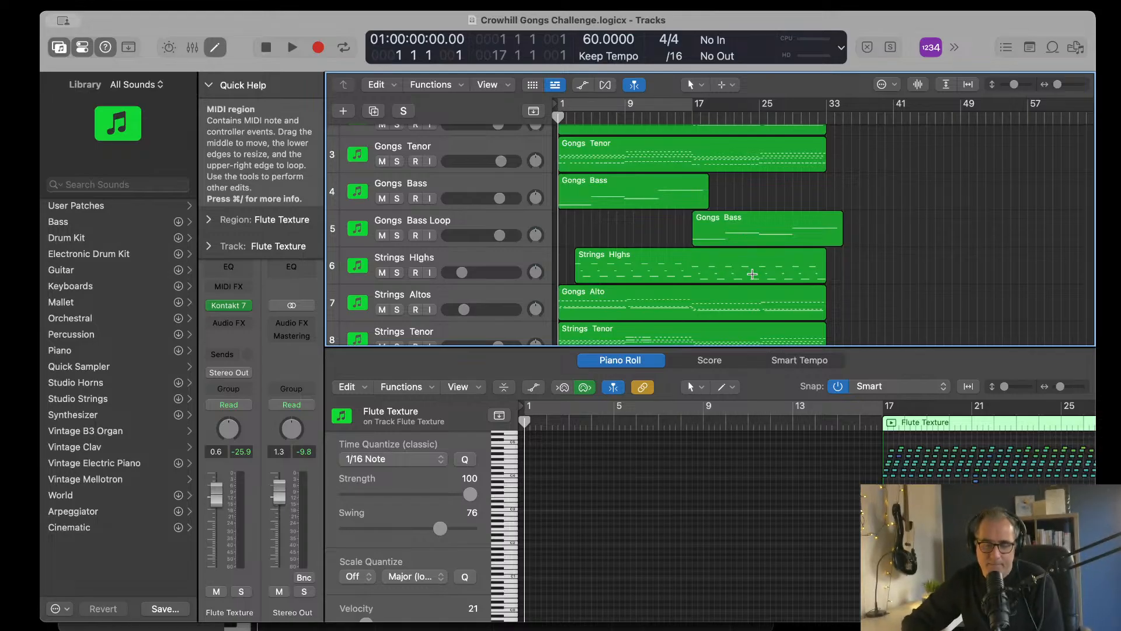
scroll(597, 160, up, 3)
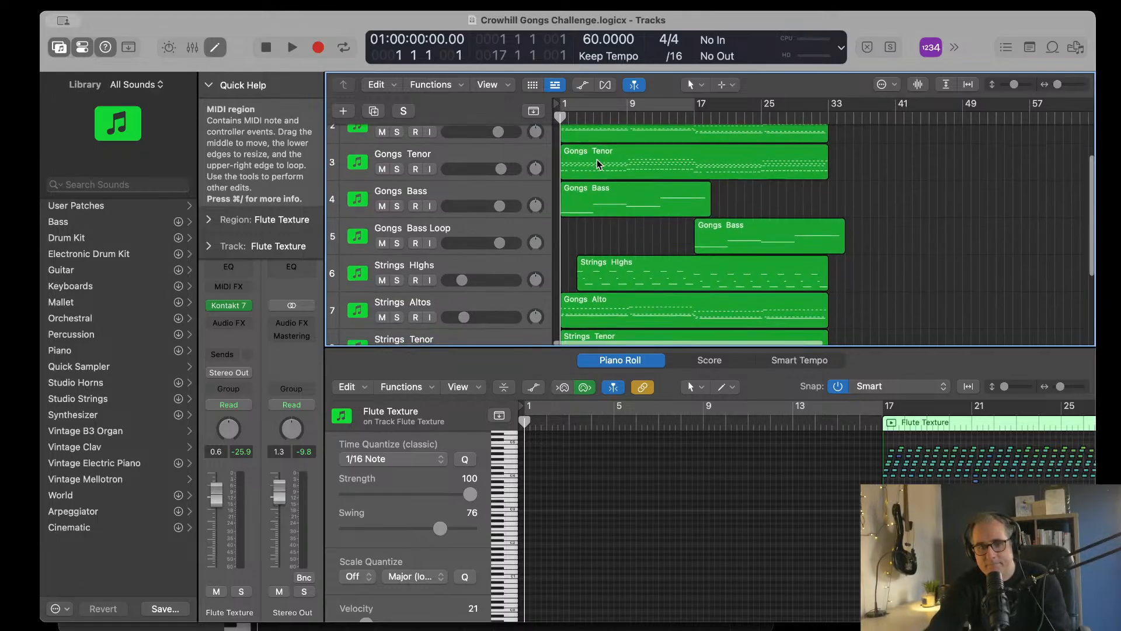
key(super+Right)
key(super+Right)
key(super+Down)
key(super+Down)
key(super+Down)
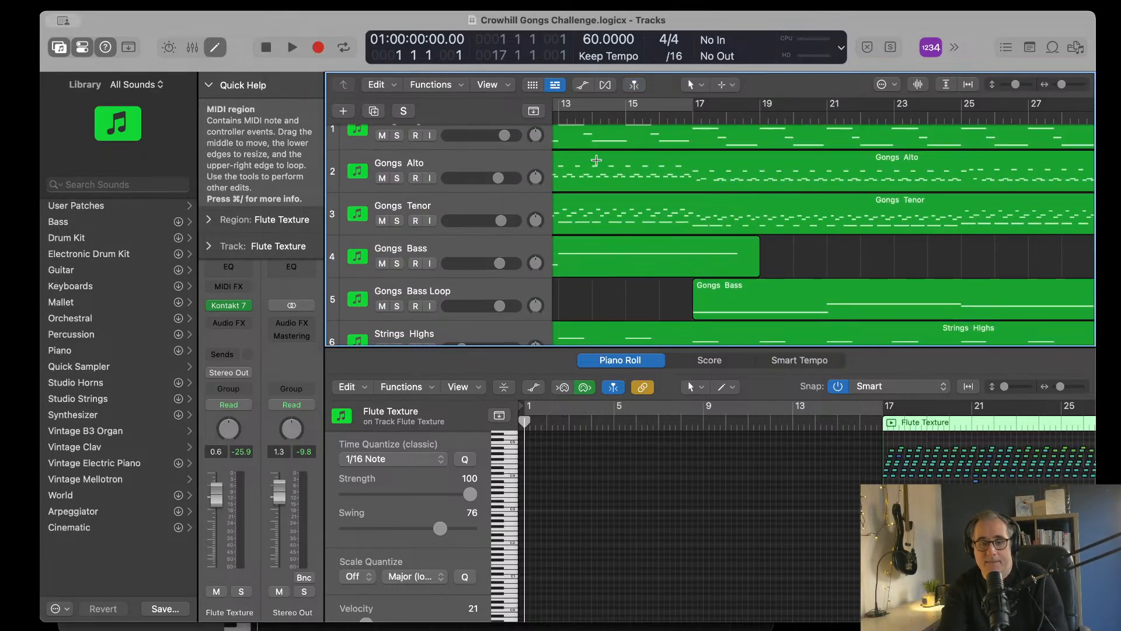
key(super+Left)
key(super+Left)
key(super+Left)
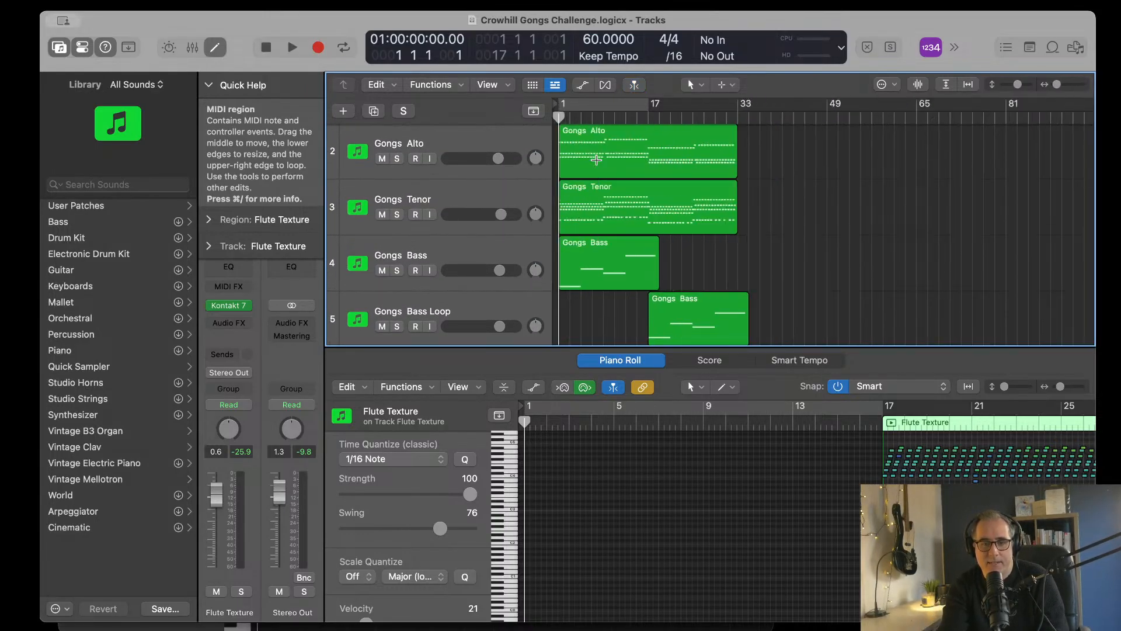
scroll(625, 209, down, 5)
key(super+Right)
key(super+Right)
key(super+Right)
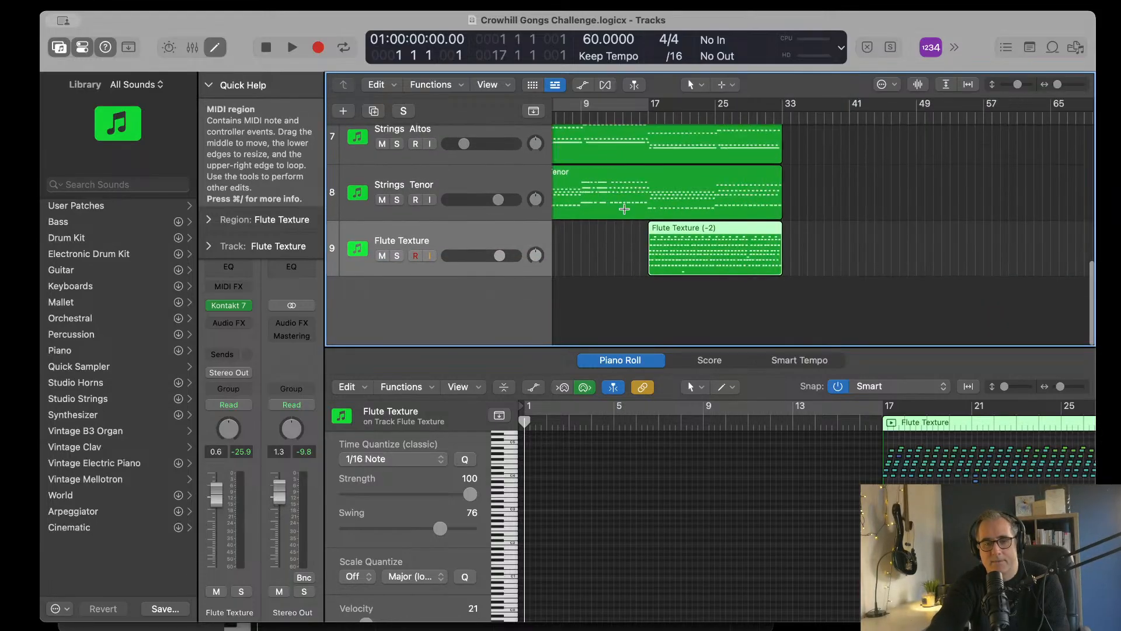
key(super+Right)
scroll(634, 245, left, 10)
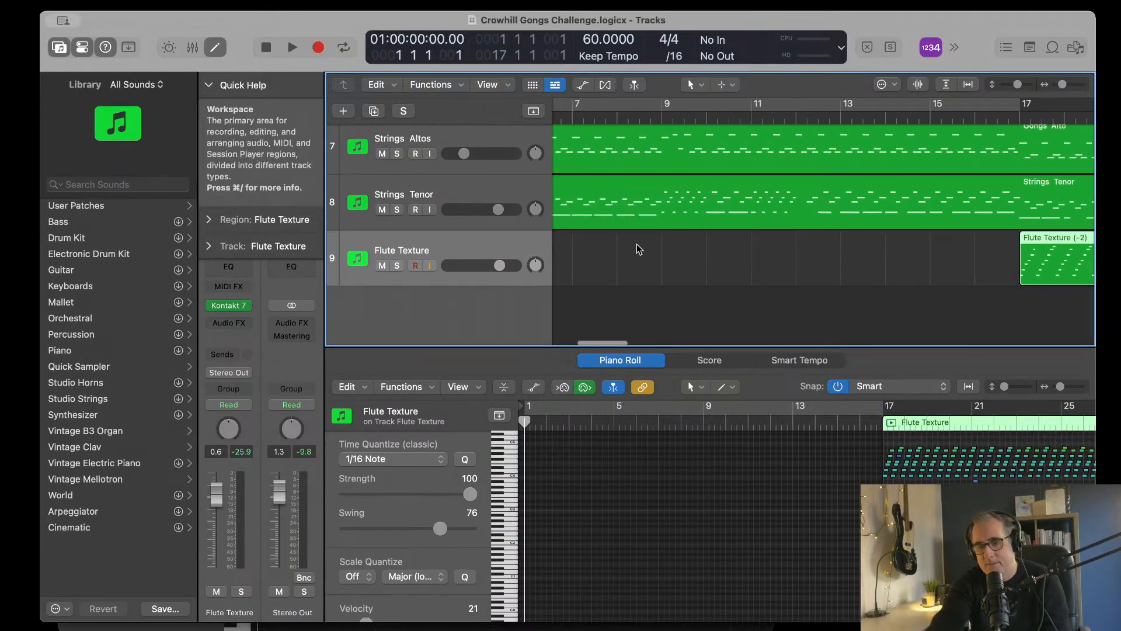
scroll(637, 250, up, 6)
scroll(637, 248, down, 2)
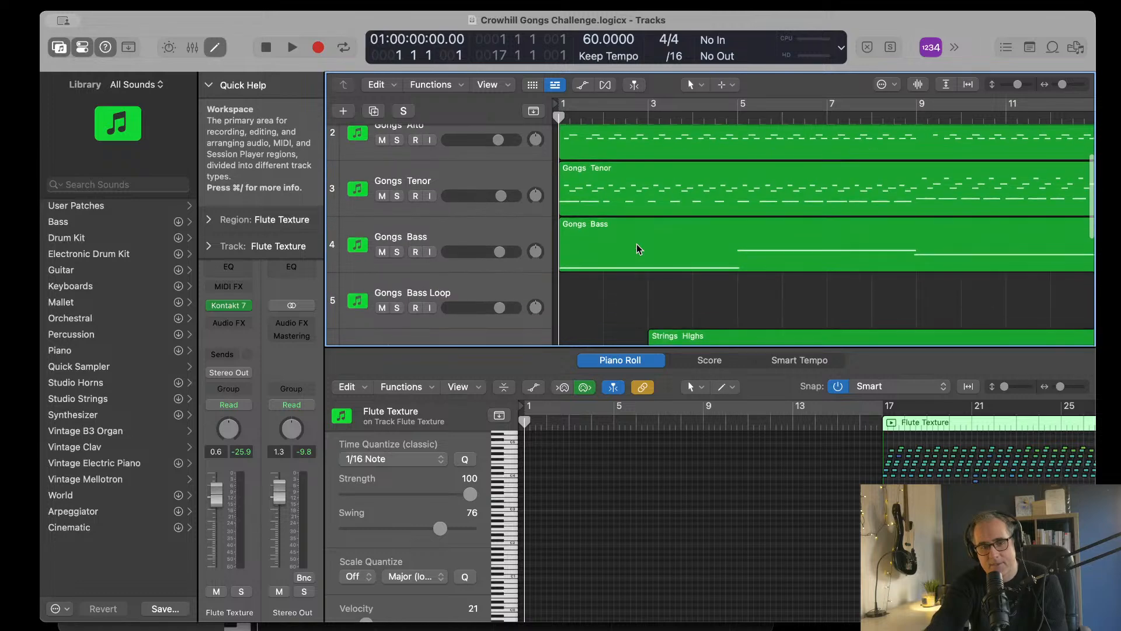
scroll(636, 249, up, 2)
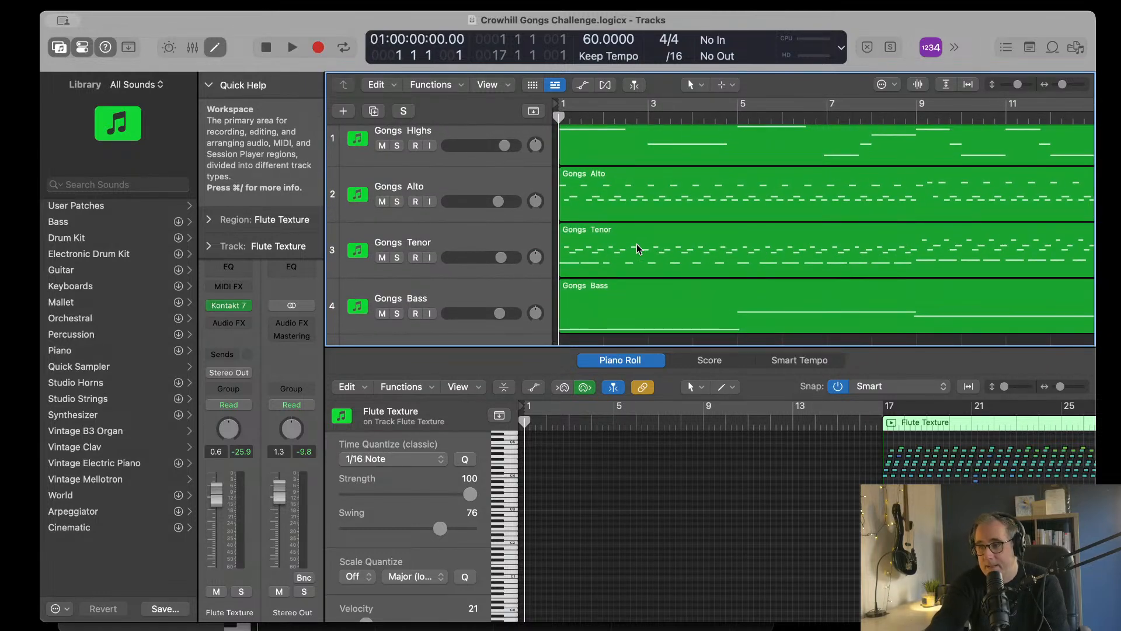
Step: Listen to the introduction from bar 1 and stop at bar 3 to judge which parts should enter there
key(space)
scroll(701, 274, up, 1)
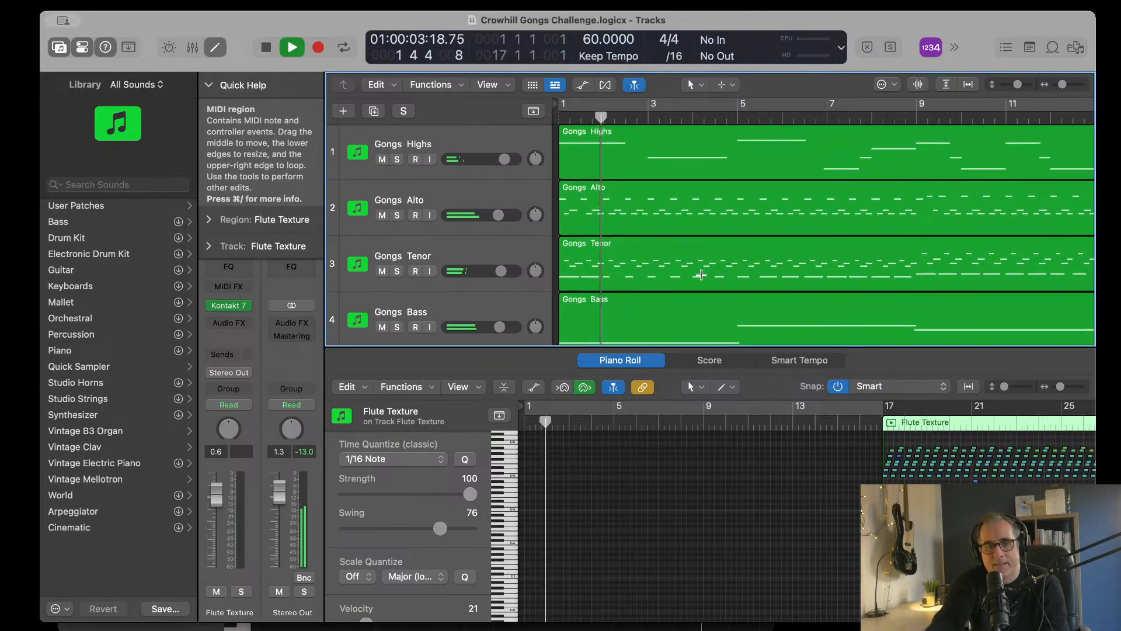
scroll(701, 274, down, 3)
scroll(701, 274, up, 3)
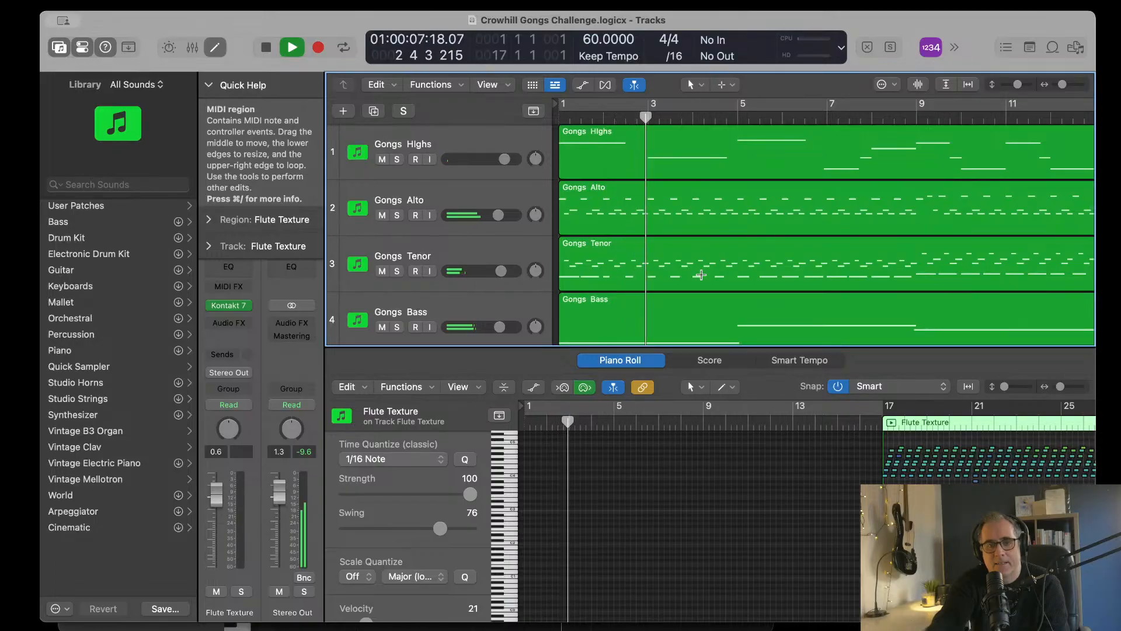
key(space)
Step: Trim the start of the Gongs Tenor region so that it begins at bar 3
scroll(544, 261, down, 2)
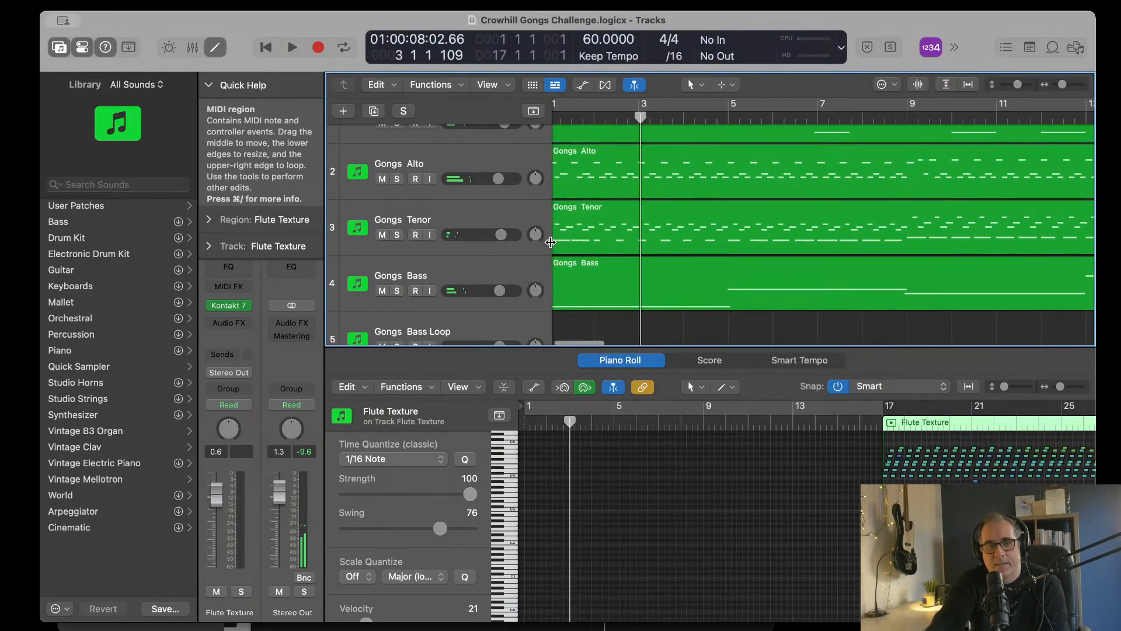
scroll(552, 246, up, 1)
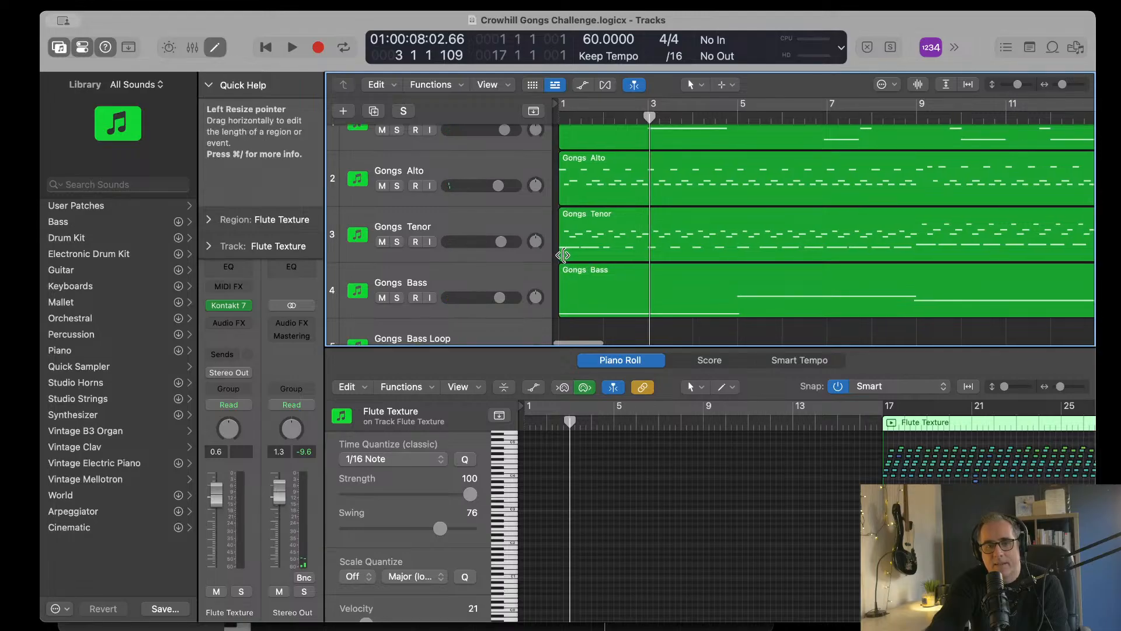
drag(562, 253, 650, 253)
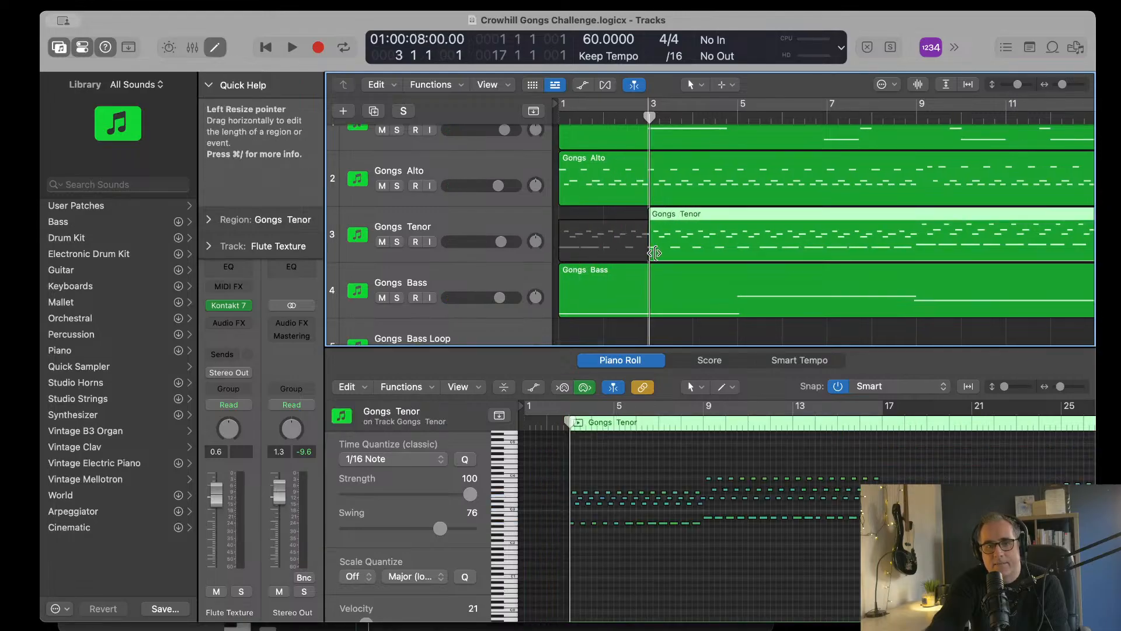
scroll(655, 254, down, 4)
scroll(655, 254, down, 2)
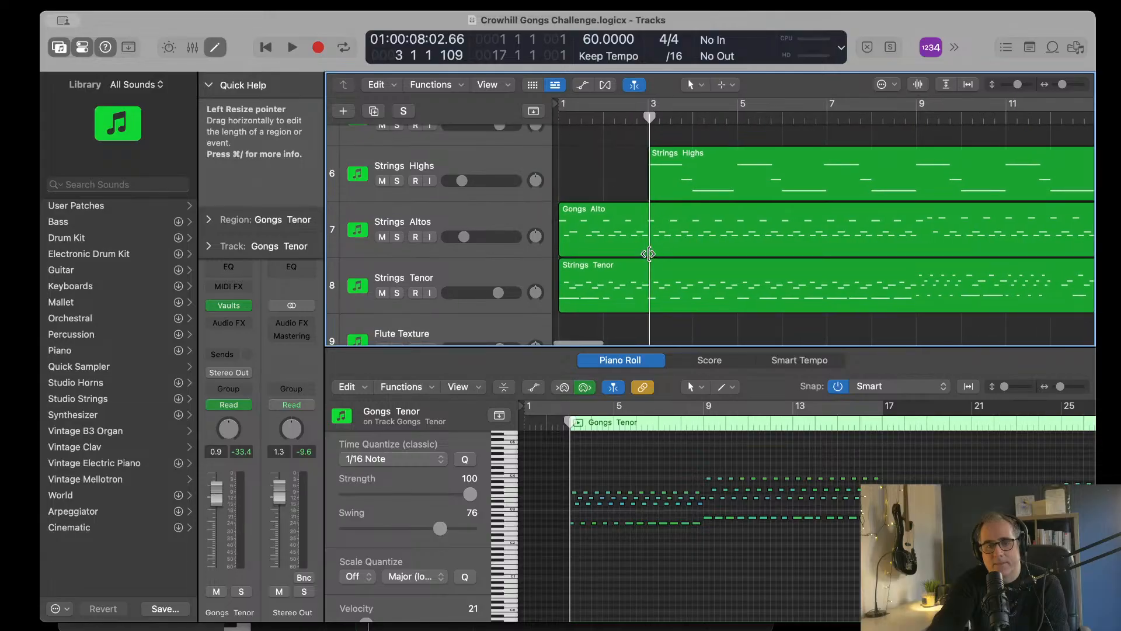
Step: Try a bar 3 entry for the Strings Tenor region, audition it from bar 1, and return its start to bar 1
drag(562, 310, 652, 310)
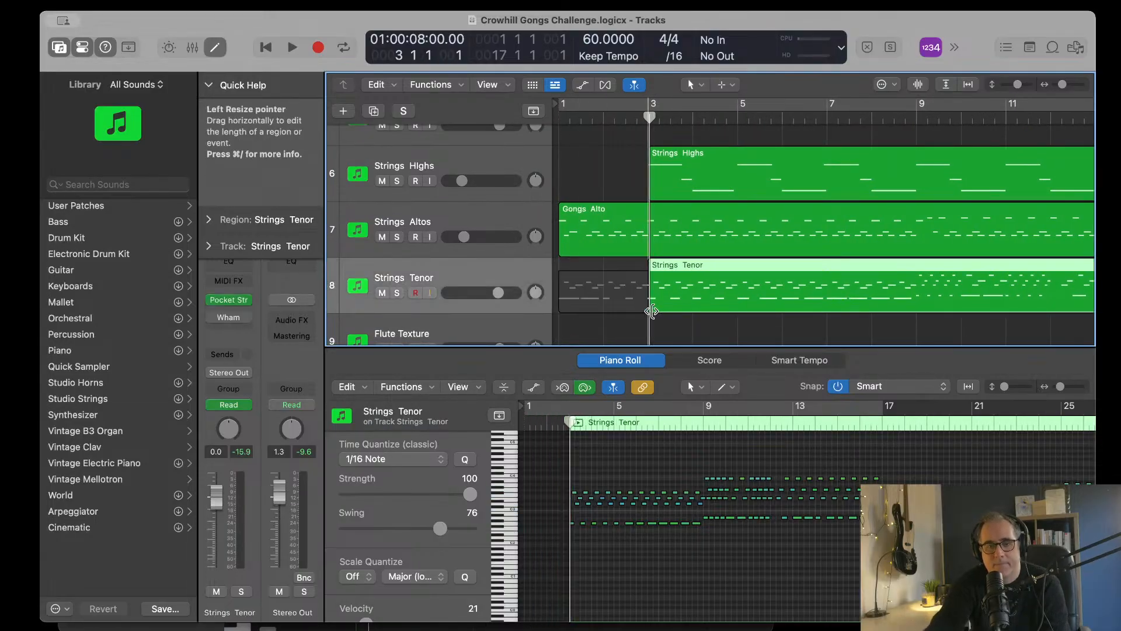
key(Return)
key(space)
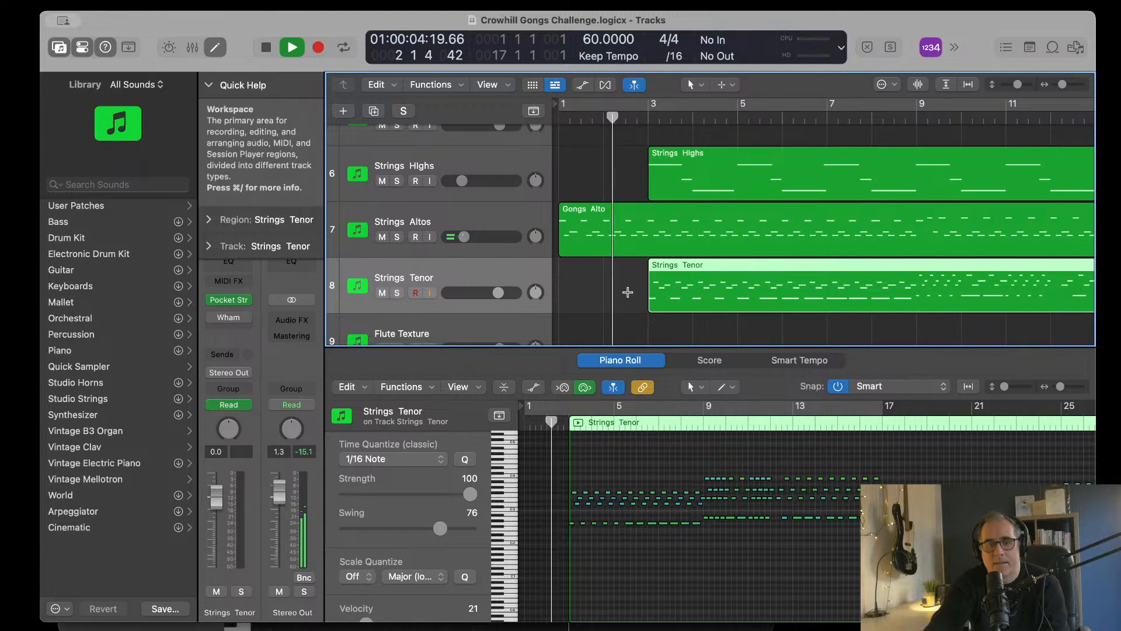
scroll(636, 301, up, 10)
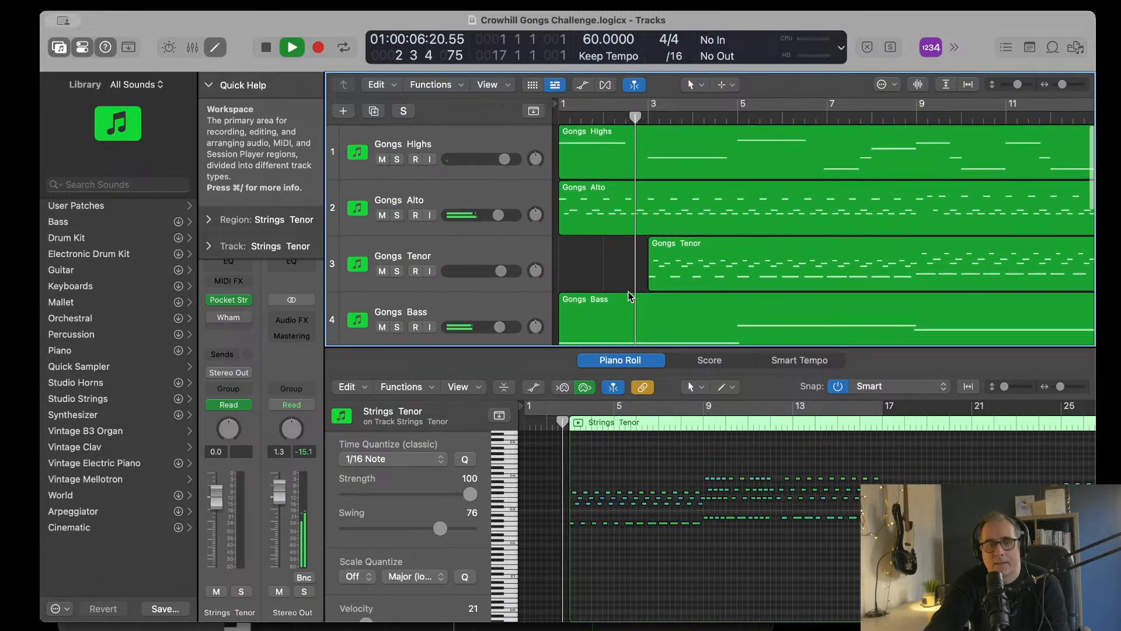
scroll(628, 292, down, 10)
scroll(628, 294, up, 5)
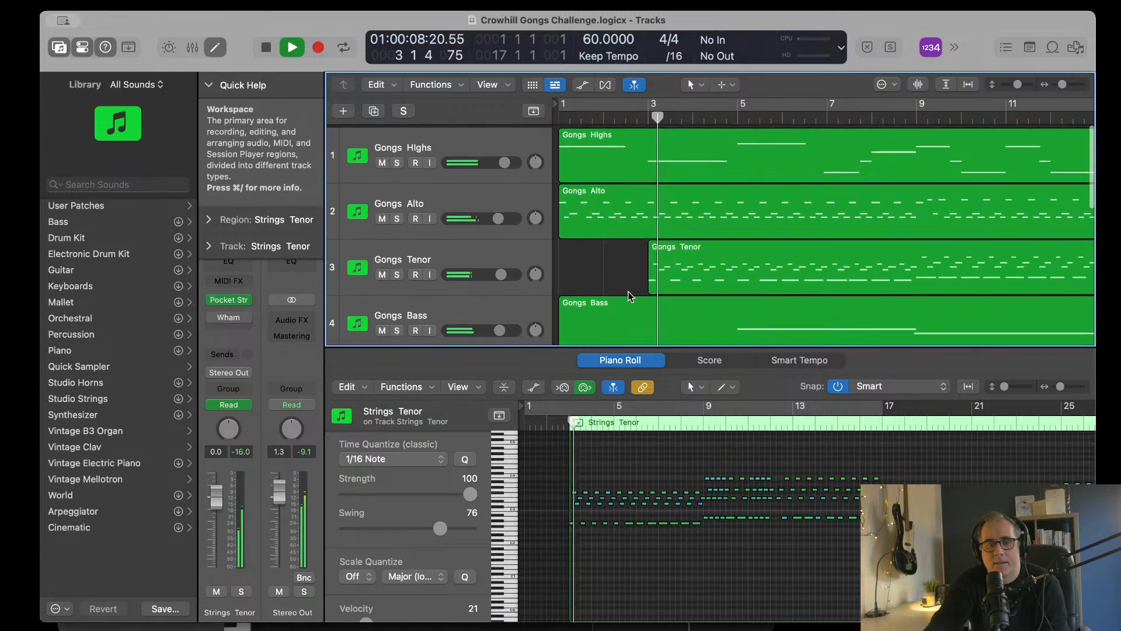
key(space)
scroll(628, 292, down, 5)
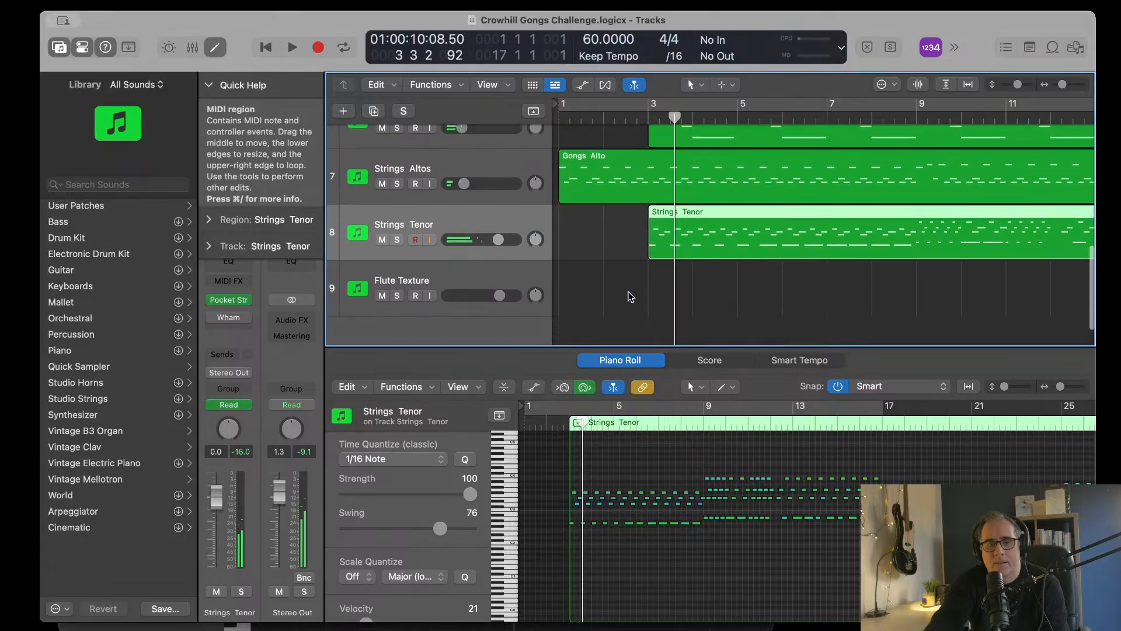
drag(648, 236, 556, 237)
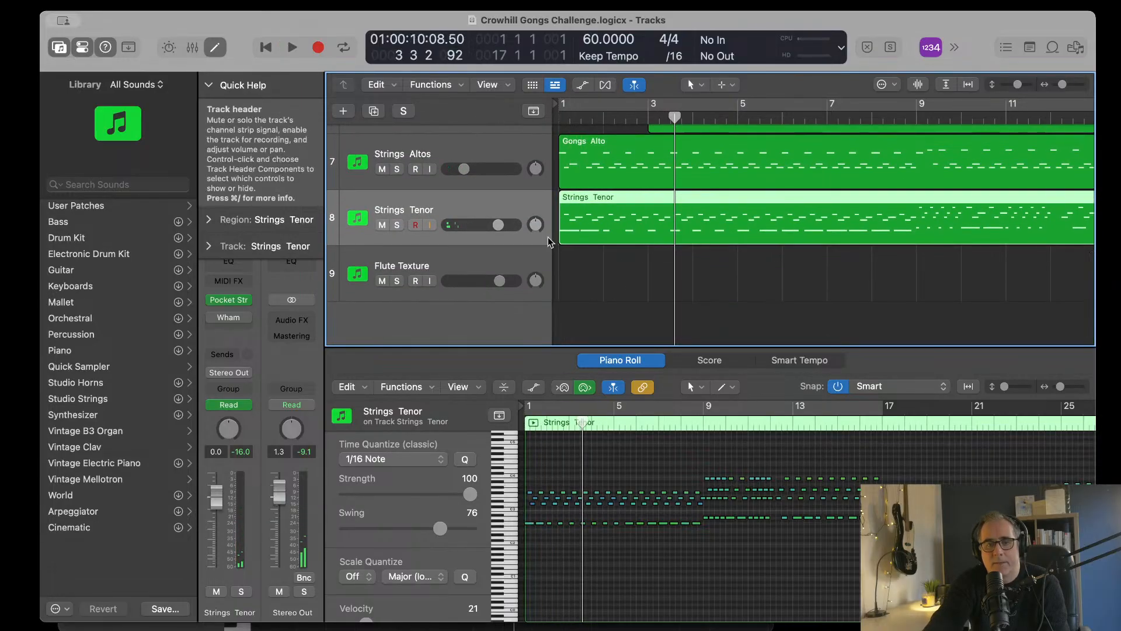
Step: Try starting the region on the Strings Altos track at bar 3 and listen to the introduction from bar 1
drag(561, 176, 653, 177)
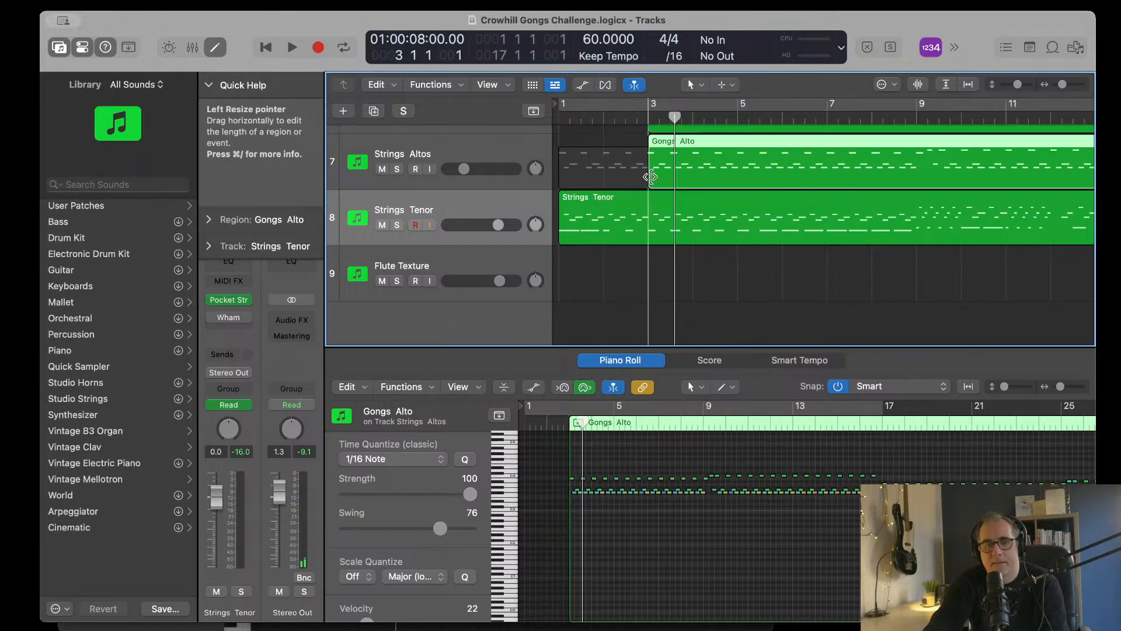
key(Return)
key(space)
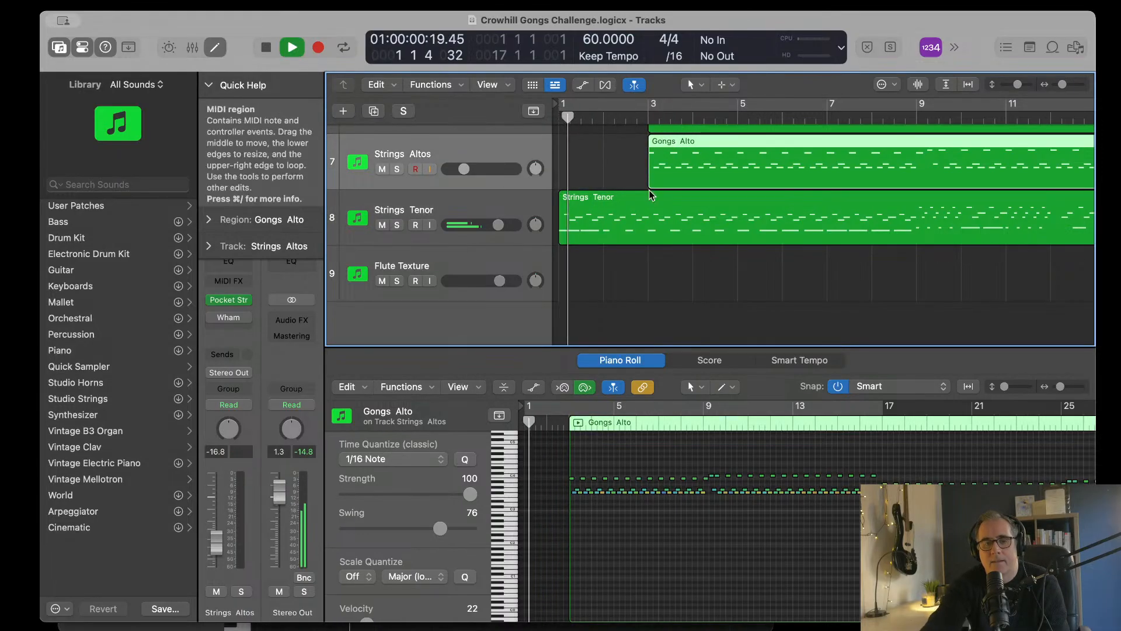
scroll(650, 186, up, 10)
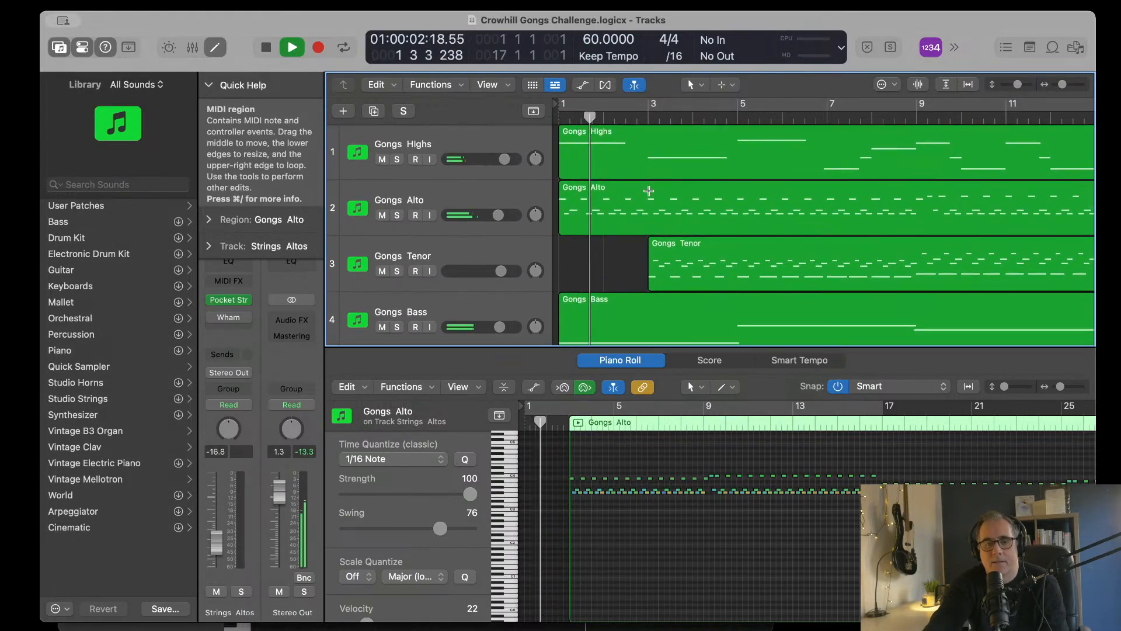
scroll(649, 191, down, 6)
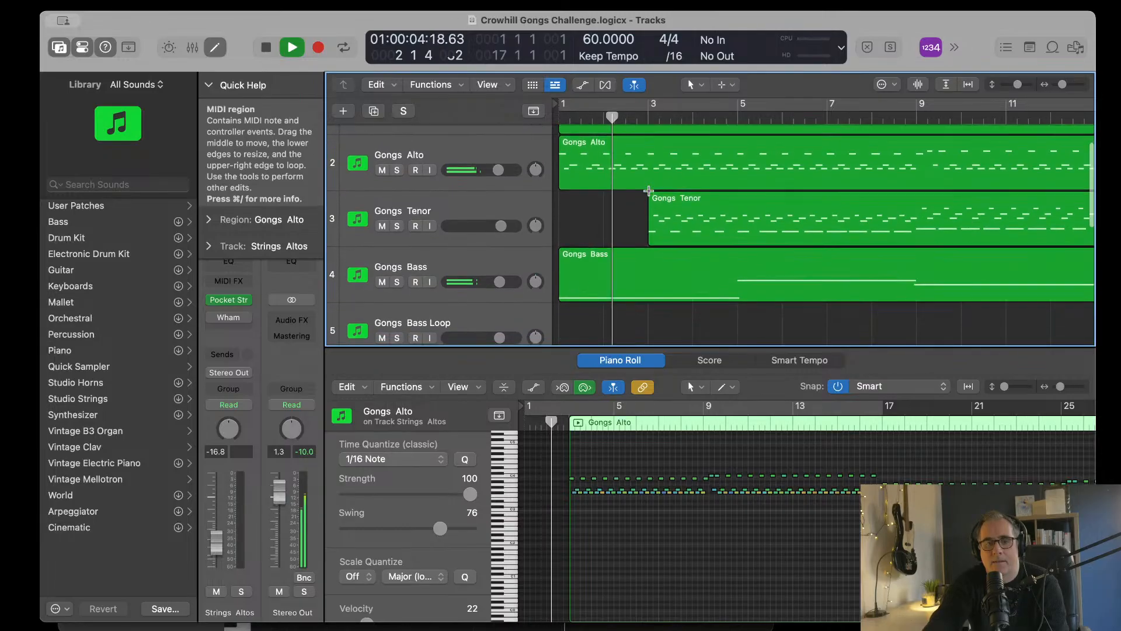
scroll(648, 190, down, 1)
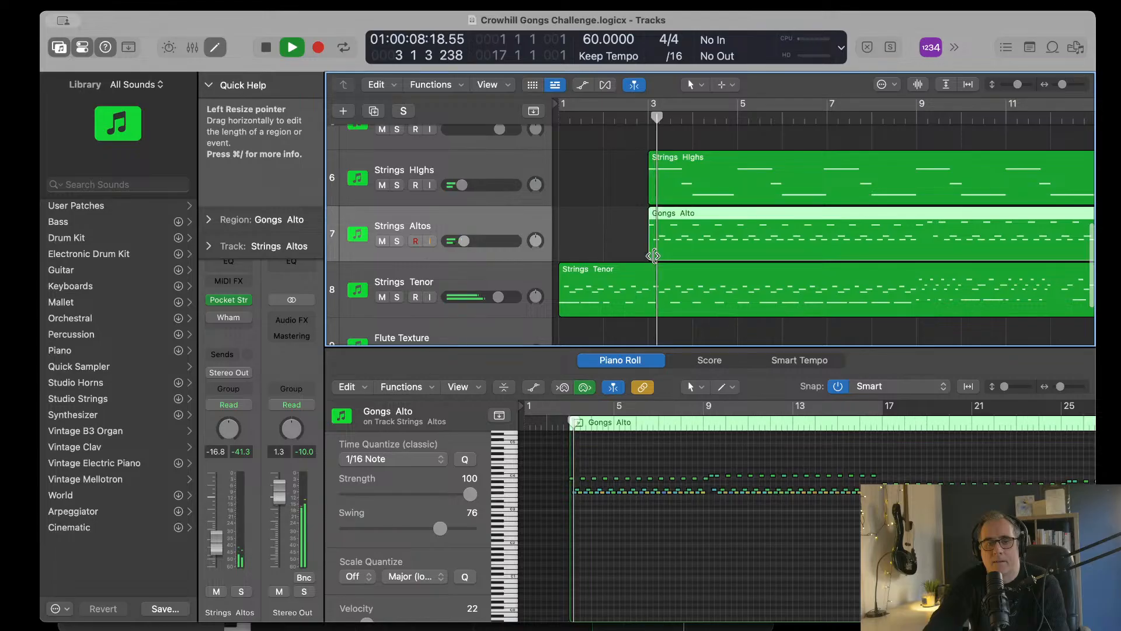
Step: Trim the start of the Strings Altos track's region to bar 9 and keep listening until bar 6
drag(655, 253, 917, 251)
scroll(665, 316, up, 3)
scroll(646, 310, down, 2)
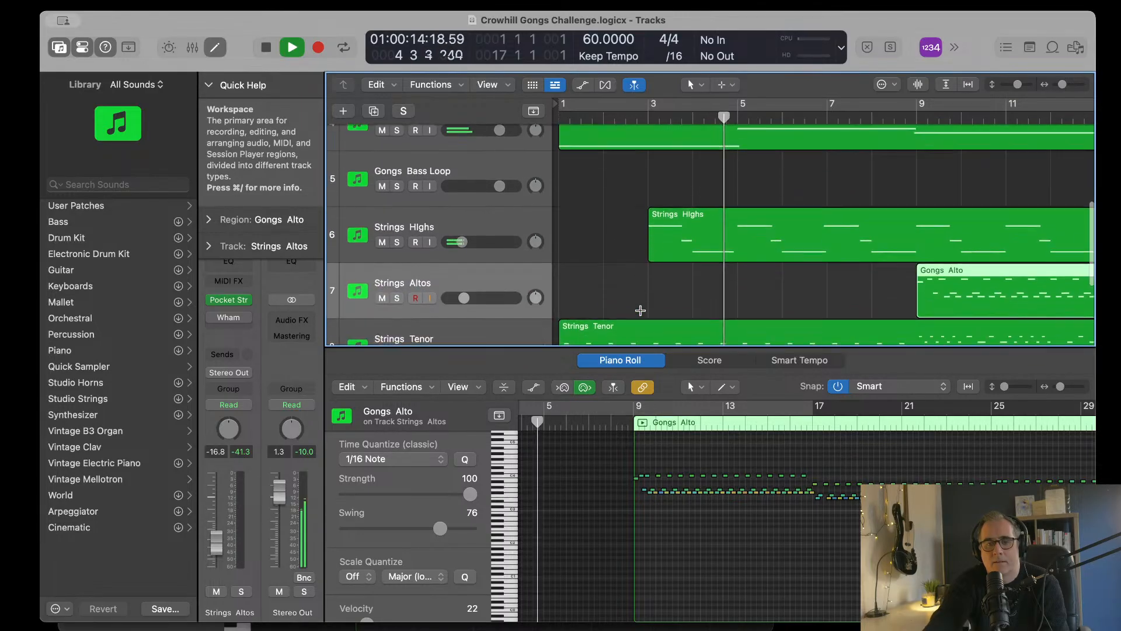
scroll(645, 301, right, 5)
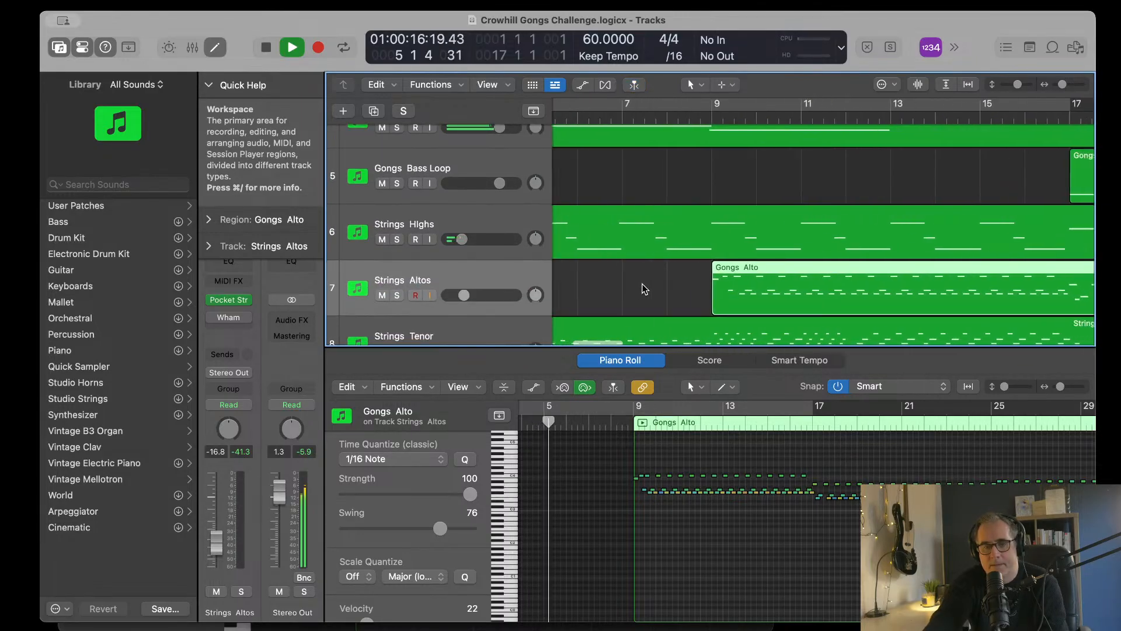
scroll(645, 289, up, 3)
scroll(645, 288, left, 5)
scroll(645, 288, down, 3)
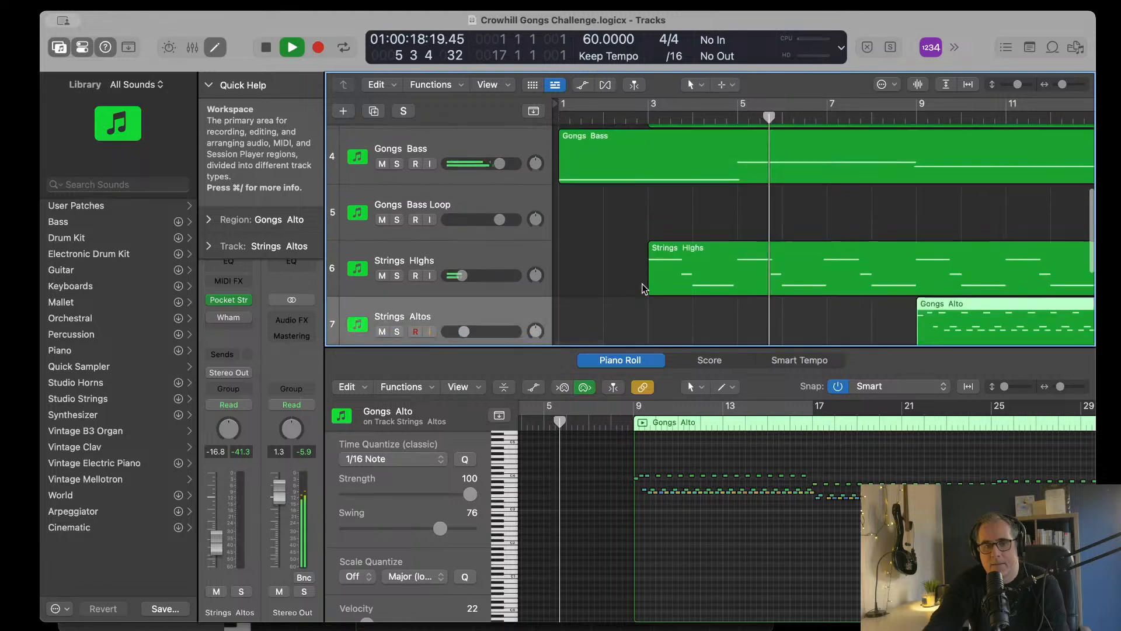
scroll(643, 288, down, 2)
scroll(643, 288, up, 2)
key(space)
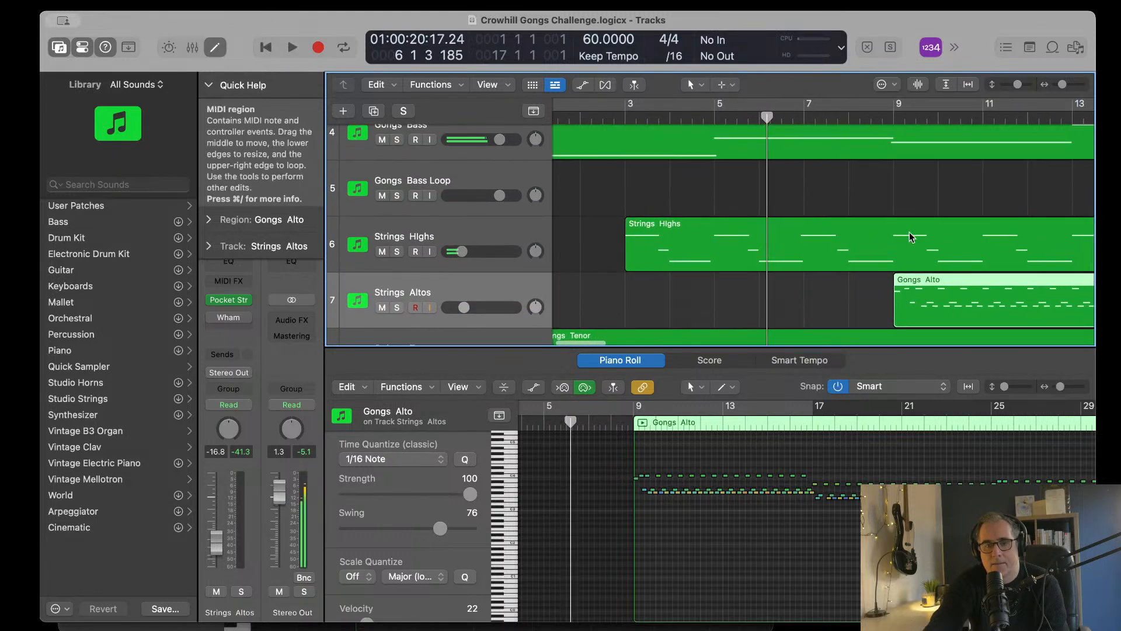
Step: Delete the two notes that follow the bar 5 note in the Strings Highs region
click(714, 116)
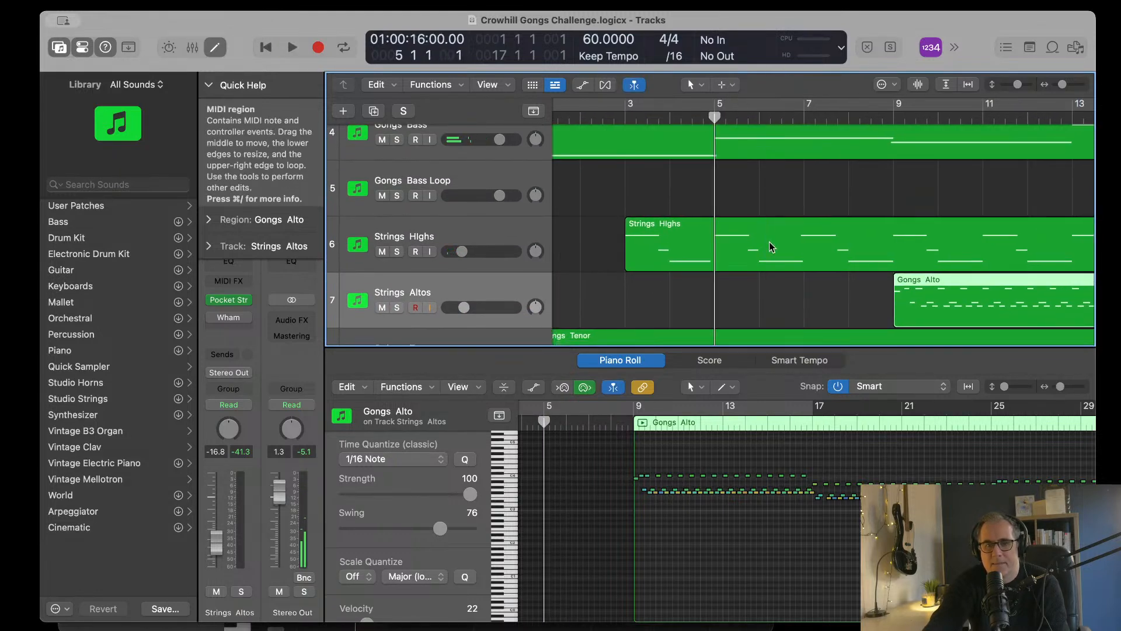
click(769, 242)
scroll(588, 482, left, 3)
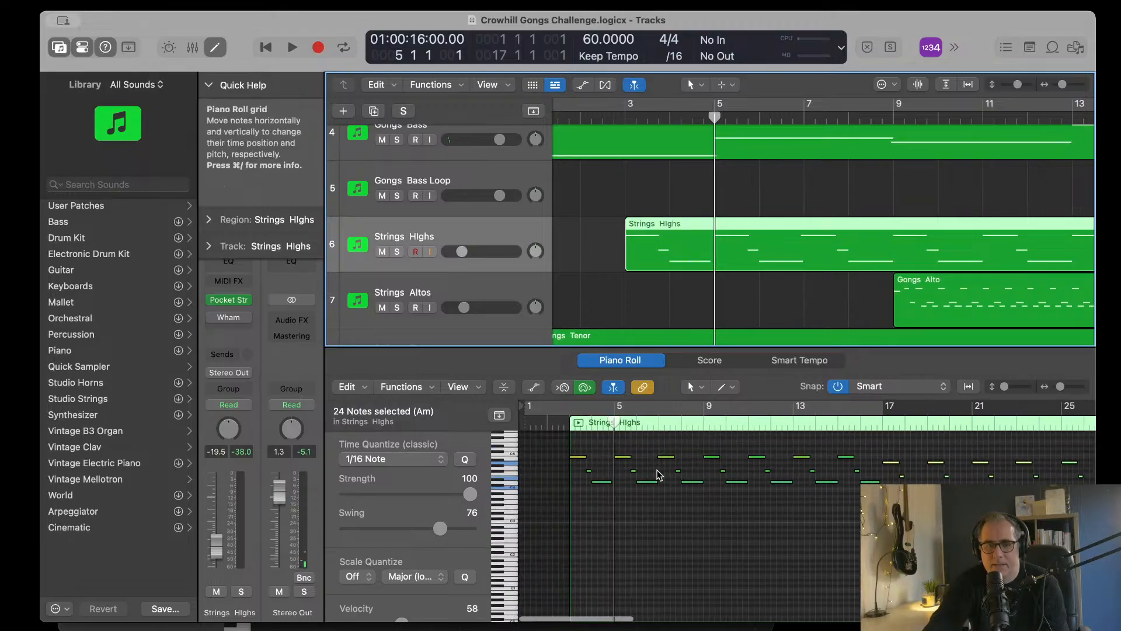
drag(627, 466, 658, 494)
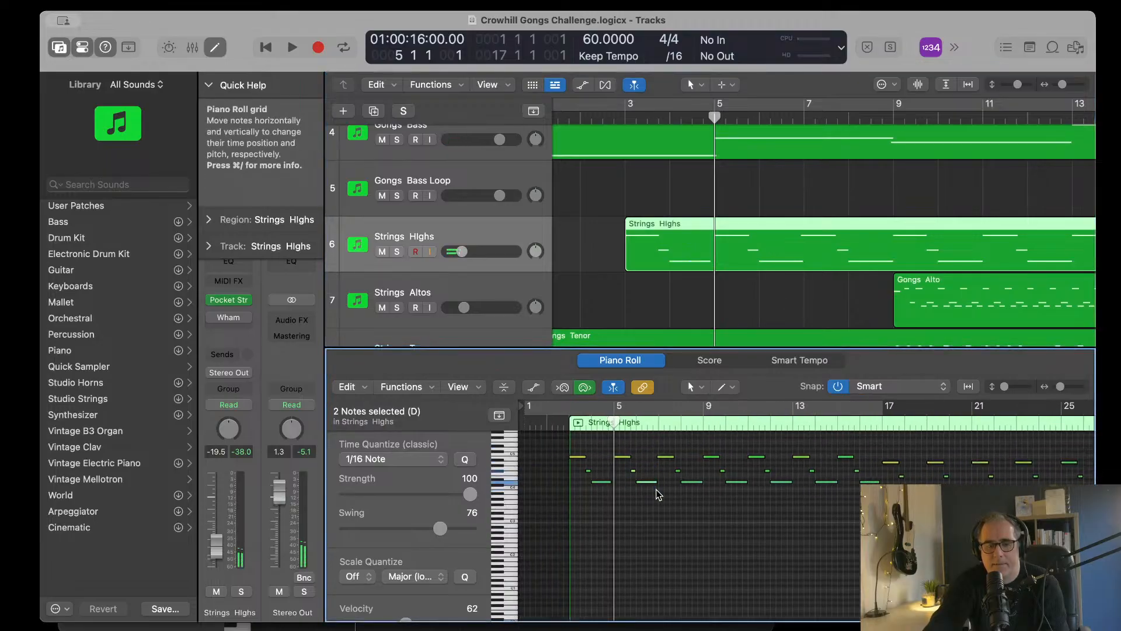
Step: Transpose the Strings Highs note at bar 5 down one octave and audition the passage leading into it
click(625, 457)
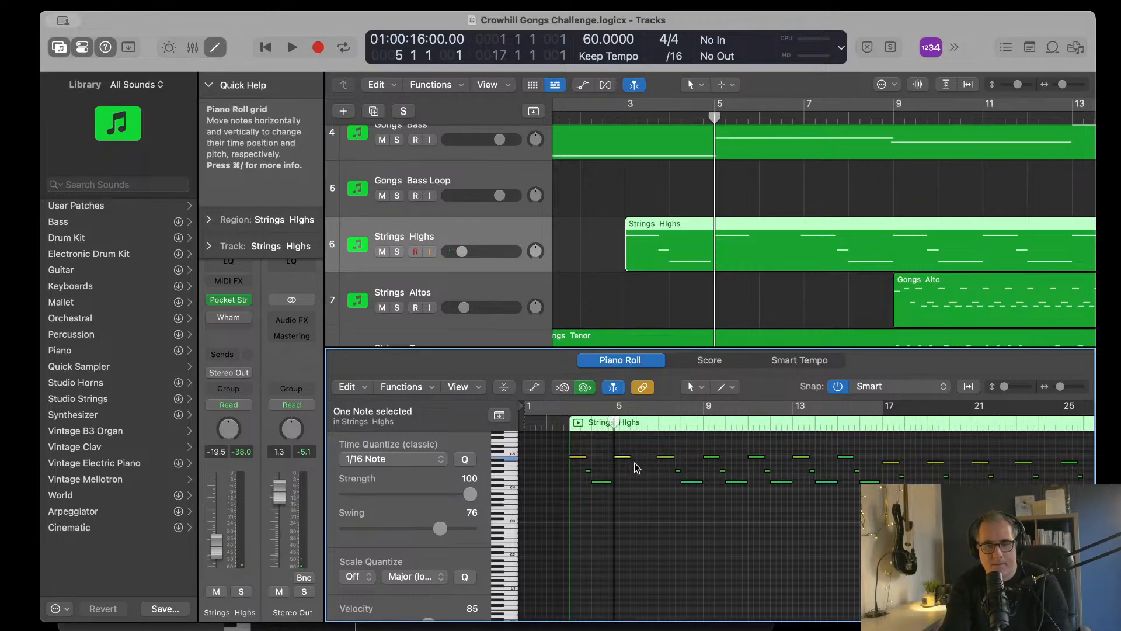
key(shift+alt+Down)
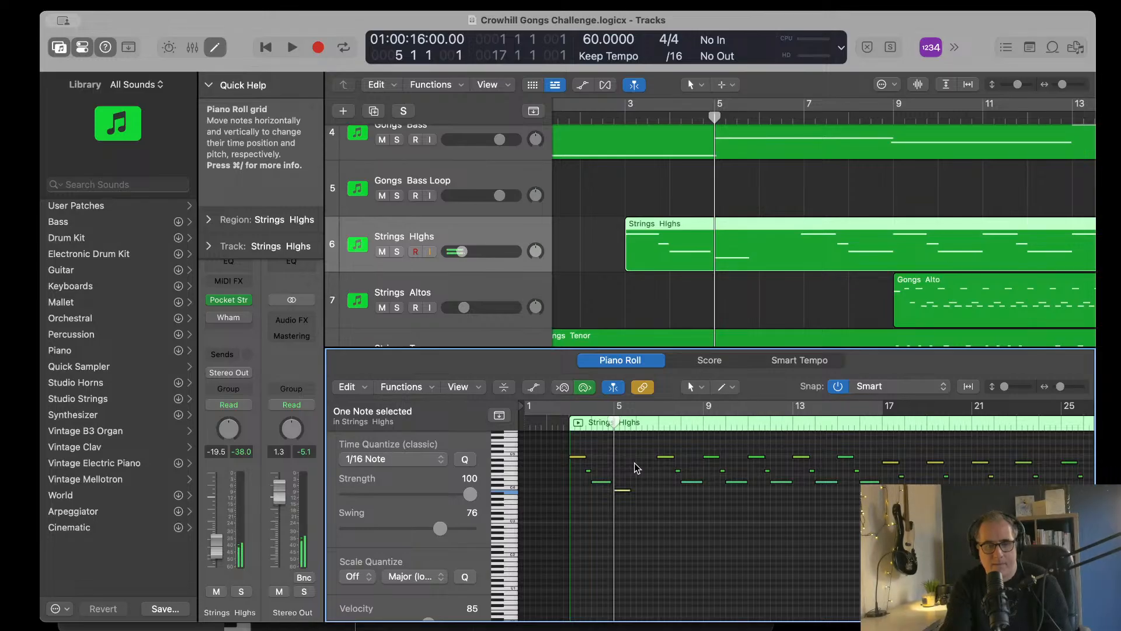
double_click(612, 116)
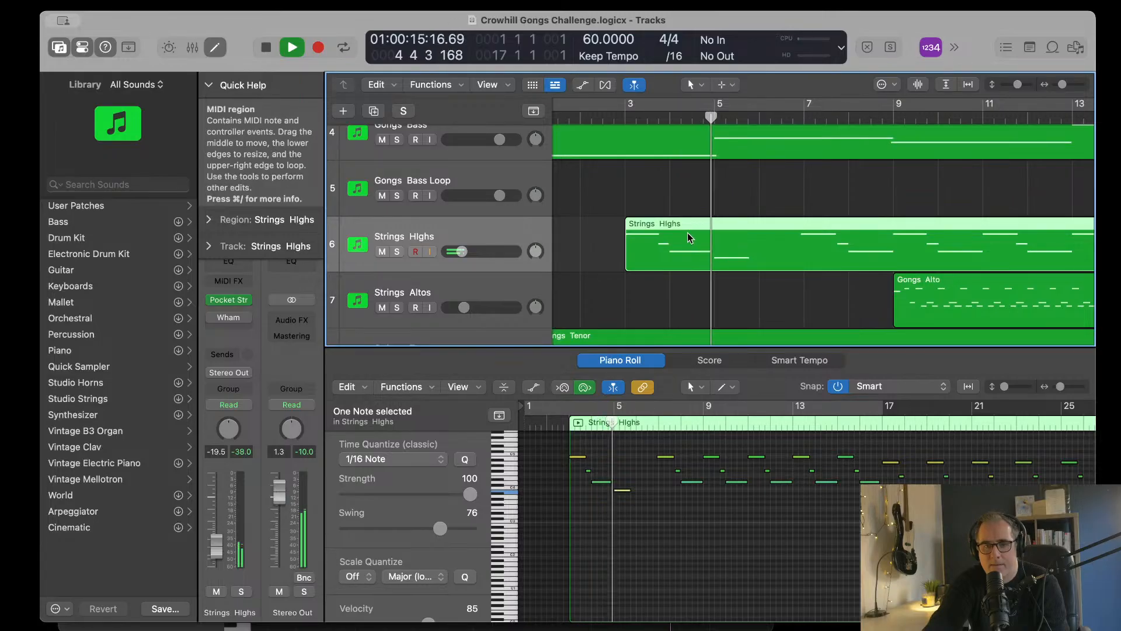
key(space)
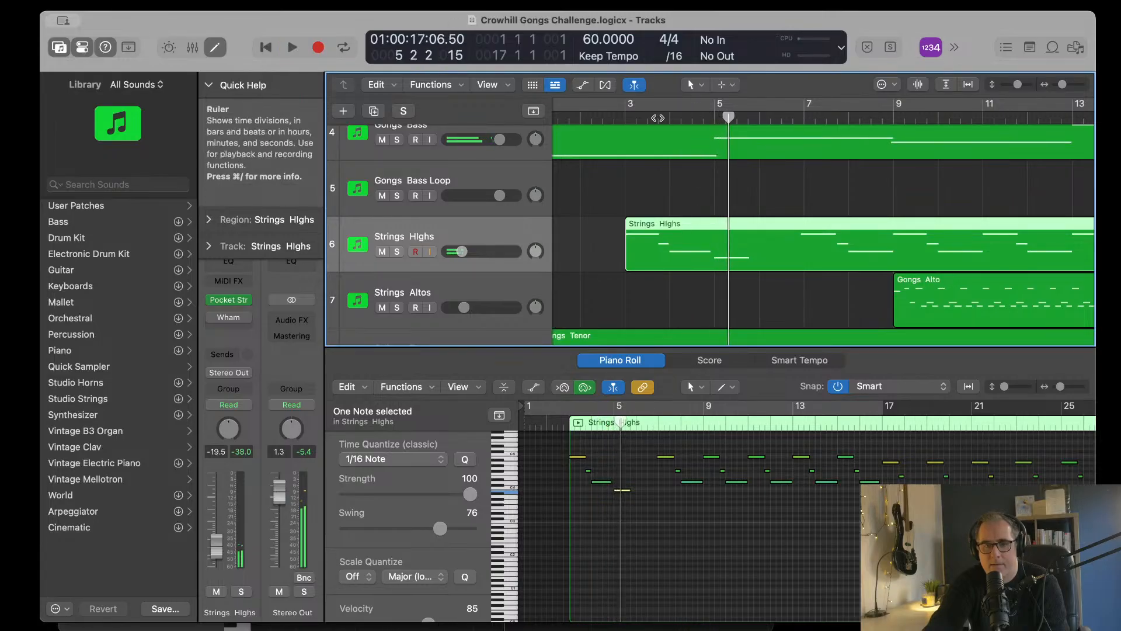
Step: Shorten the Strings Highs note at bar 4 to two beats and move the lowered bar 5 note to beat 3 of bar 4
click(658, 118)
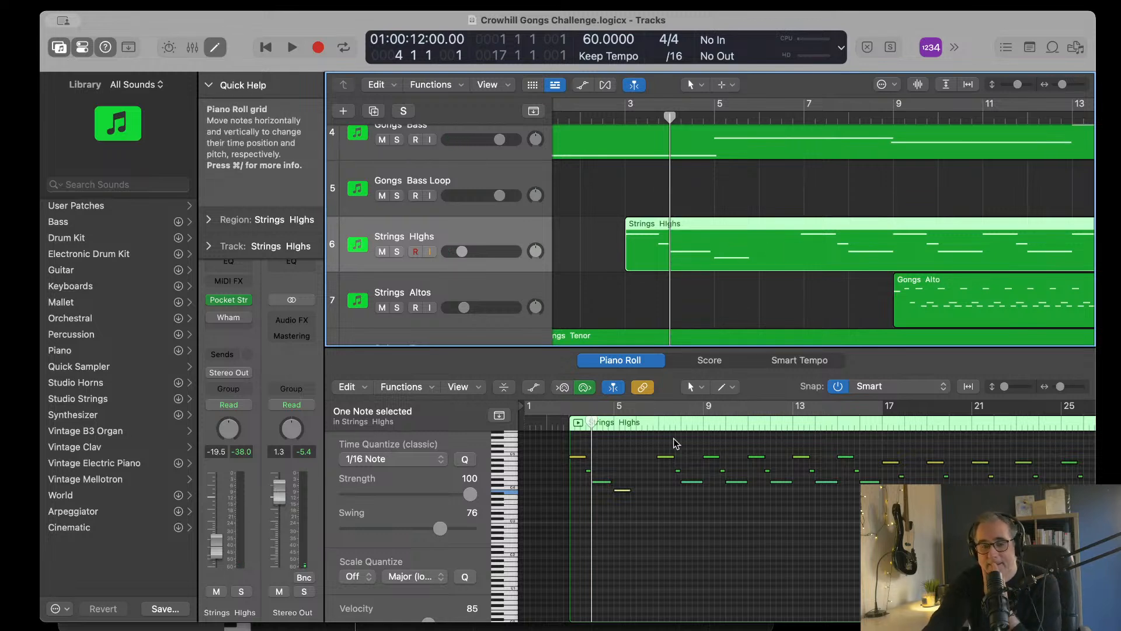
click(605, 483)
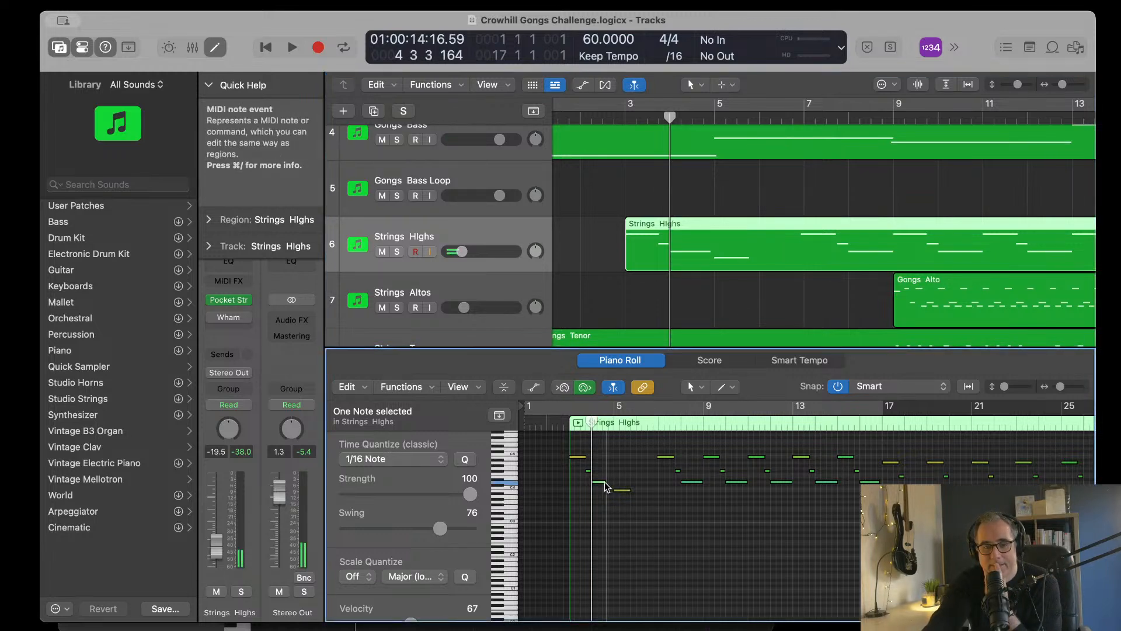
key(super+Right)
key(super+Right)
key(super+Right)
key(super+Right)
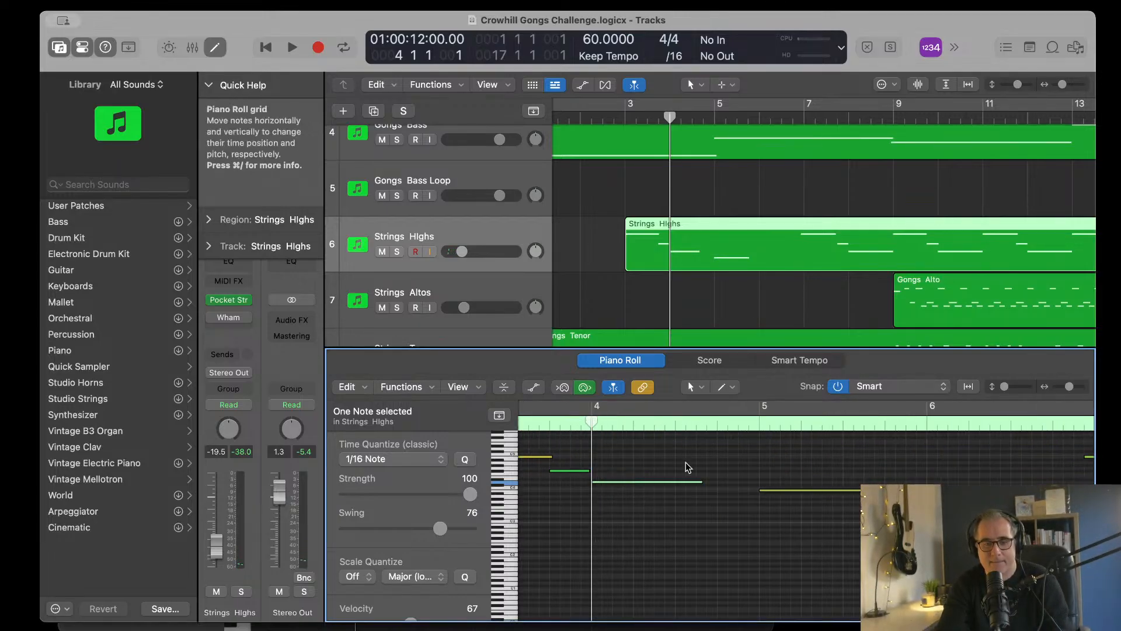
drag(700, 482, 700, 482)
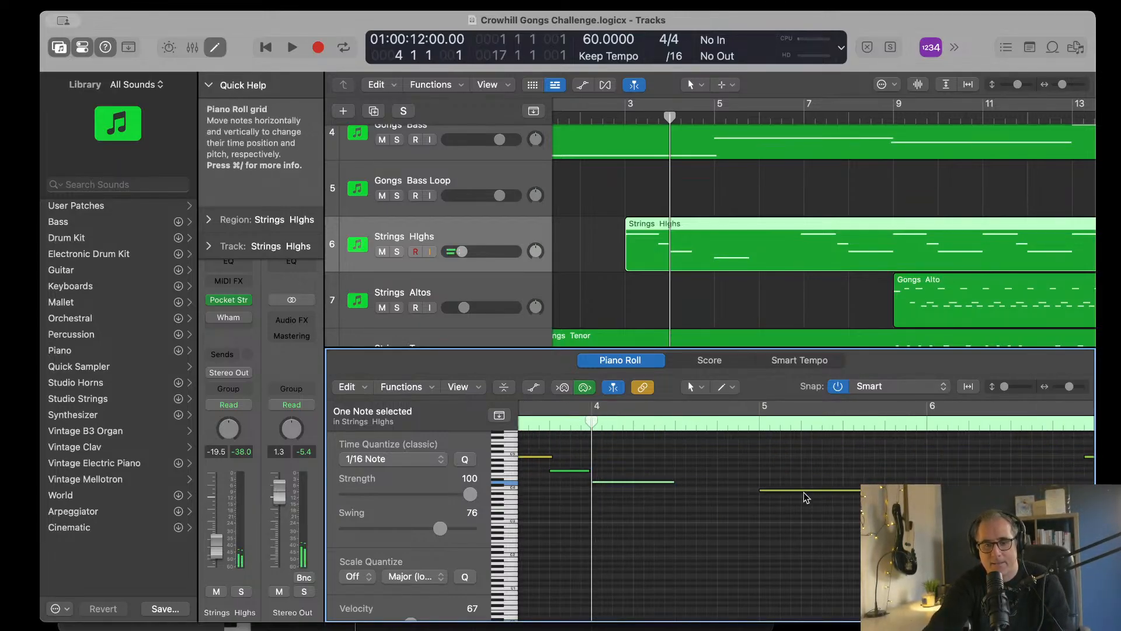
drag(800, 489, 759, 490)
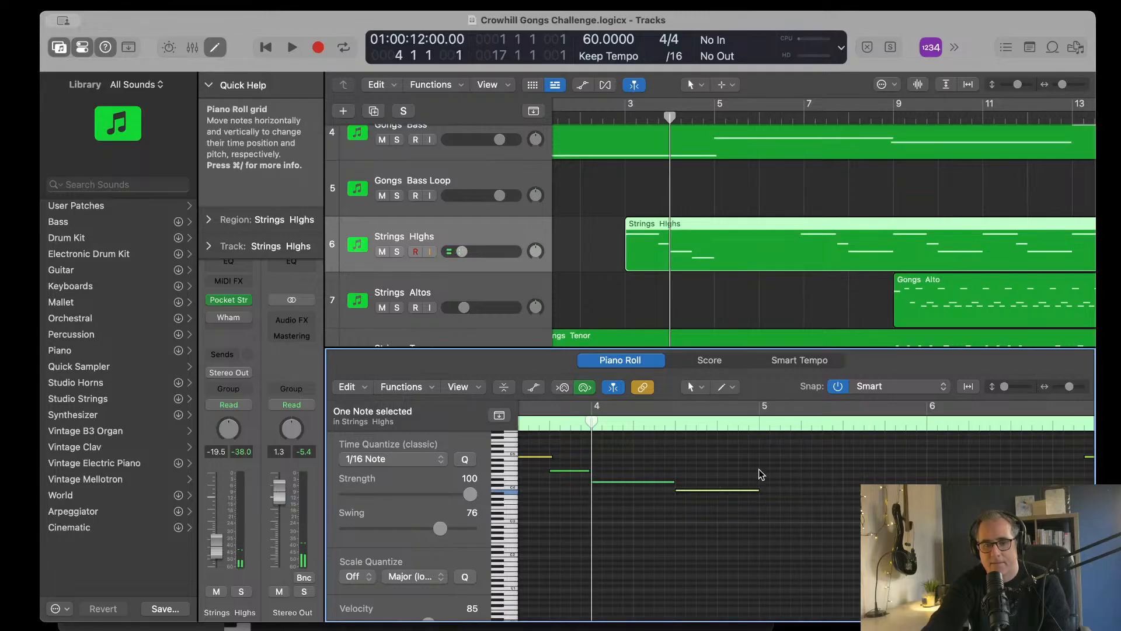
Step: Add a two-beat note at bar 5 of the Strings Highs region and lower it by three semitones
click(770, 469)
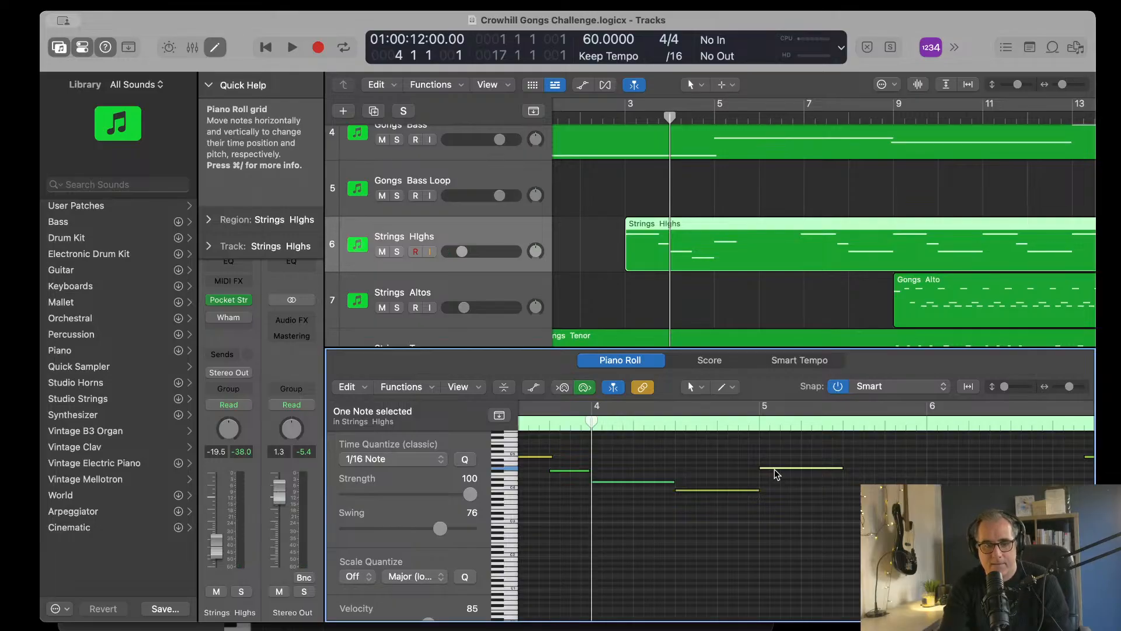
key(alt+Down)
key(alt+Down)
key(alt+Down)
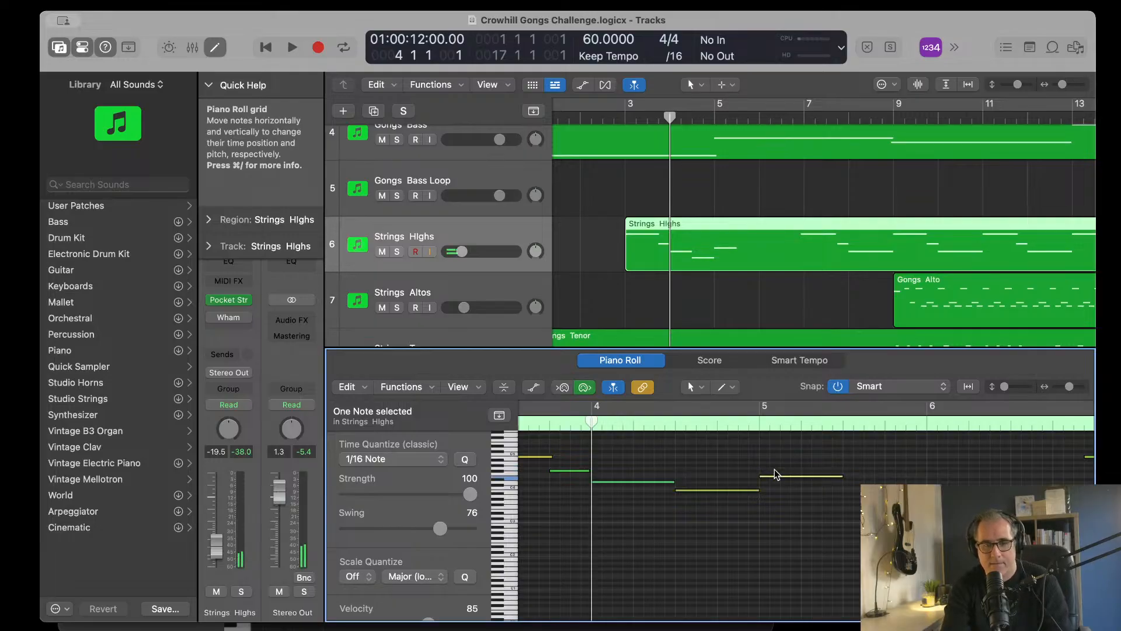
Step: Audition the Strings Highs line from bar 3 and lengthen its bar 5 note to fill the whole bar
scroll(685, 441, left, 3)
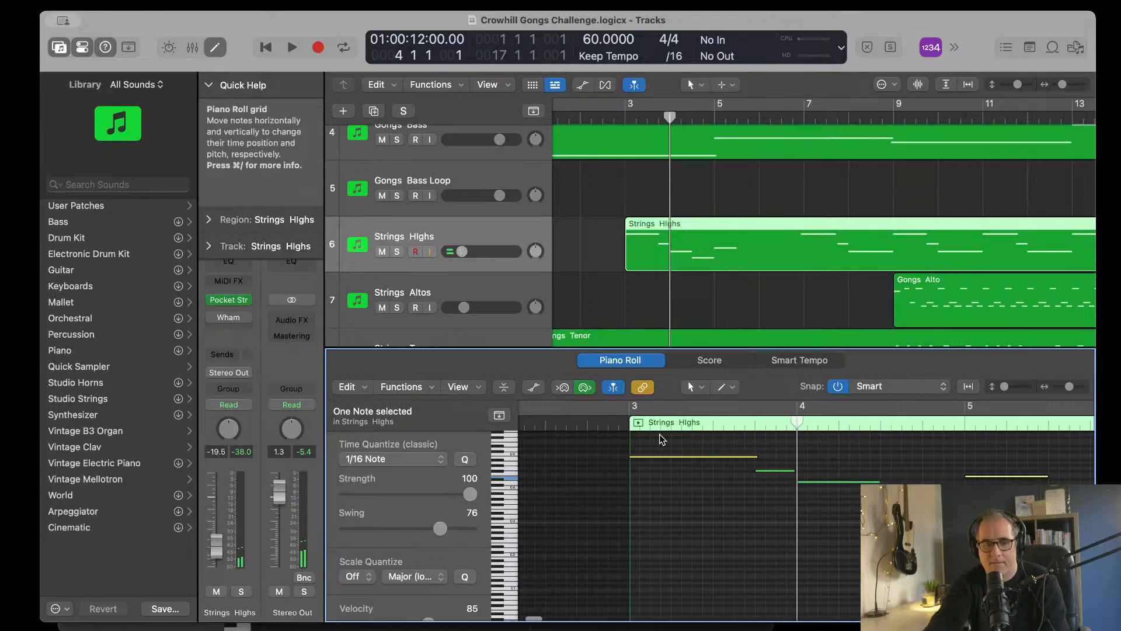
click(623, 421)
key(space)
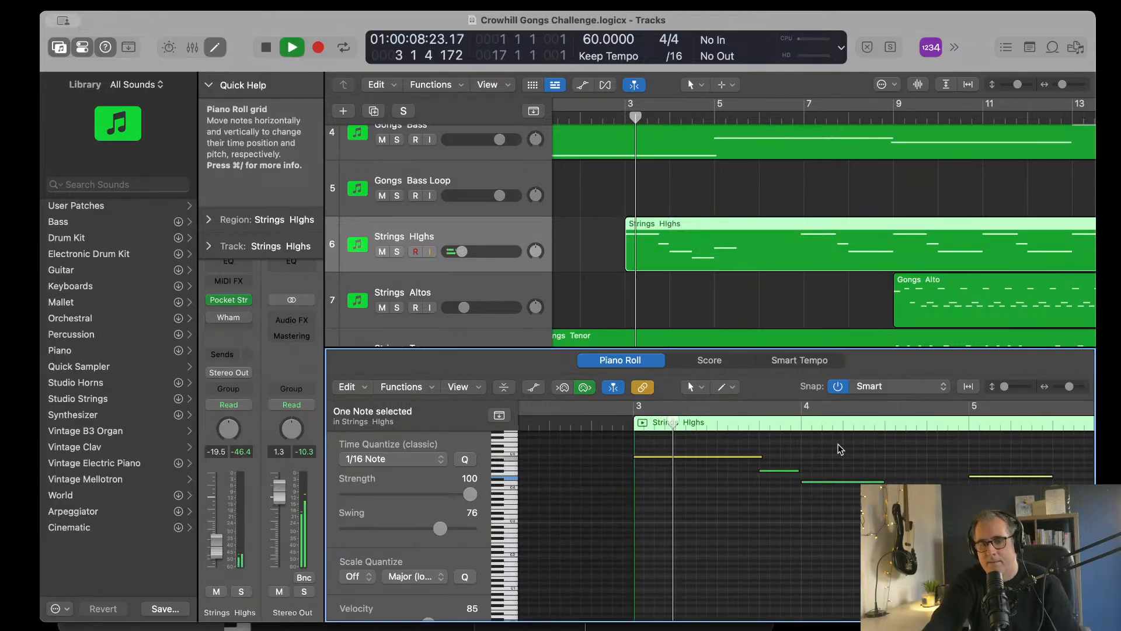
scroll(897, 467, left, 2)
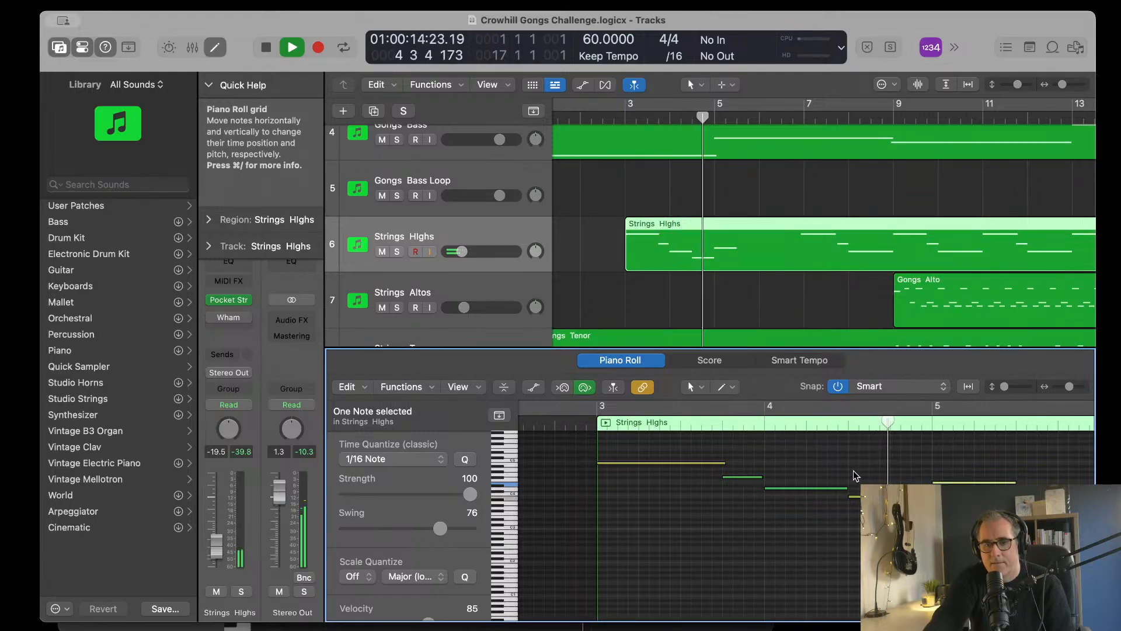
scroll(853, 471, right, 2)
scroll(887, 461, right, 6)
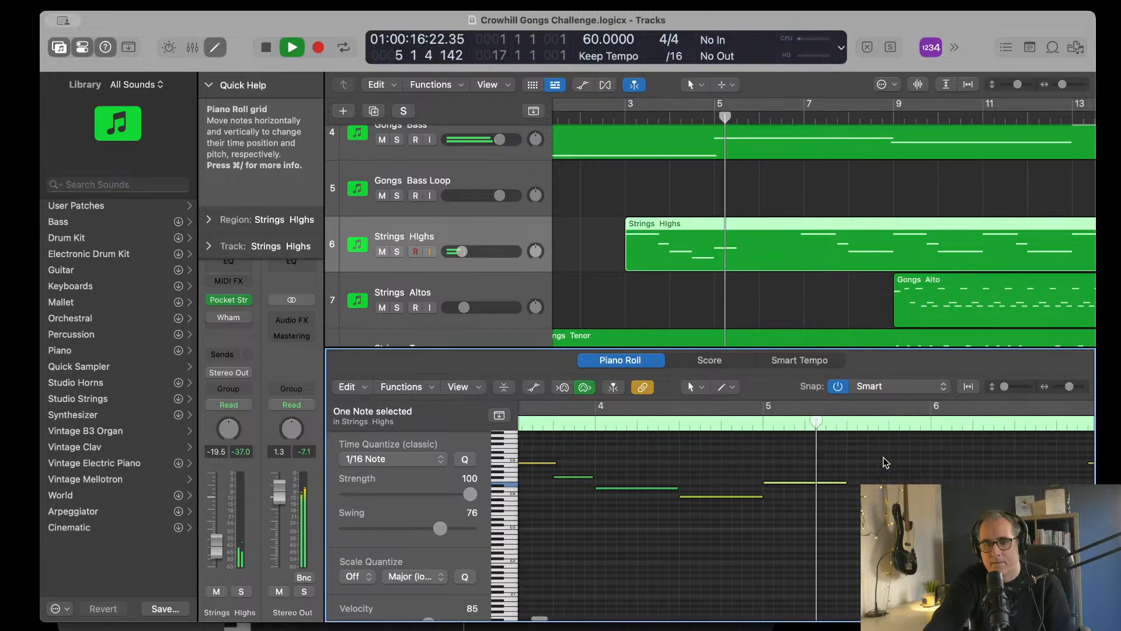
key(space)
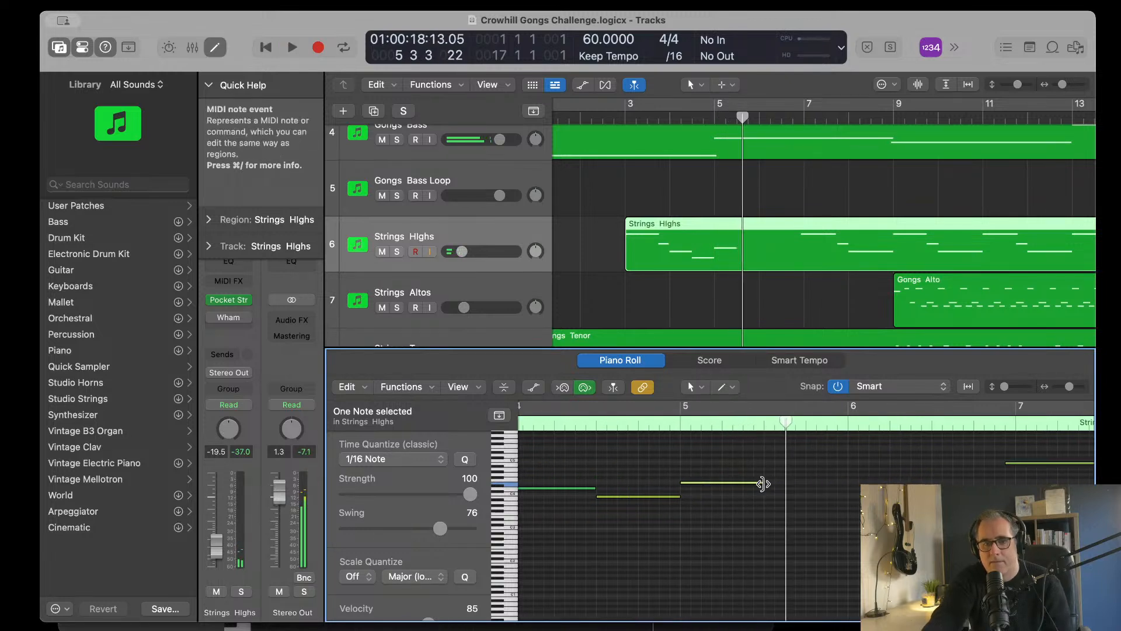
drag(824, 486, 846, 486)
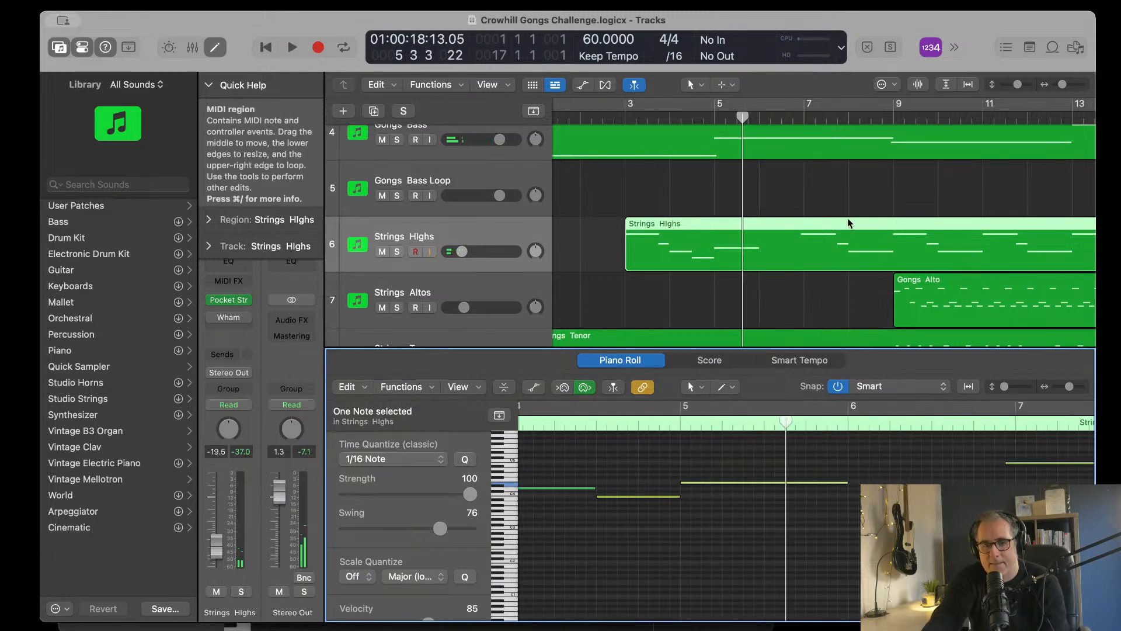
Step: Play the arrangement from bar 1 and review the Gongs and Strings tracks up to bar 5
scroll(847, 218, left, 1)
double_click(559, 117)
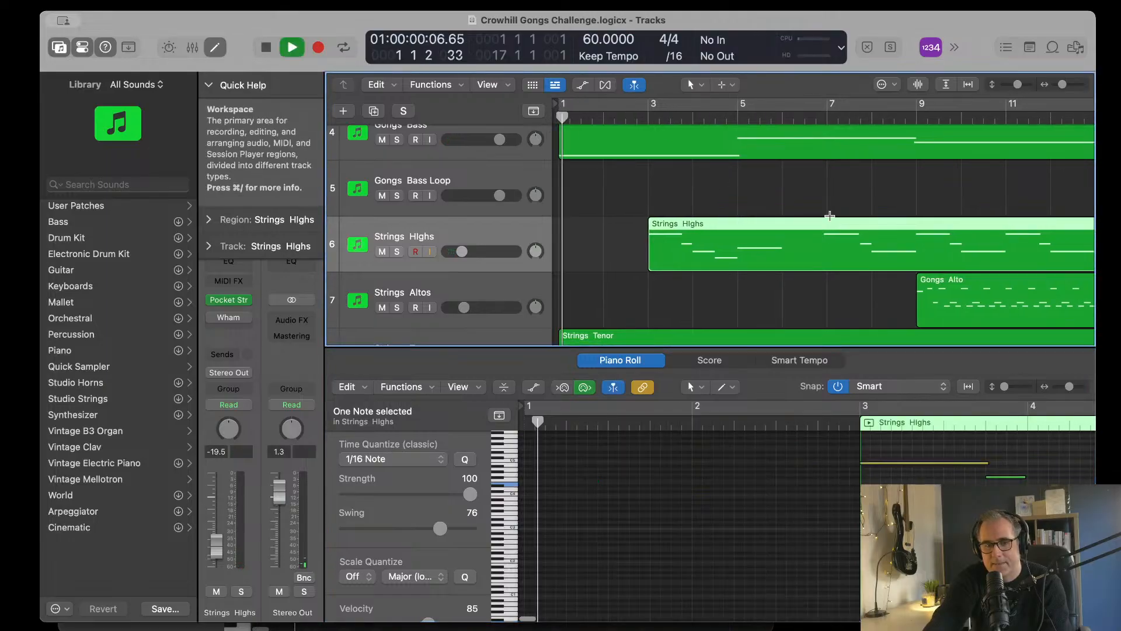
key(space)
drag(568, 117, 559, 117)
key(space)
scroll(740, 250, up, 6)
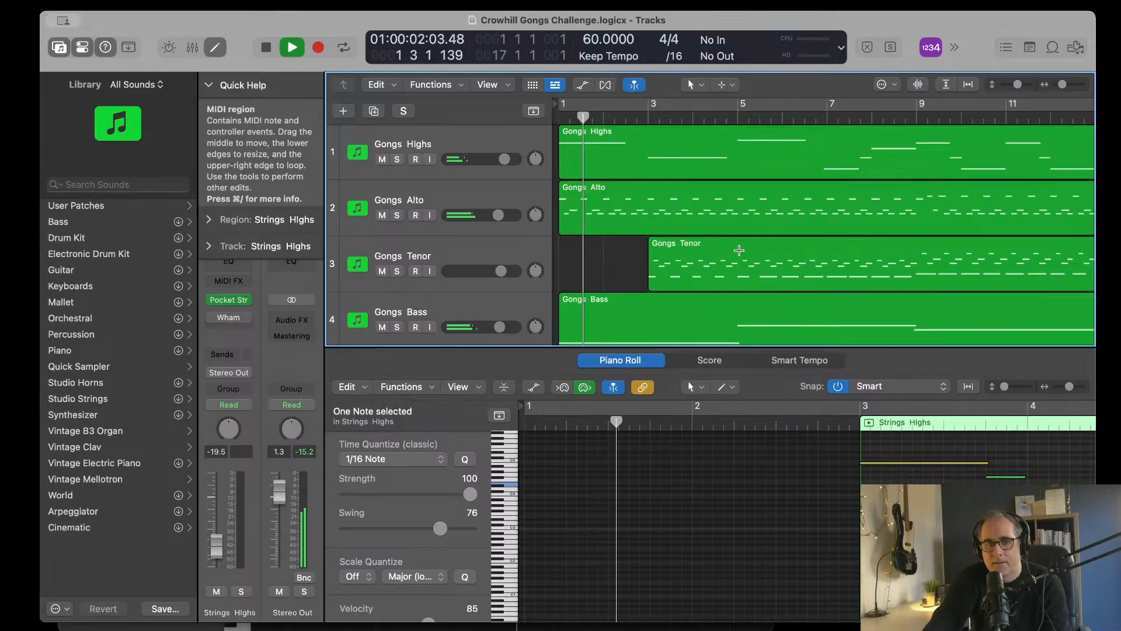
scroll(740, 250, down, 5)
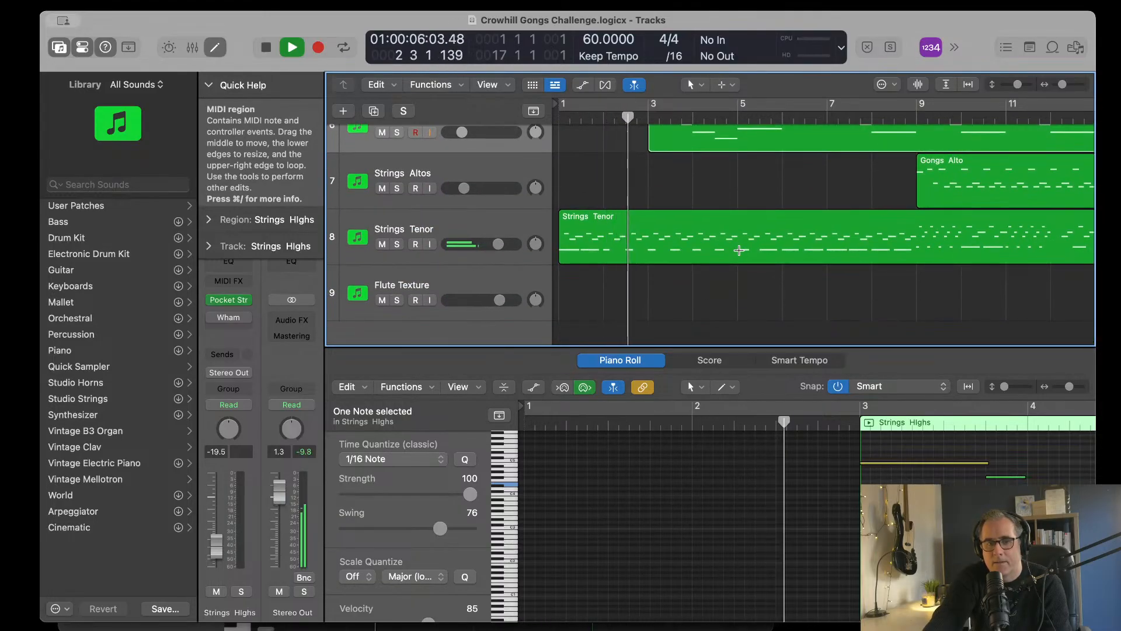
scroll(856, 239, up, 5)
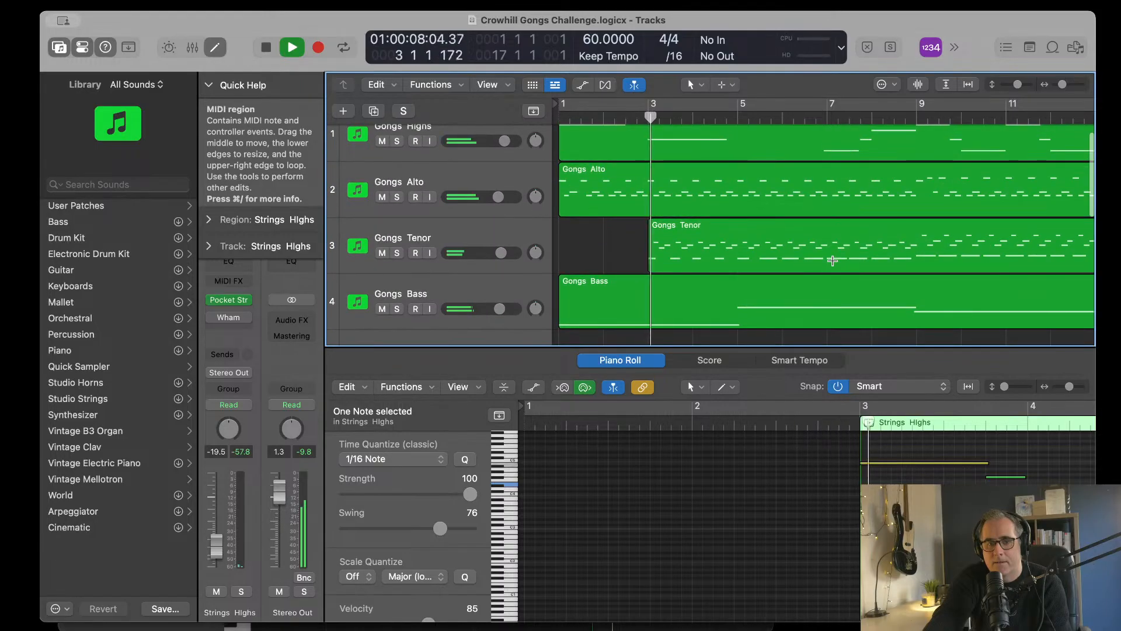
scroll(833, 260, down, 5)
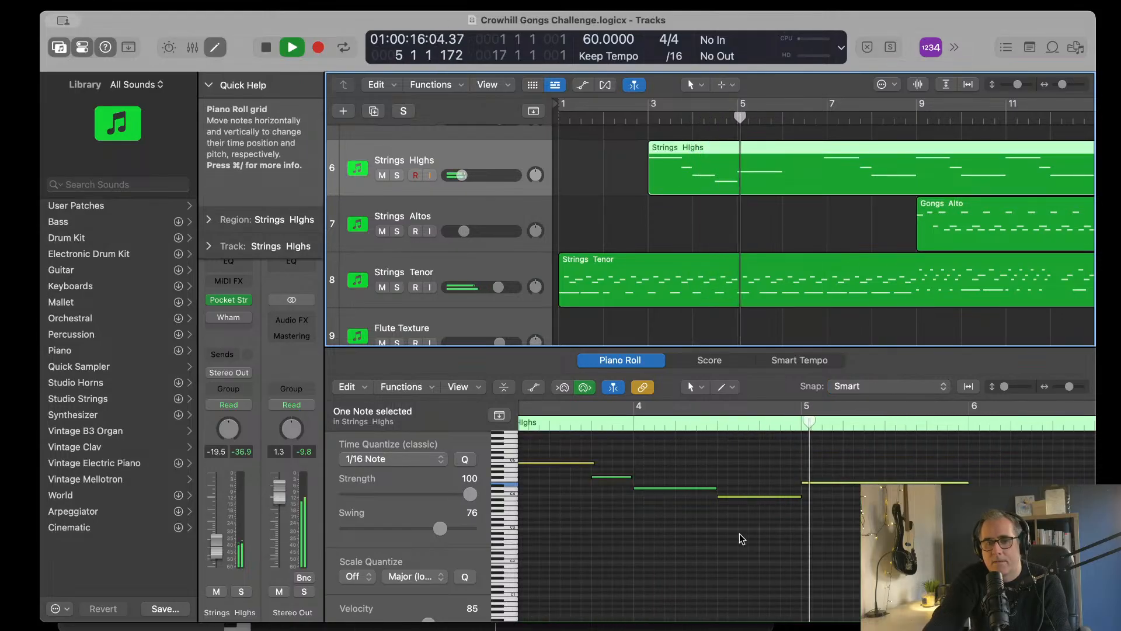
Step: Delete the two descending Strings Highs notes at beat 4 of bar 3 and the start of bar 4
key(space)
drag(612, 464, 678, 507)
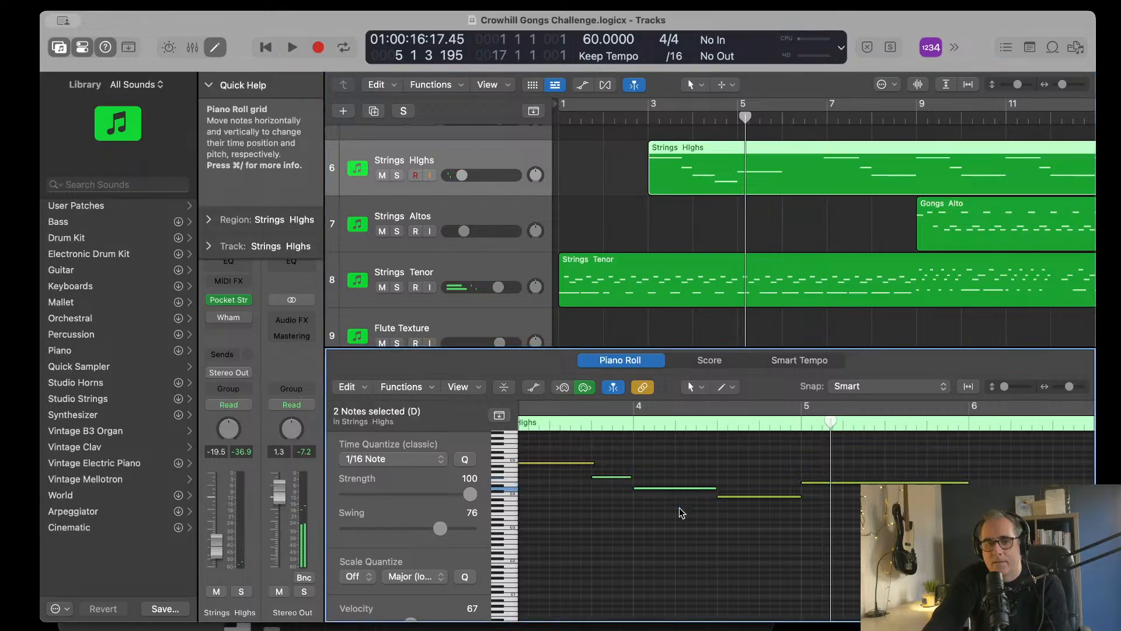
key(Delete)
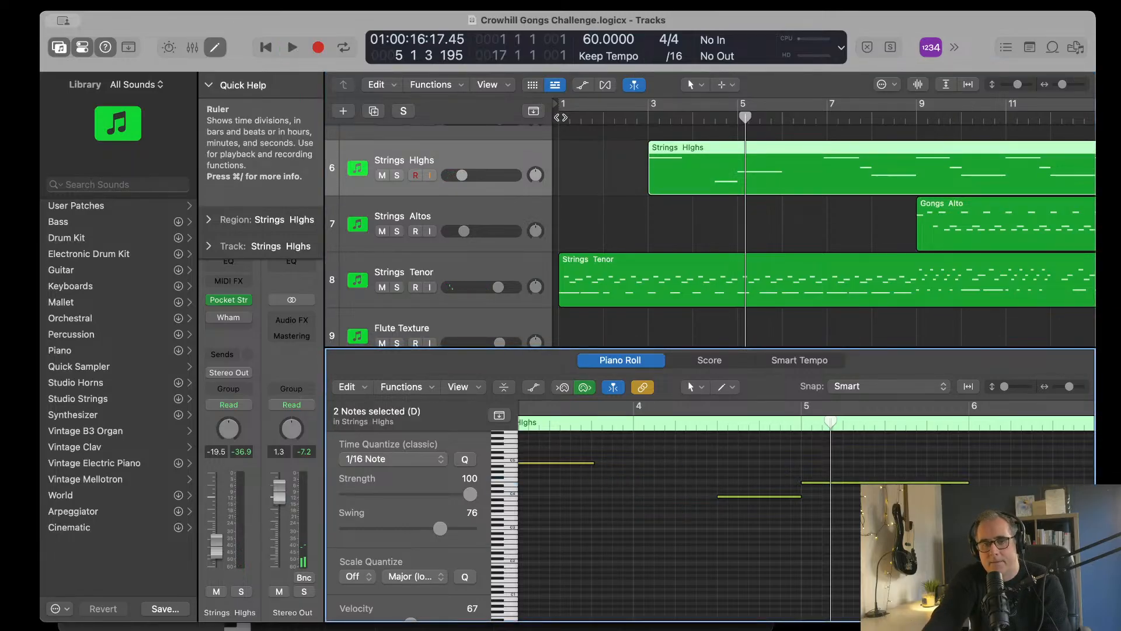
Step: Audition the thinned Strings Highs line from bar 1 into bar 6 against the other tracks
click(756, 216)
key(Return)
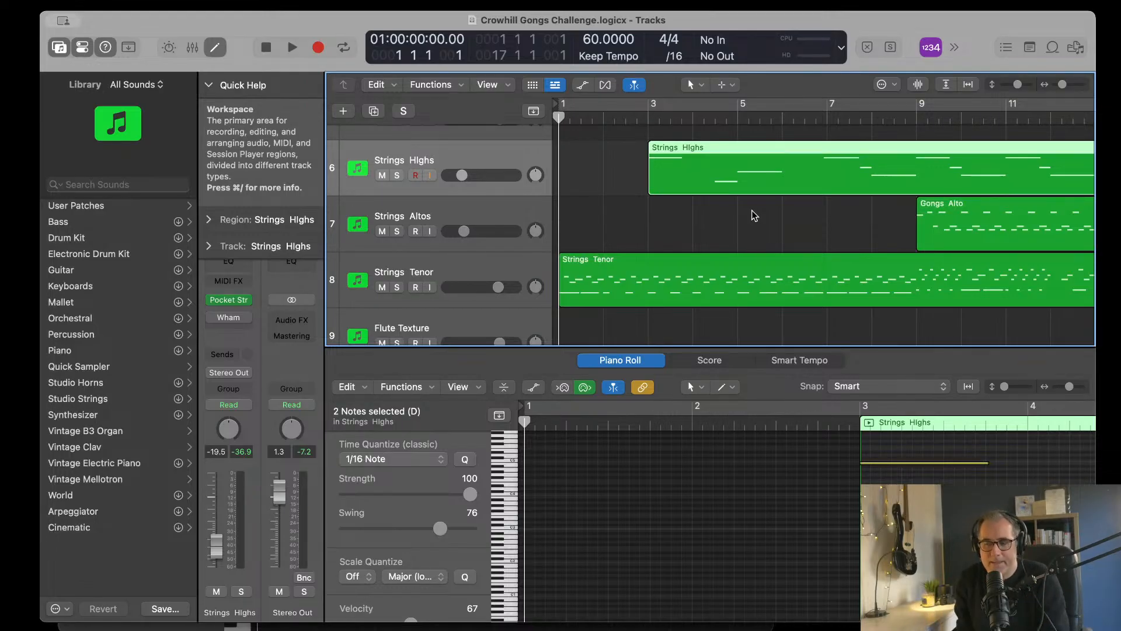
key(space)
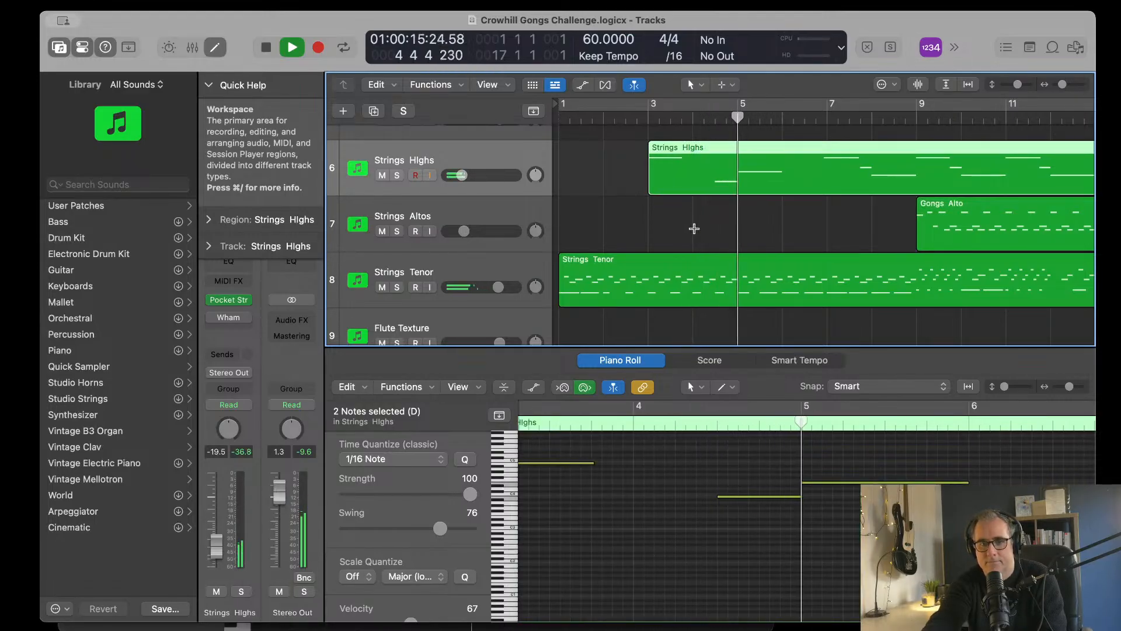
scroll(920, 215, up, 4)
scroll(919, 215, down, 6)
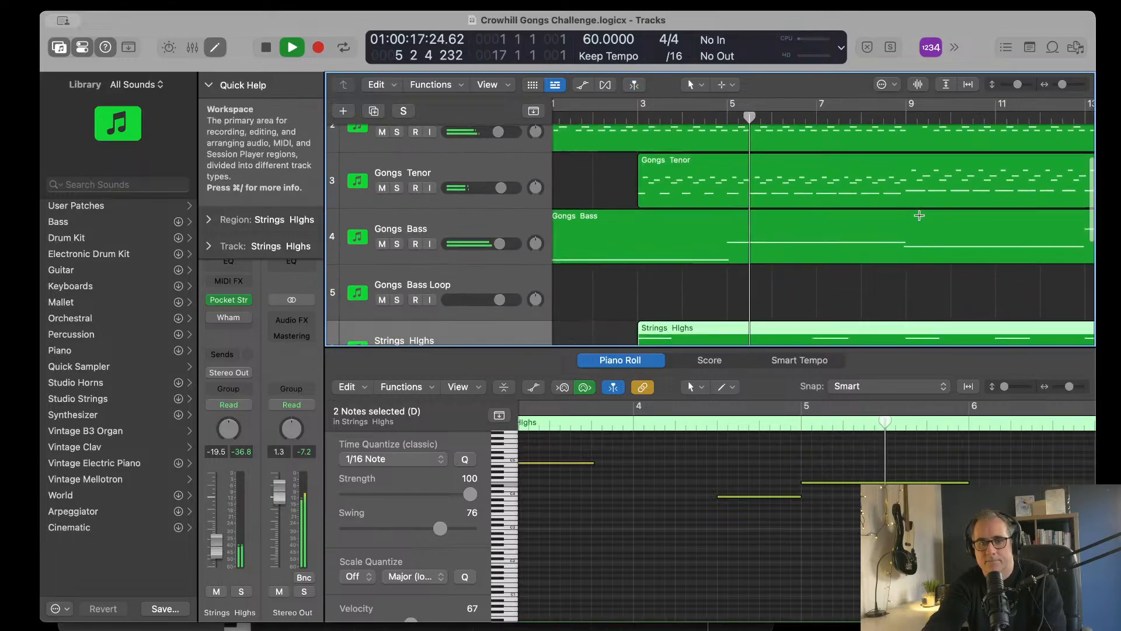
scroll(920, 214, up, 4)
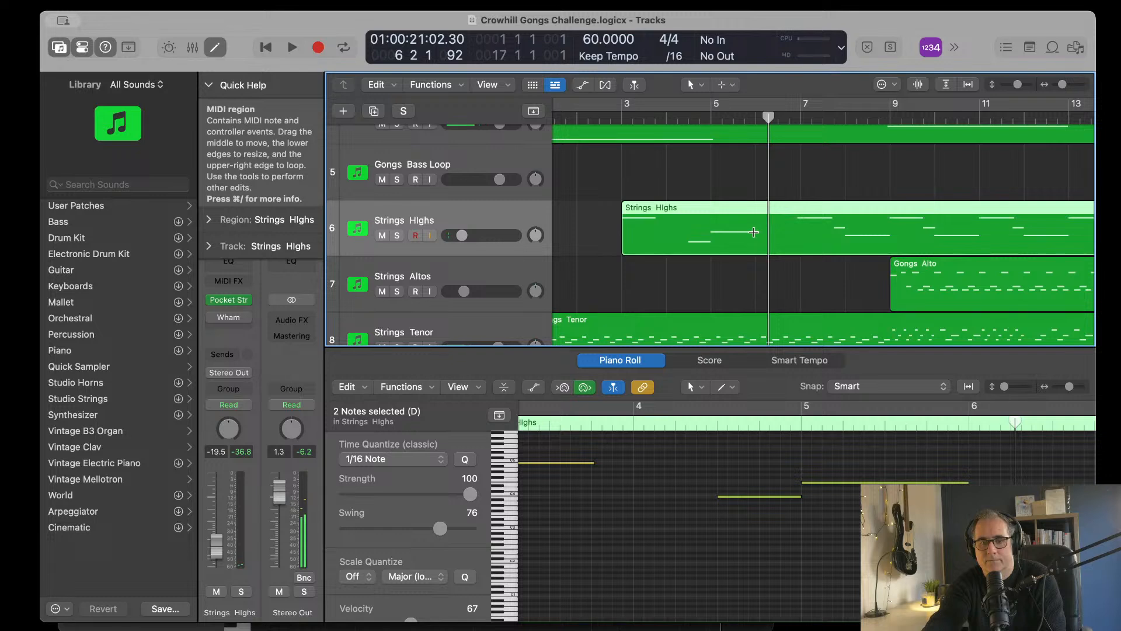
Step: Lengthen the Strings Highs note at bar 5 so it ends at beat 3 of bar 6
scroll(958, 471, right, 5)
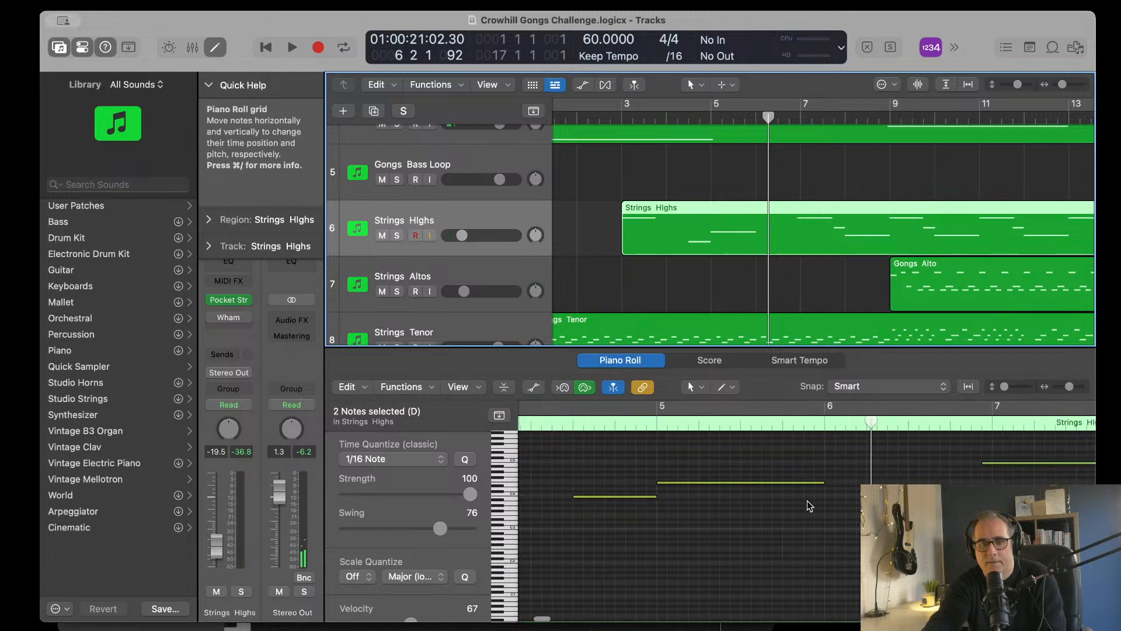
click(824, 485)
drag(821, 482, 917, 490)
Step: Add a Strings Highs note at beat 3 of bar 6, slightly lower than the preceding one, and shorten it to end at bar 7
super+click(918, 487)
scroll(917, 490, right, 4)
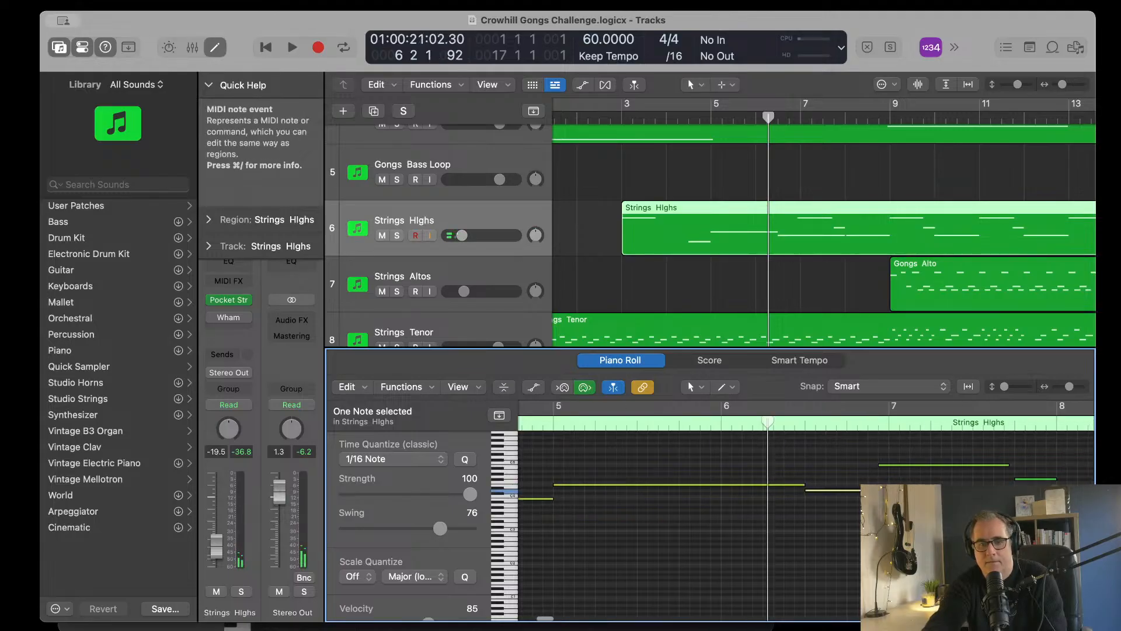
scroll(917, 490, right, 5)
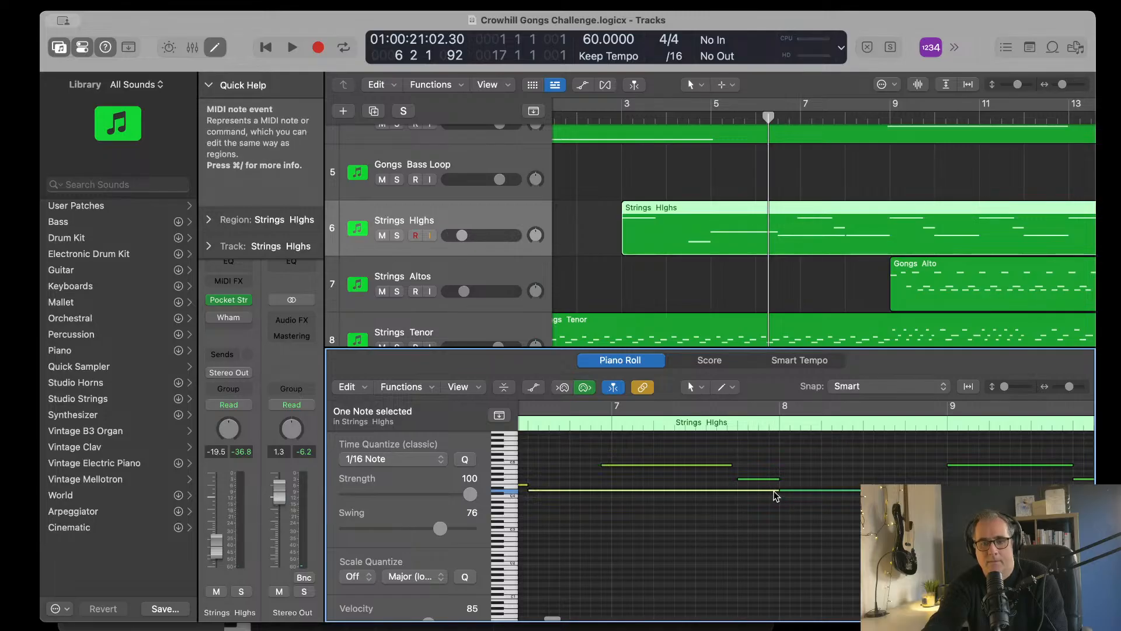
drag(749, 491, 610, 492)
scroll(703, 486, left, 8)
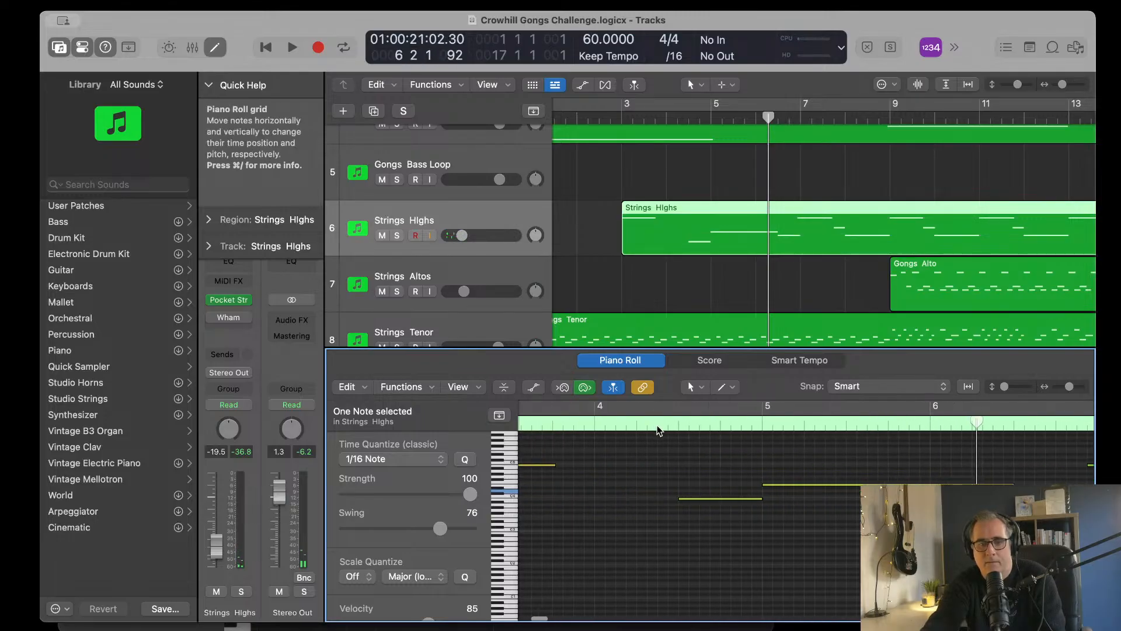
Step: Audition the Strings Highs line from bar 4 and trim the start of the added bar 6 note to beat 4
double_click(658, 430)
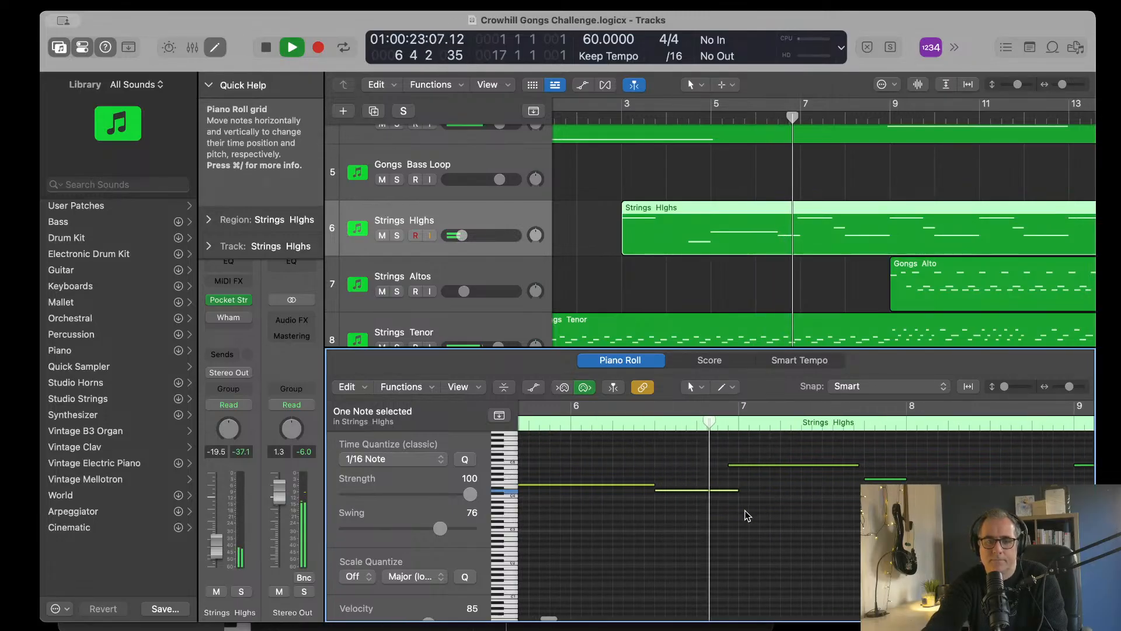
key(space)
drag(656, 492, 698, 491)
key(space)
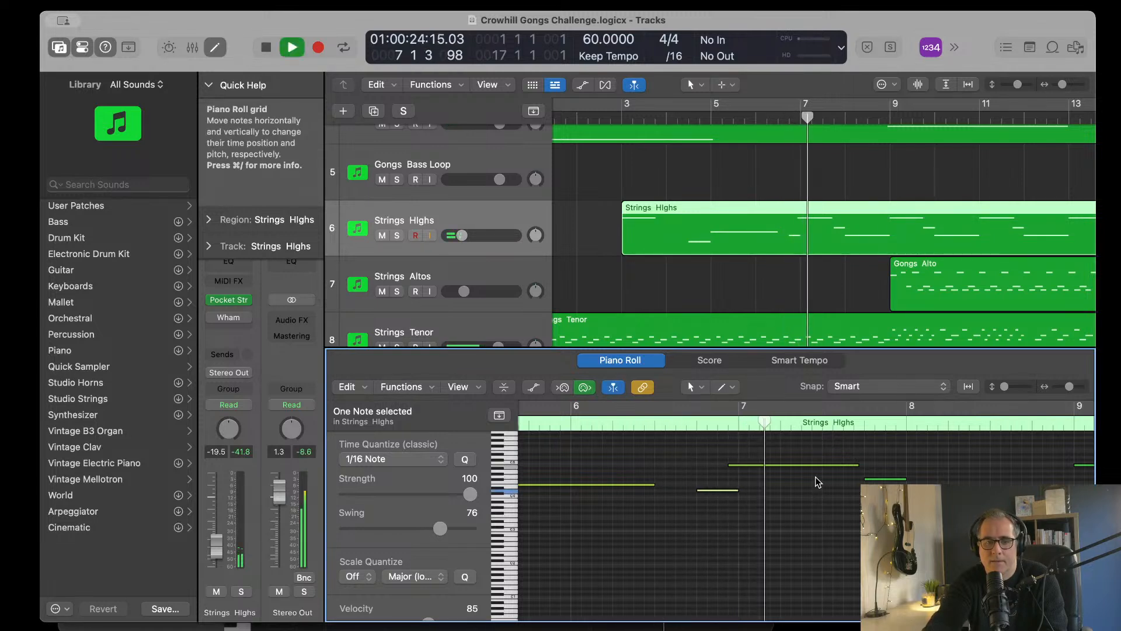
Step: Slightly lengthen the long Strings Highs note at bar 7 and delete the short note at beat 4 of that bar
click(860, 467)
drag(859, 466, 864, 466)
click(880, 471)
click(884, 479)
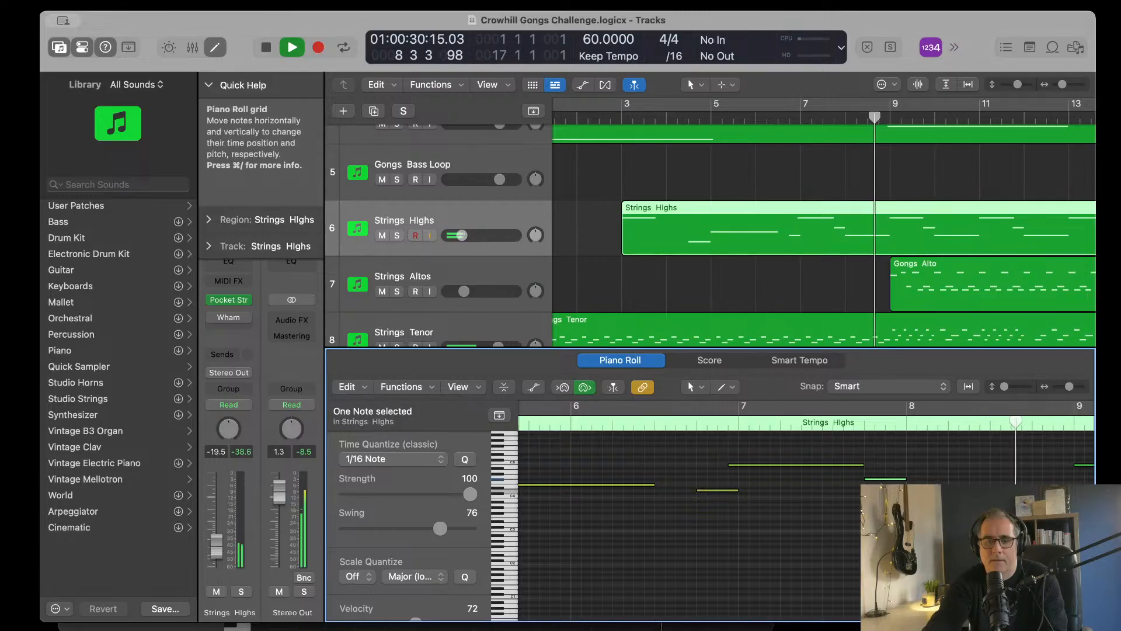
key(Delete)
scroll(920, 484, right, 3)
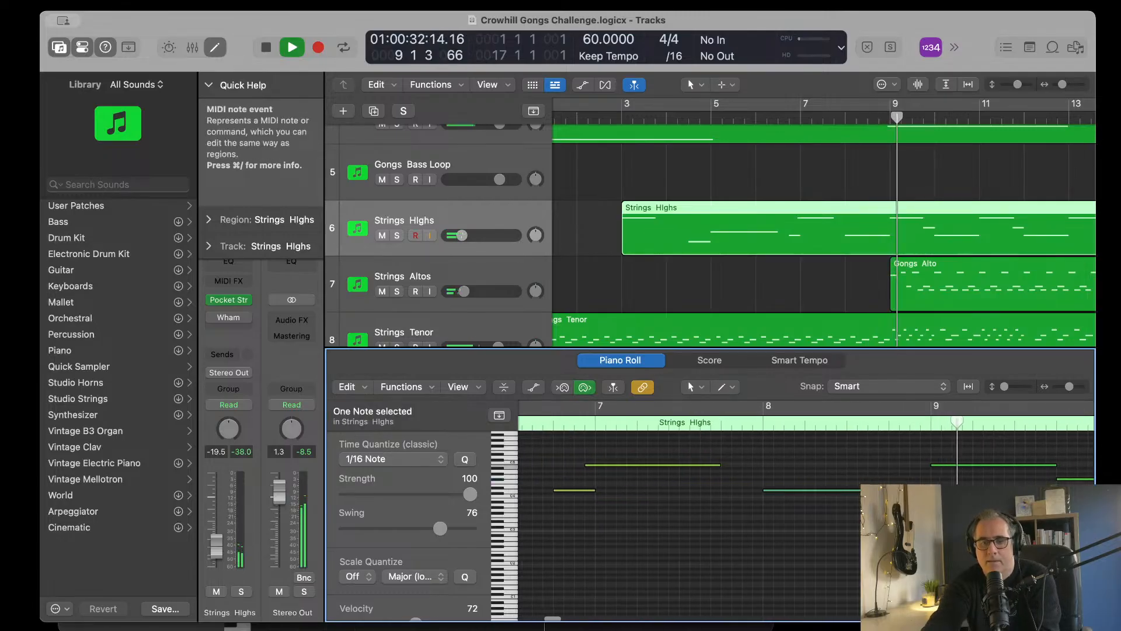
Step: Raise the Strings Highs note at bar 9 by three semitones and audition the passage from bar 8
key(space)
scroll(942, 469, right, 3)
scroll(942, 469, right, 1)
mouse_move(895, 465)
mouse_down()
mouse_move(907, 462)
mouse_move(907, 478)
mouse_move(893, 488)
mouse_move(892, 474)
mouse_up()
scroll(908, 467, up, 1)
scroll(908, 478, up, 1)
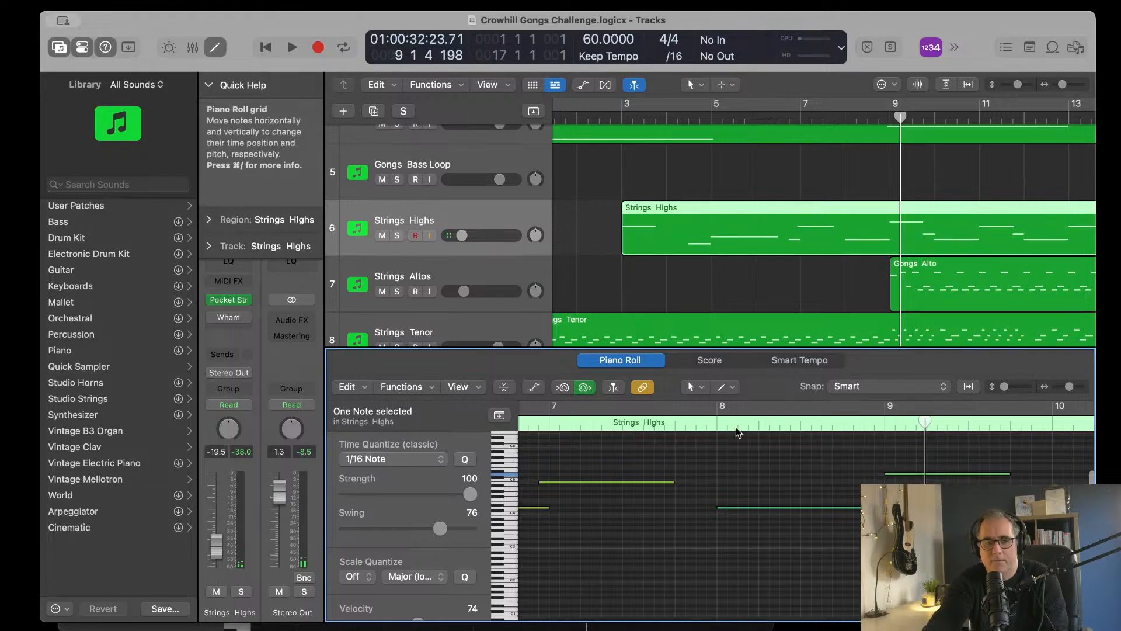
click(706, 423)
key(space)
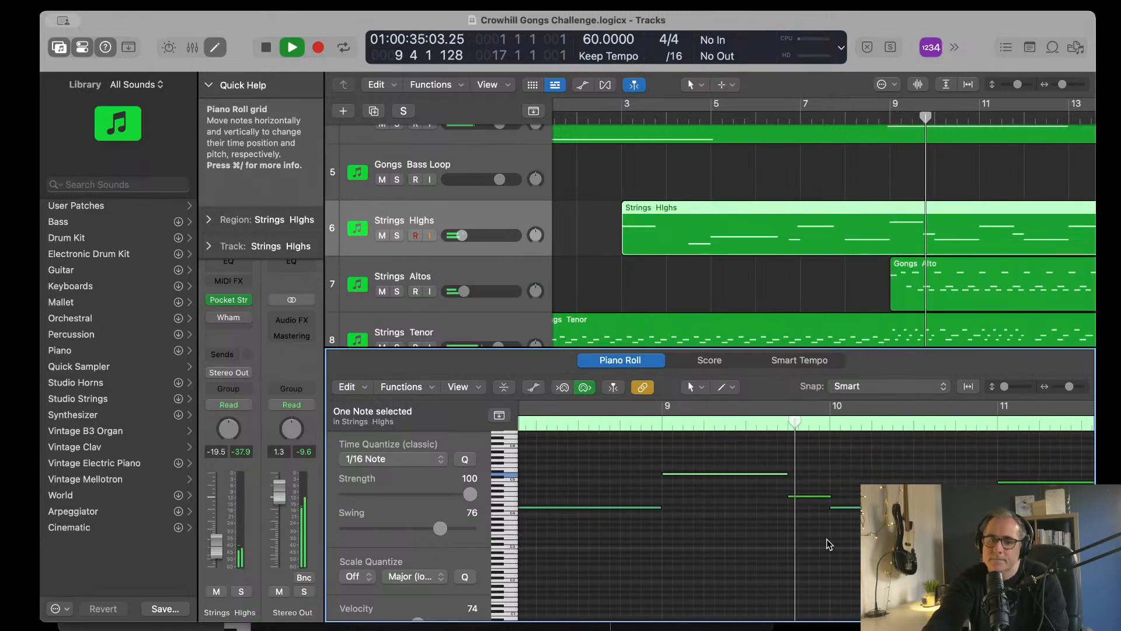
Step: Raise the Strings Highs note at beat 4 of bar 9 by one semitone and the bar 10 note by four, auditioning from bar 9
key(space)
click(806, 496)
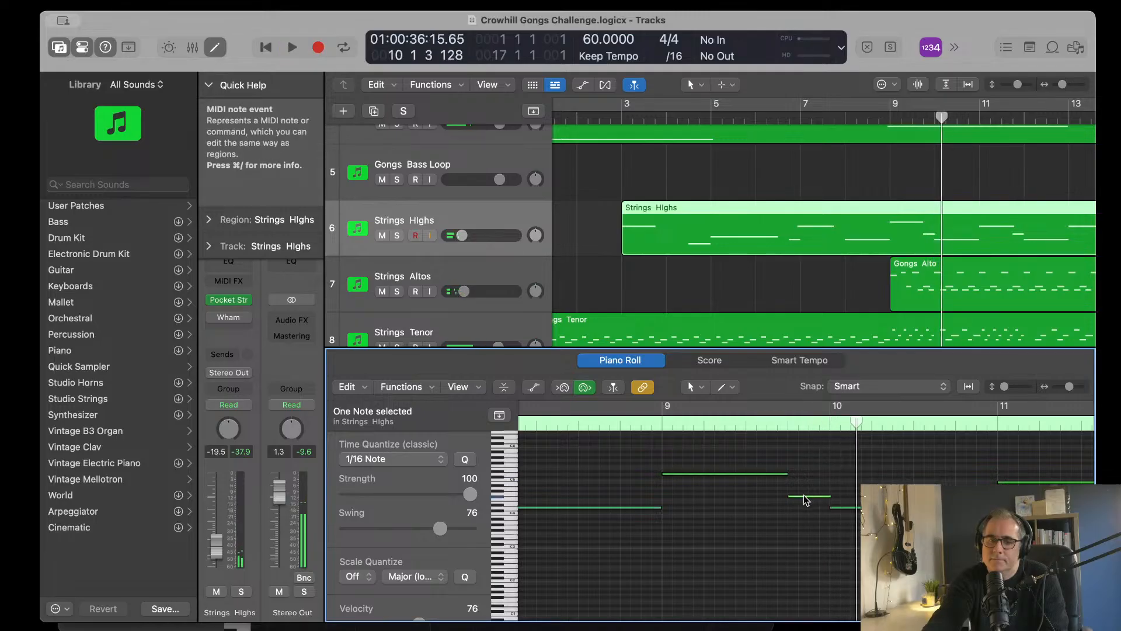
drag(803, 496, 803, 493)
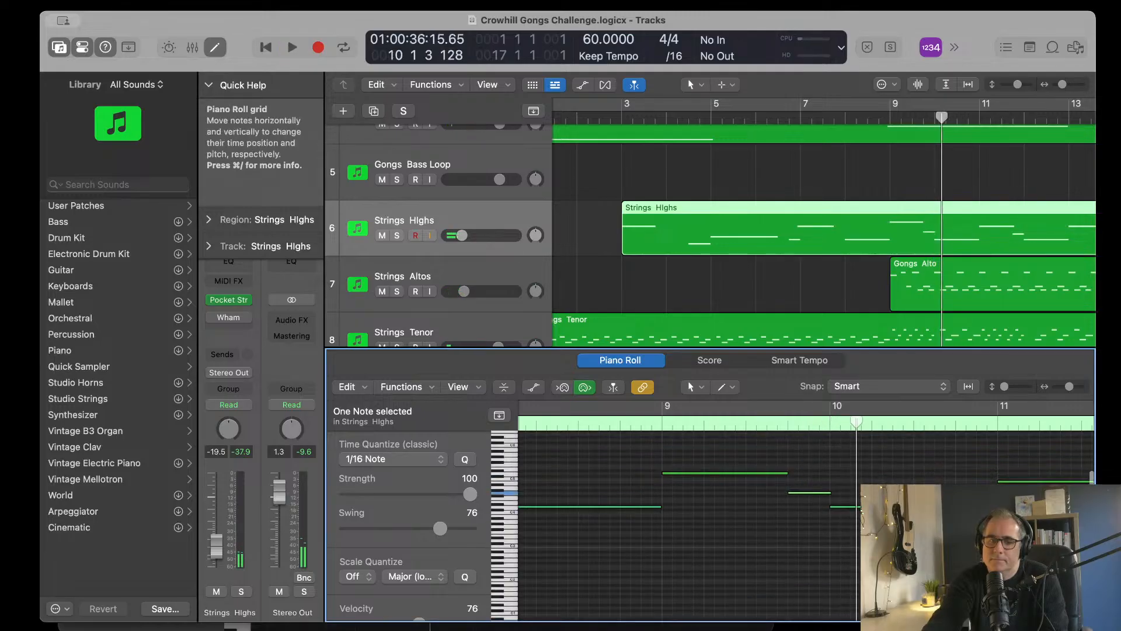
click(856, 512)
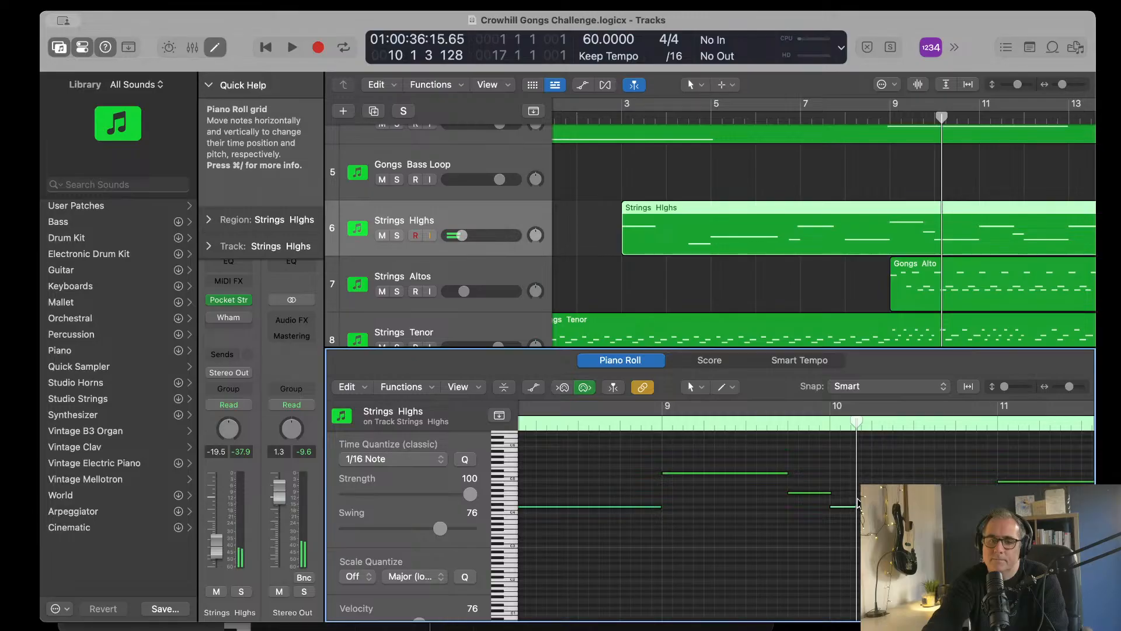
click(857, 507)
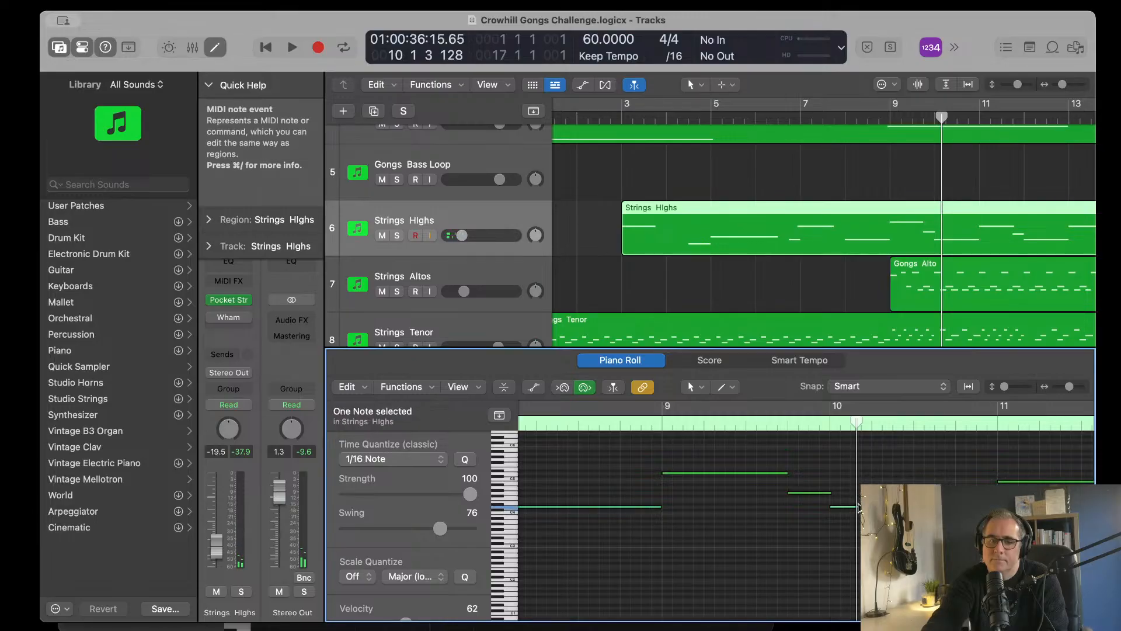
drag(859, 507, 858, 499)
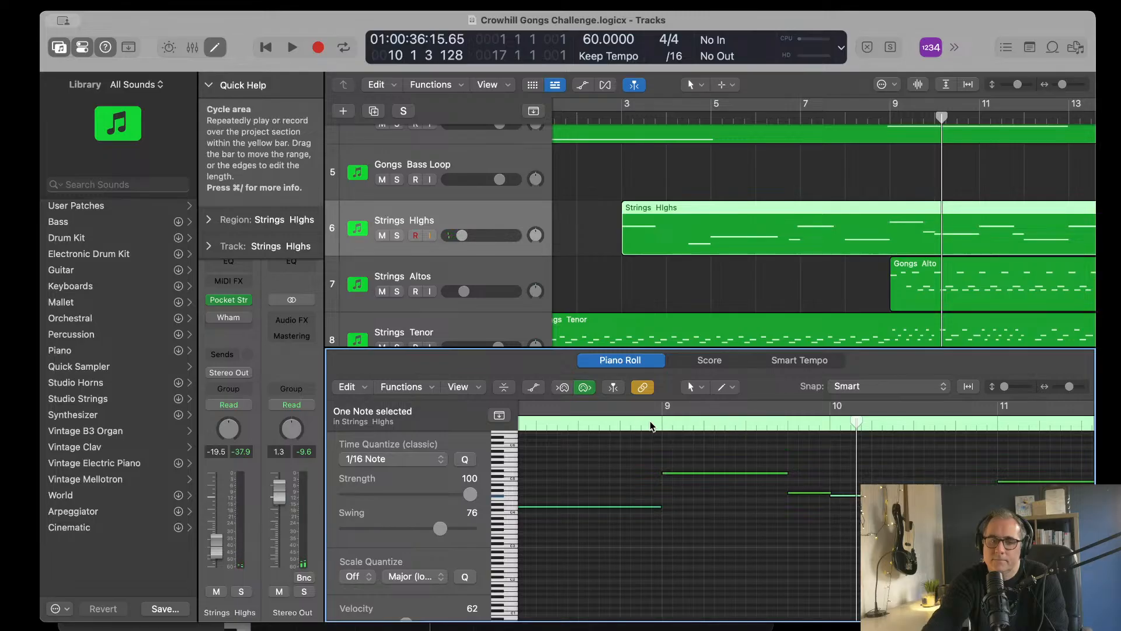
click(652, 426)
key(space)
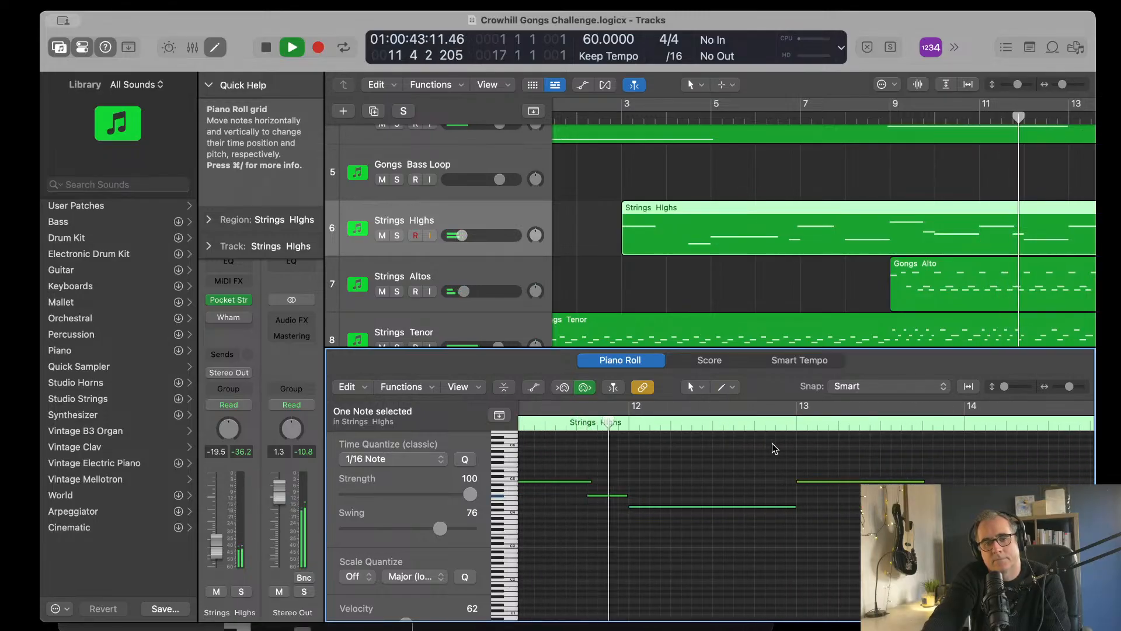
Step: Raise the long Strings Highs note at bar 12 by five semitones and audition the change
key(space)
scroll(666, 505, up, 1)
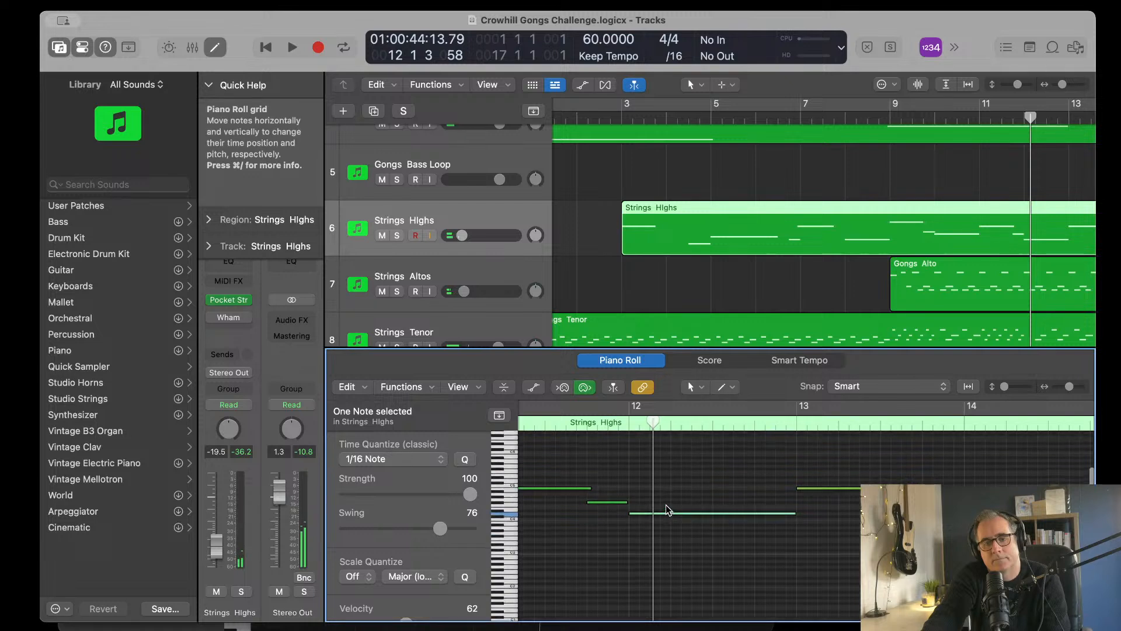
click(666, 505)
click(574, 490)
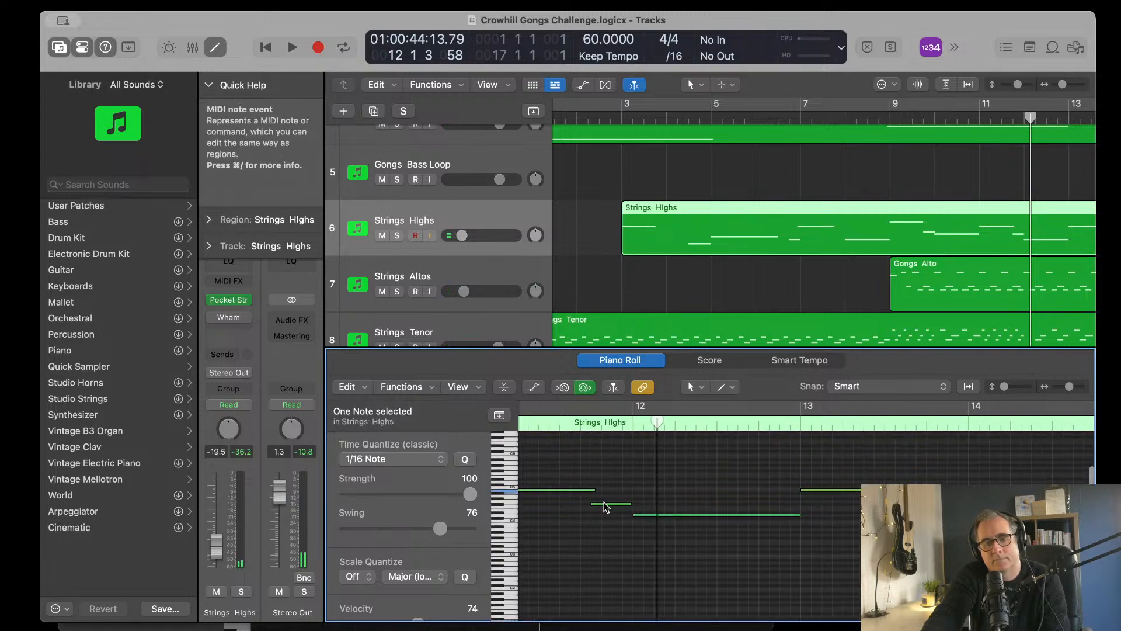
click(605, 504)
drag(654, 516, 653, 506)
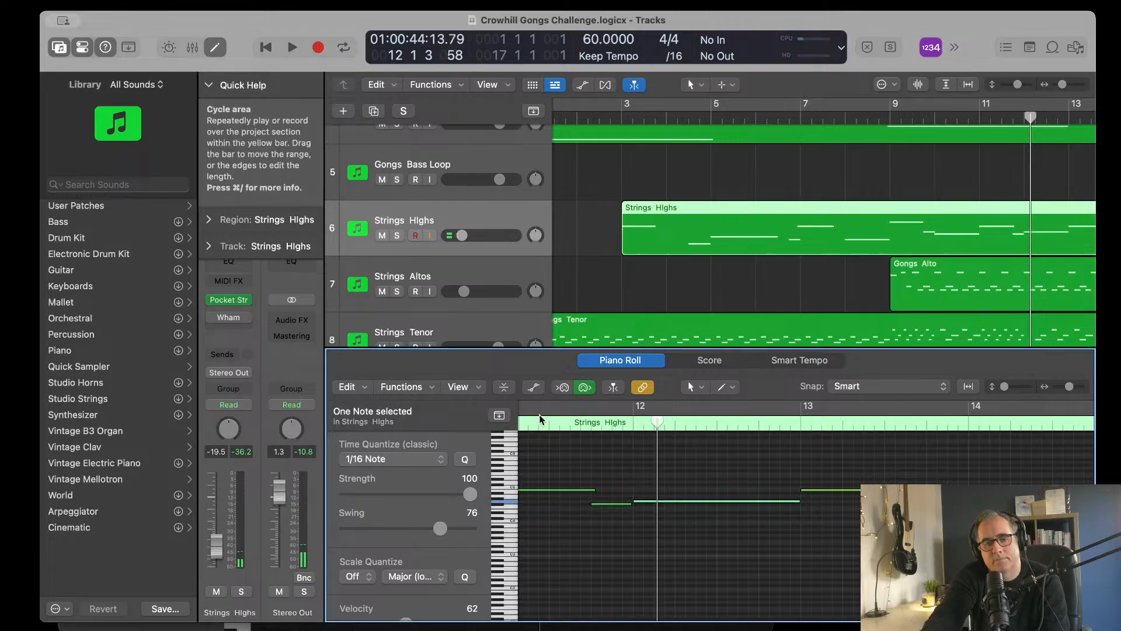
key(space)
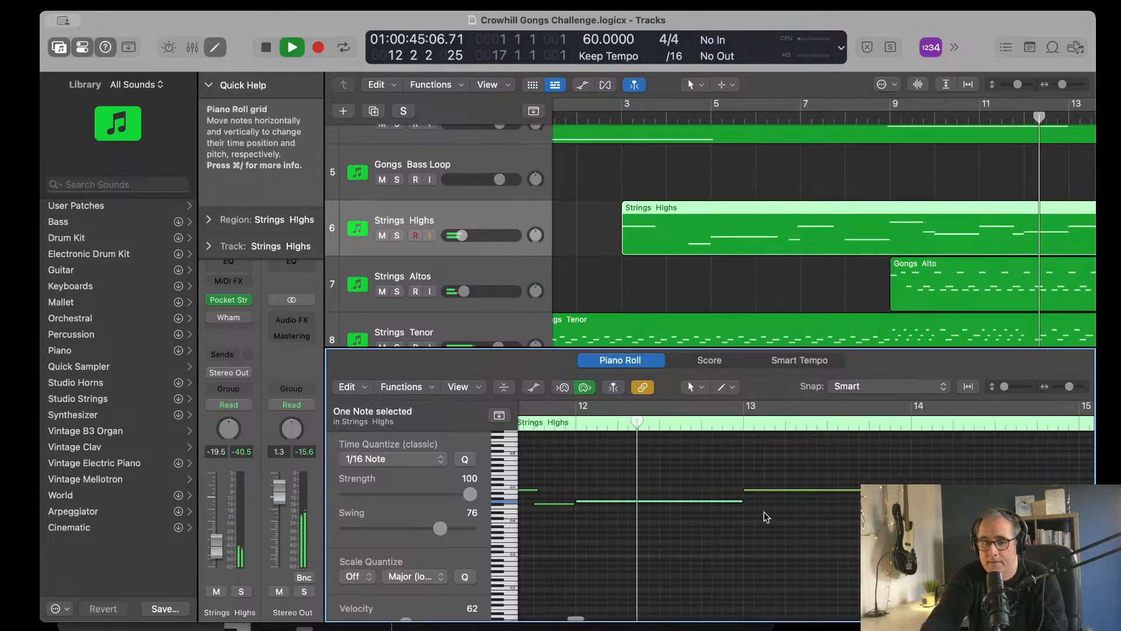
key(space)
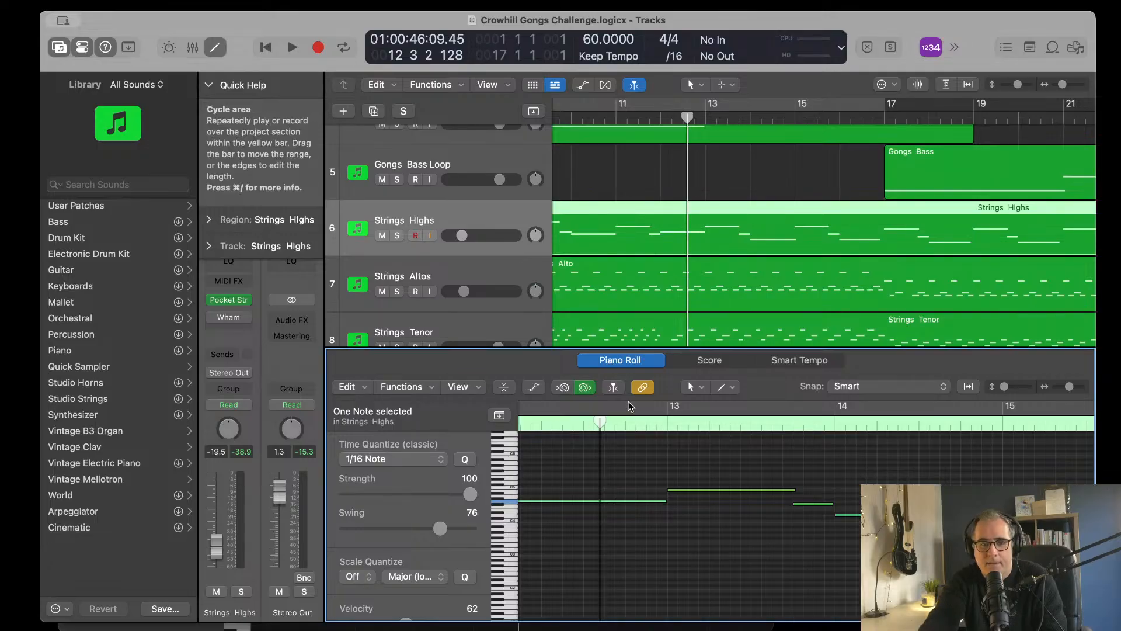
Step: Close the Piano Roll, show the full arrangement through bar 33, and select the Gongs Alto region on the Strings Altos track
key(e)
scroll(671, 345, right, 5)
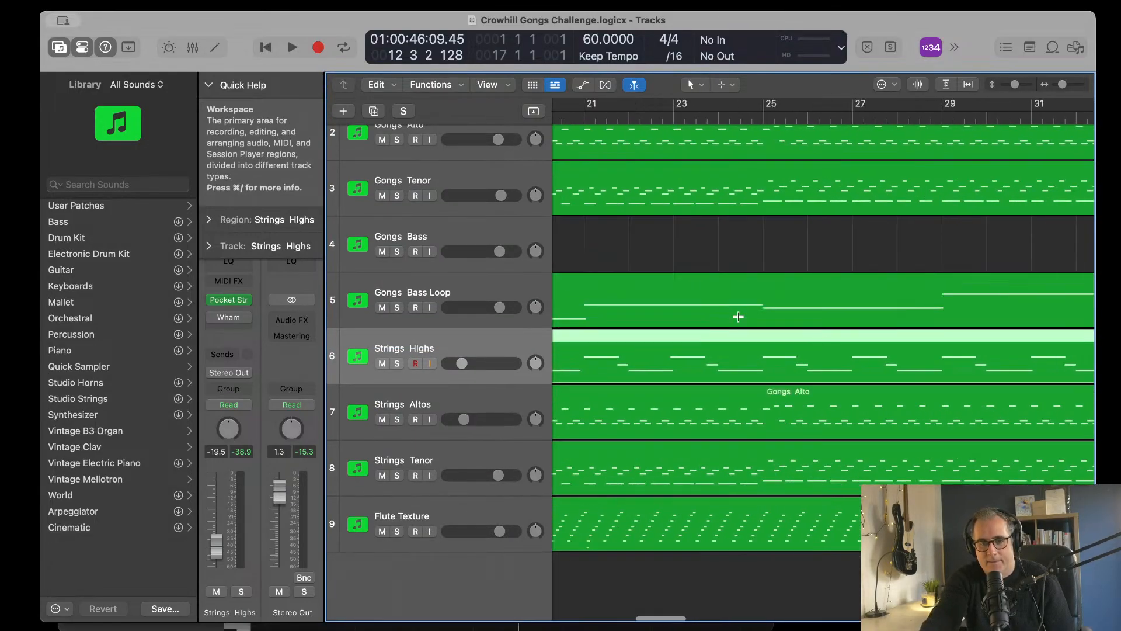
key(z)
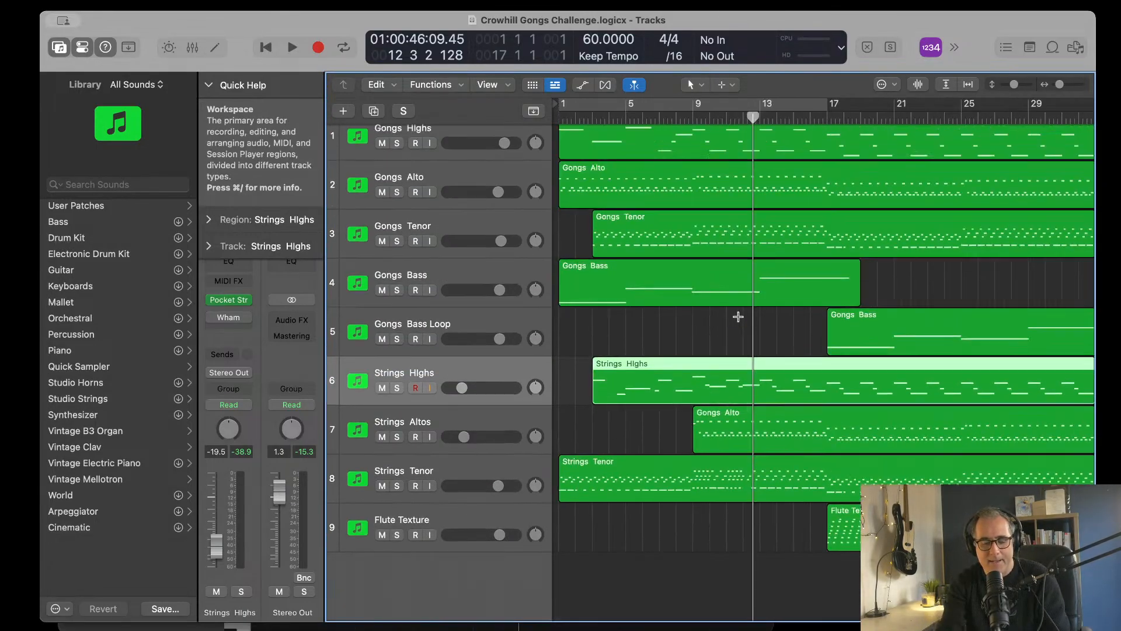
scroll(738, 317, down, 5)
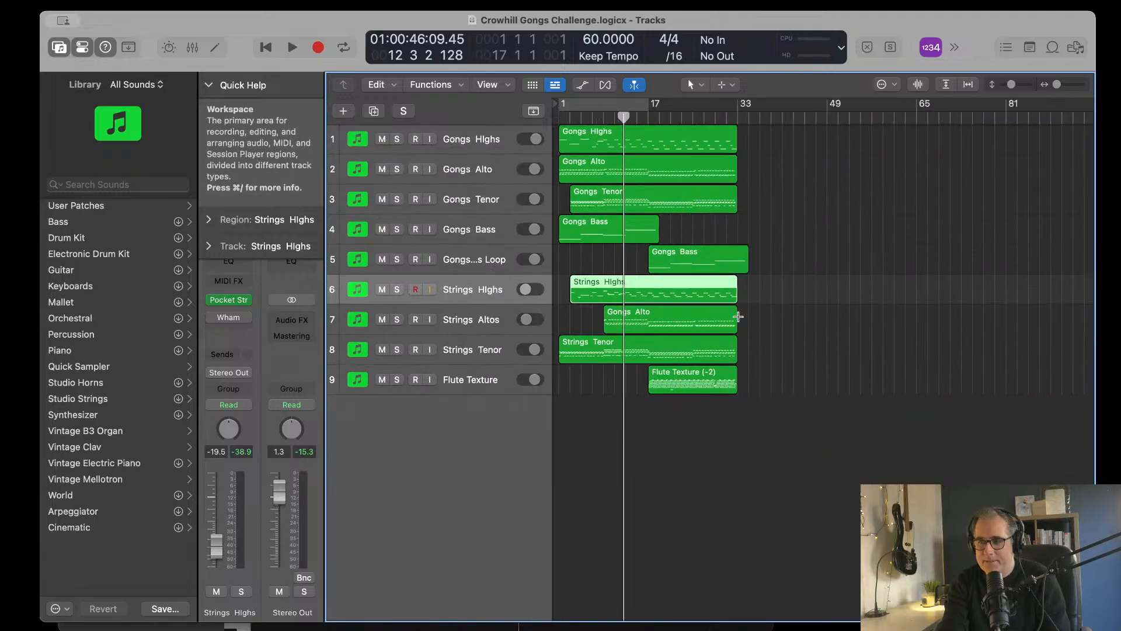
click(739, 321)
scroll(740, 321, up, 3)
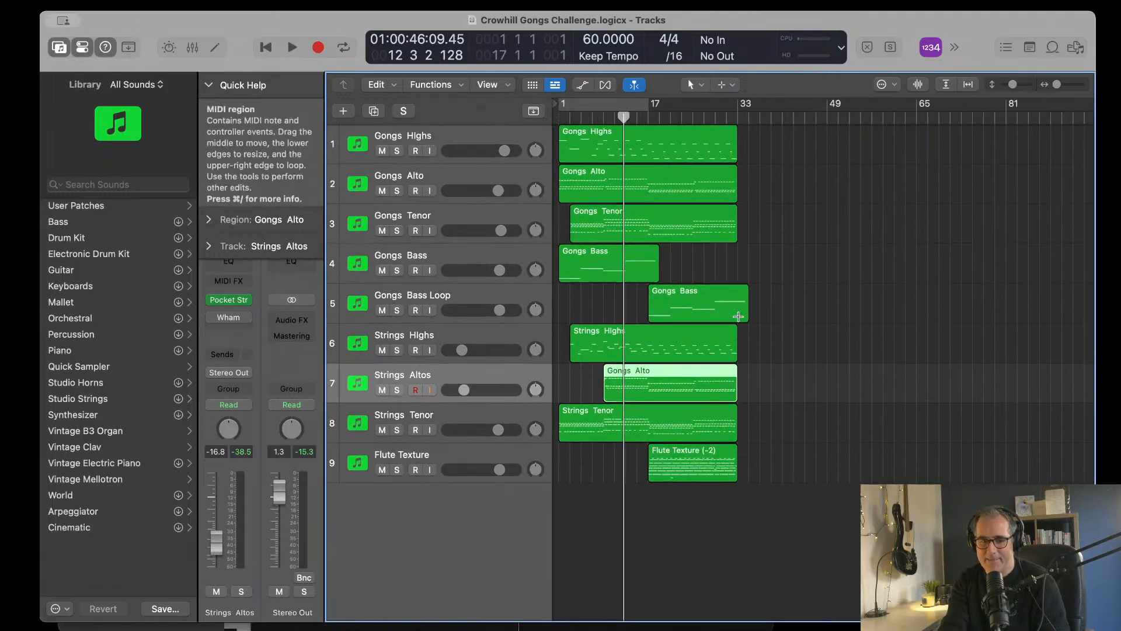
scroll(738, 316, up, 3)
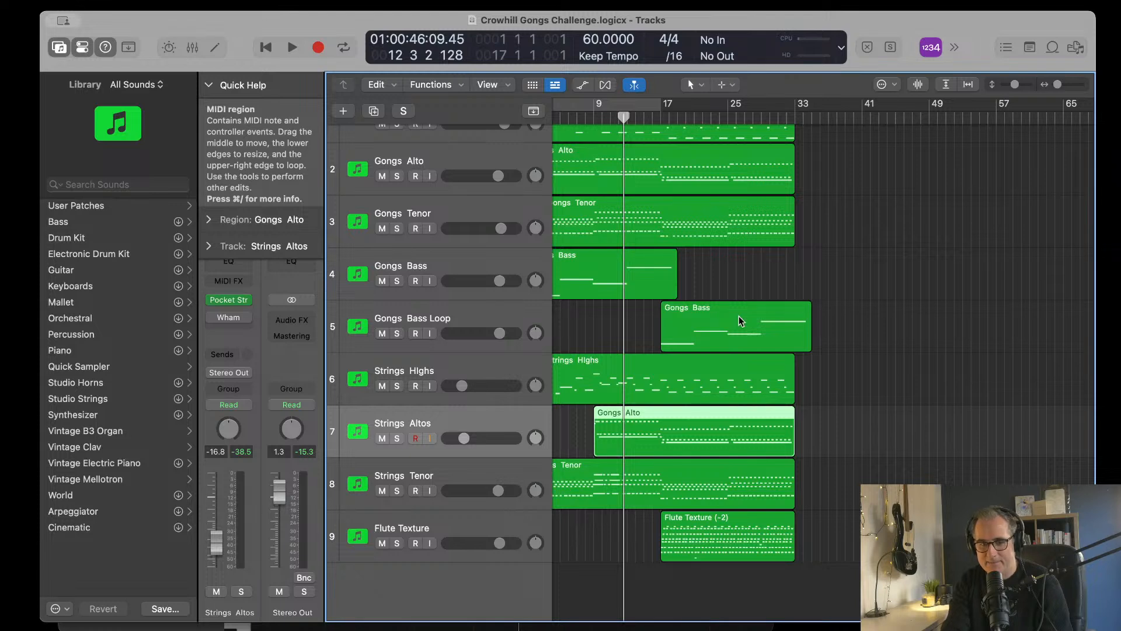